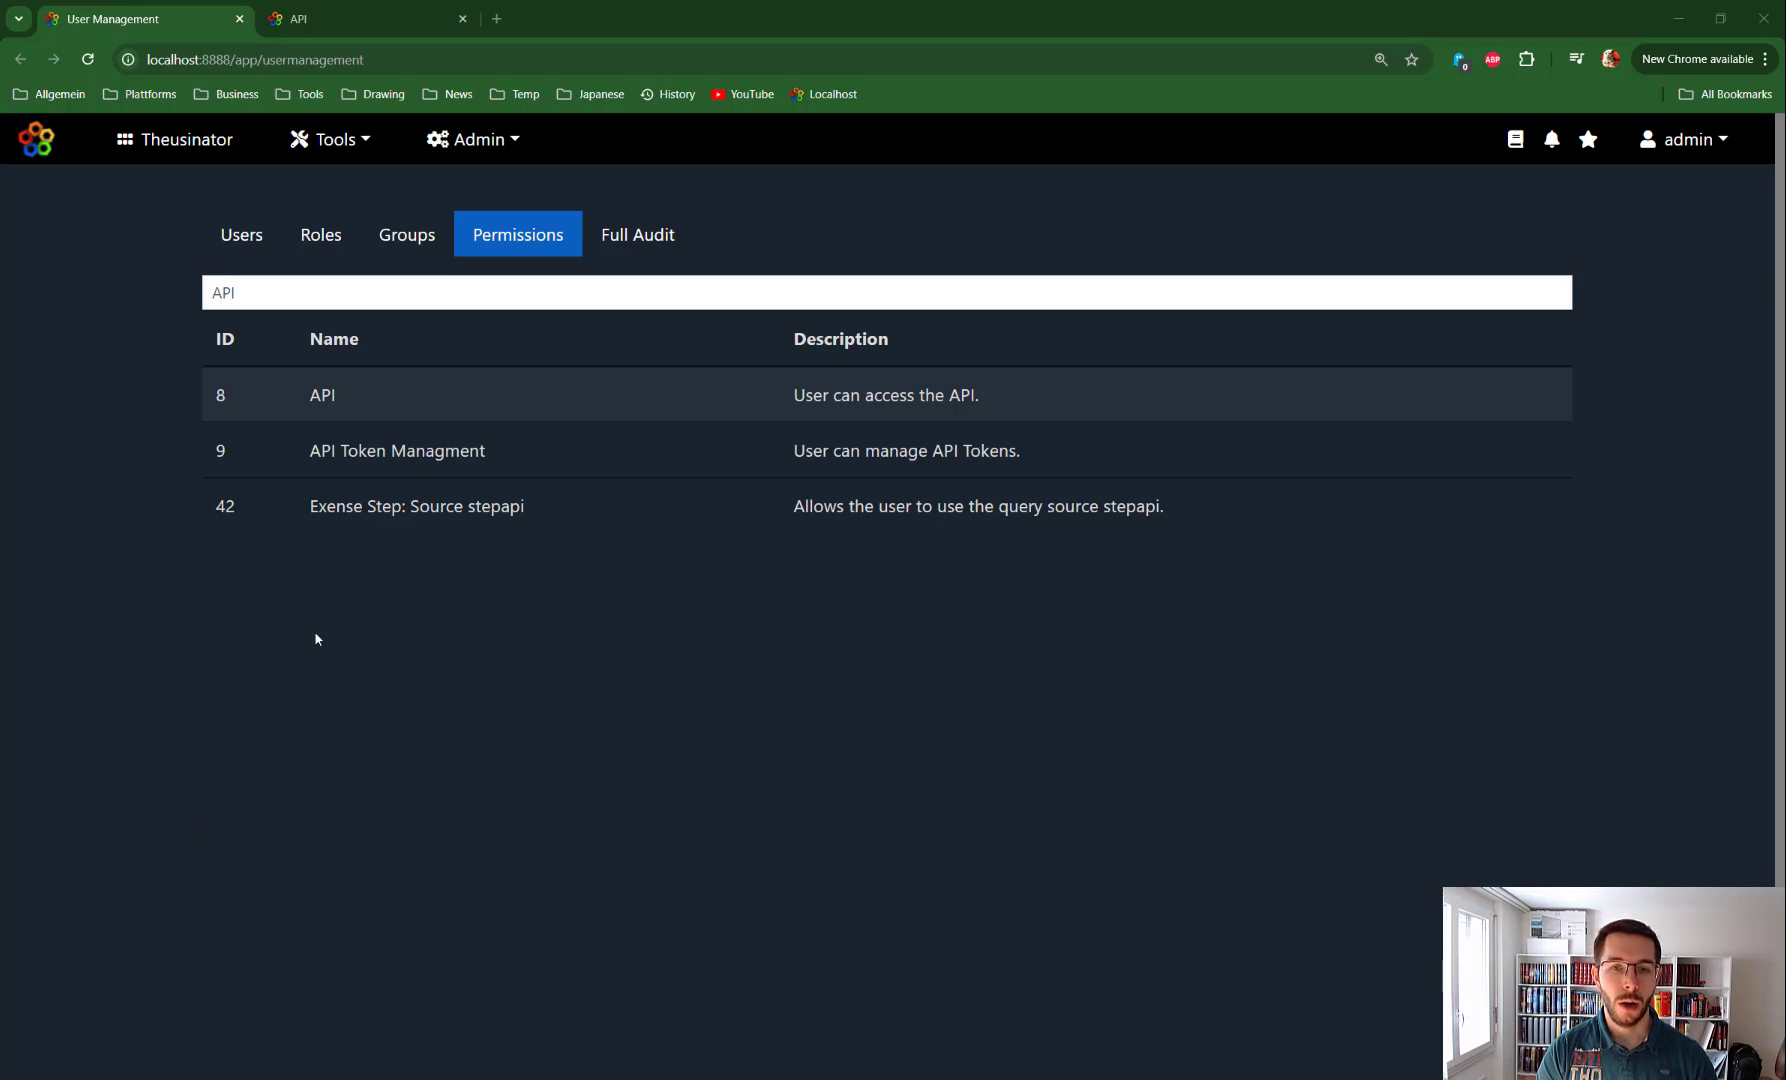
# Examine the API and API Token Managment permissions and their descriptions in the permissions list
pyautogui.click(1090, 395)
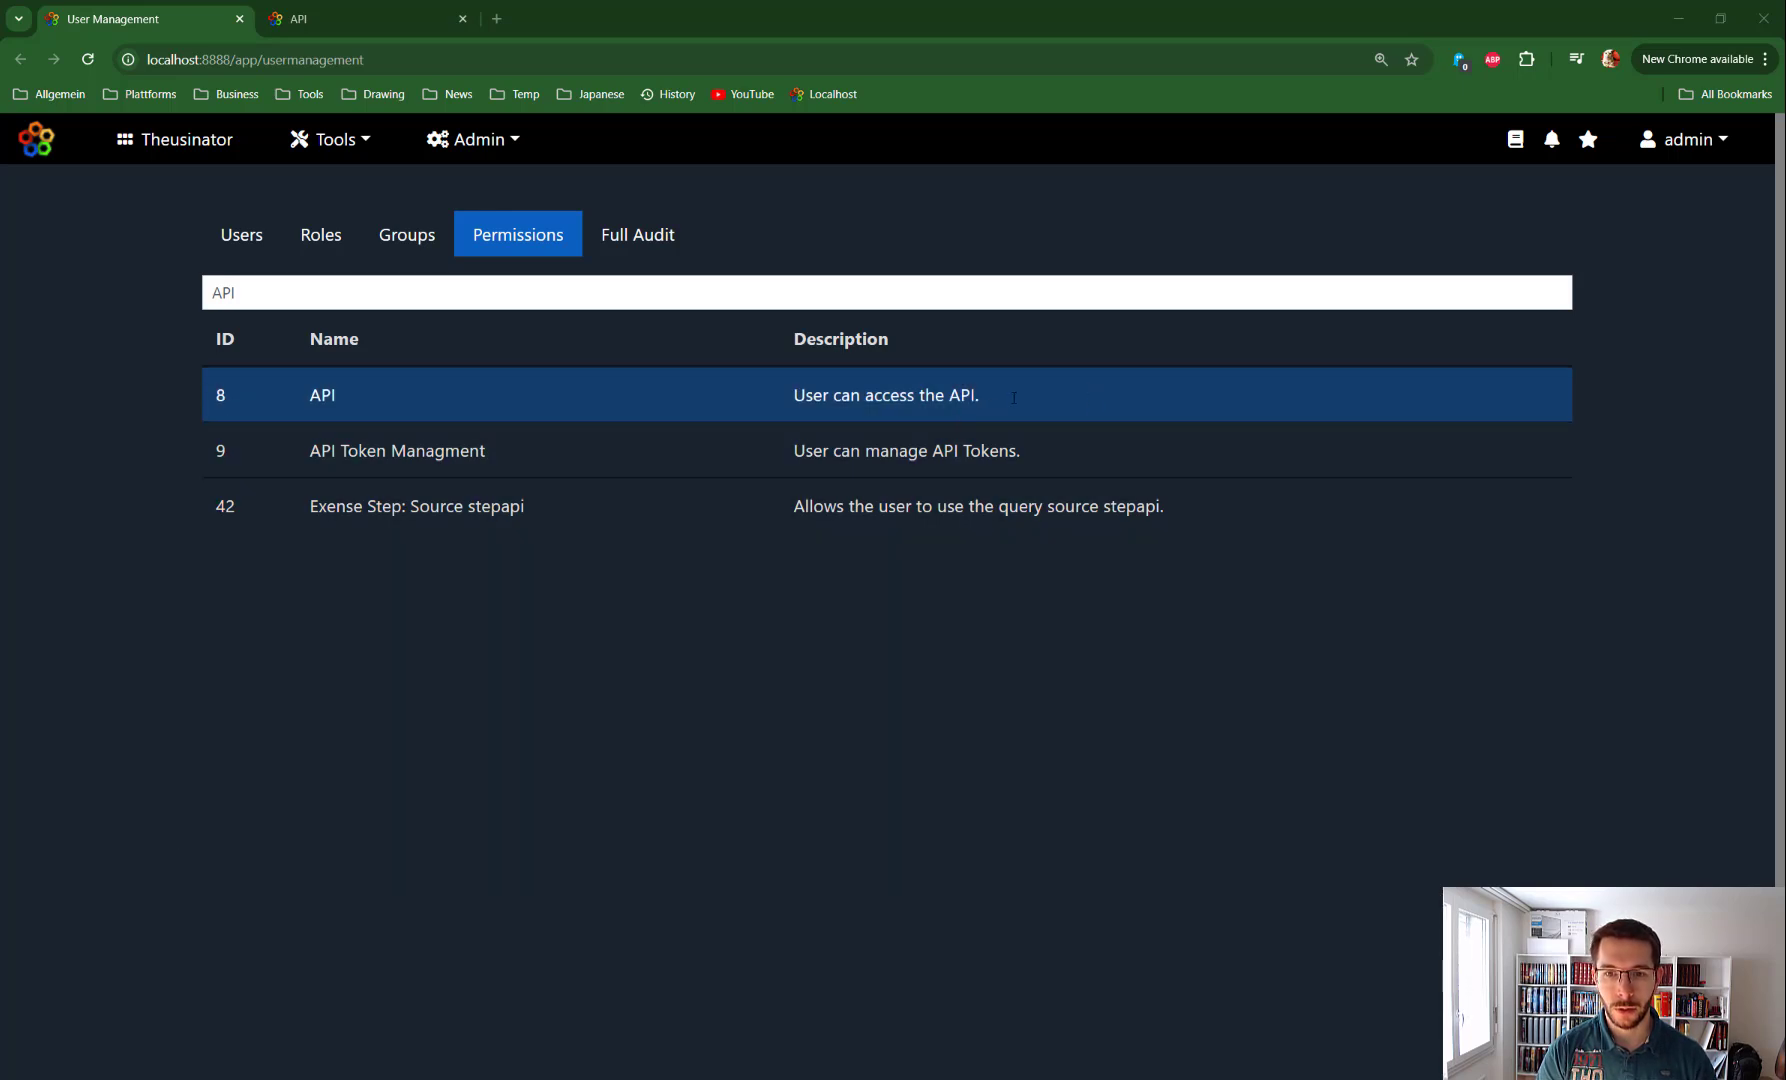
pyautogui.moveTo(1013, 398); pyautogui.dragTo(337, 394)
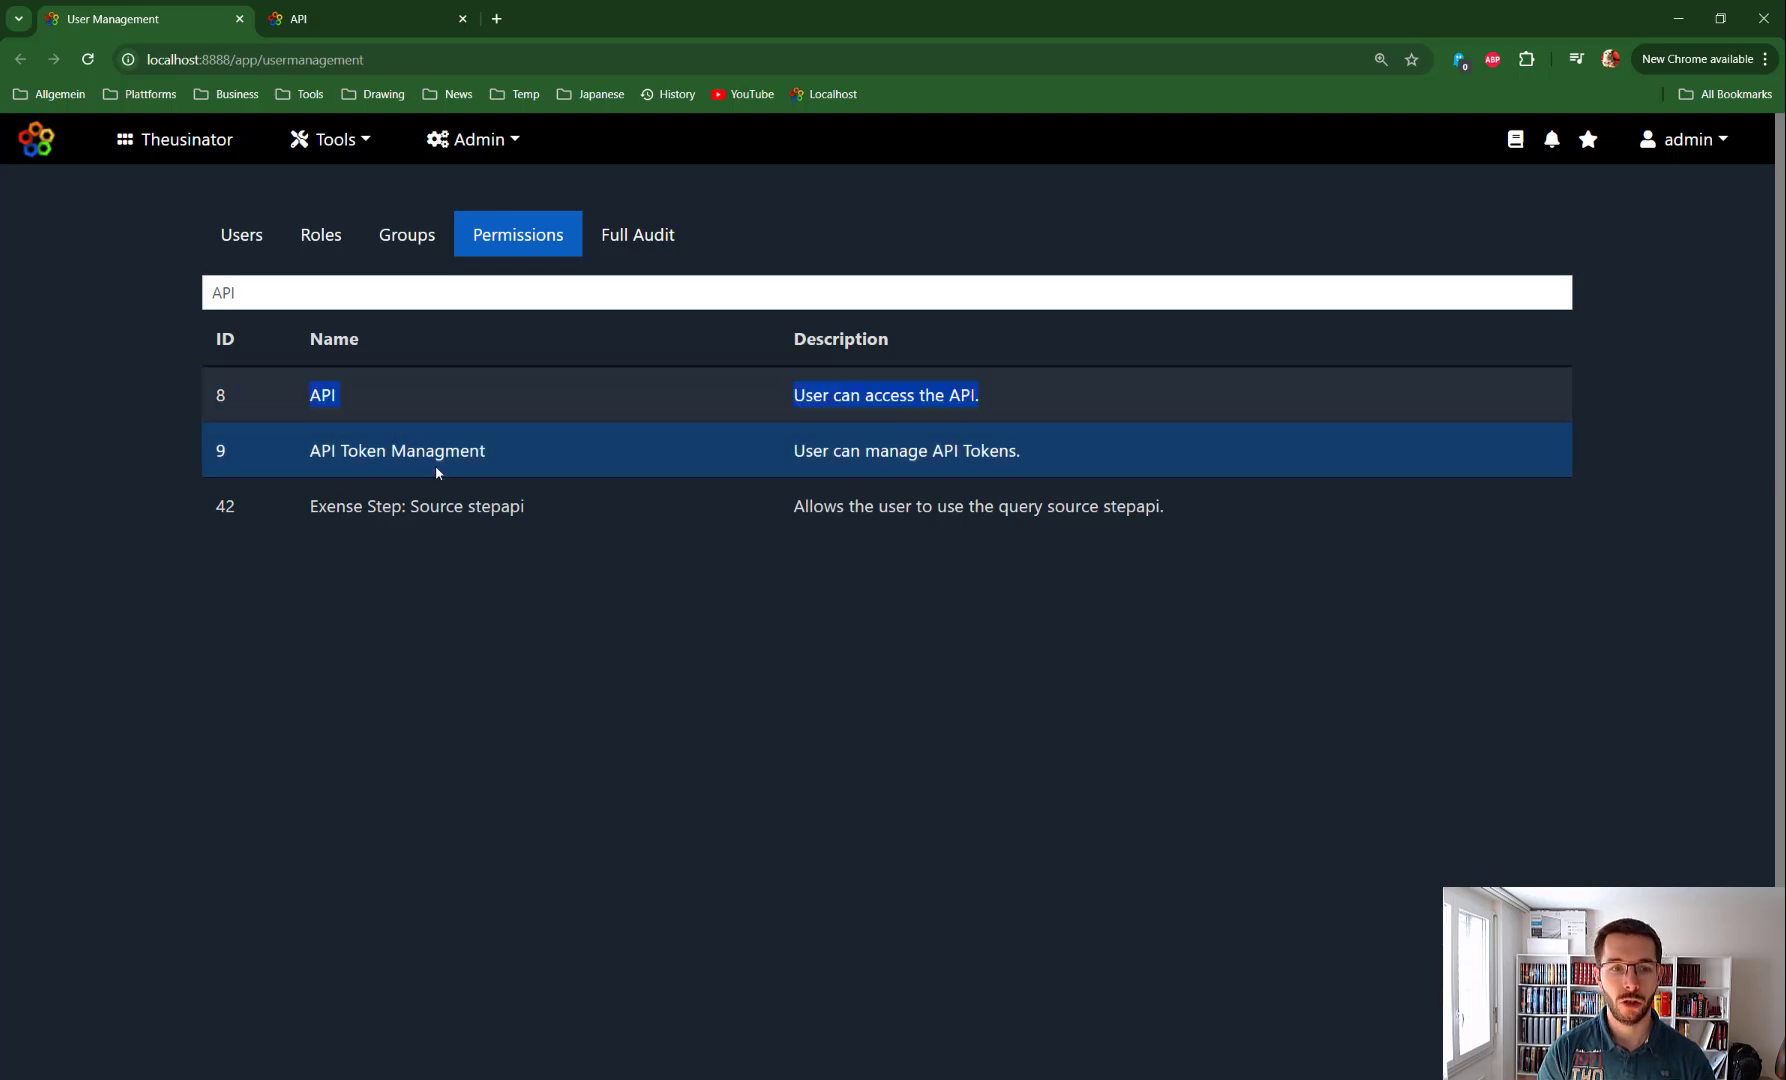
pyautogui.moveTo(1051, 451); pyautogui.dragTo(307, 456)
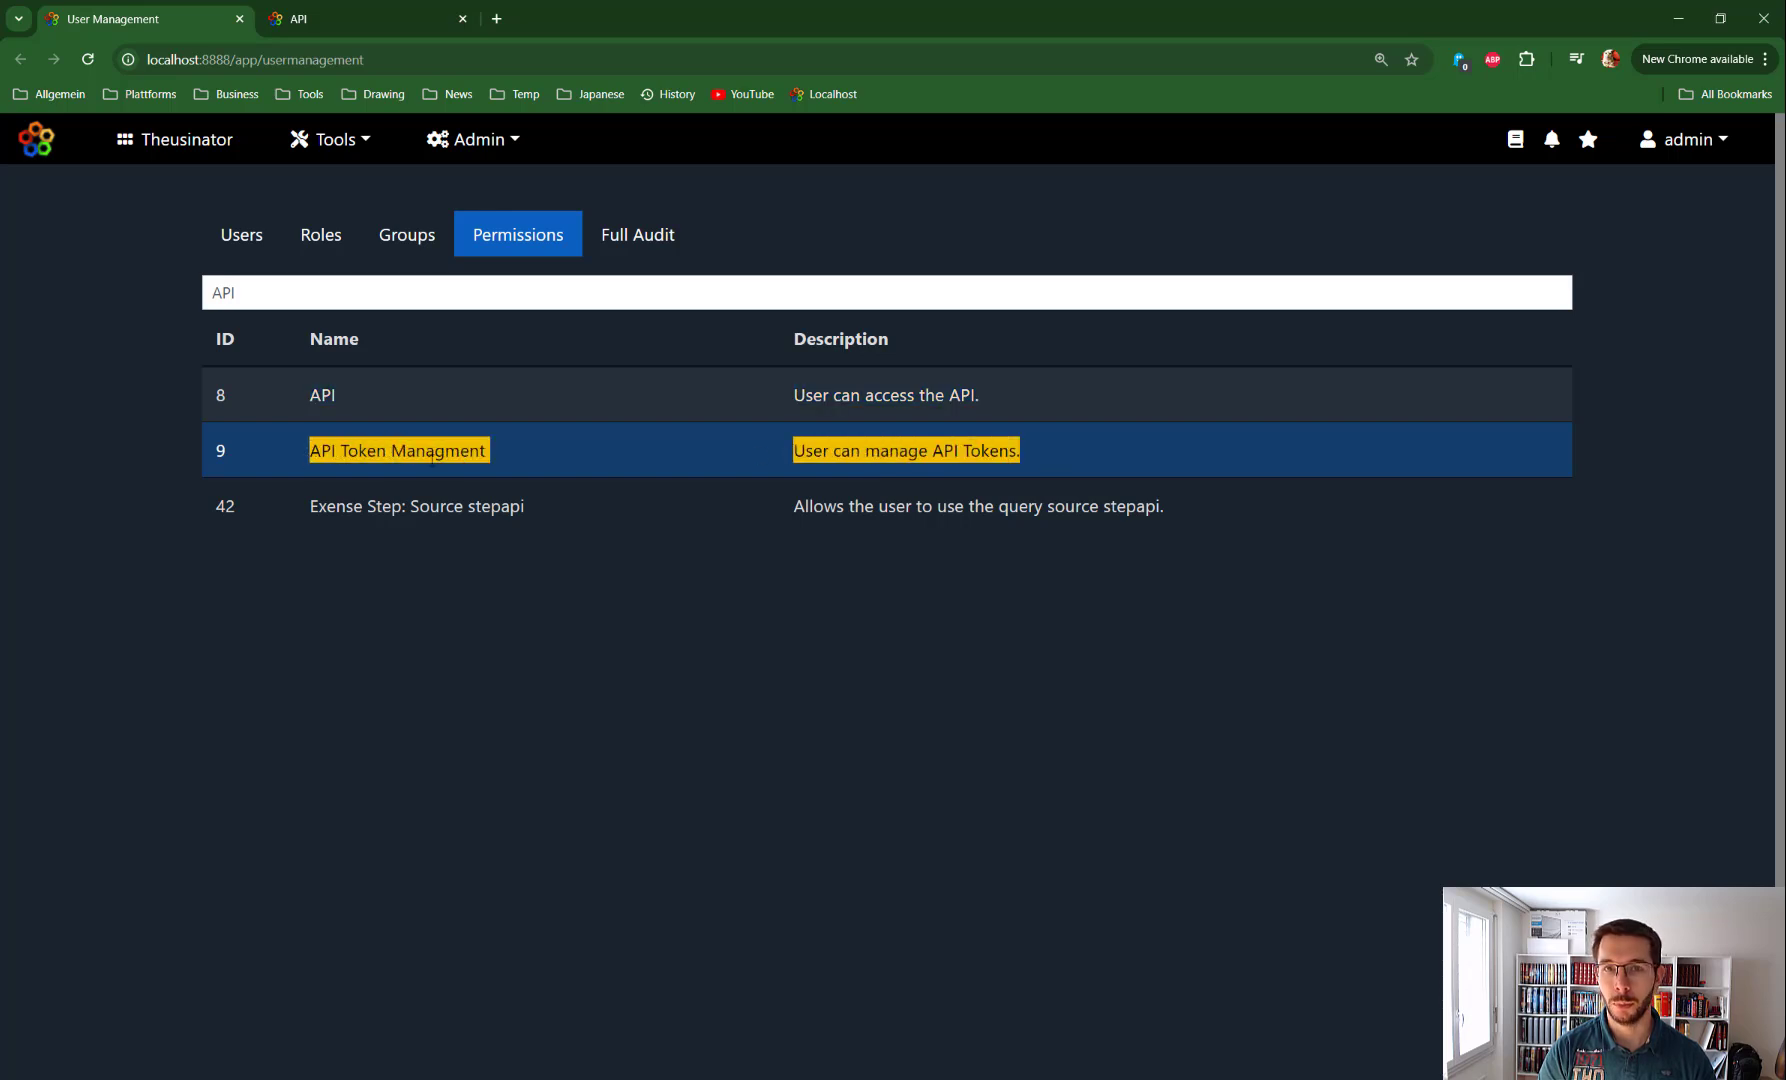
pyautogui.click(518, 467)
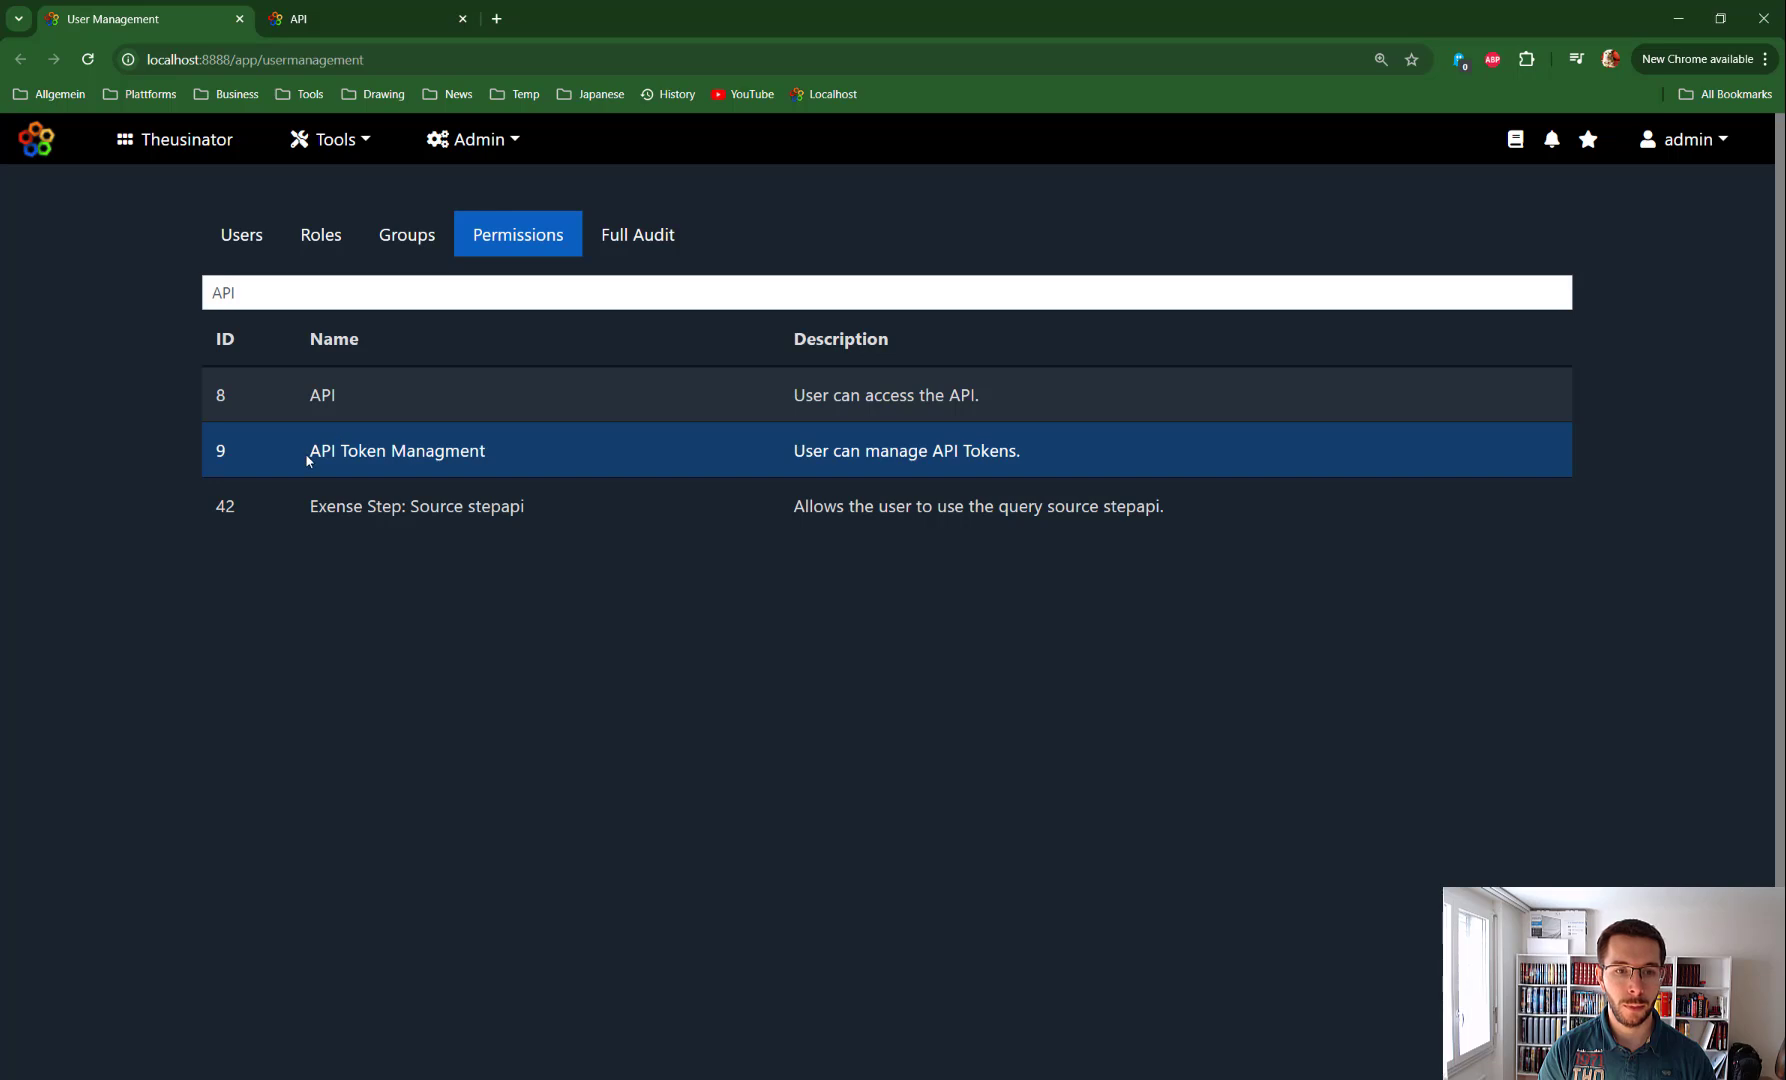
pyautogui.moveTo(309, 451); pyautogui.dragTo(310, 400)
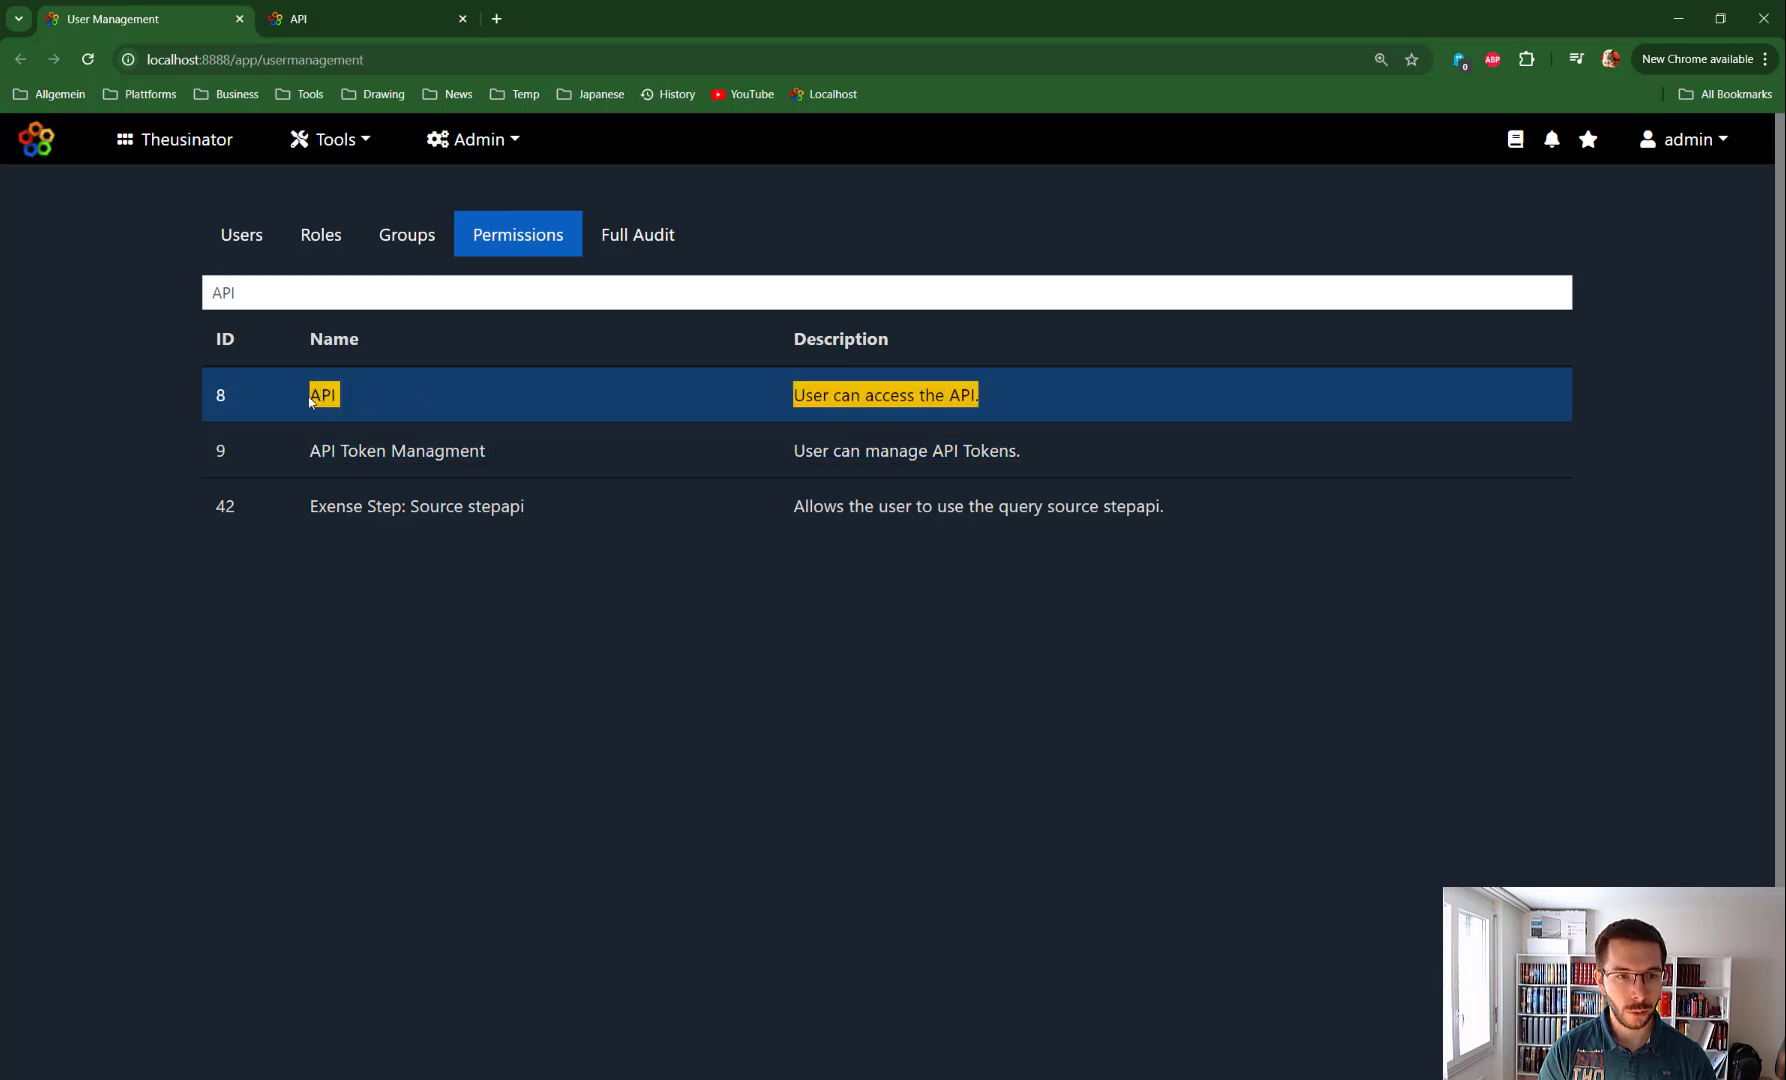
# Open the API overview page and look through the list of available APIs
pyautogui.click(355, 140)
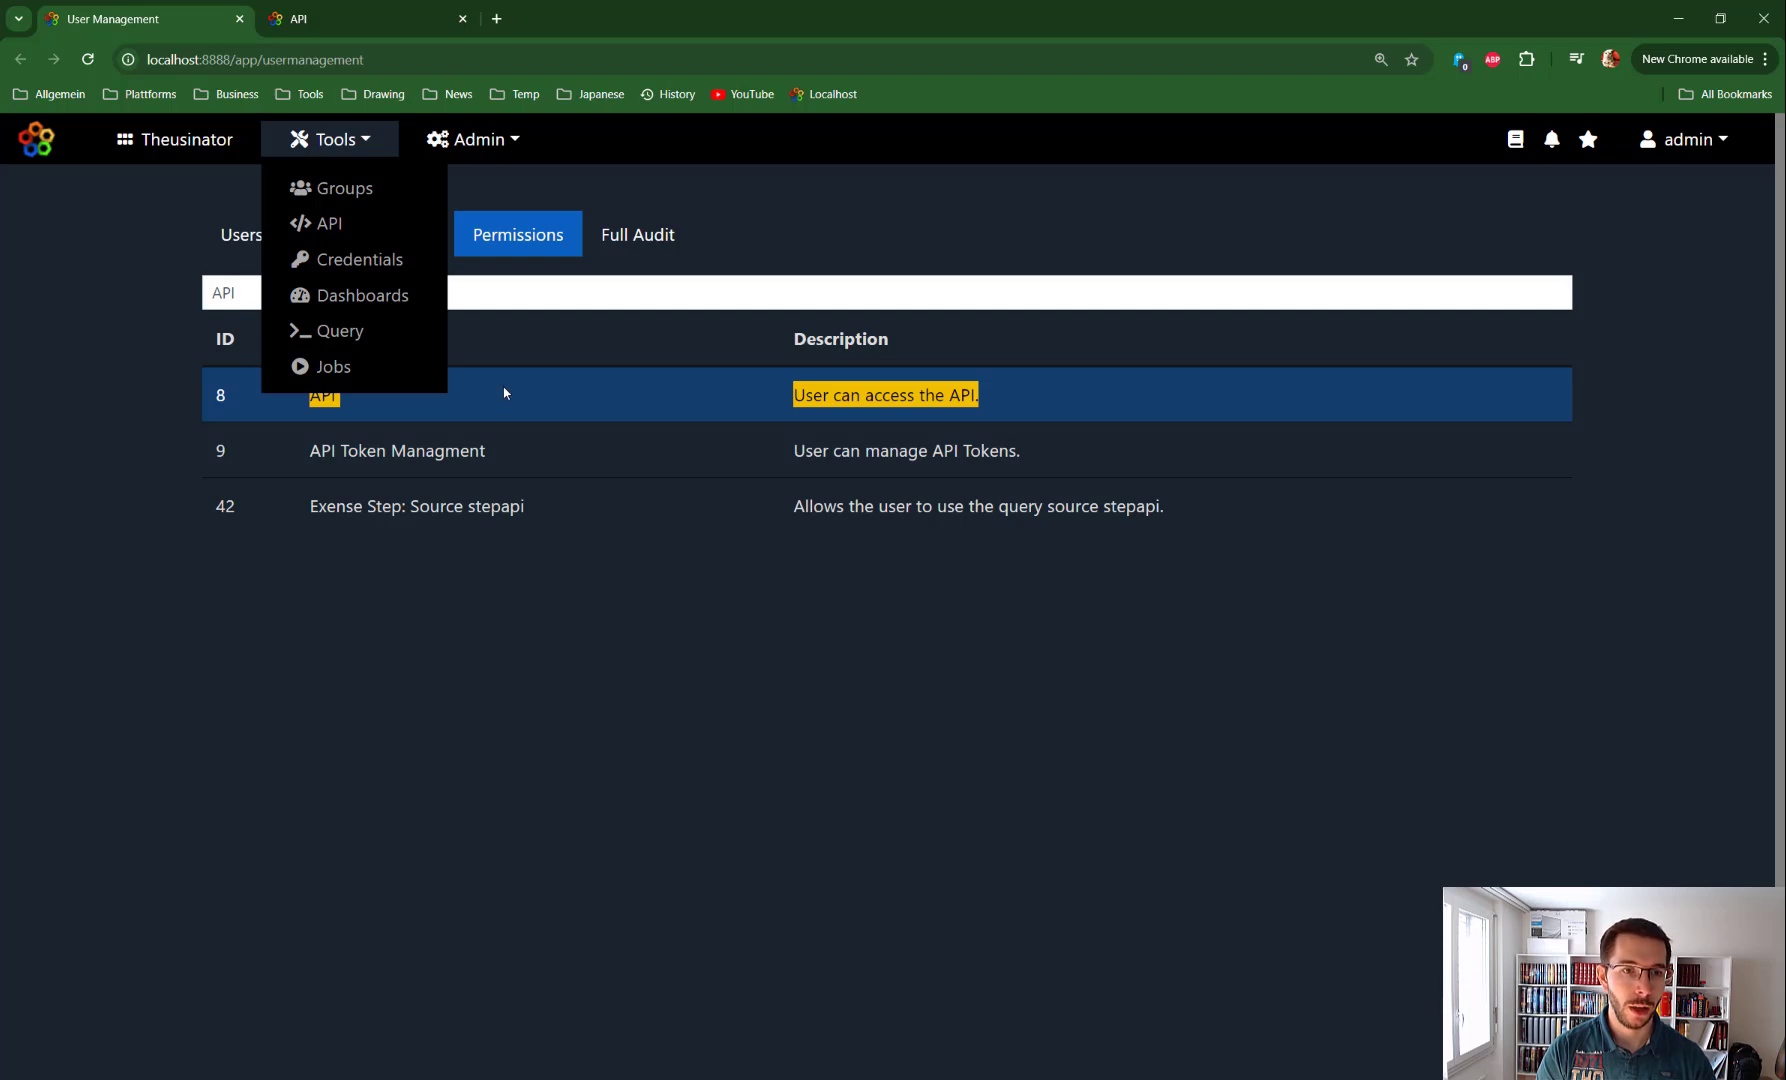
pyautogui.click(320, 229)
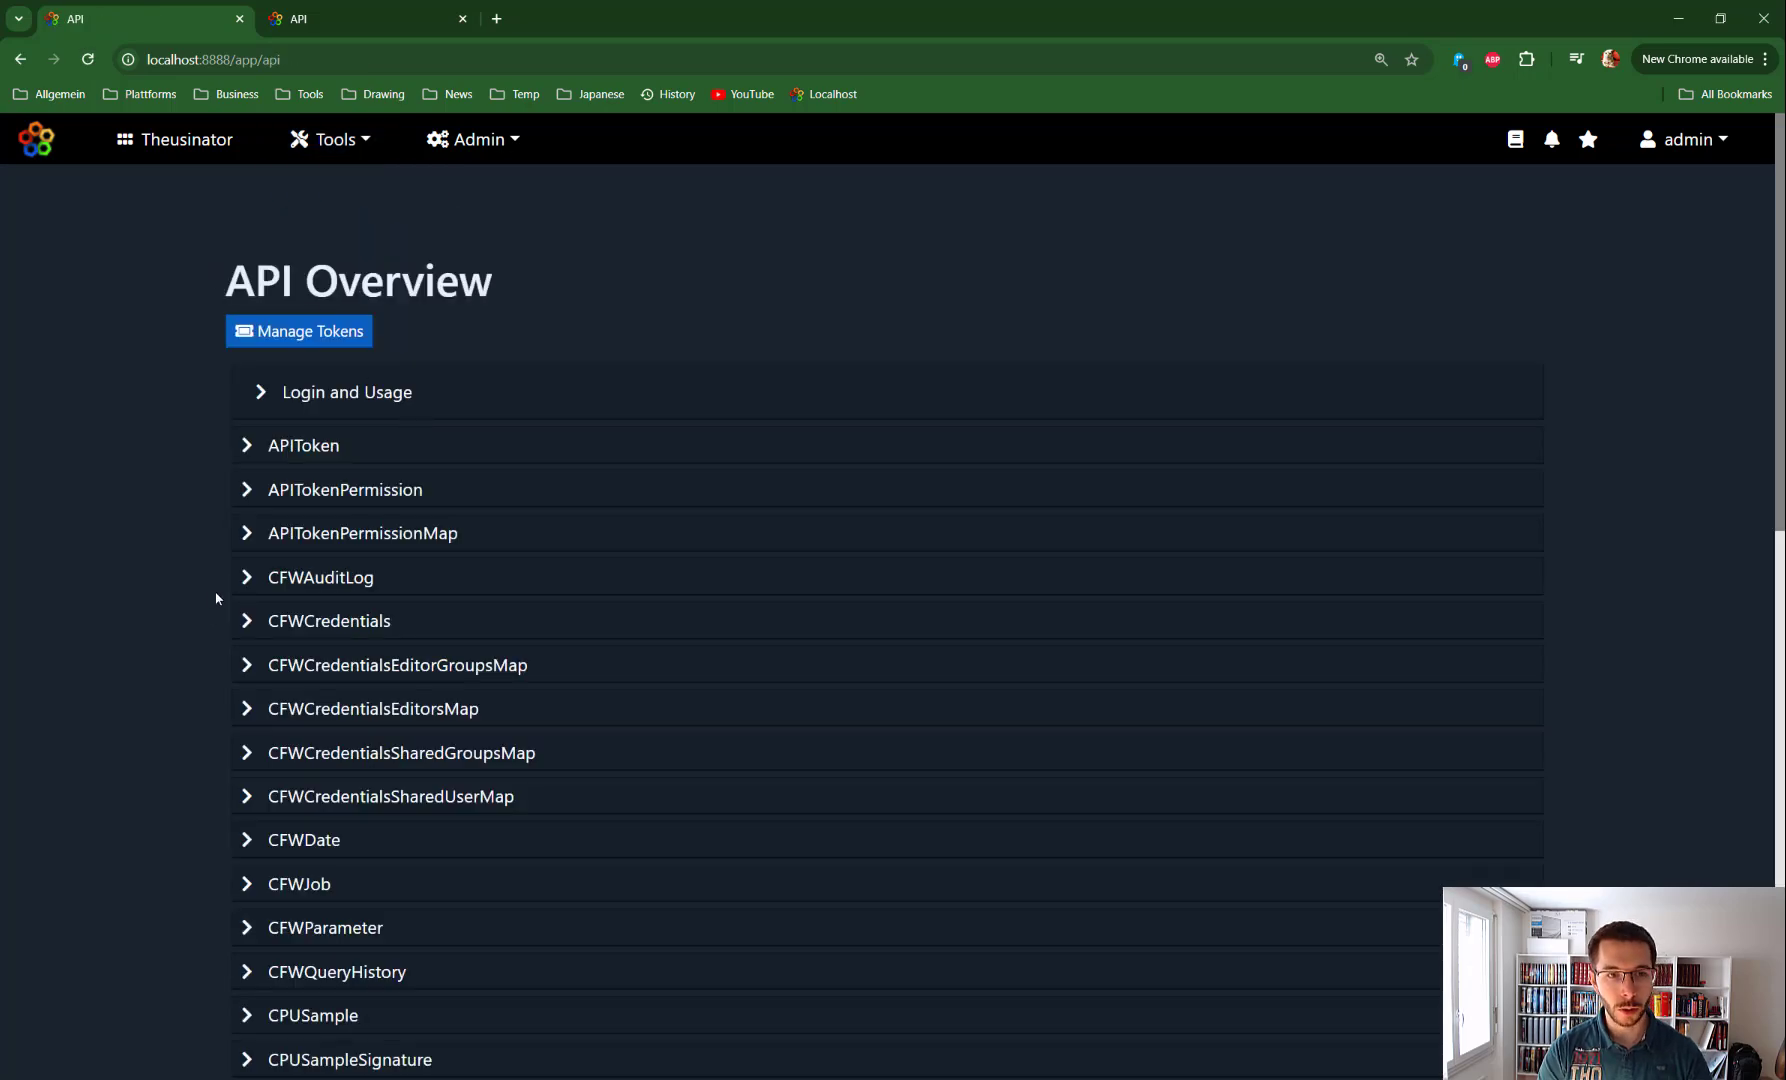
pyautogui.scroll(-8, 191, 442)
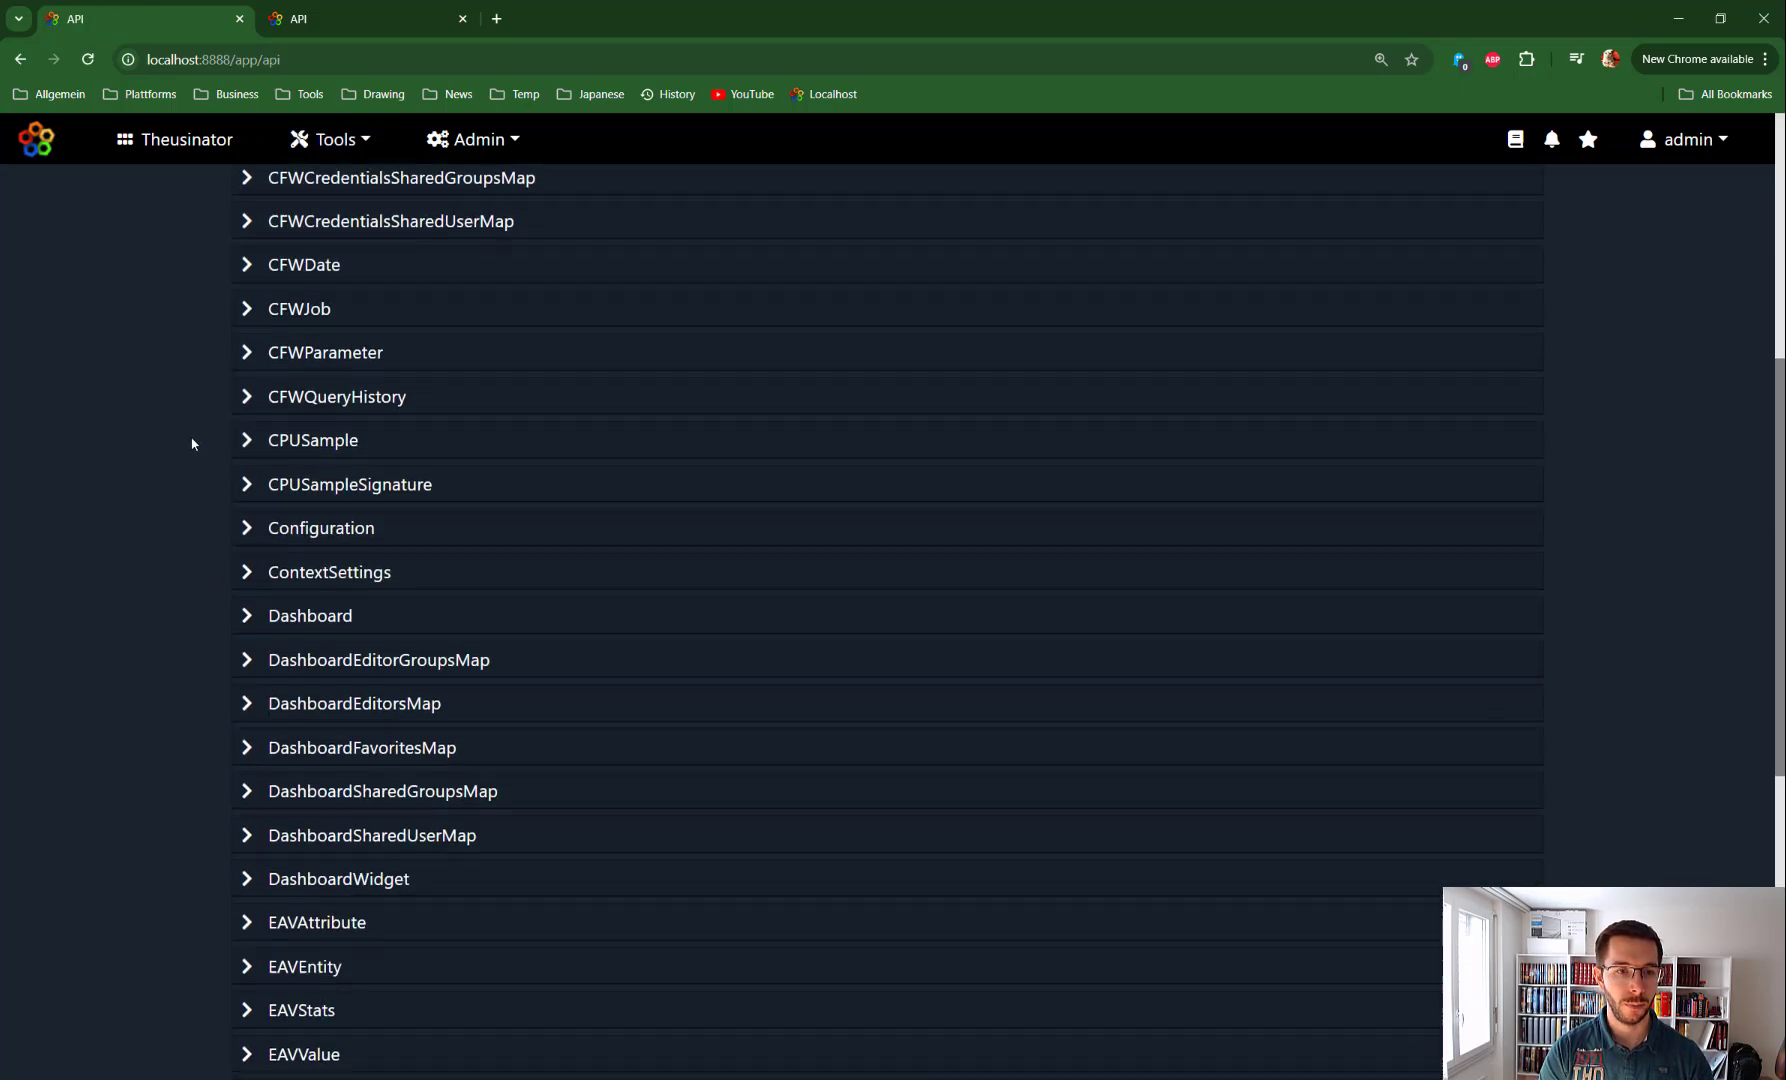
pyautogui.scroll(-4, 318, 660)
pyautogui.scroll(13, 305, 780)
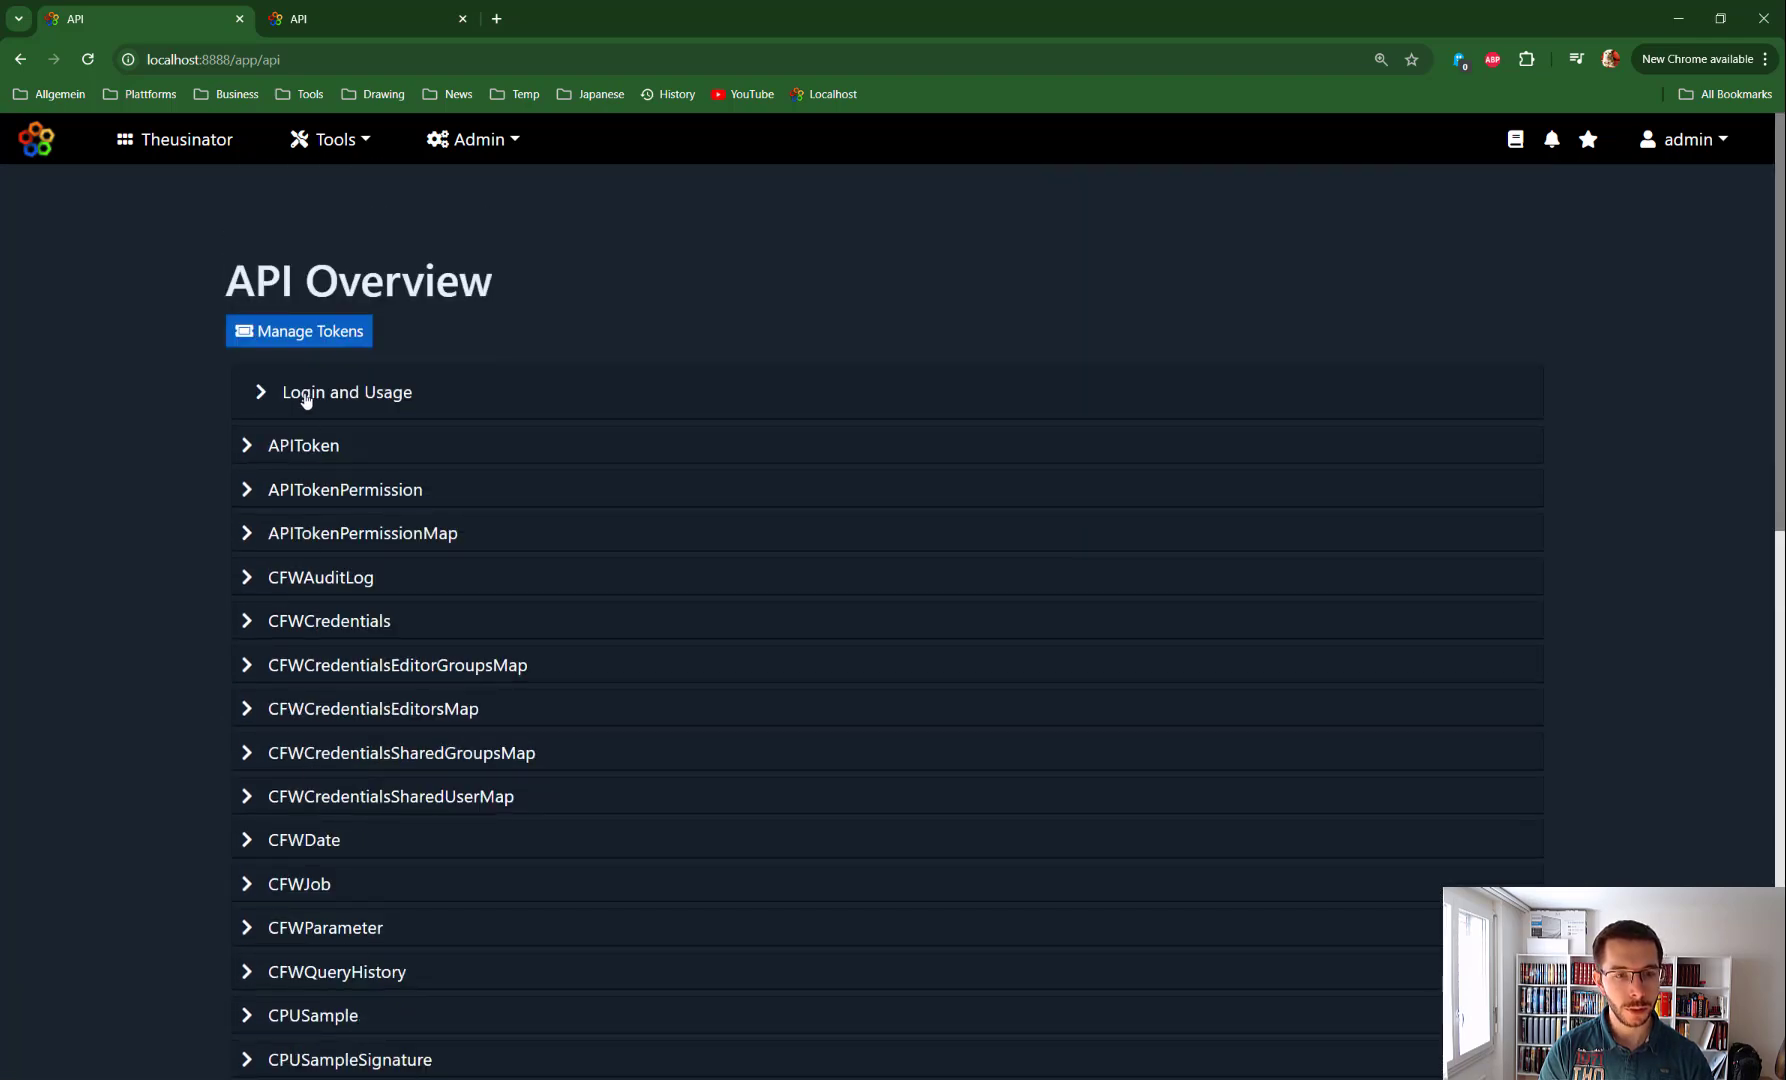
# Expand the Login and Usage section and review the token-based access instructions and curl examples
pyautogui.click(305, 400)
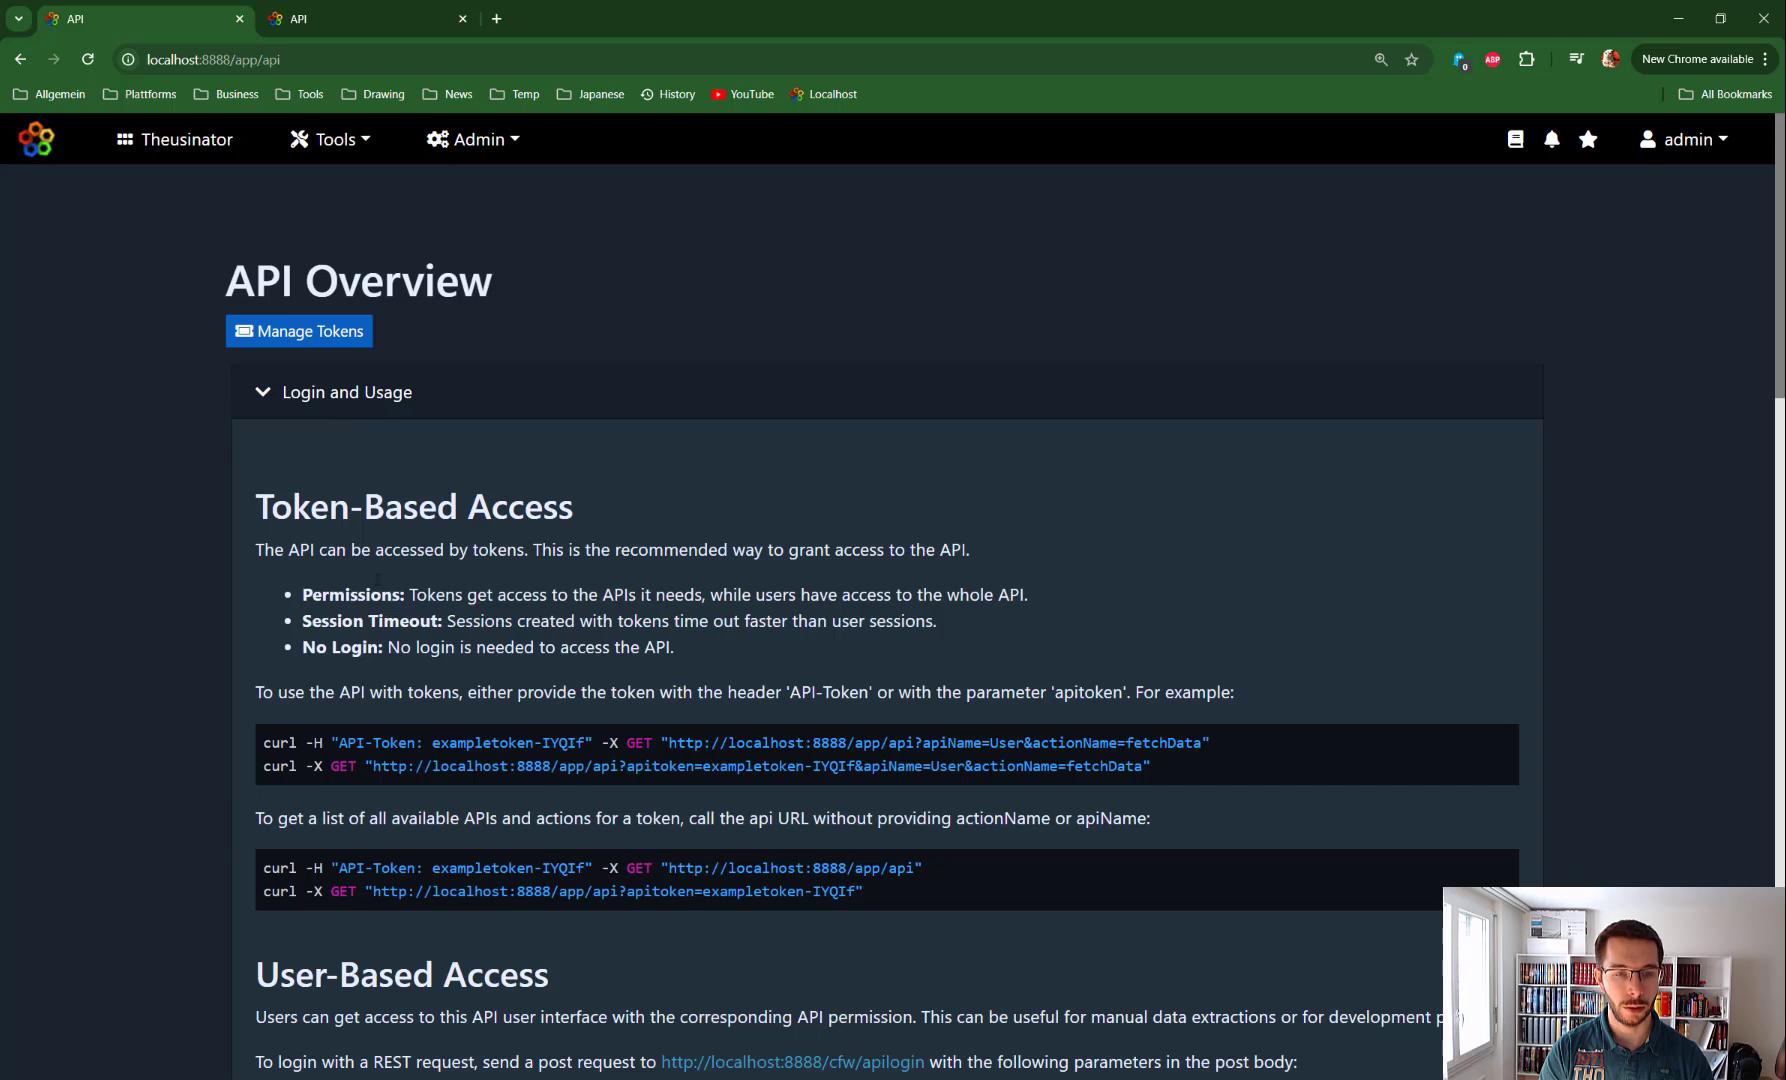
pyautogui.scroll(-3, 289, 373)
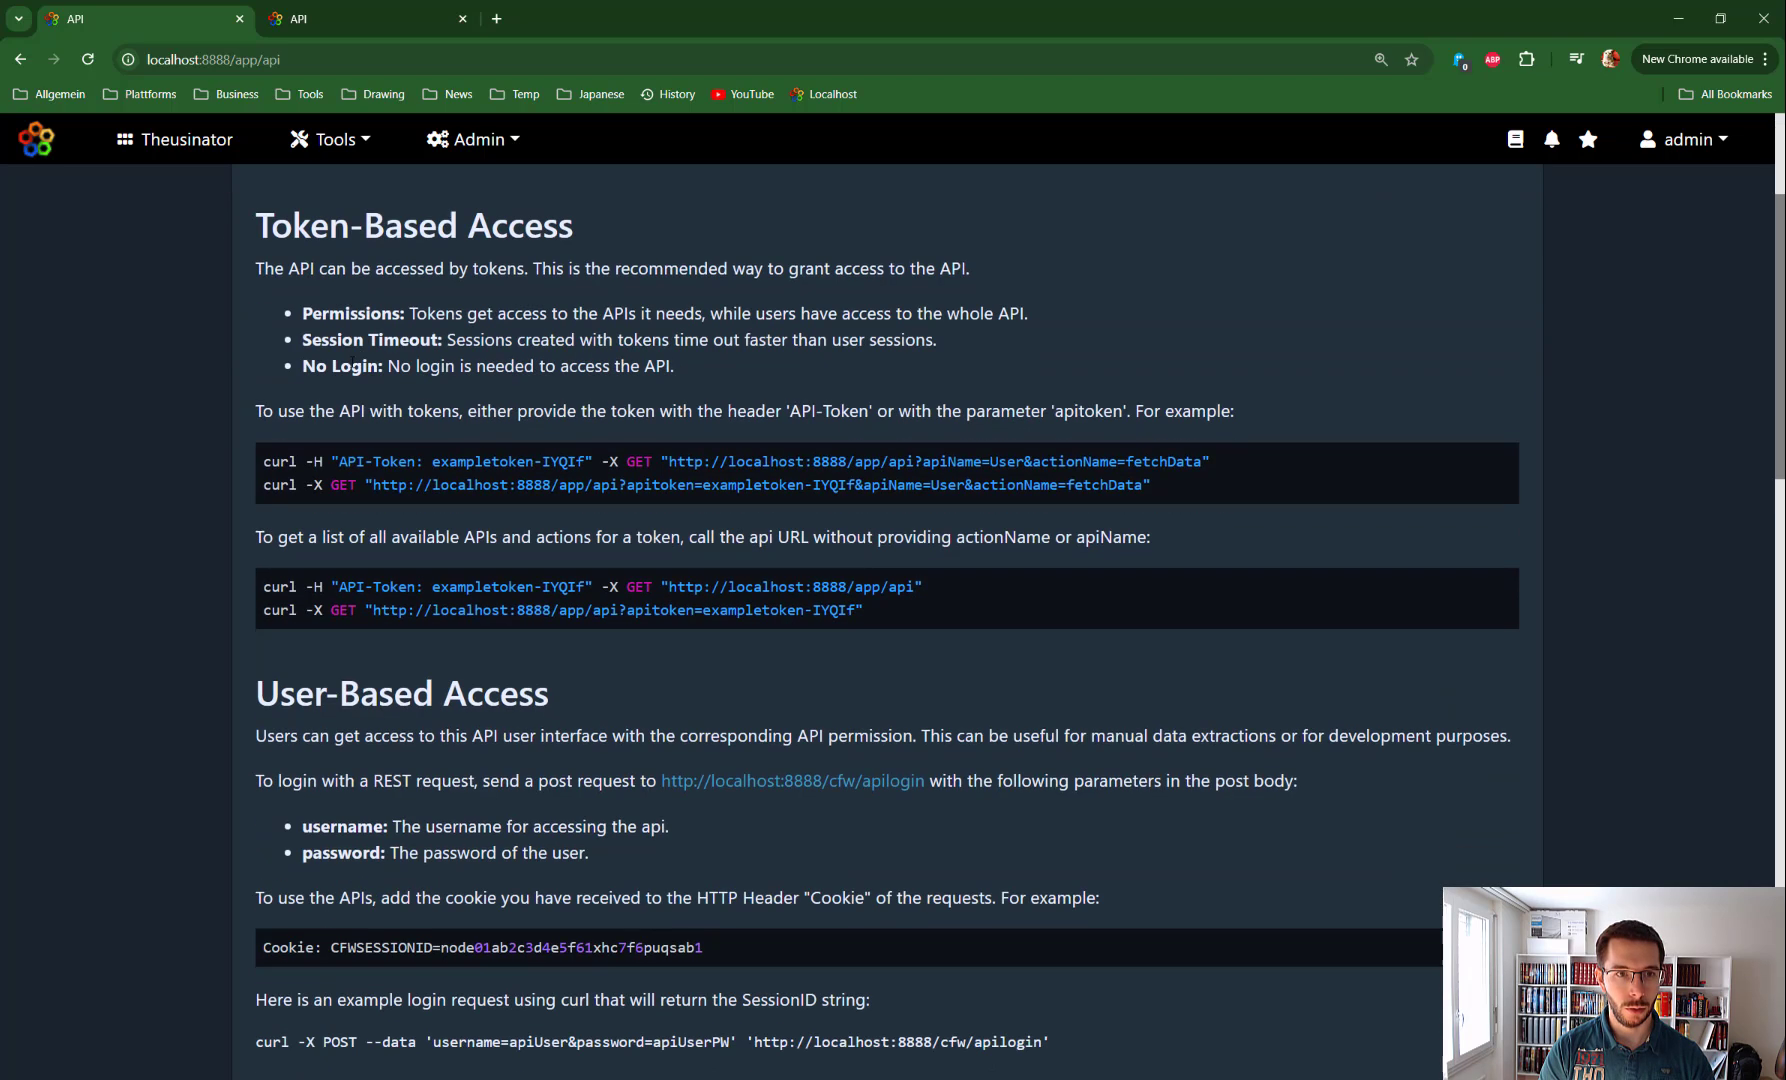
pyautogui.scroll(3, 332, 308)
pyautogui.click(340, 394)
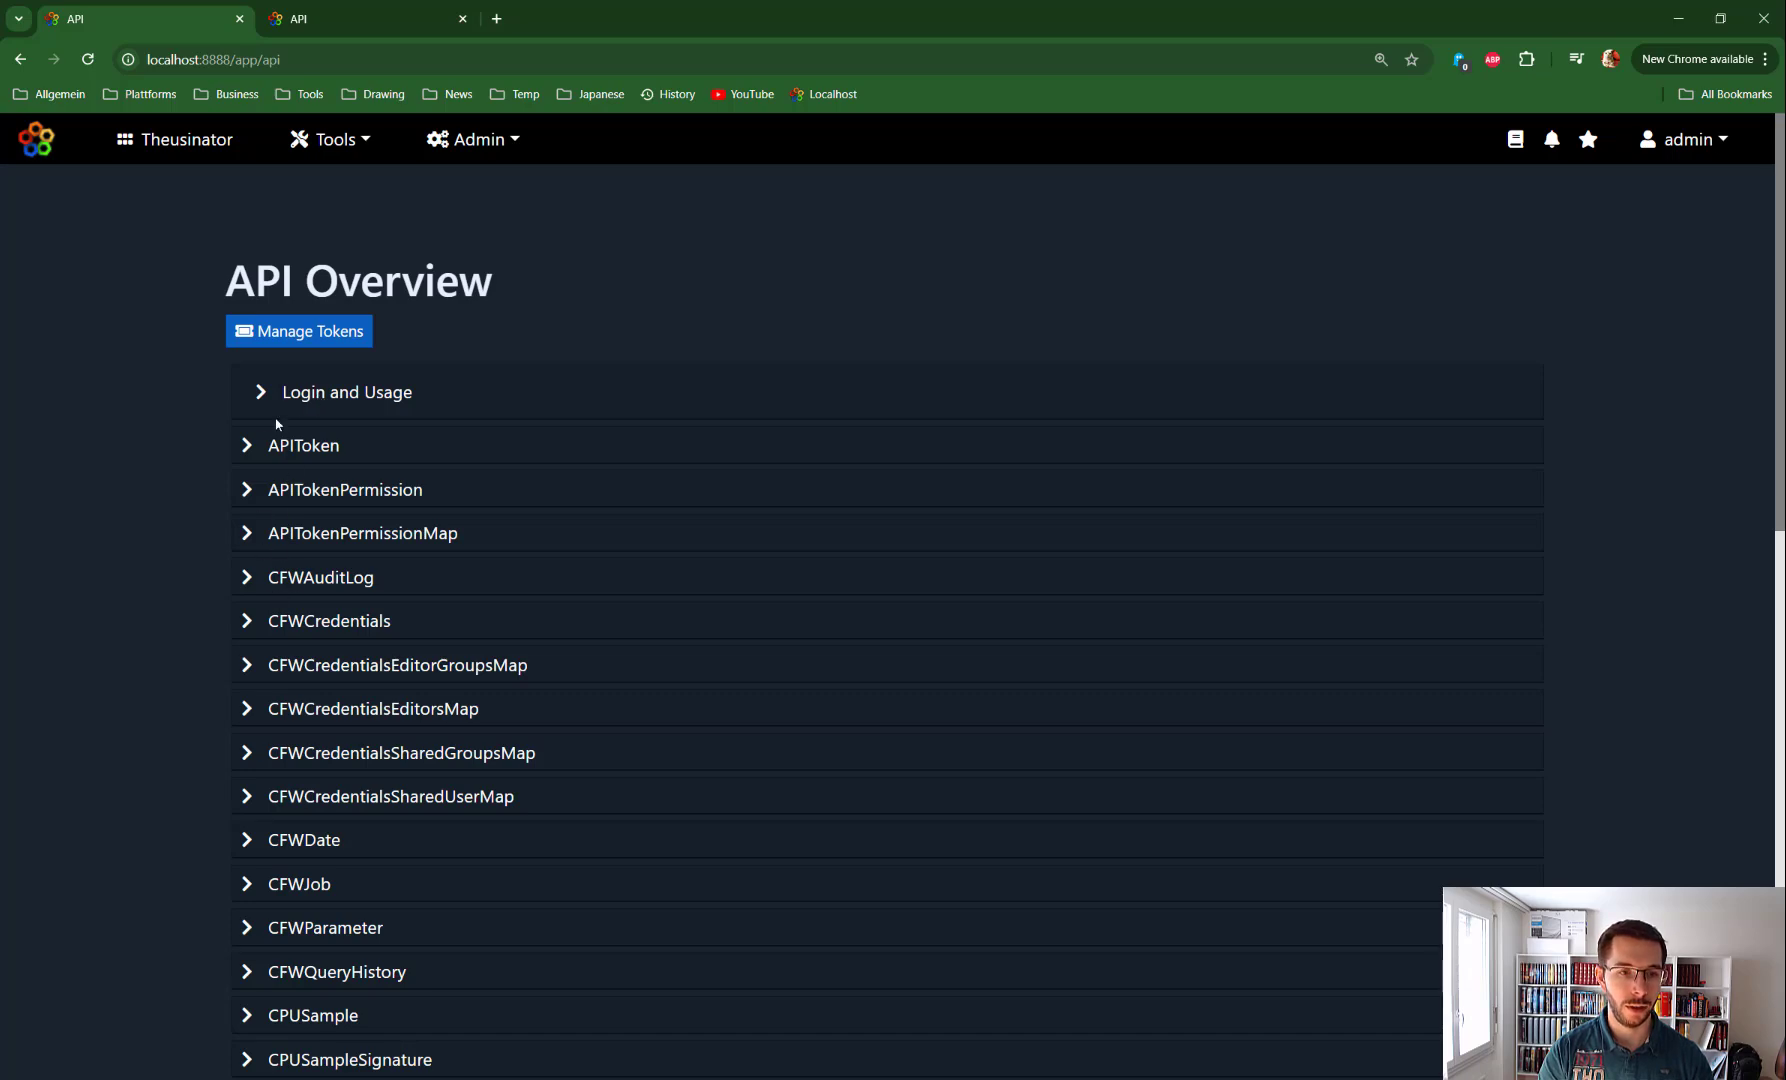
pyautogui.click(341, 396)
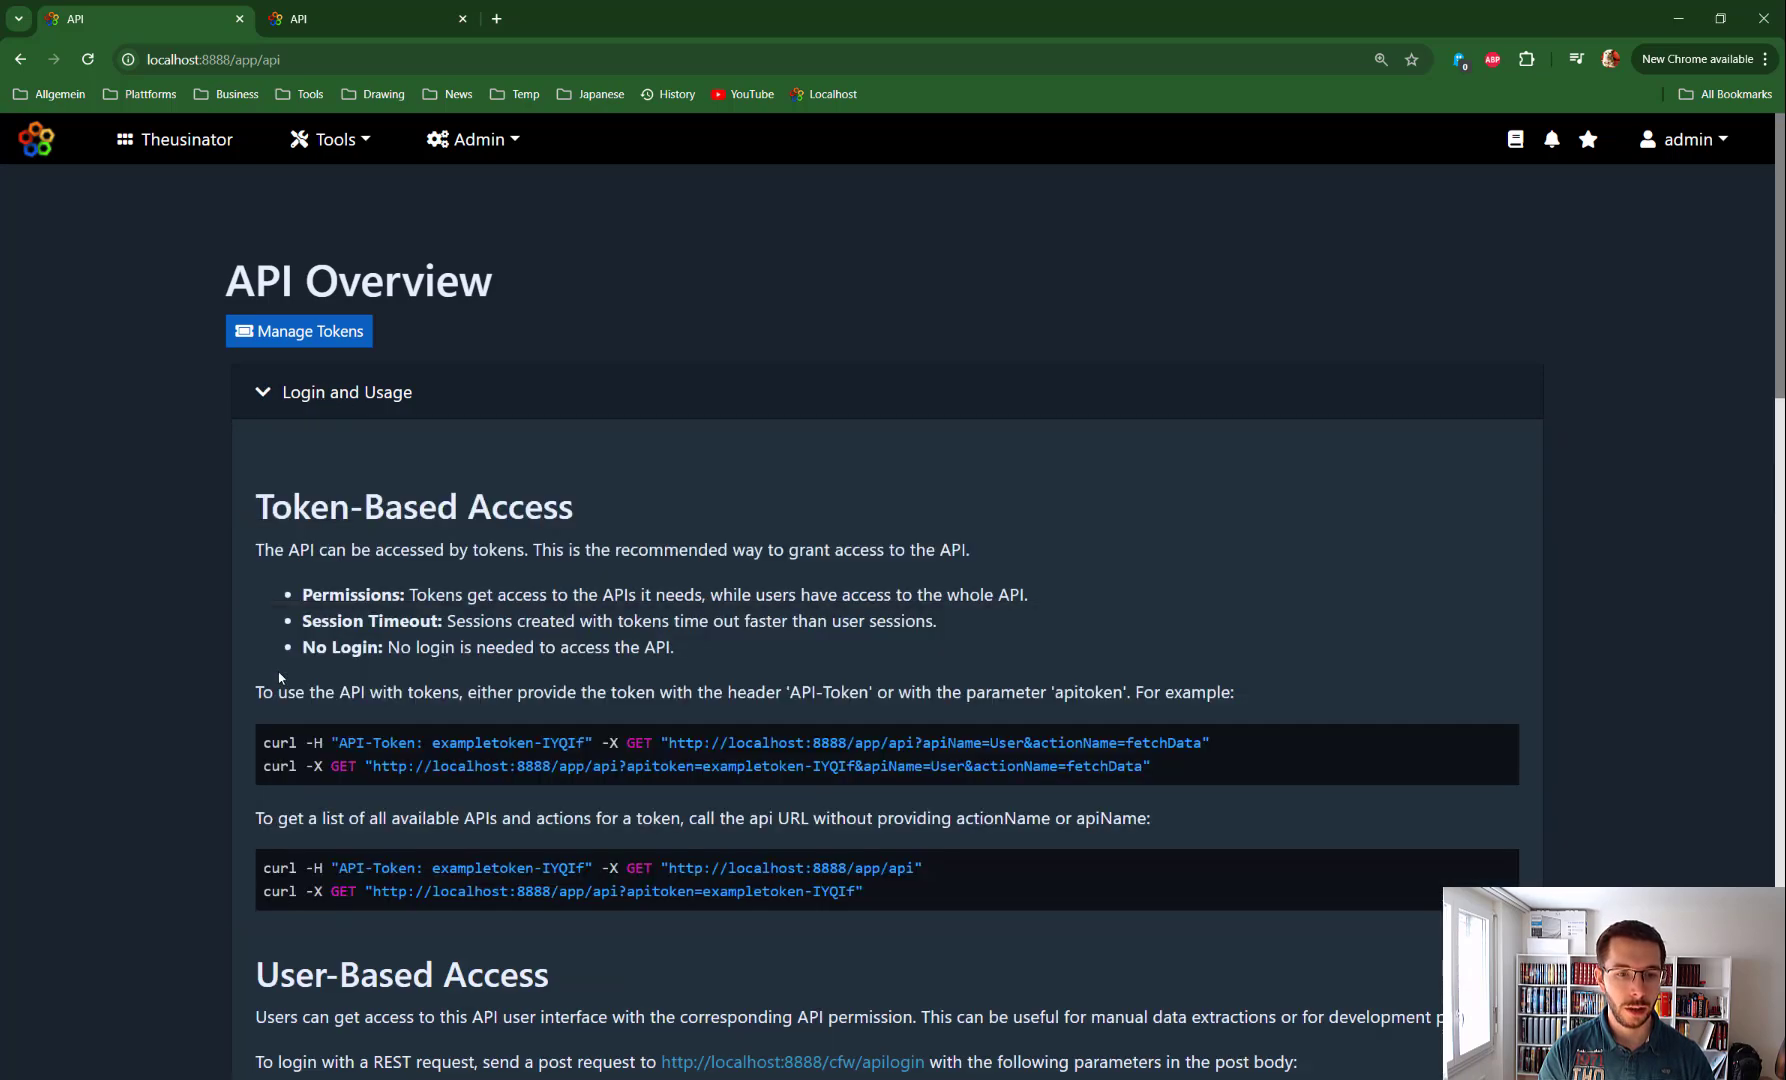
pyautogui.scroll(-2, 281, 677)
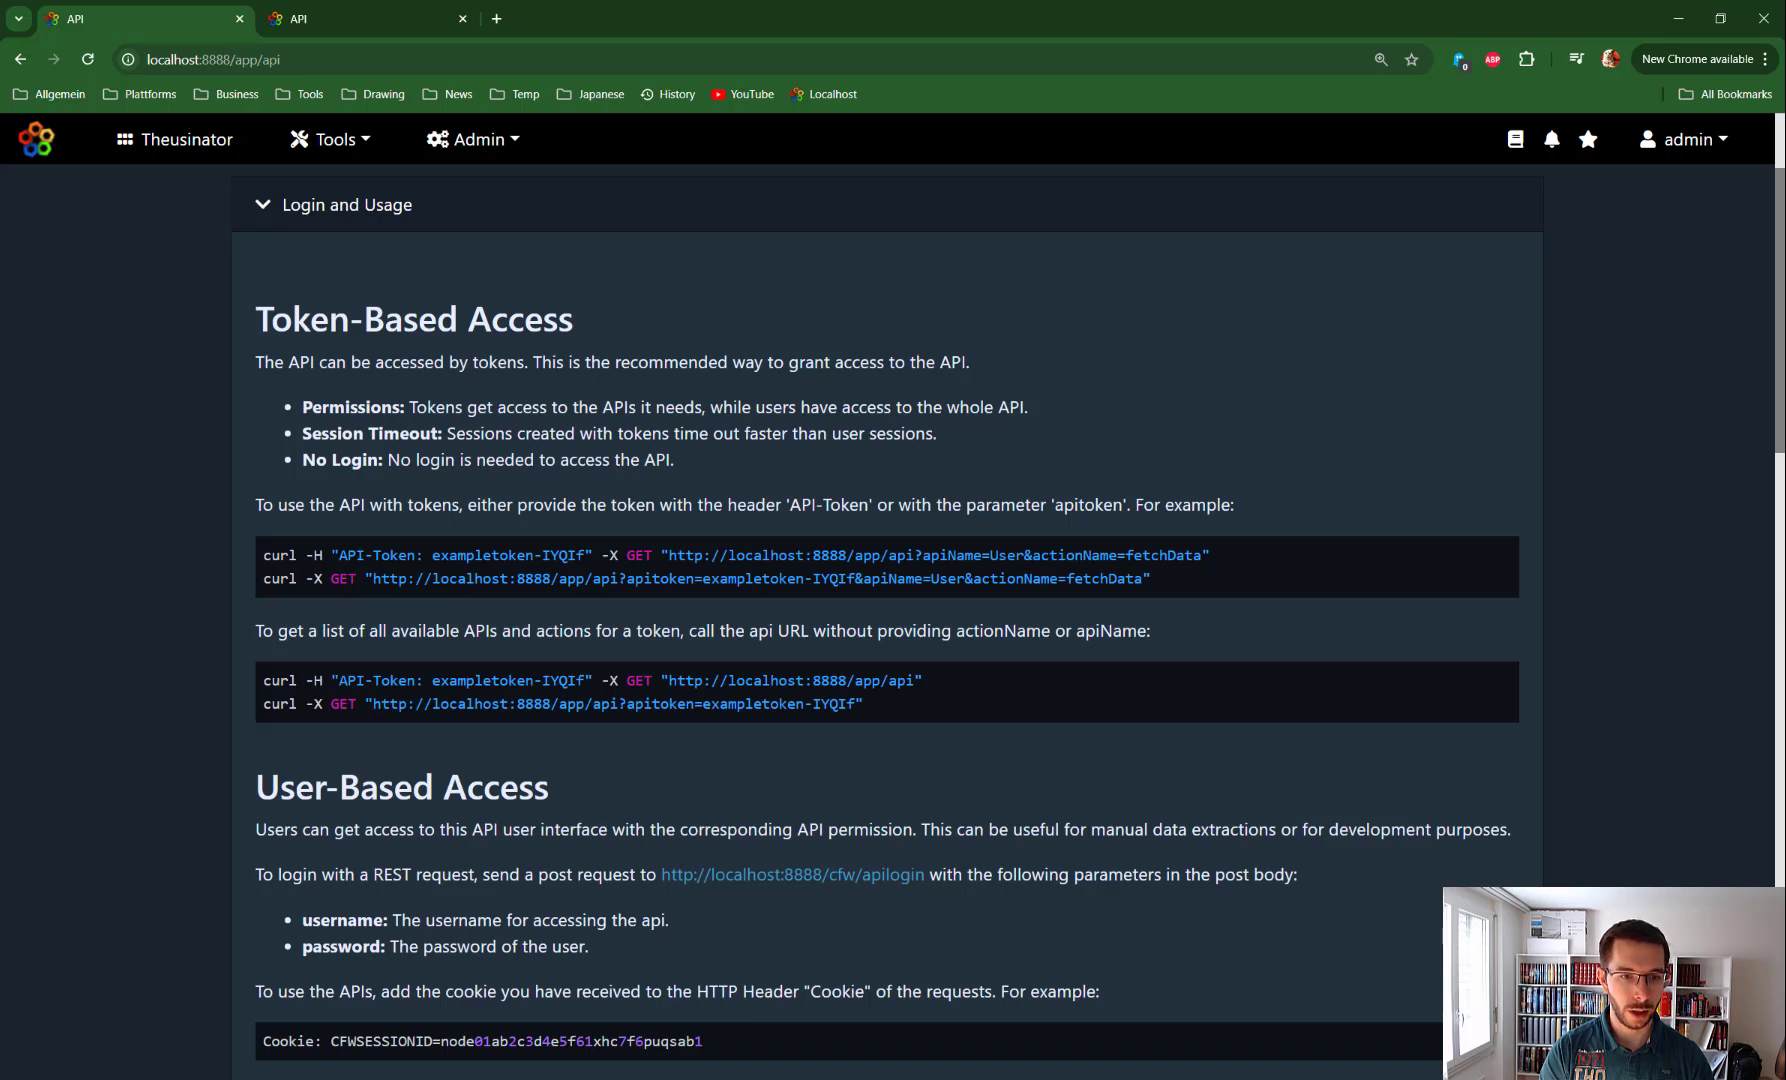
pyautogui.moveTo(297, 555); pyautogui.dragTo(593, 555)
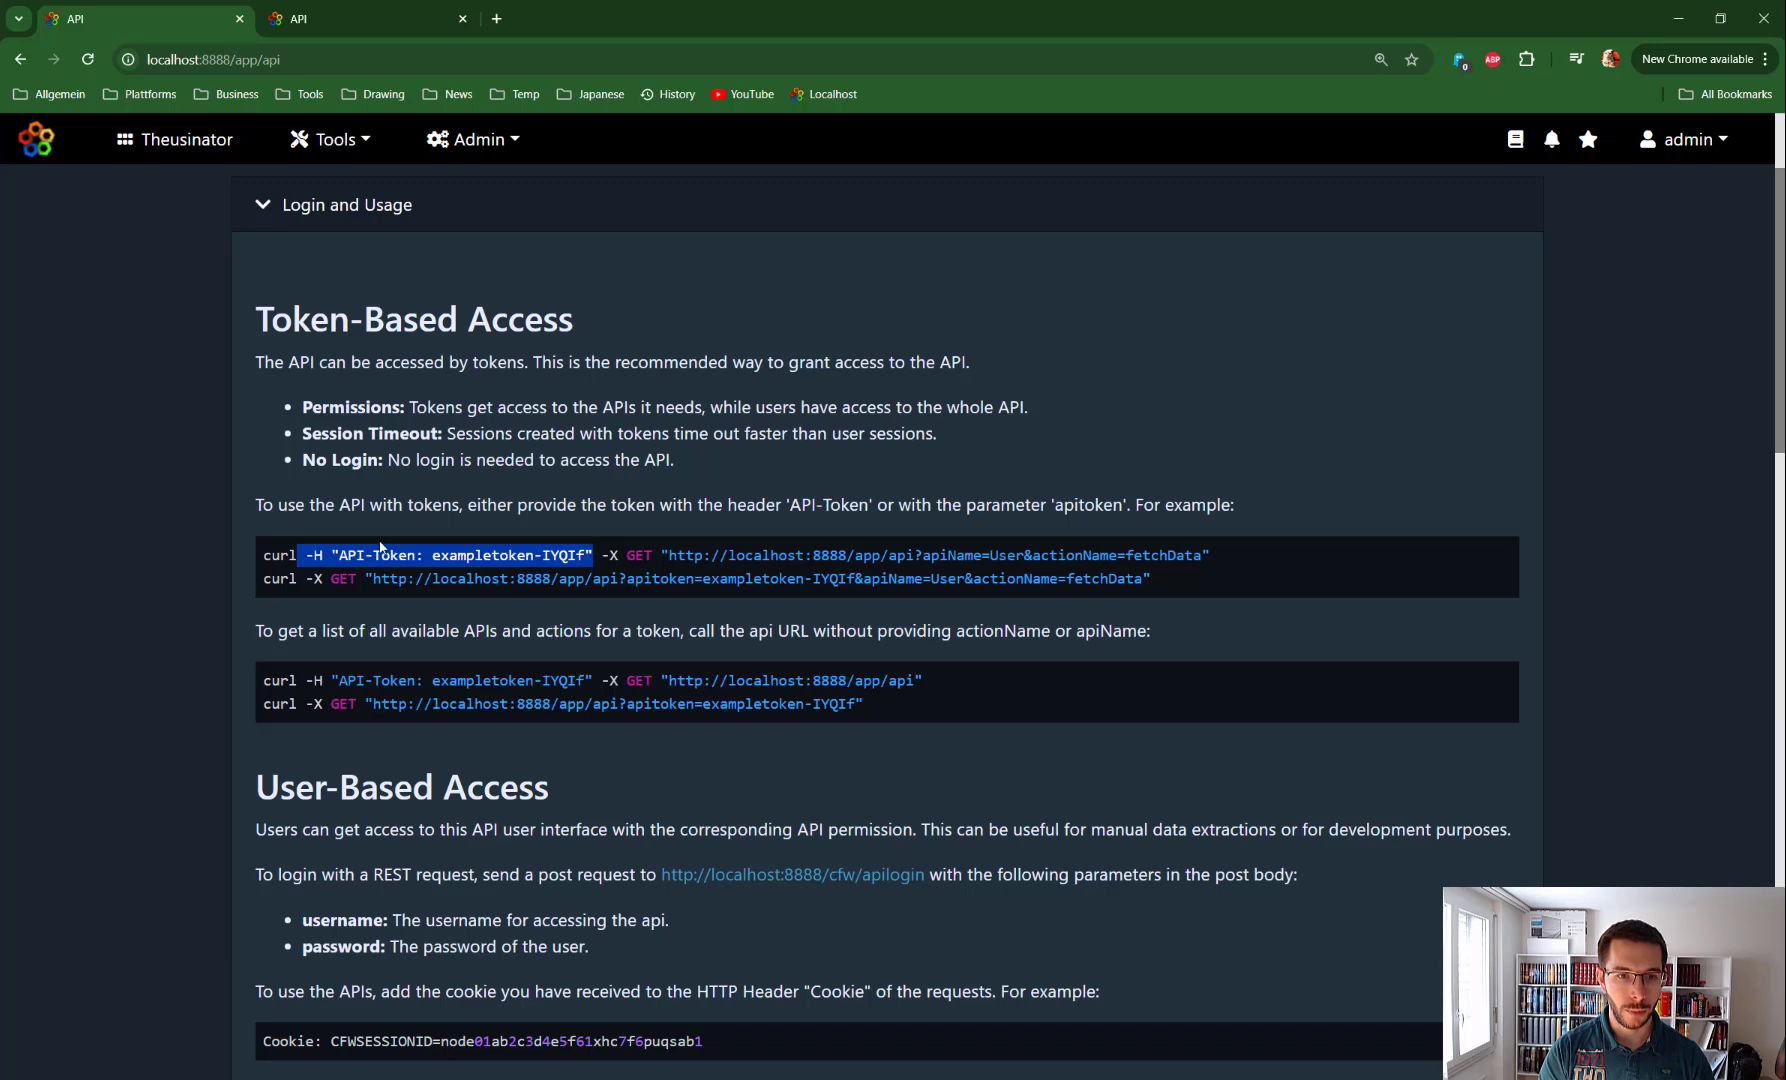
pyautogui.click(341, 556)
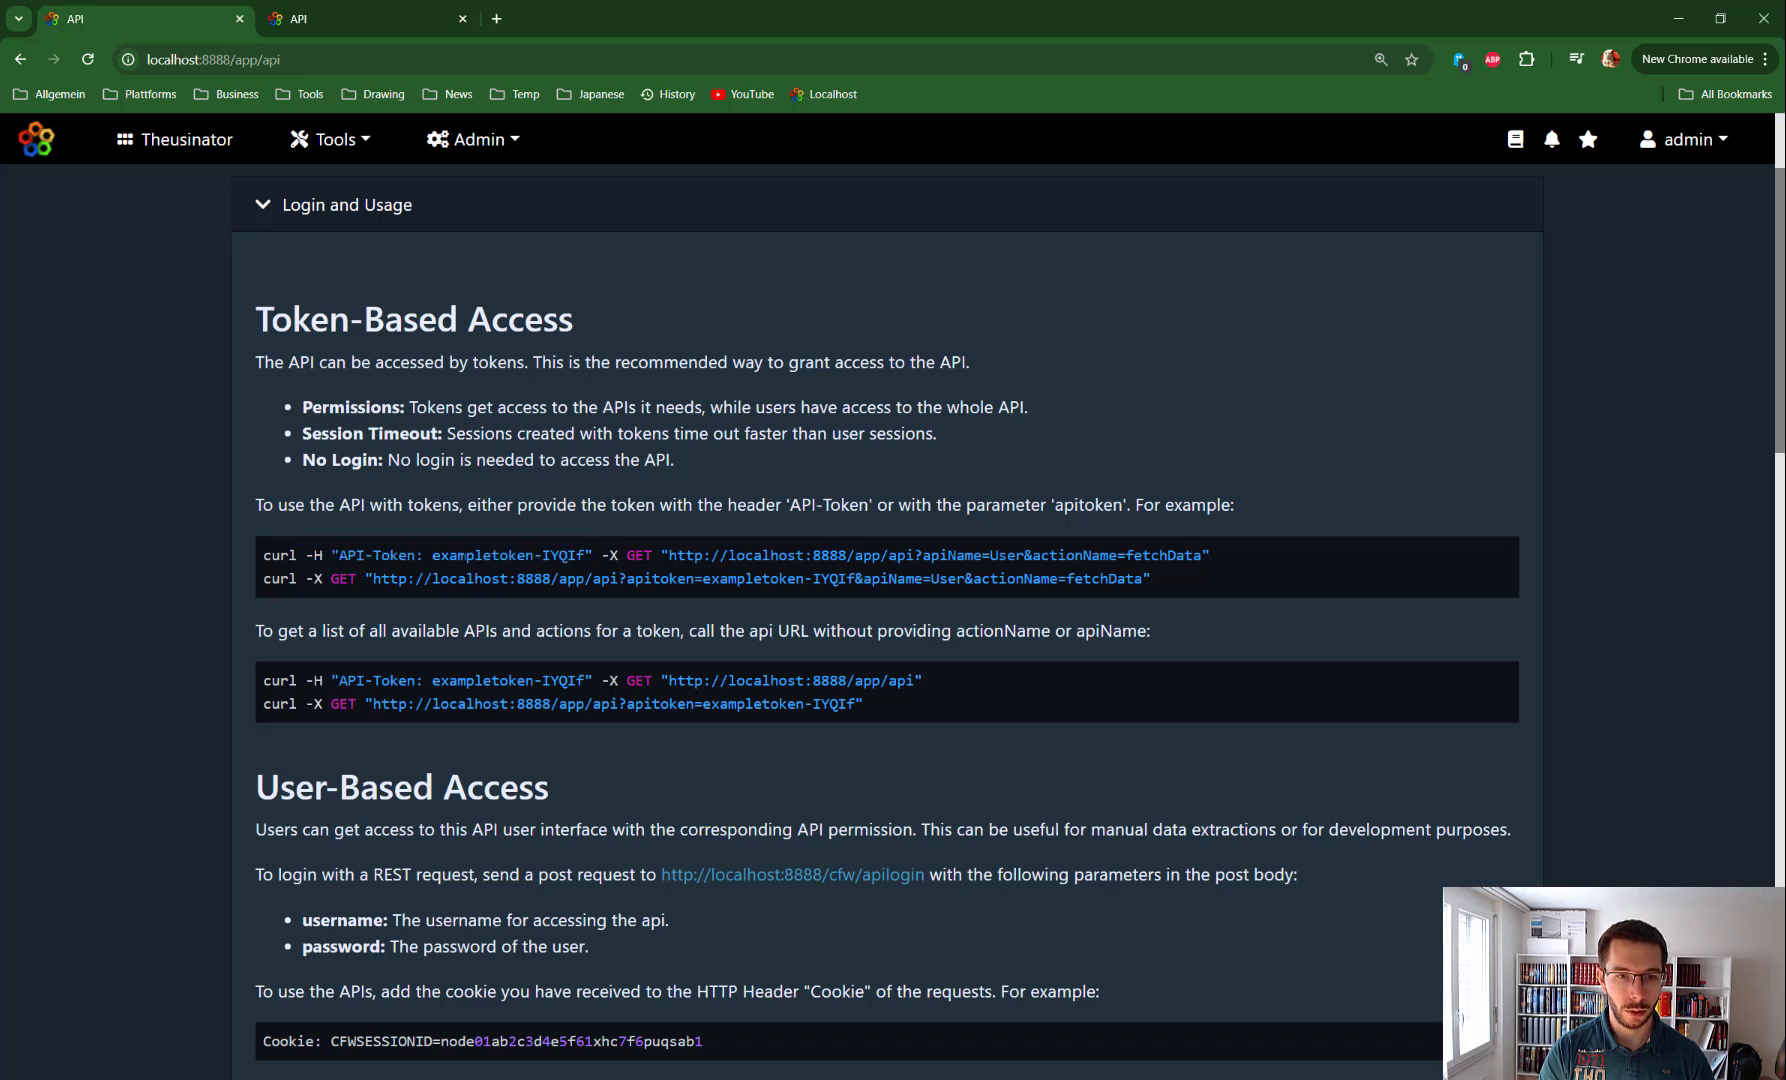
pyautogui.moveTo(433, 555); pyautogui.dragTo(585, 555)
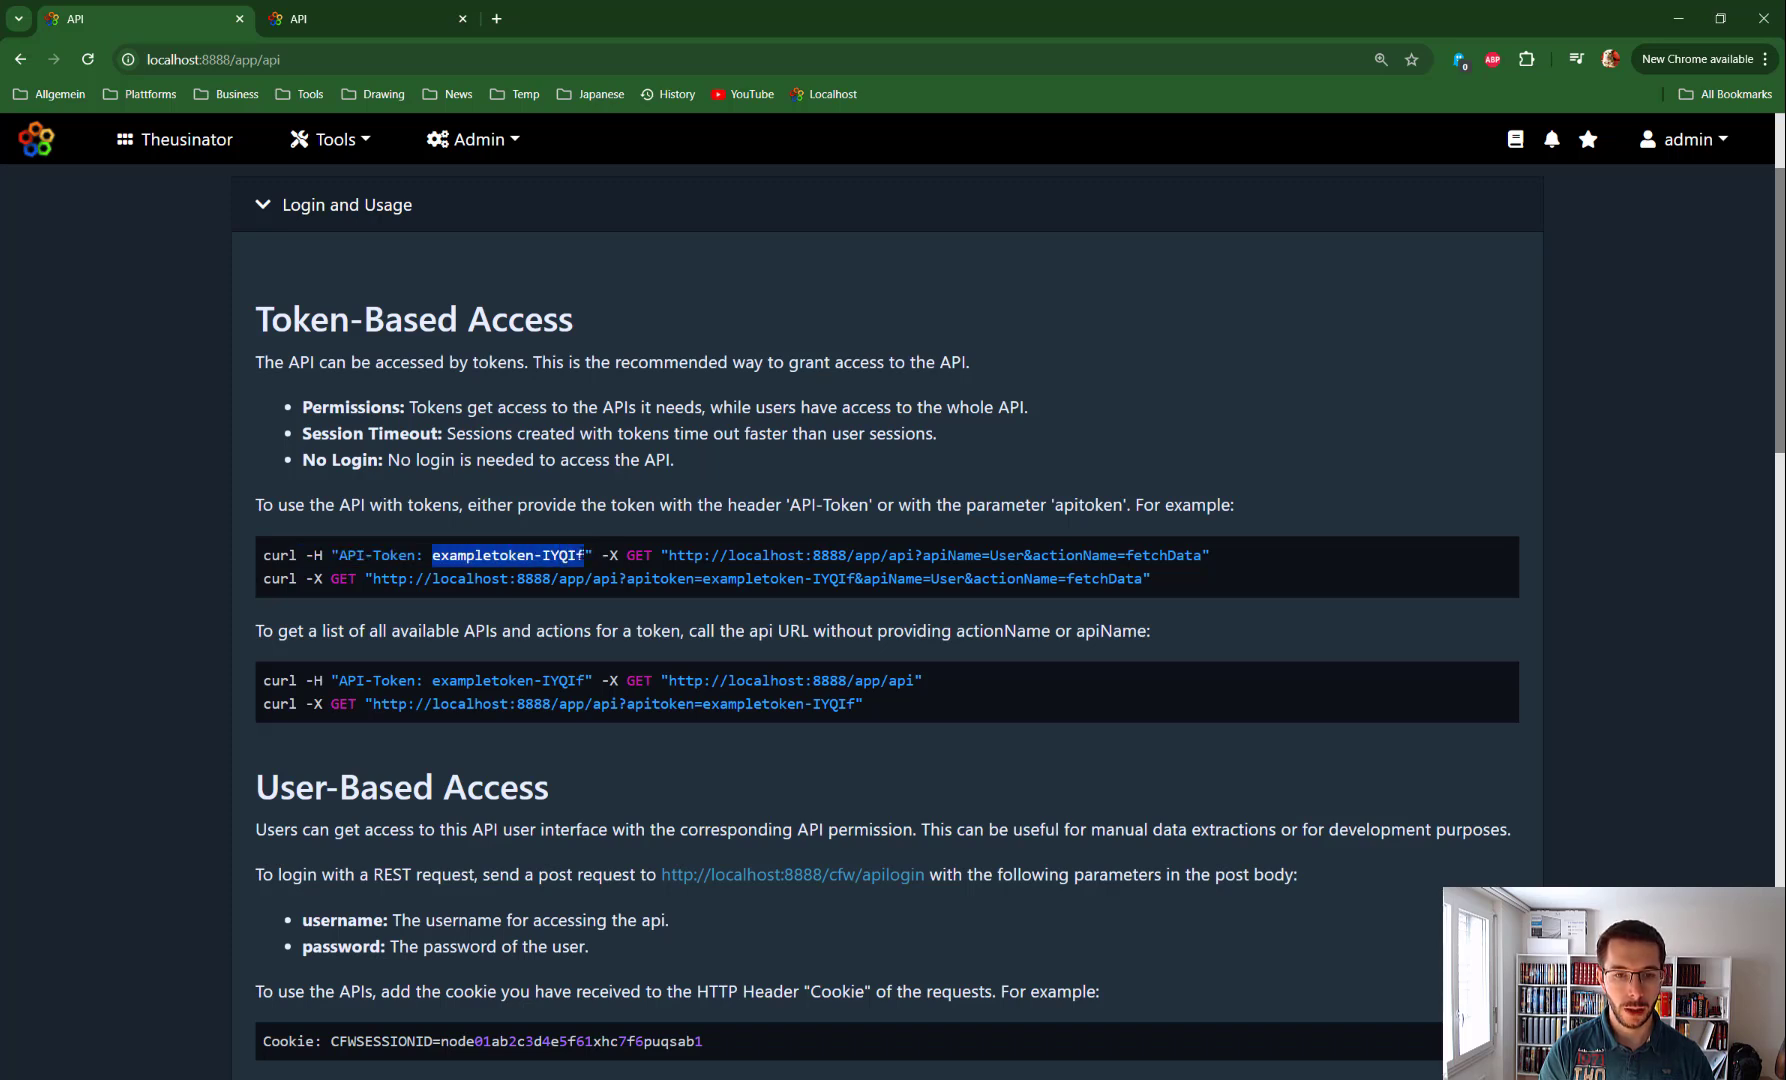
# Review the user-based access instructions and the example session cookie, and collapse the Login and Usage section
pyautogui.scroll(-4, 565, 606)
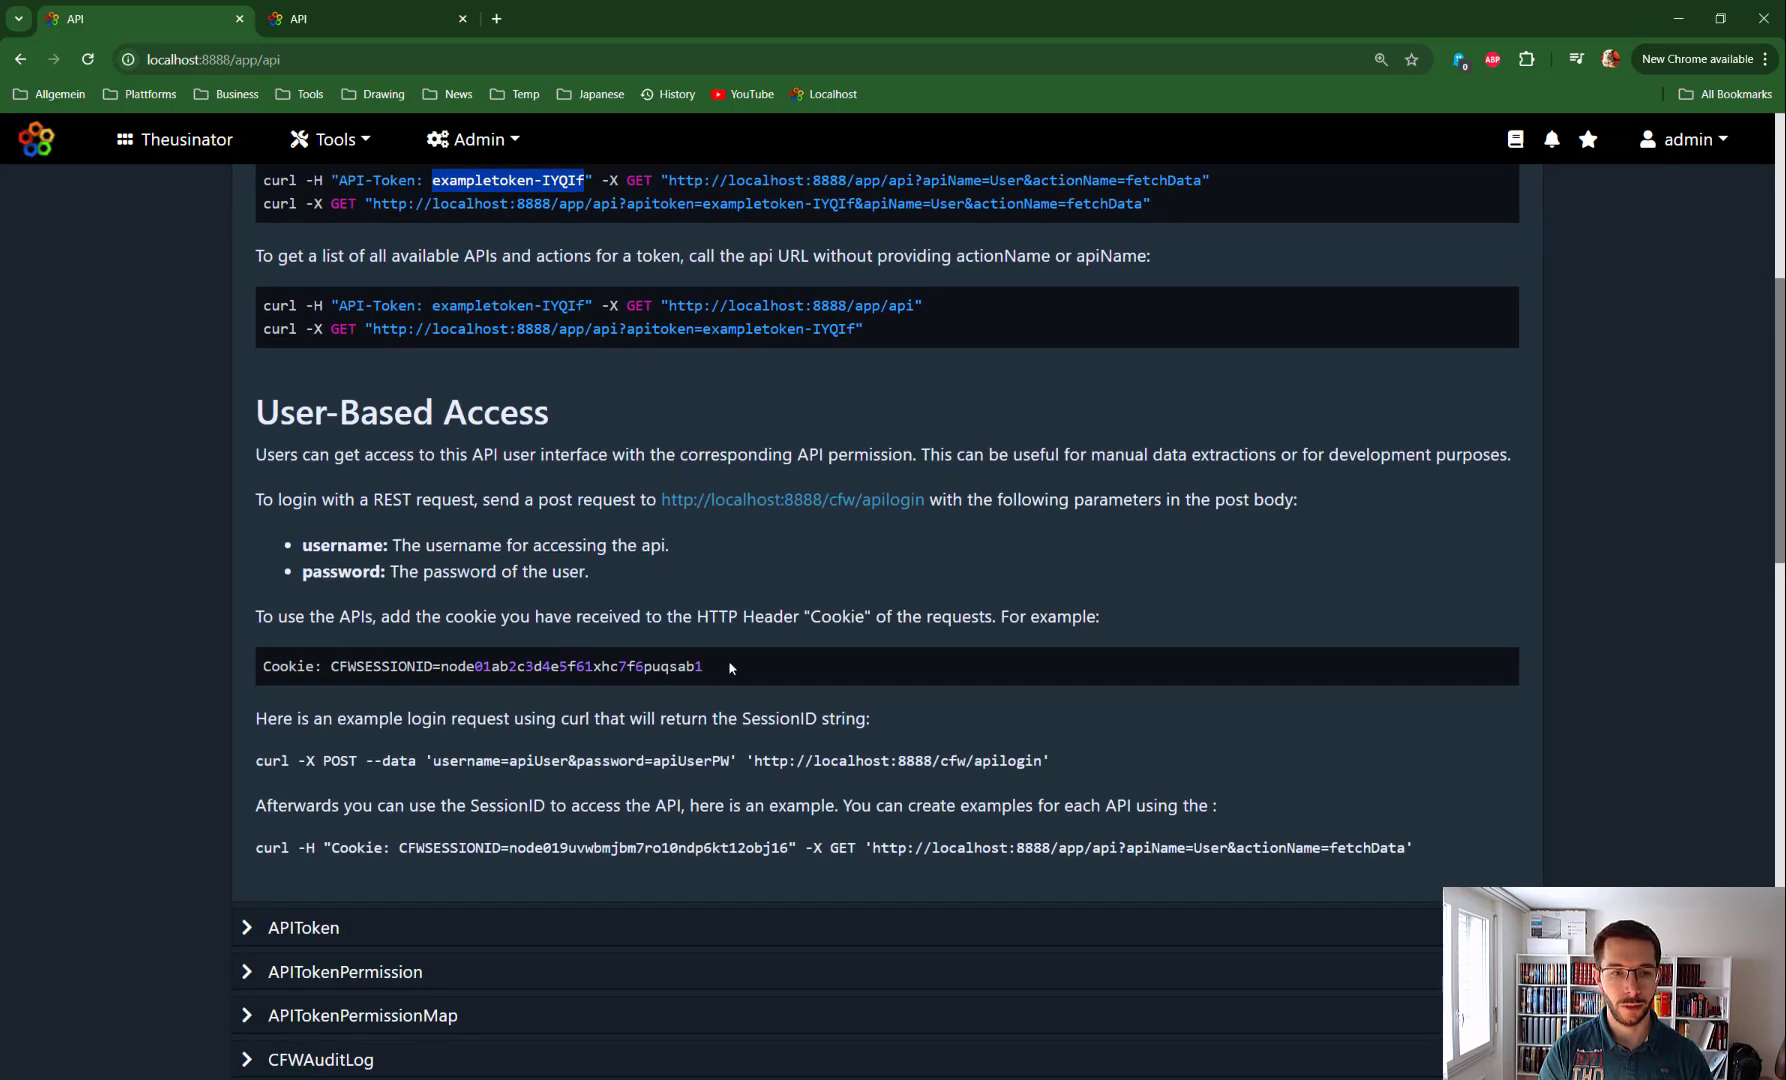
pyautogui.moveTo(717, 669); pyautogui.dragTo(330, 667)
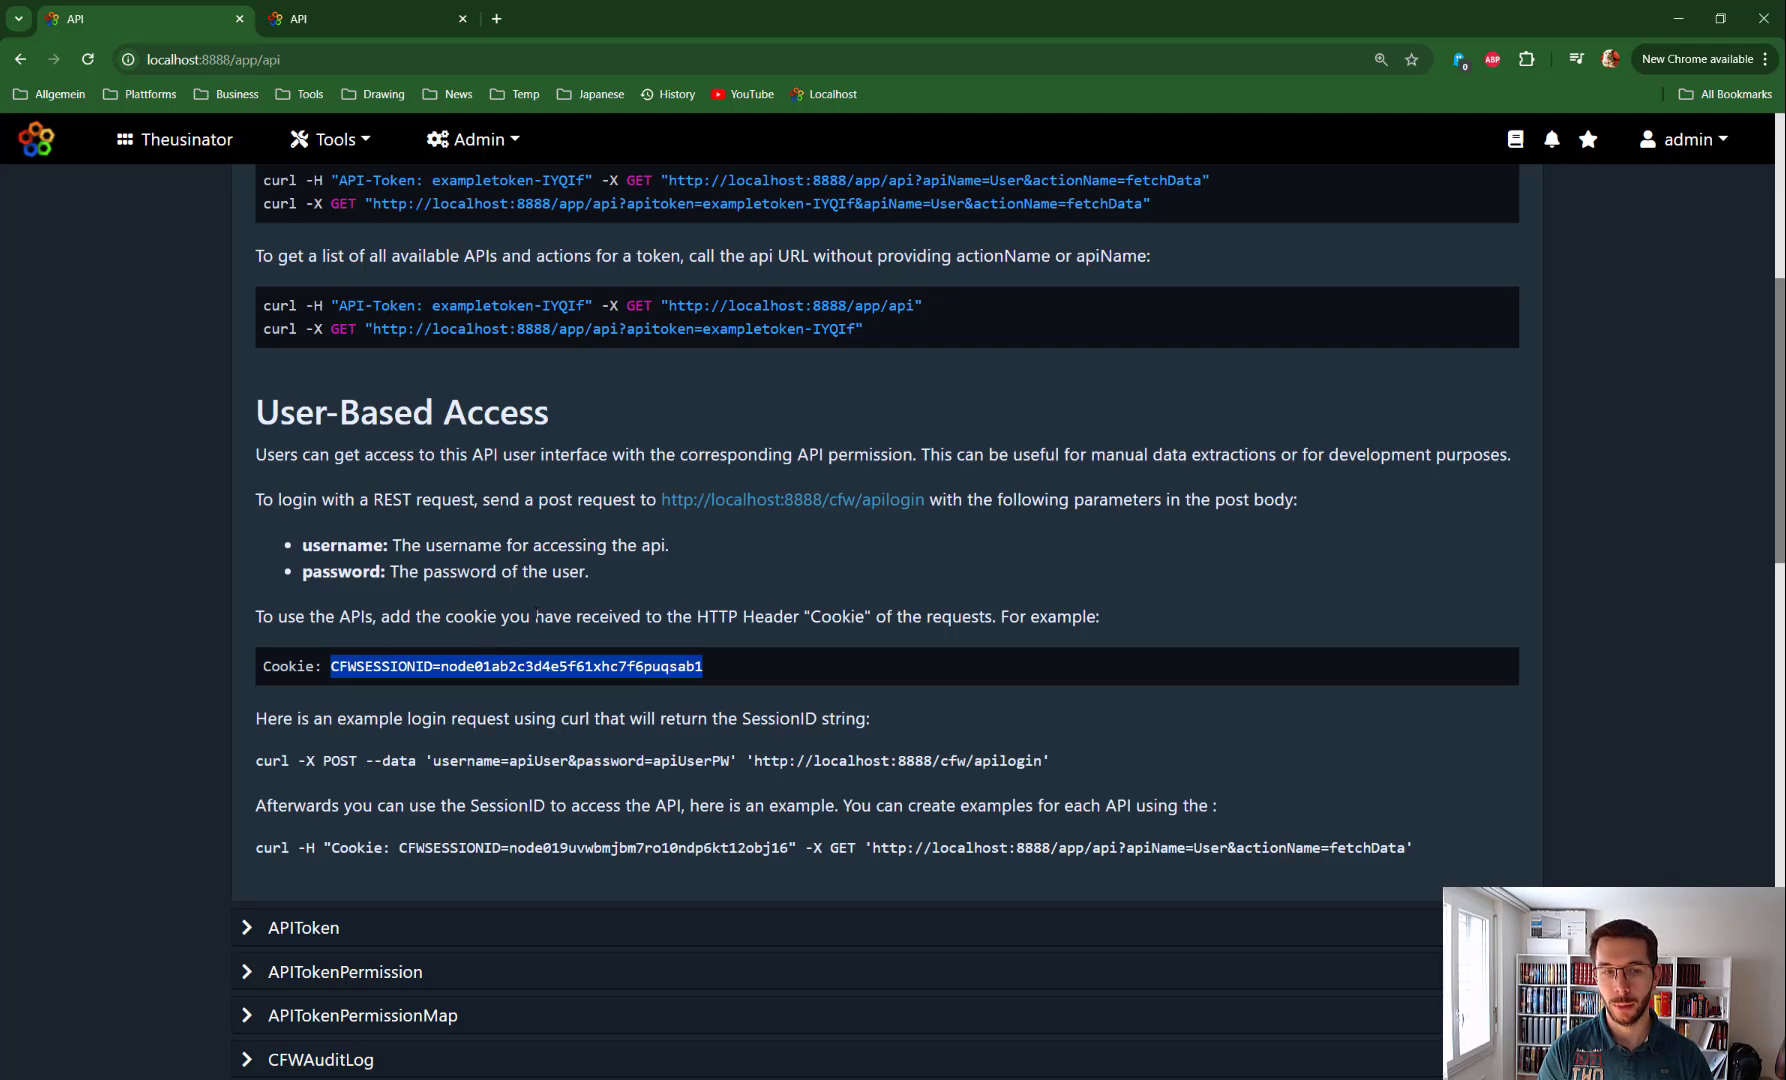
pyautogui.scroll(5, 537, 612)
pyautogui.scroll(-4, 537, 612)
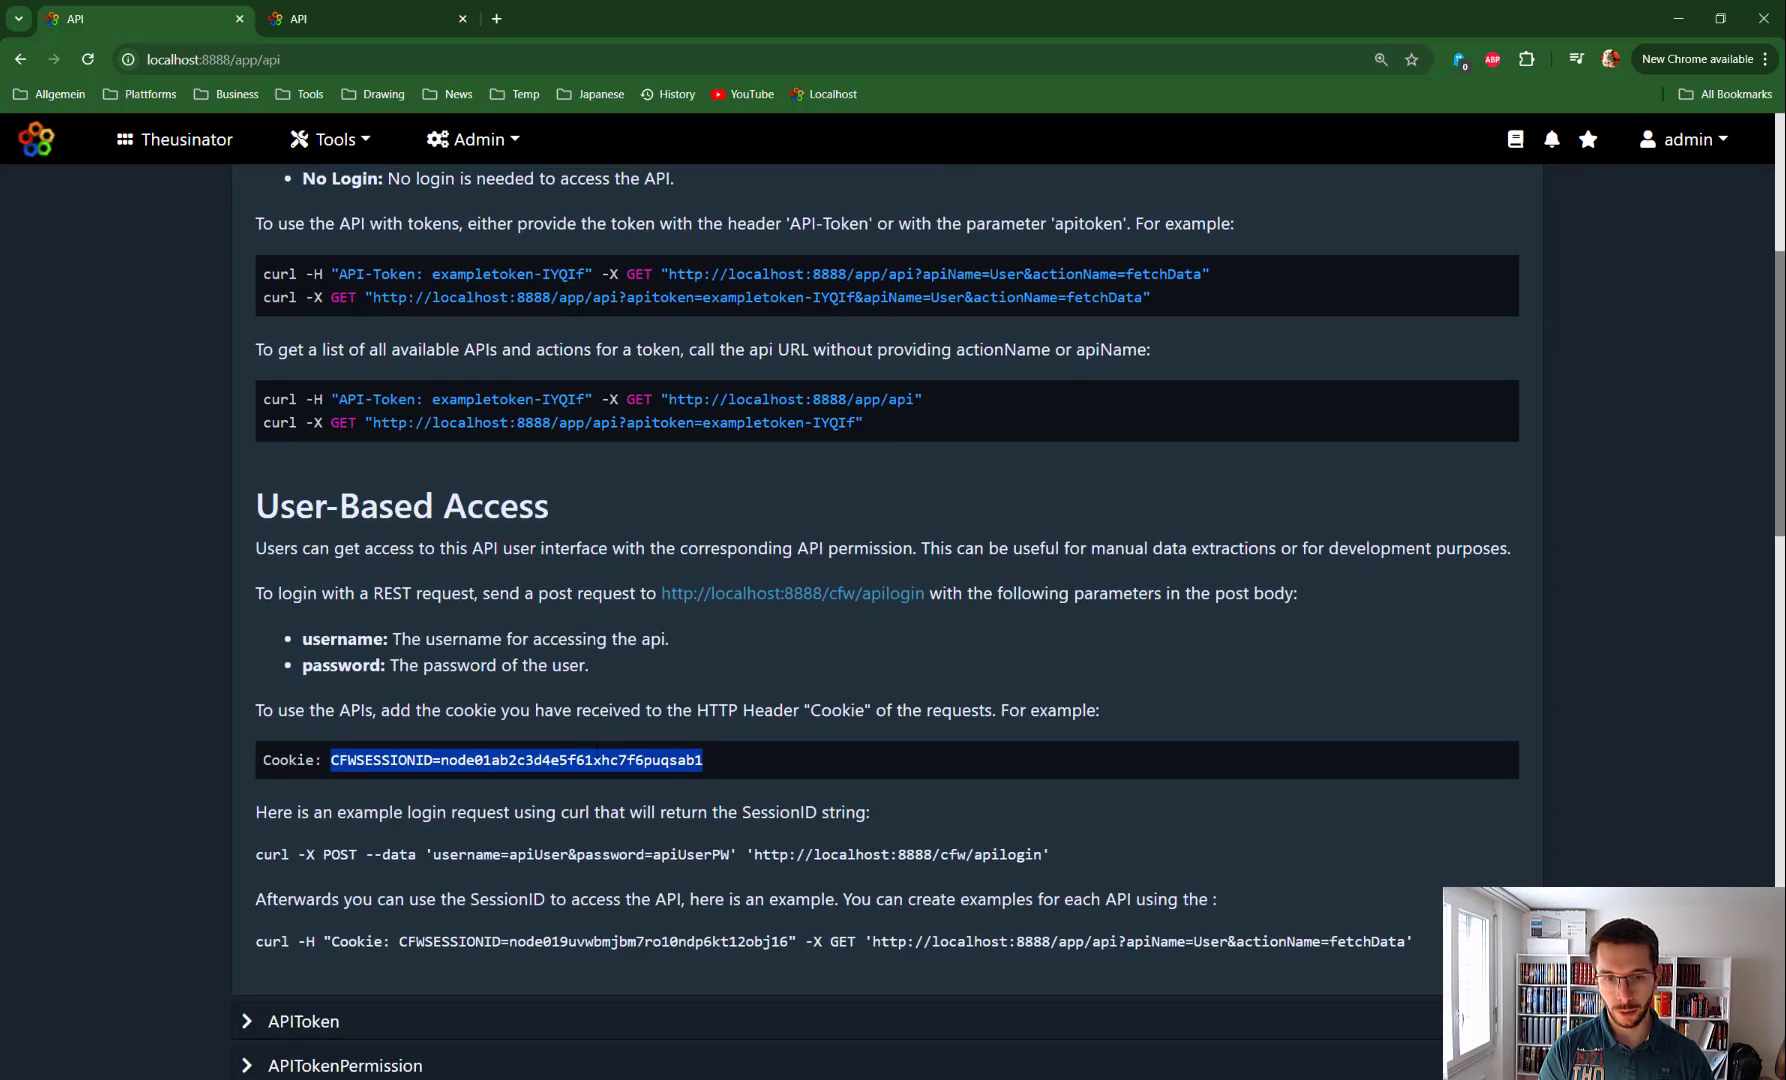
pyautogui.click(721, 756)
pyautogui.moveTo(660, 760); pyautogui.dragTo(331, 760)
pyautogui.scroll(5, 440, 481)
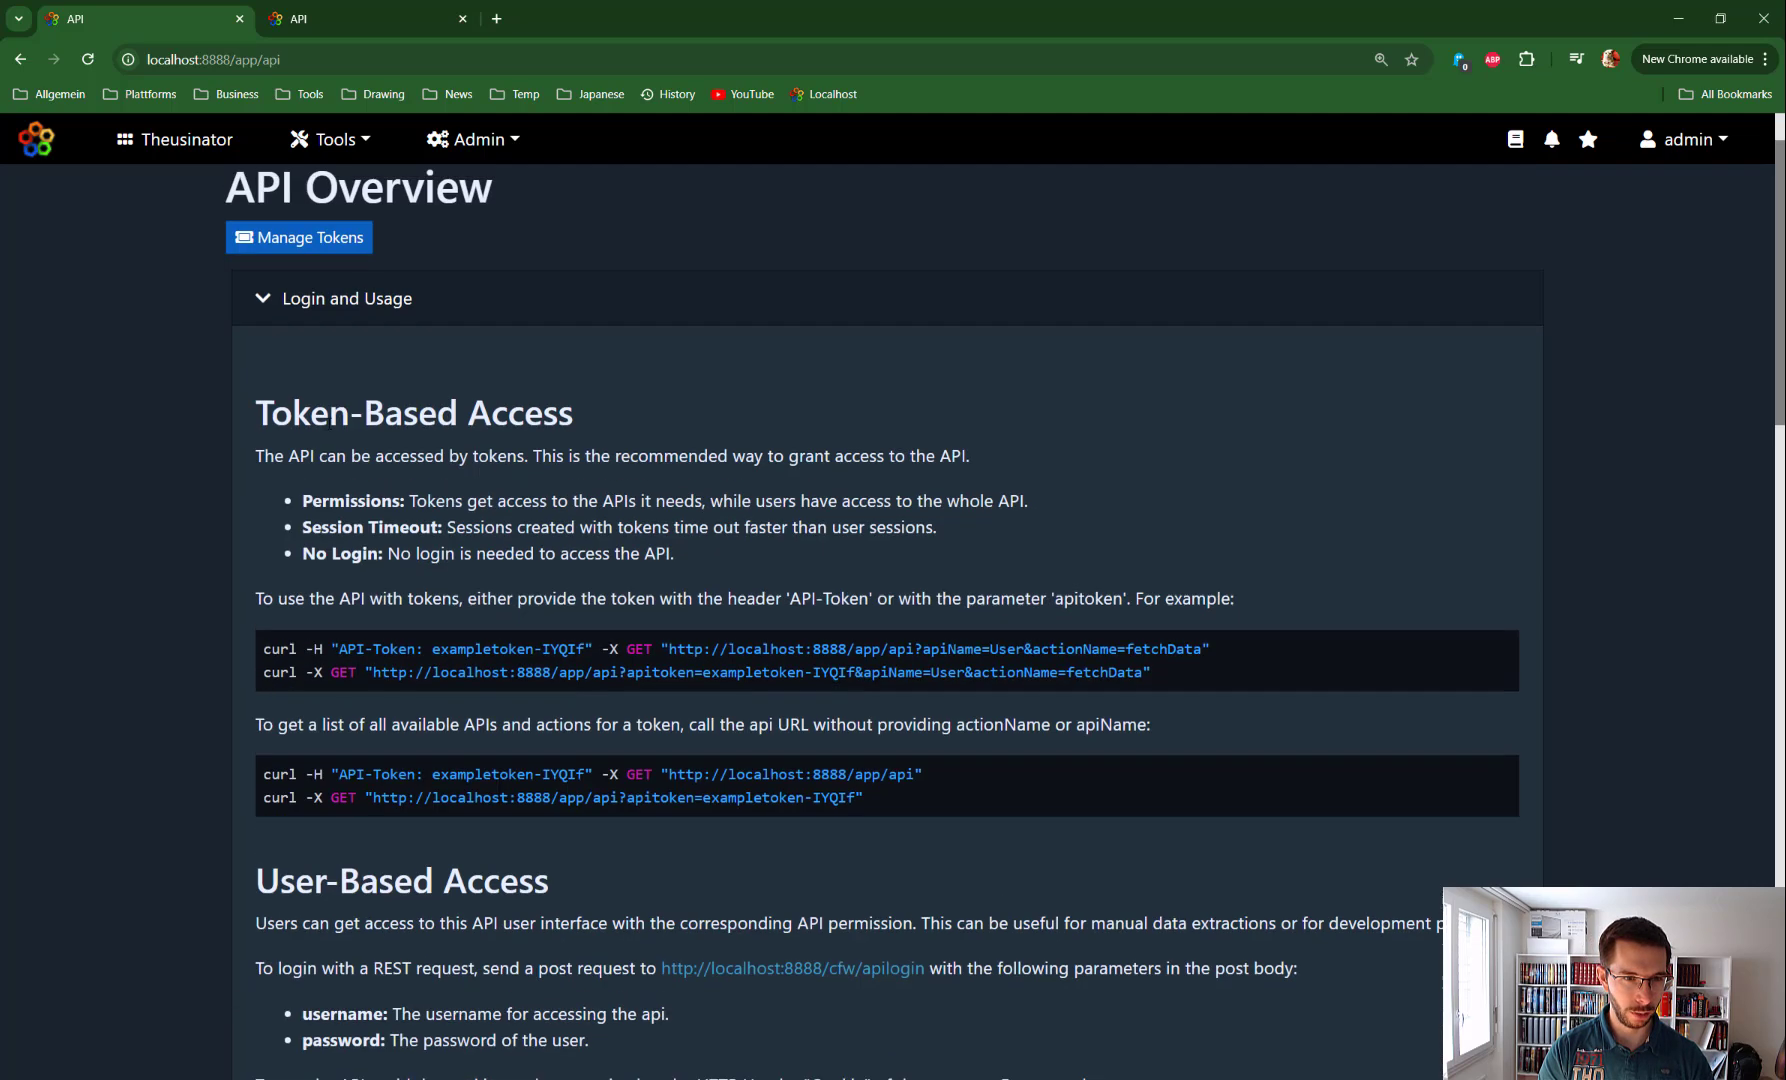
pyautogui.click(331, 299)
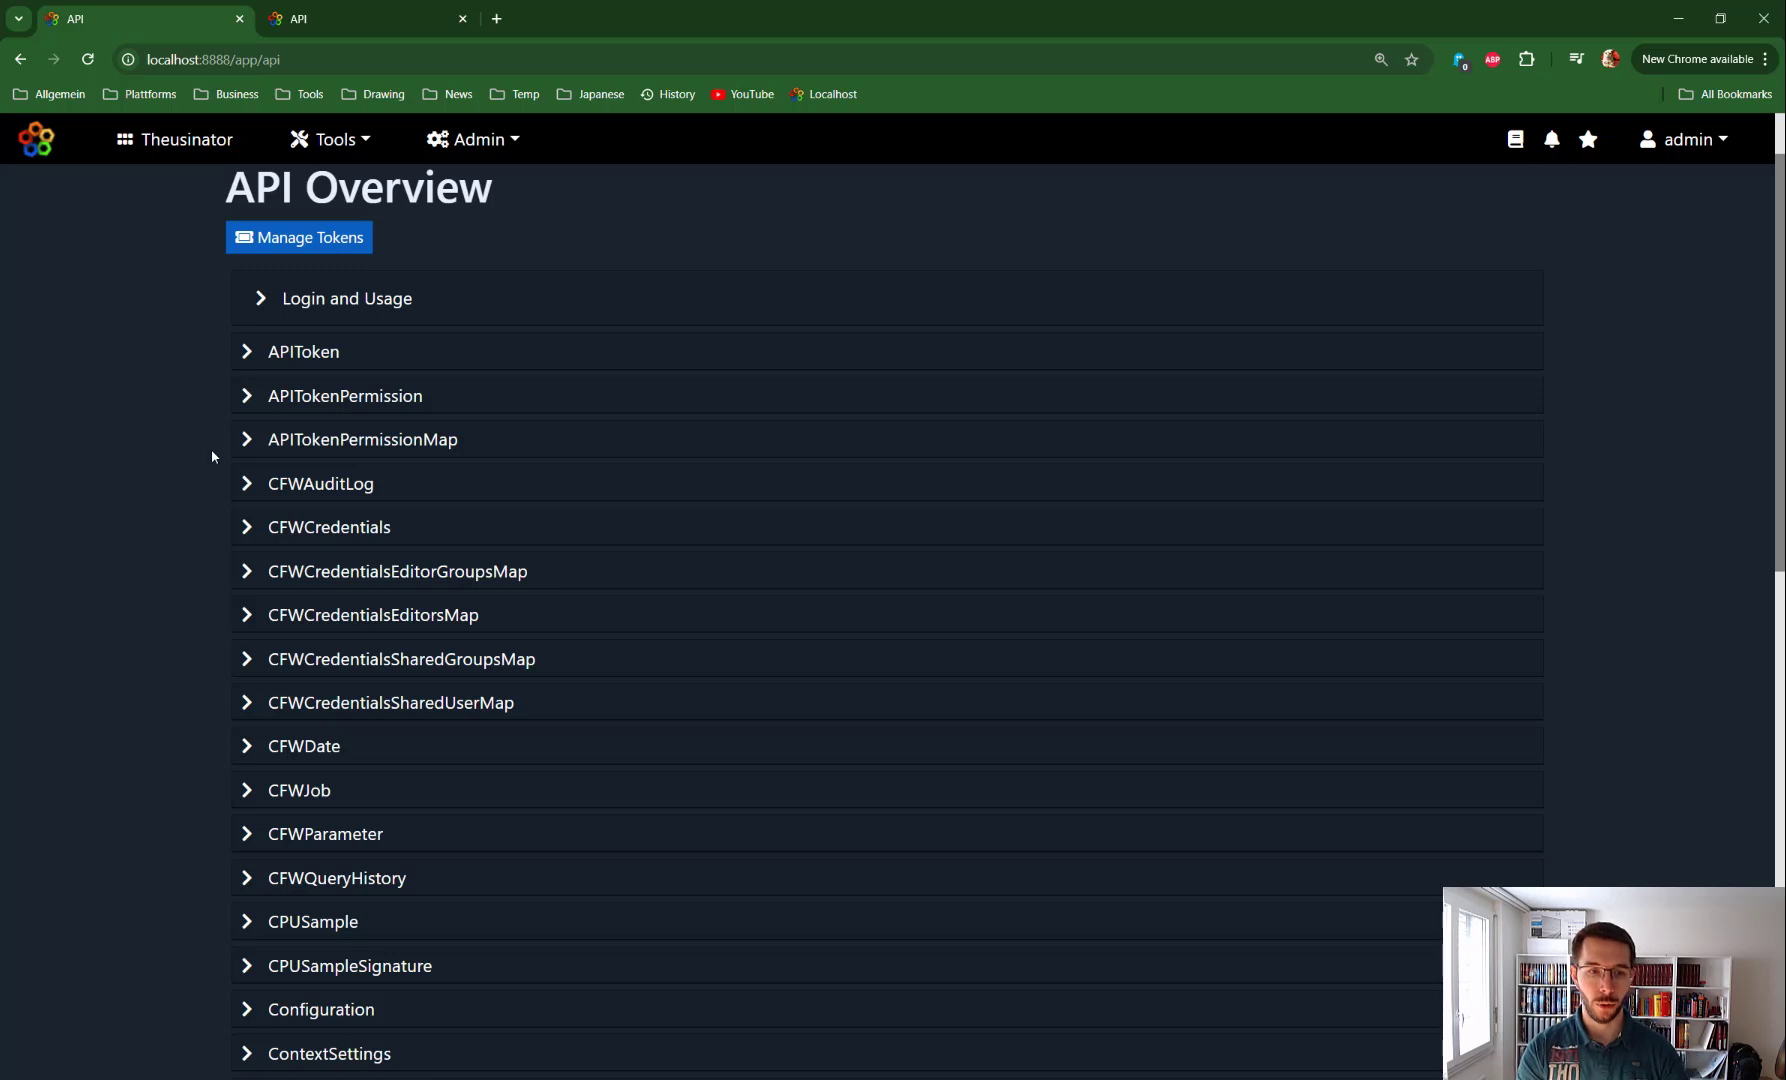
# Expand the Query API's execute action and open its example form
pyautogui.scroll(-12, 205, 435)
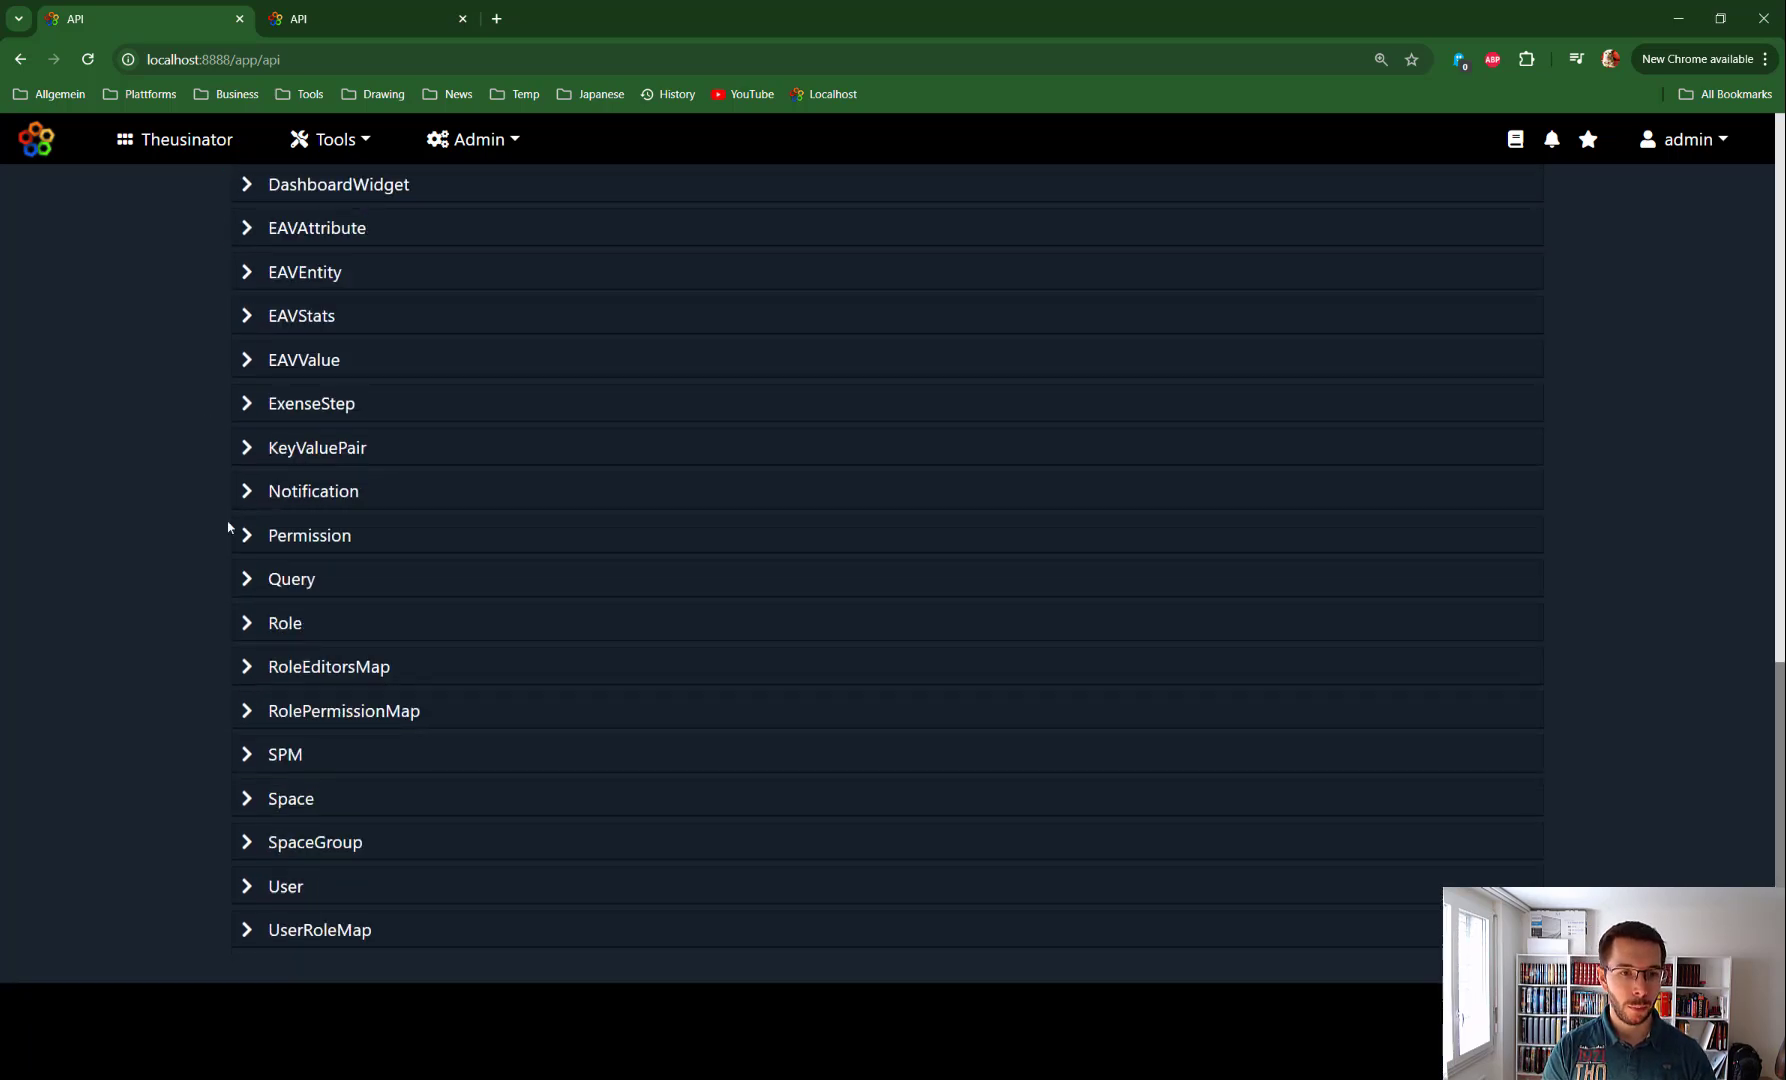
pyautogui.click(305, 582)
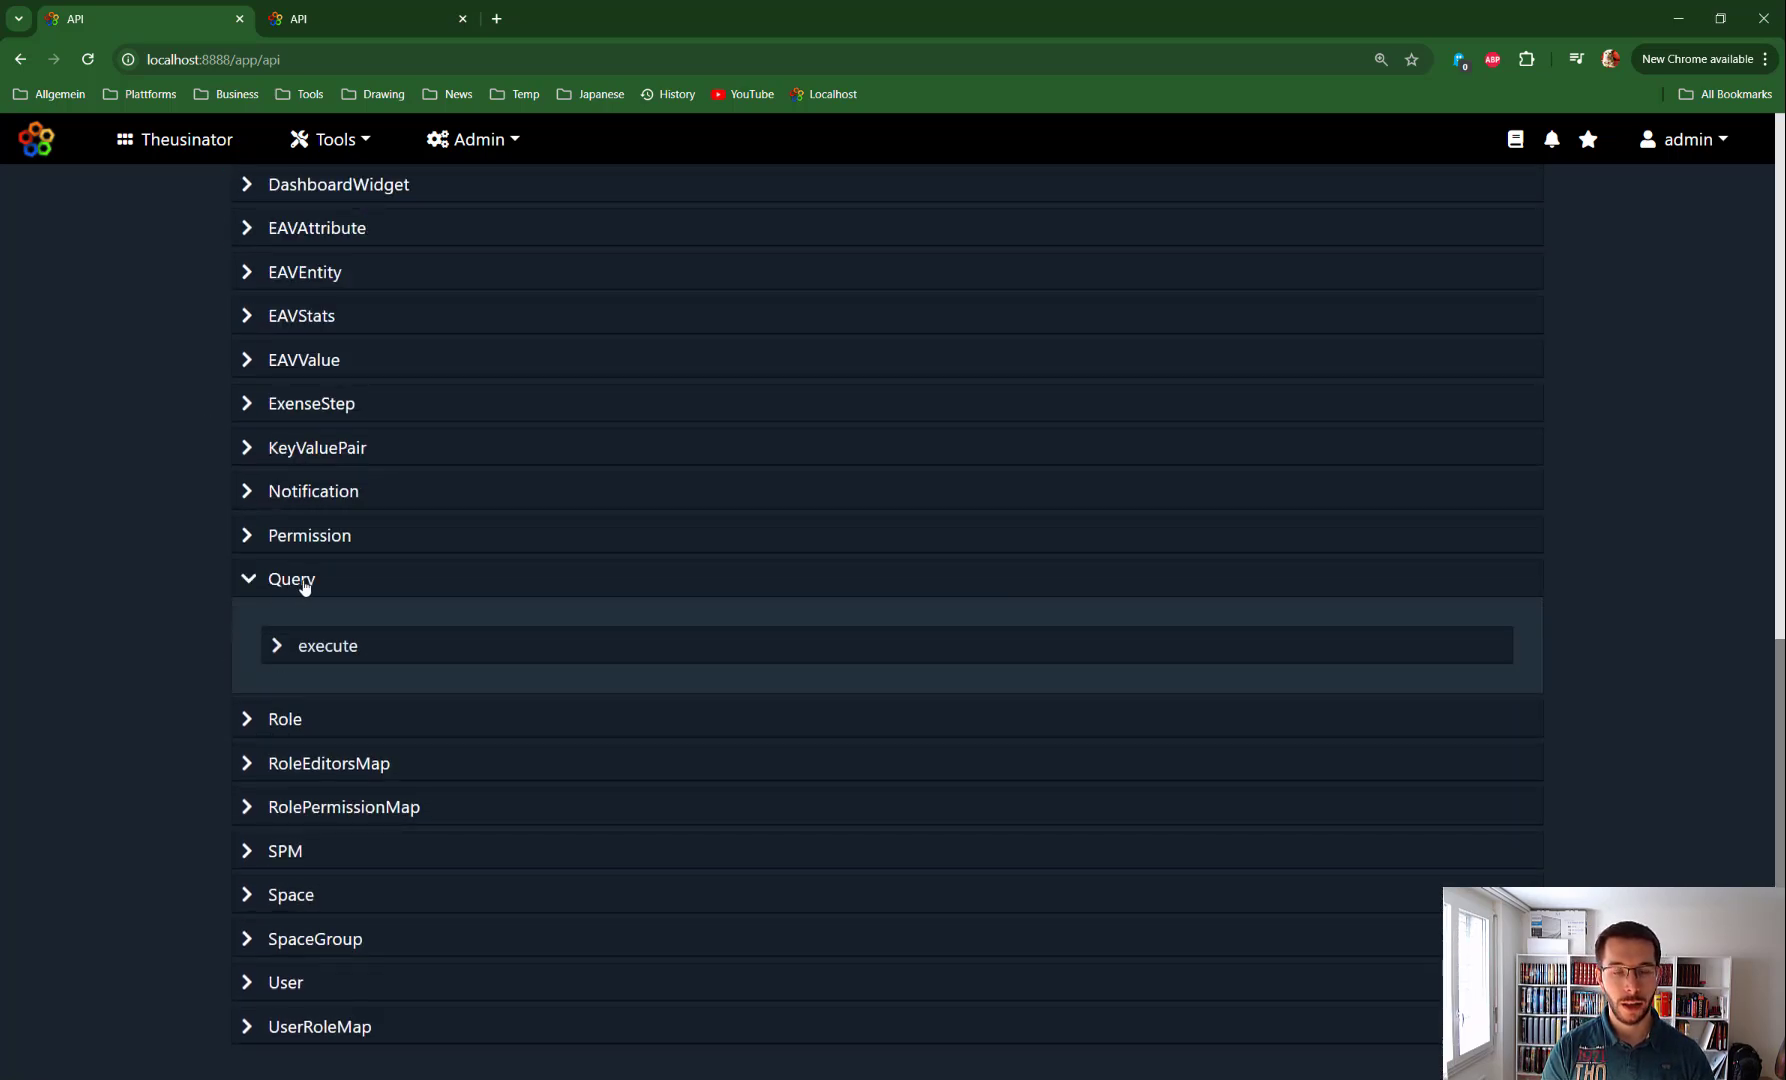
pyautogui.click(300, 661)
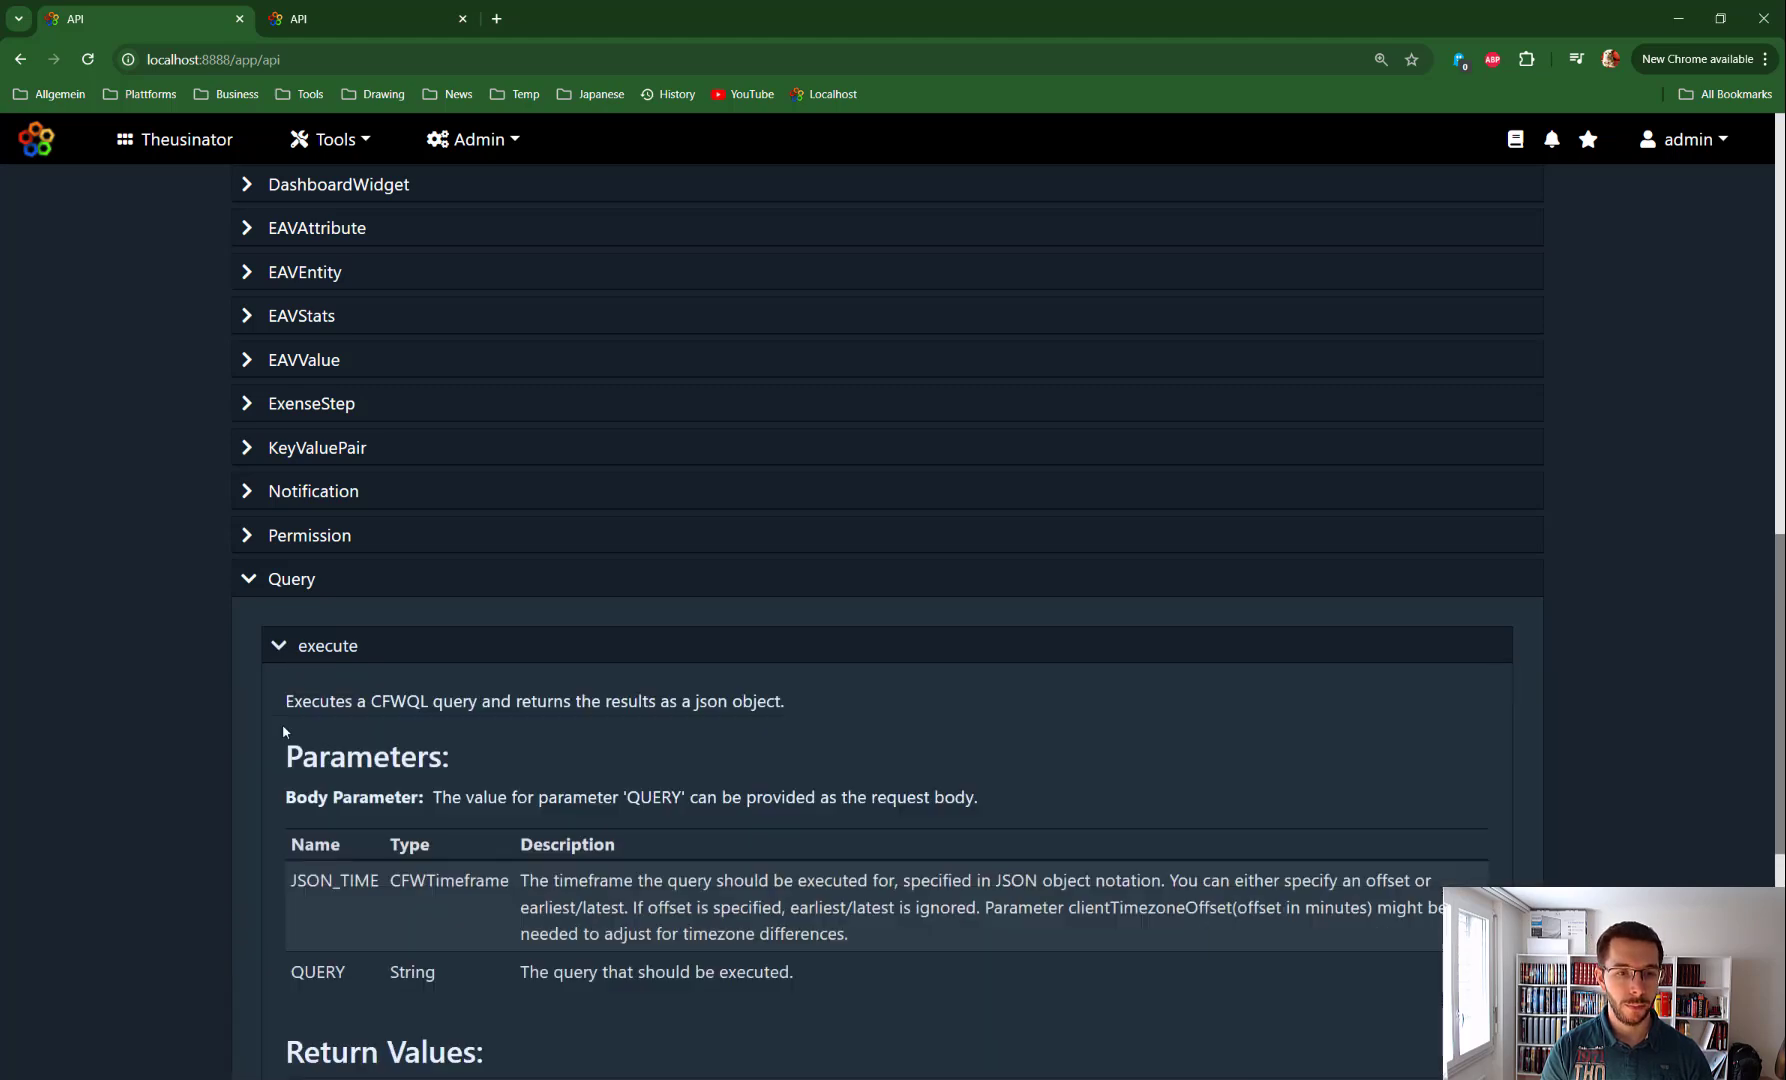
pyautogui.scroll(-5, 333, 716)
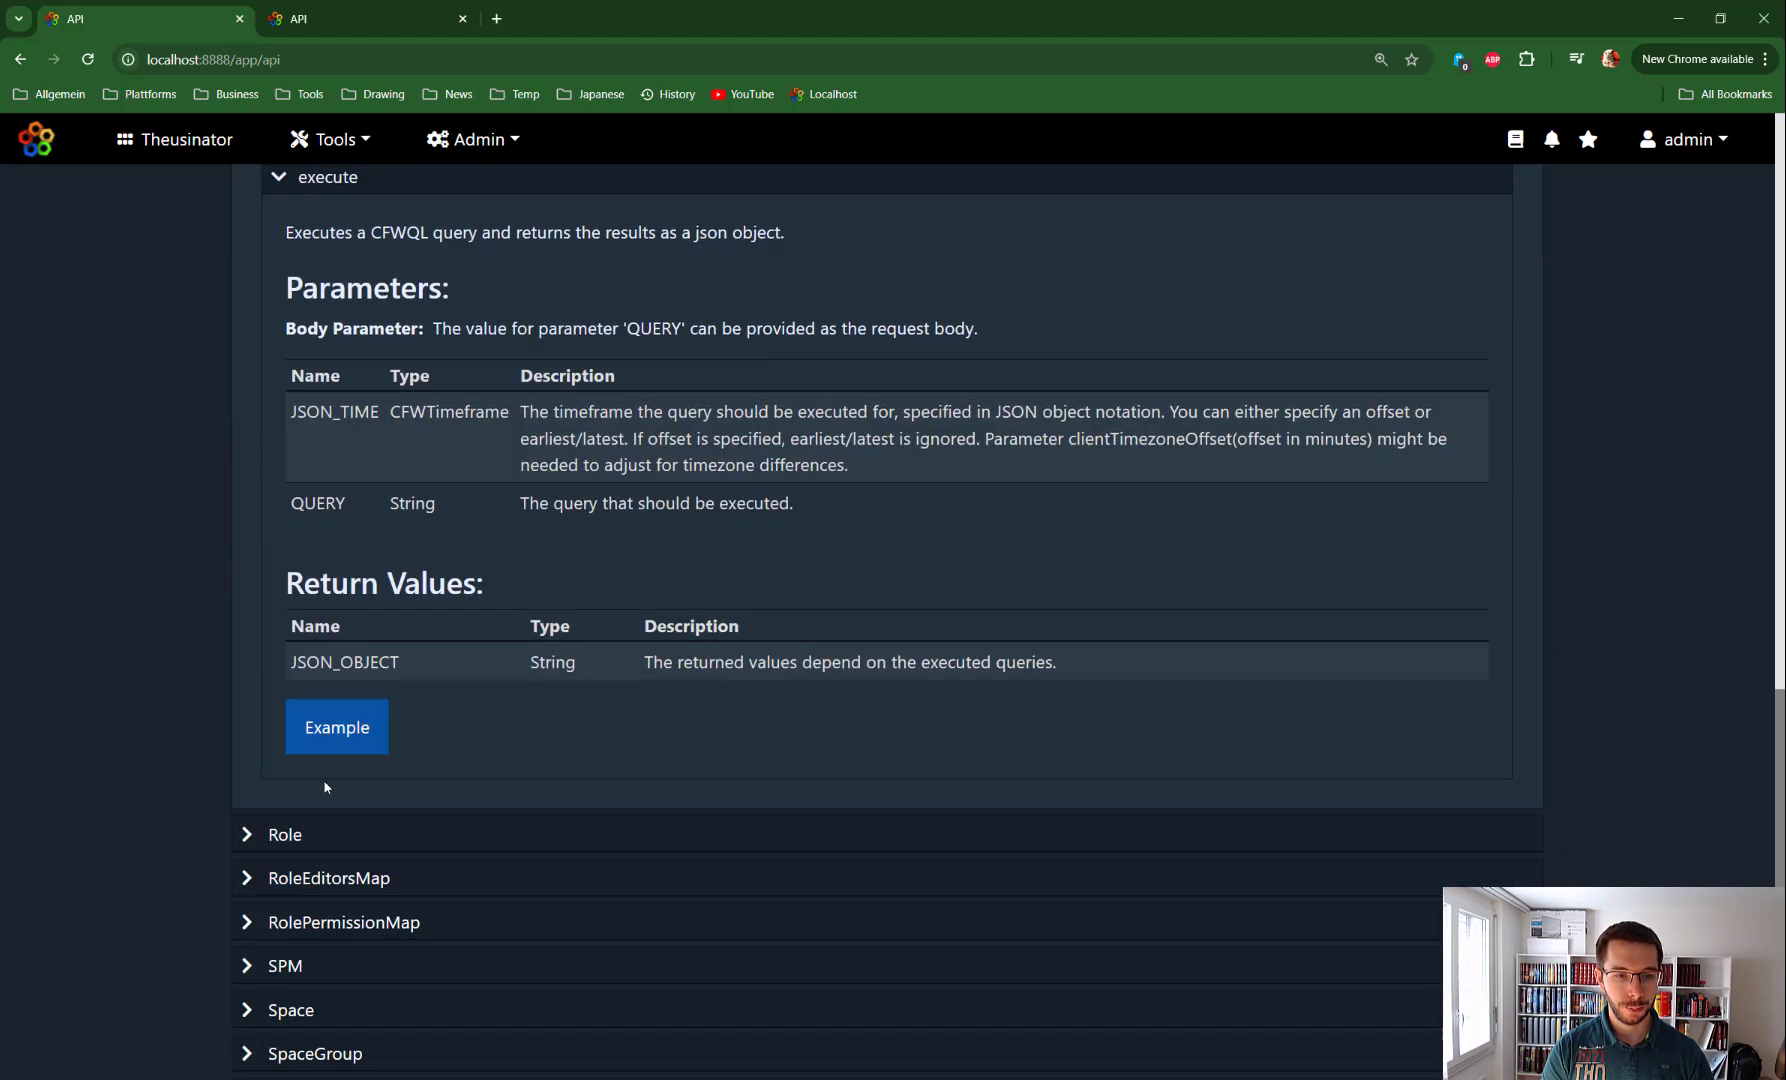
pyautogui.click(336, 728)
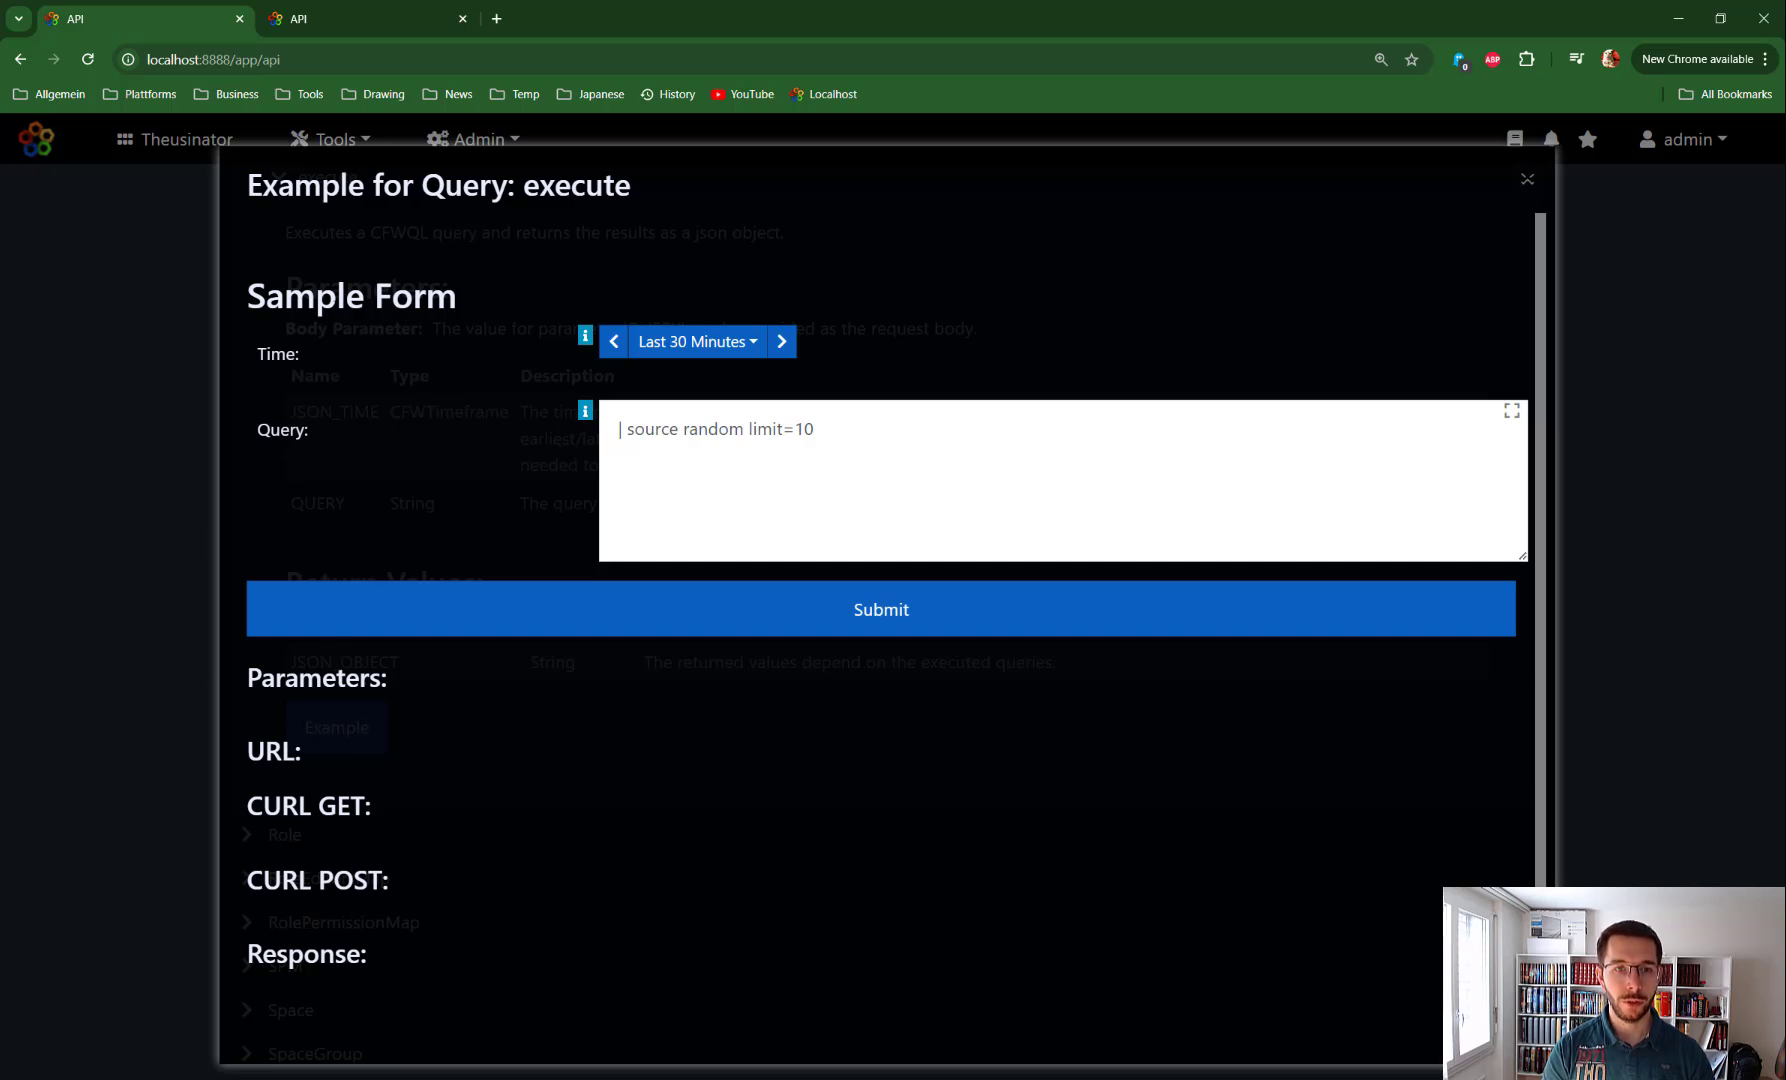
pyautogui.moveTo(1125, 165); pyautogui.dragTo(1068, 609)
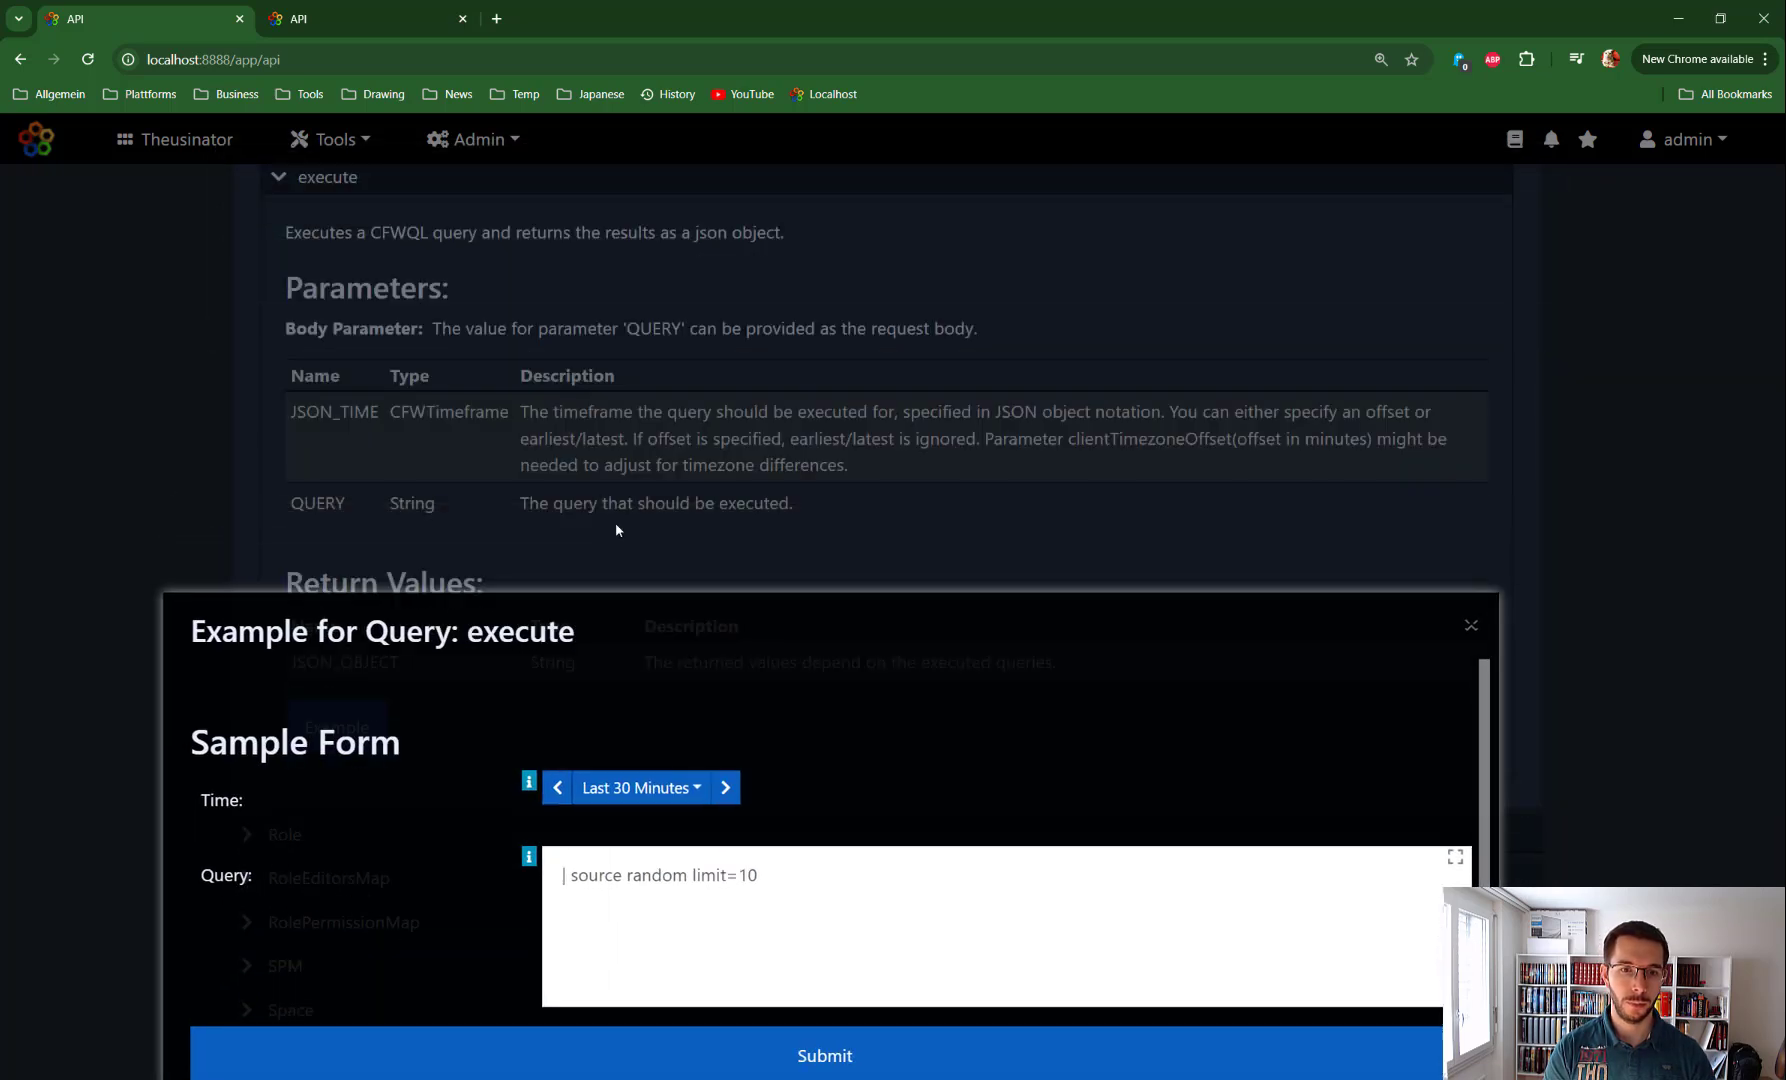
pyautogui.moveTo(640, 621); pyautogui.dragTo(730, 181)
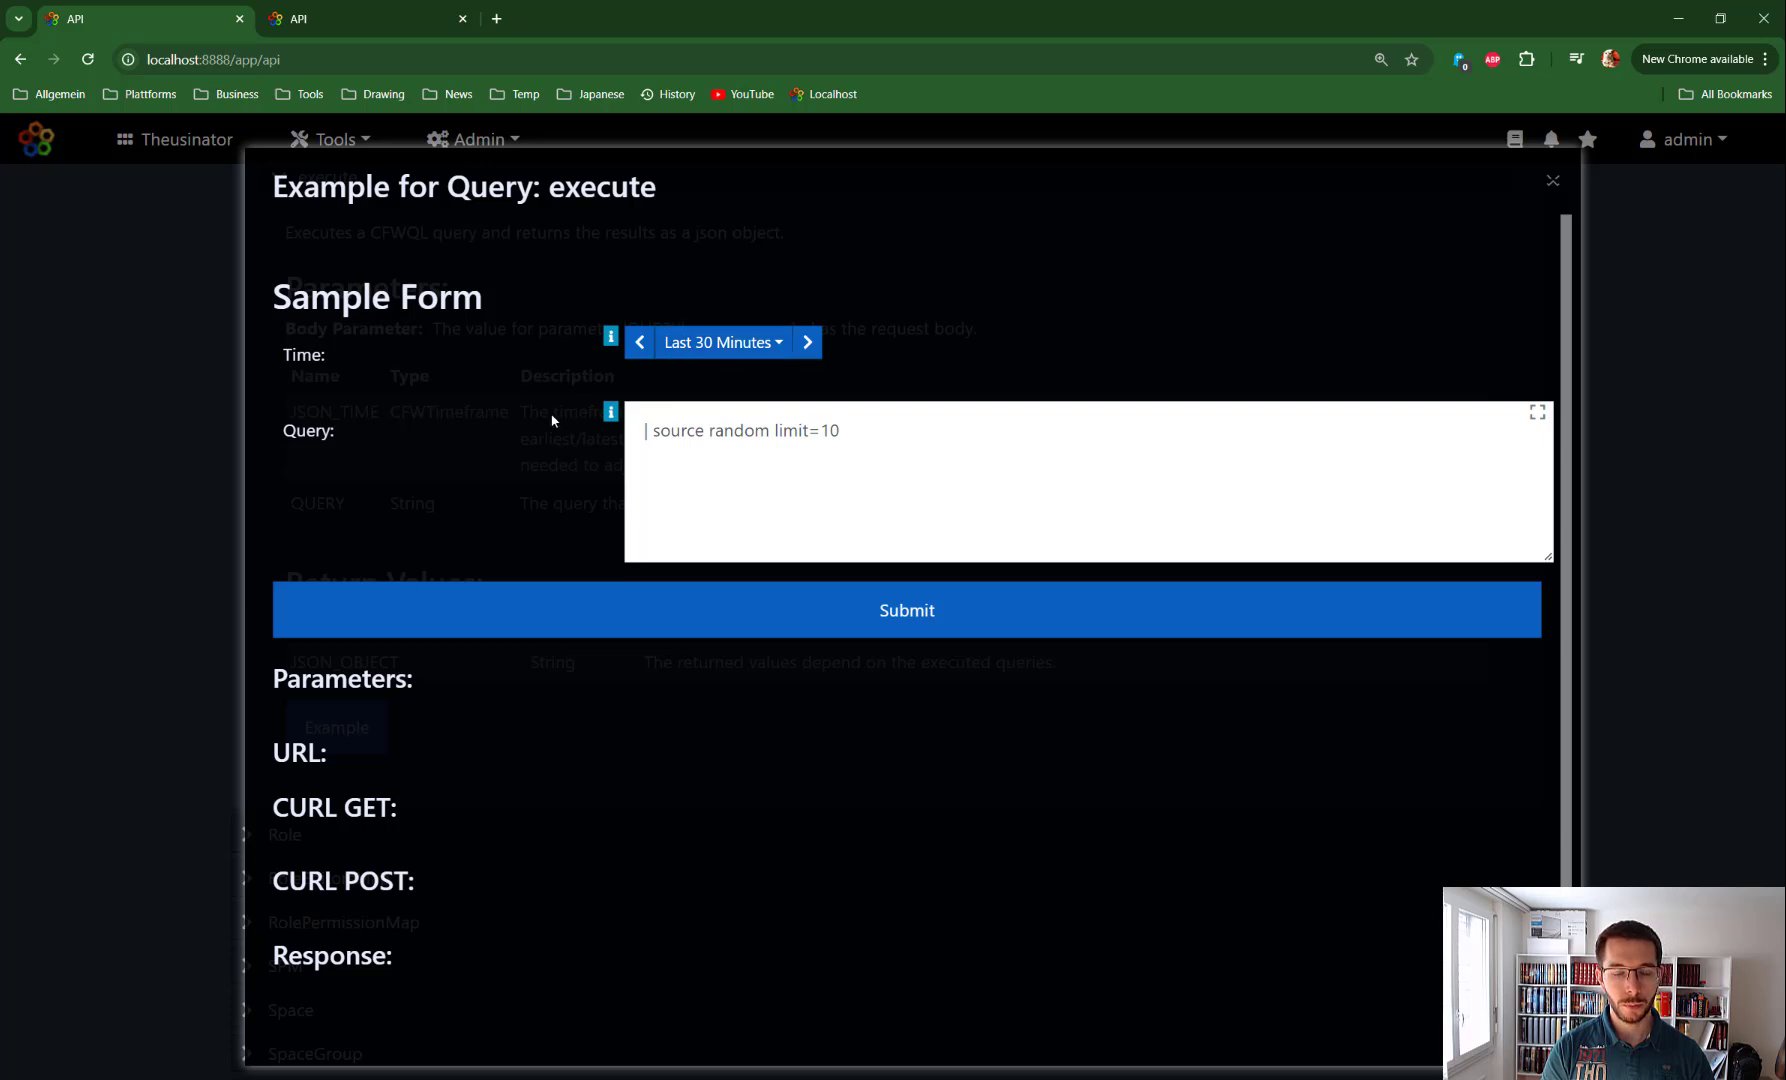
# Set the sample form's time frame to Last 5 Minutes and submit the query "| source random limit=10"
pyautogui.click(738, 343)
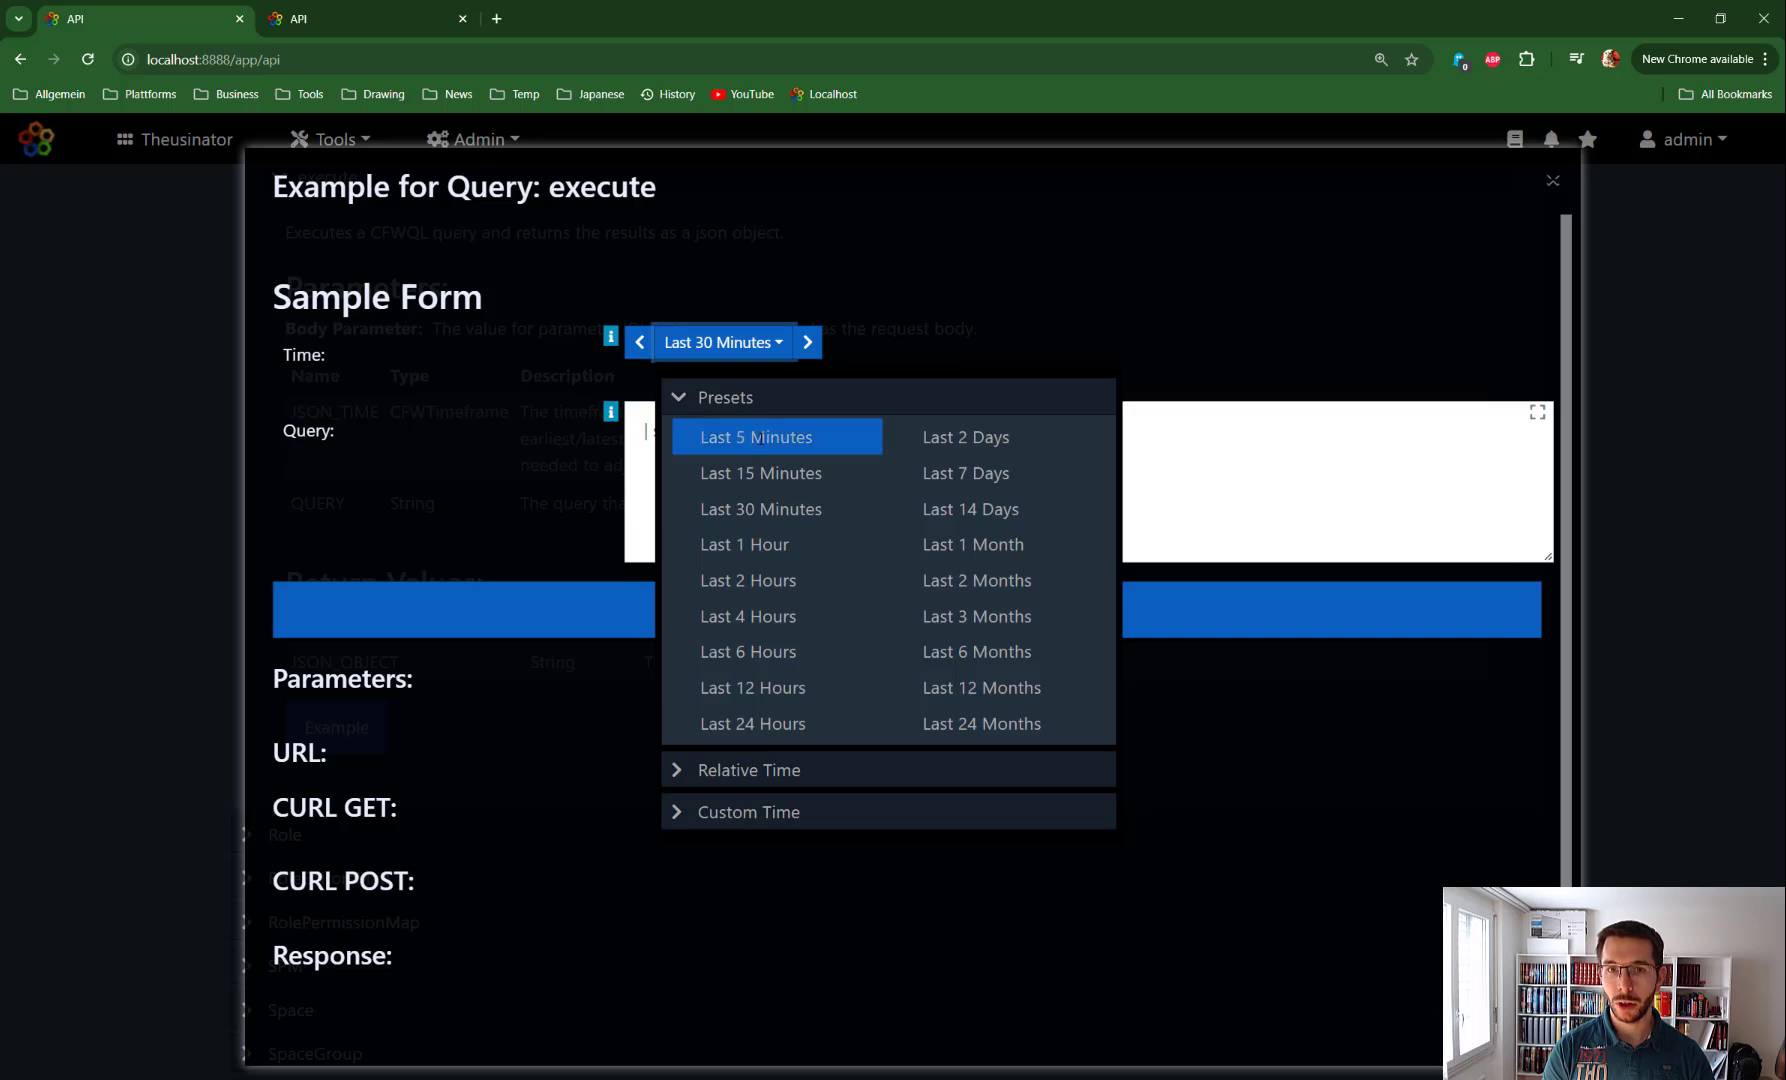
pyautogui.click(763, 443)
pyautogui.click(912, 449)
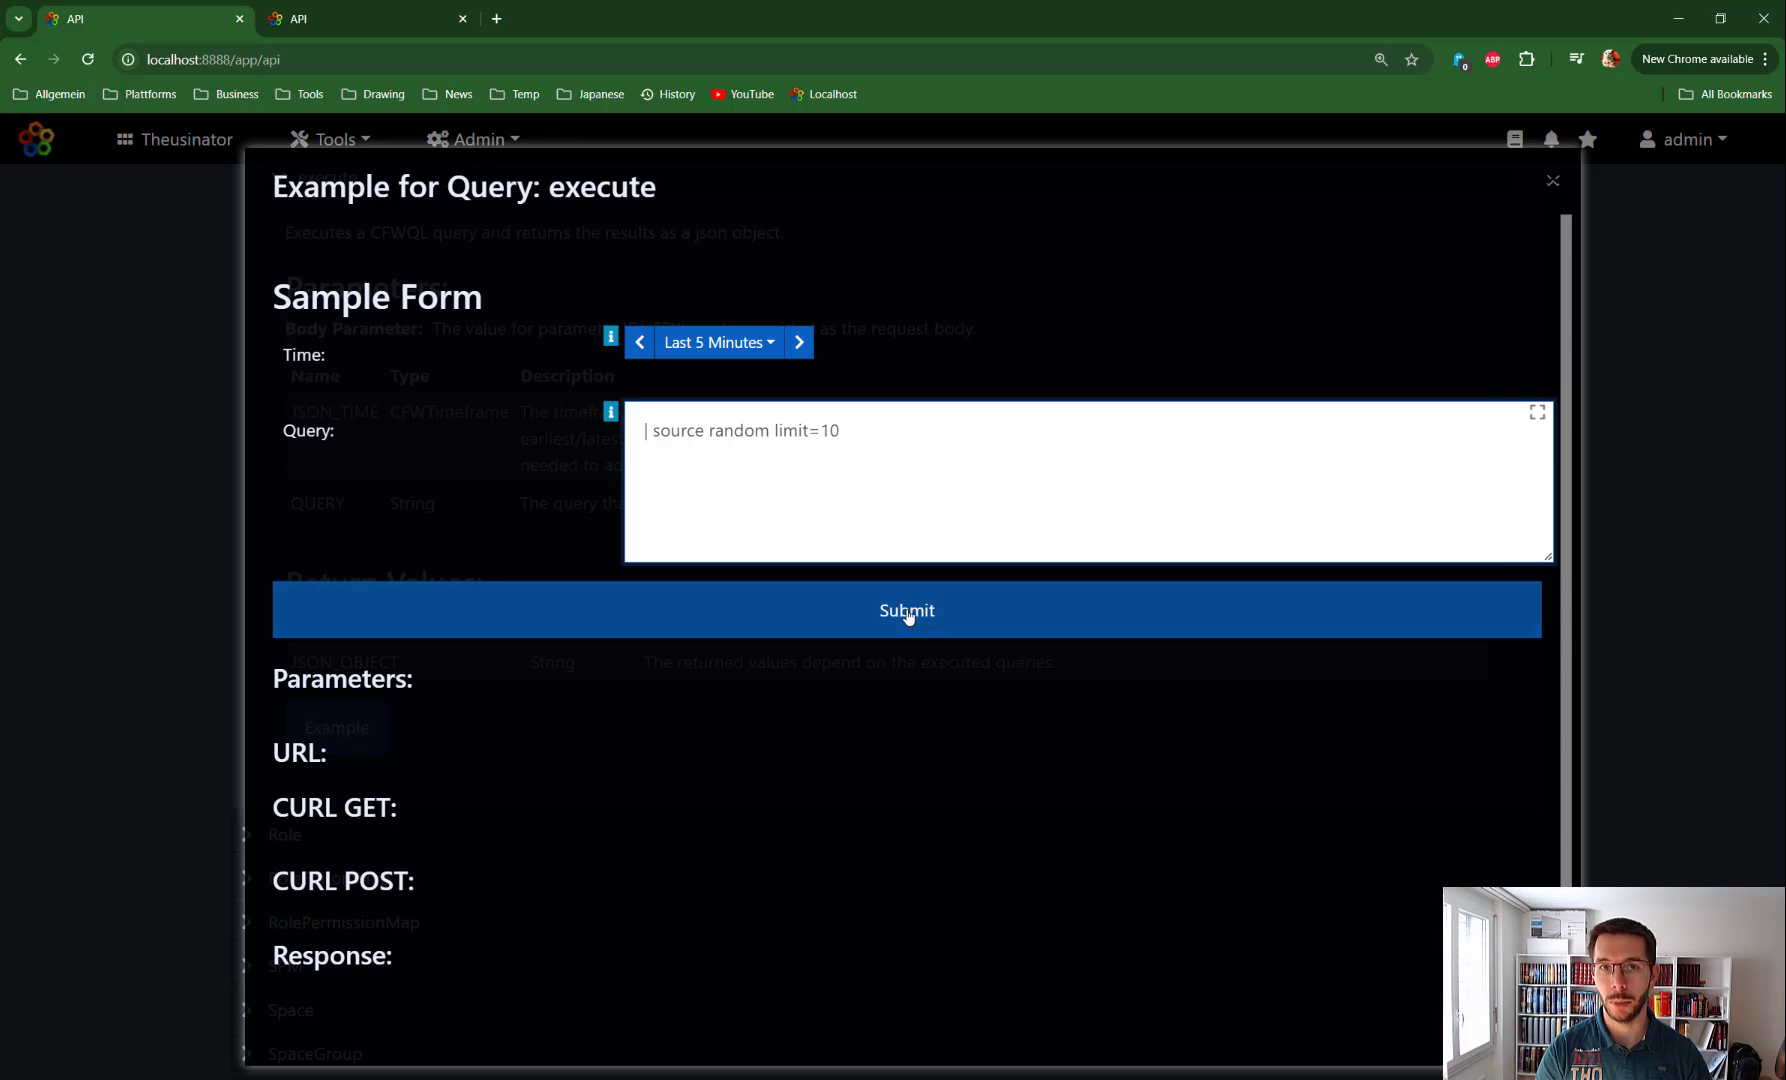
pyautogui.click(936, 624)
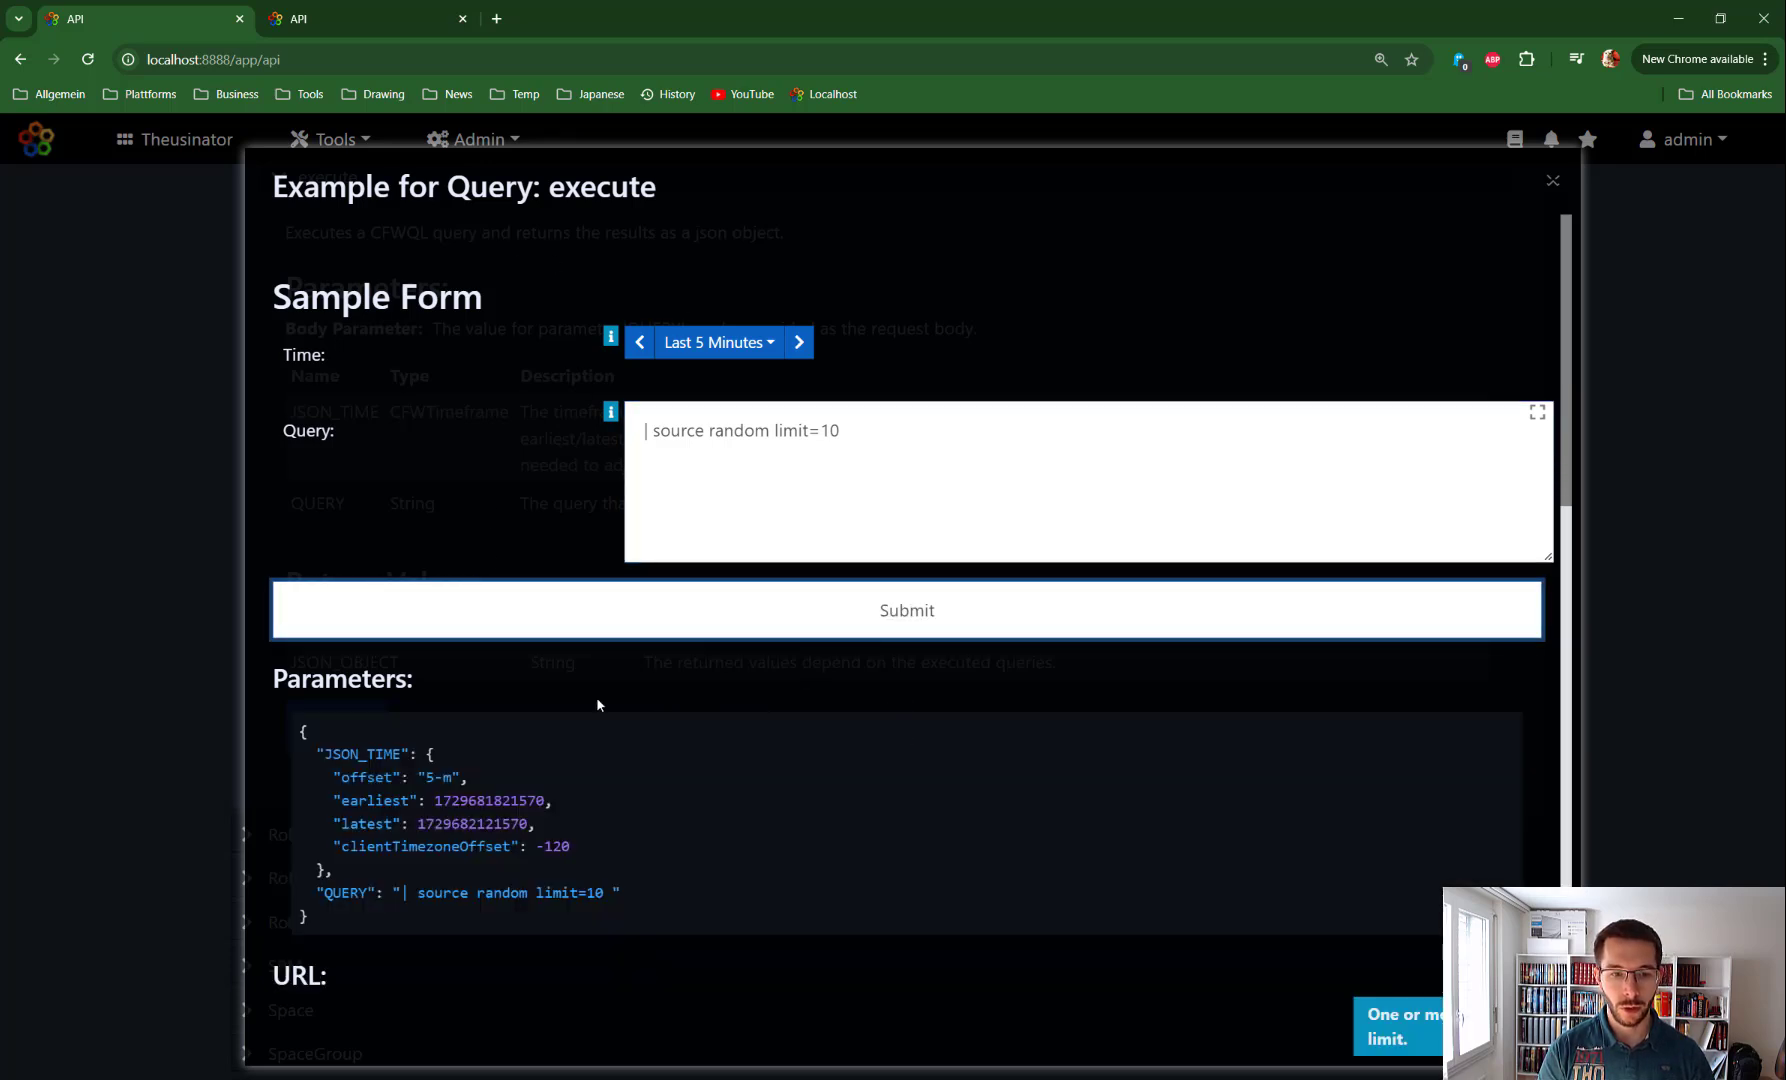
# Review the generated parameters, and open the example URL in a new tab to inspect the JSON response and request address
pyautogui.moveTo(300, 728); pyautogui.dragTo(420, 916)
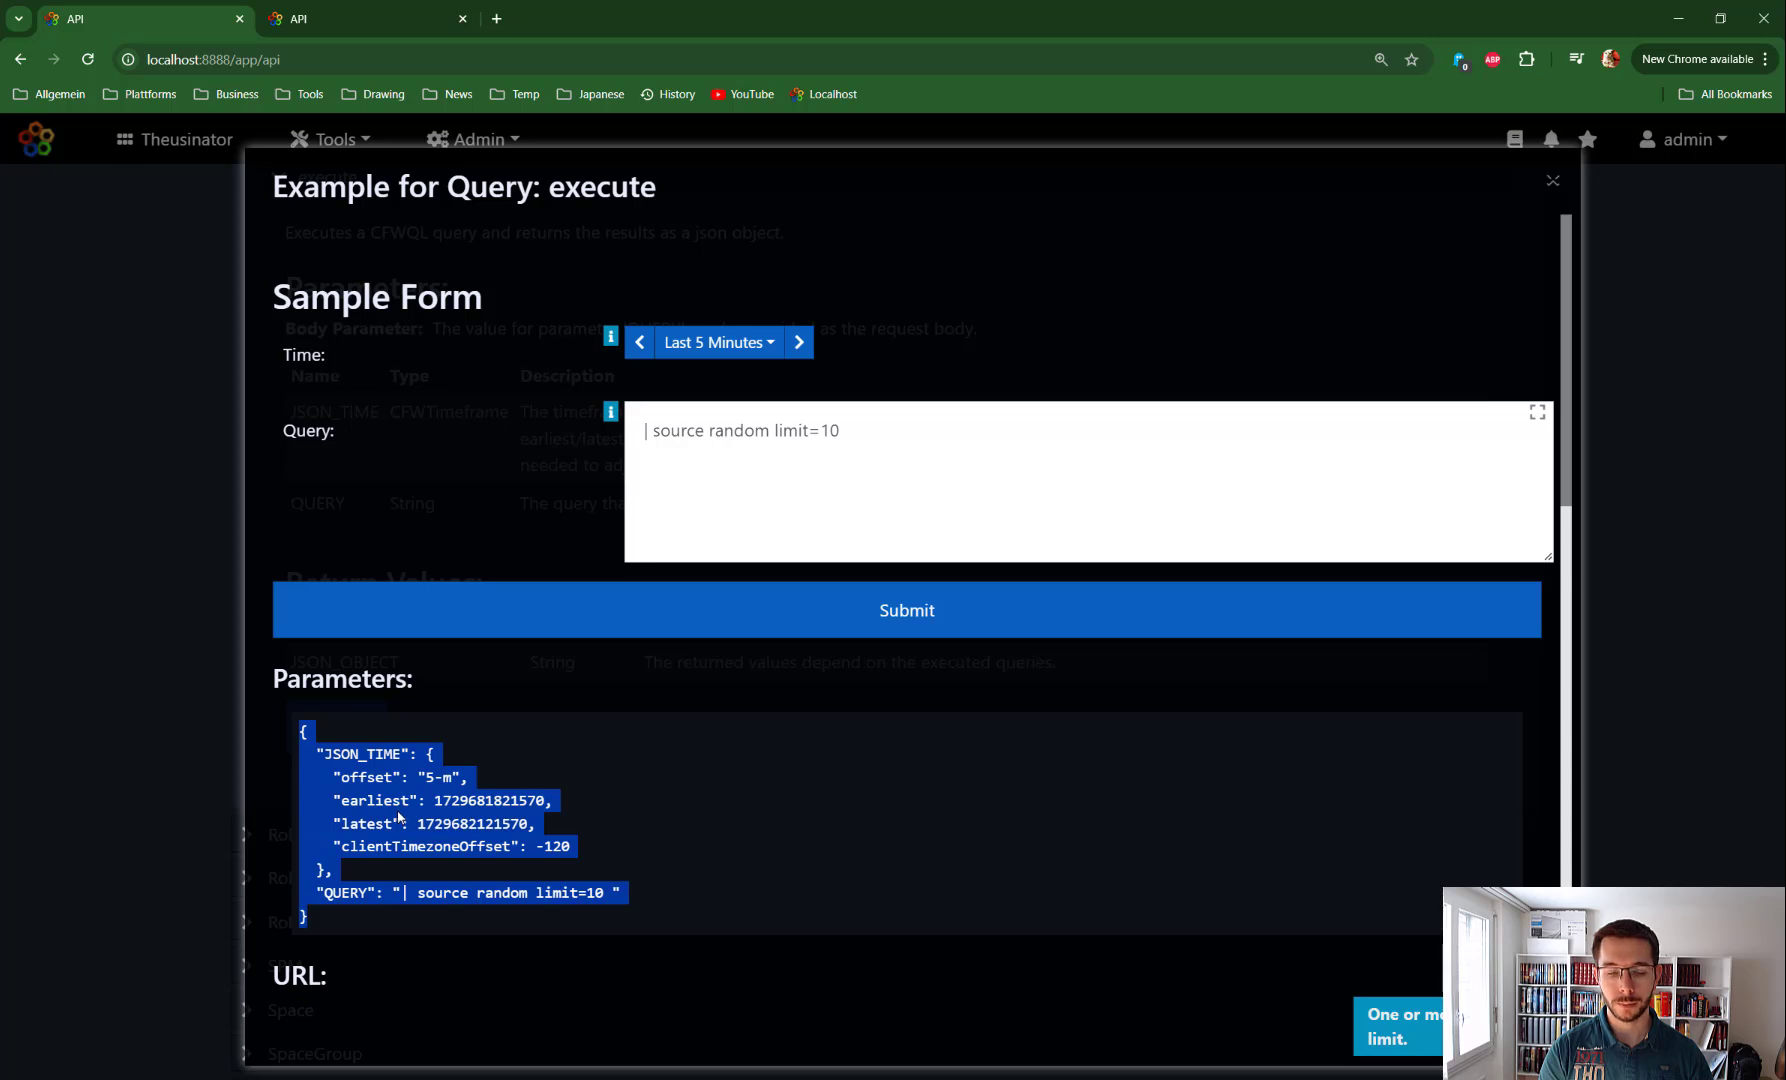
pyautogui.scroll(-2, 390, 794)
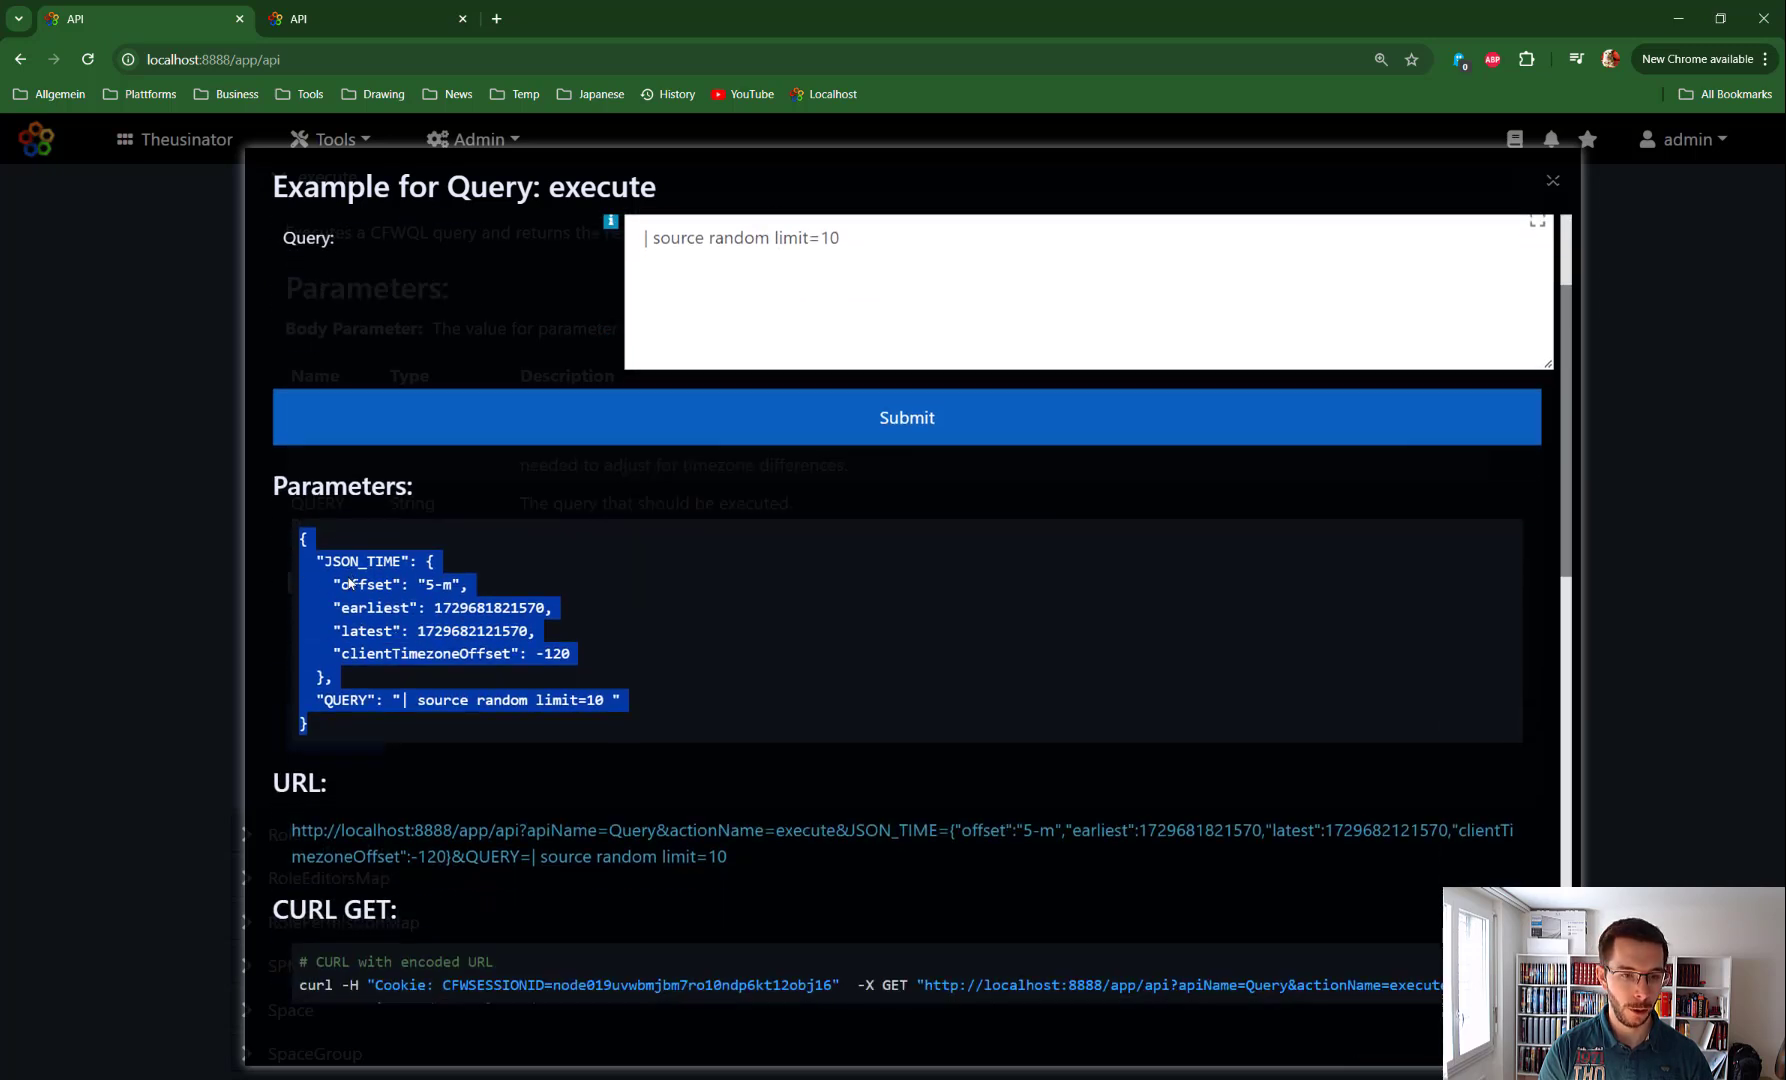
pyautogui.scroll(-2, 350, 582)
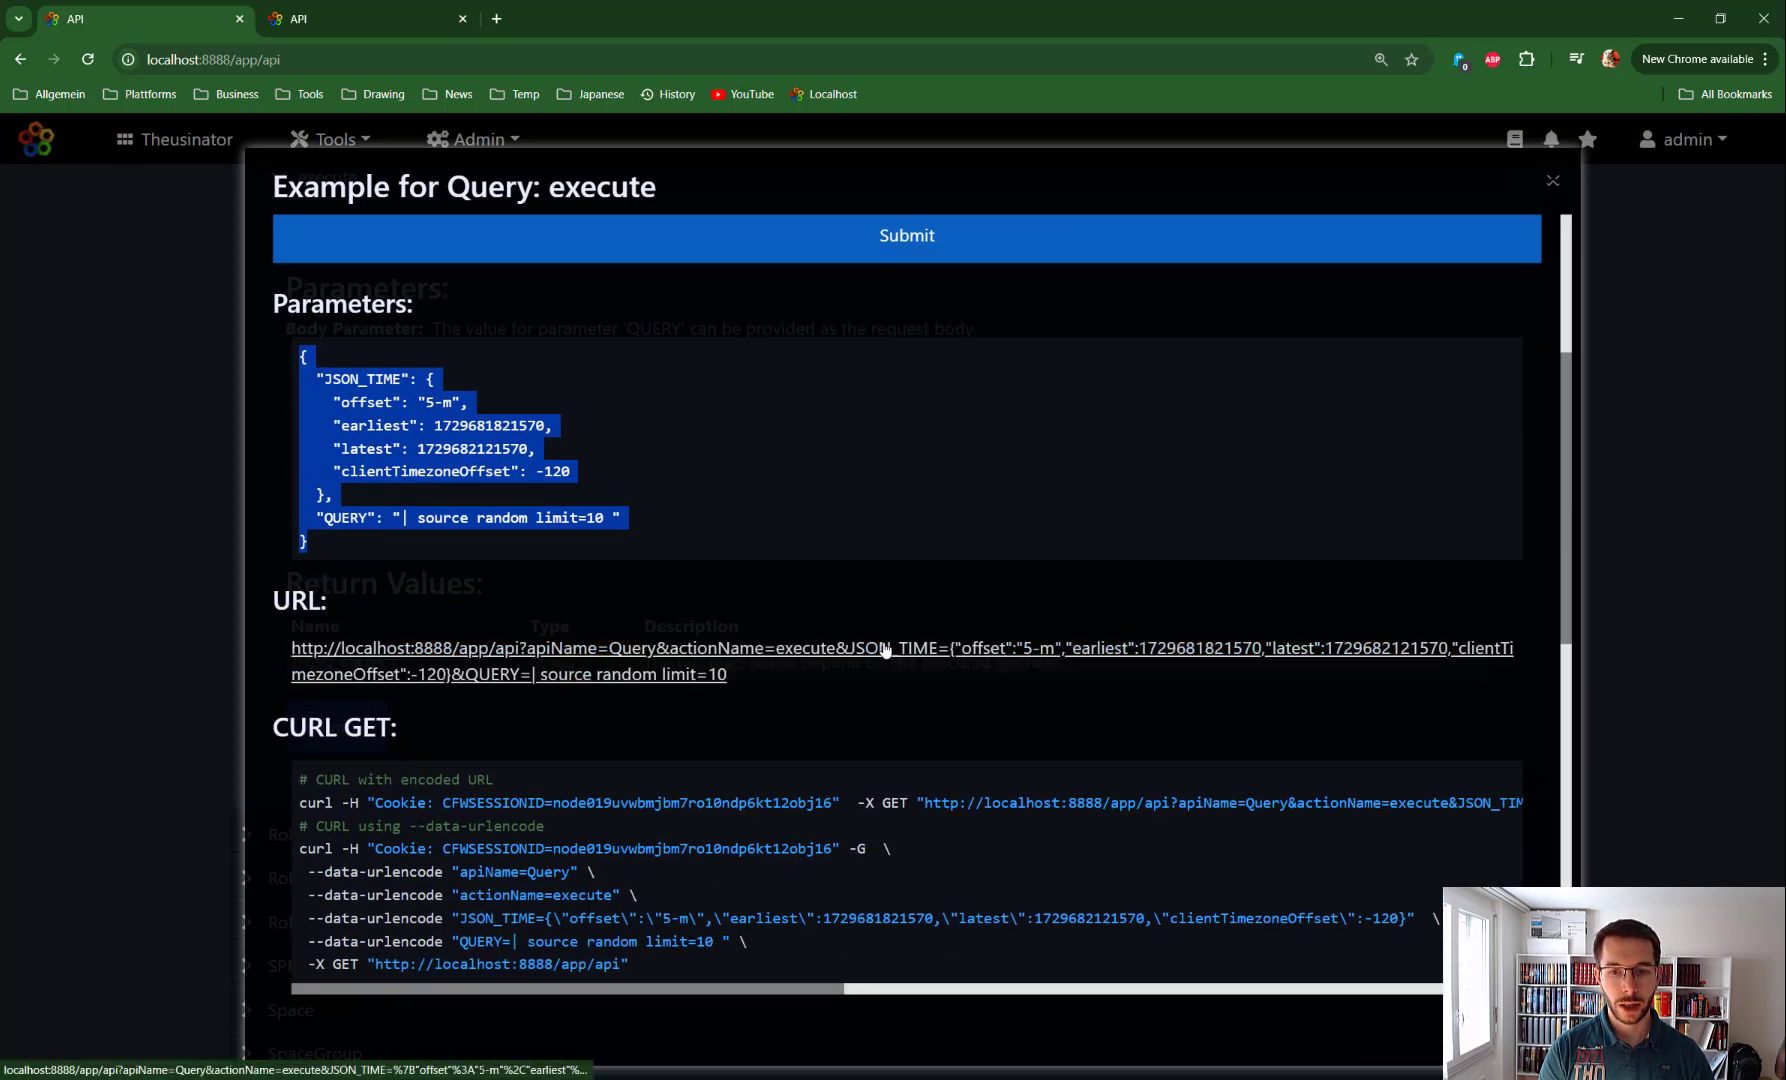
pyautogui.rightClick(741, 657)
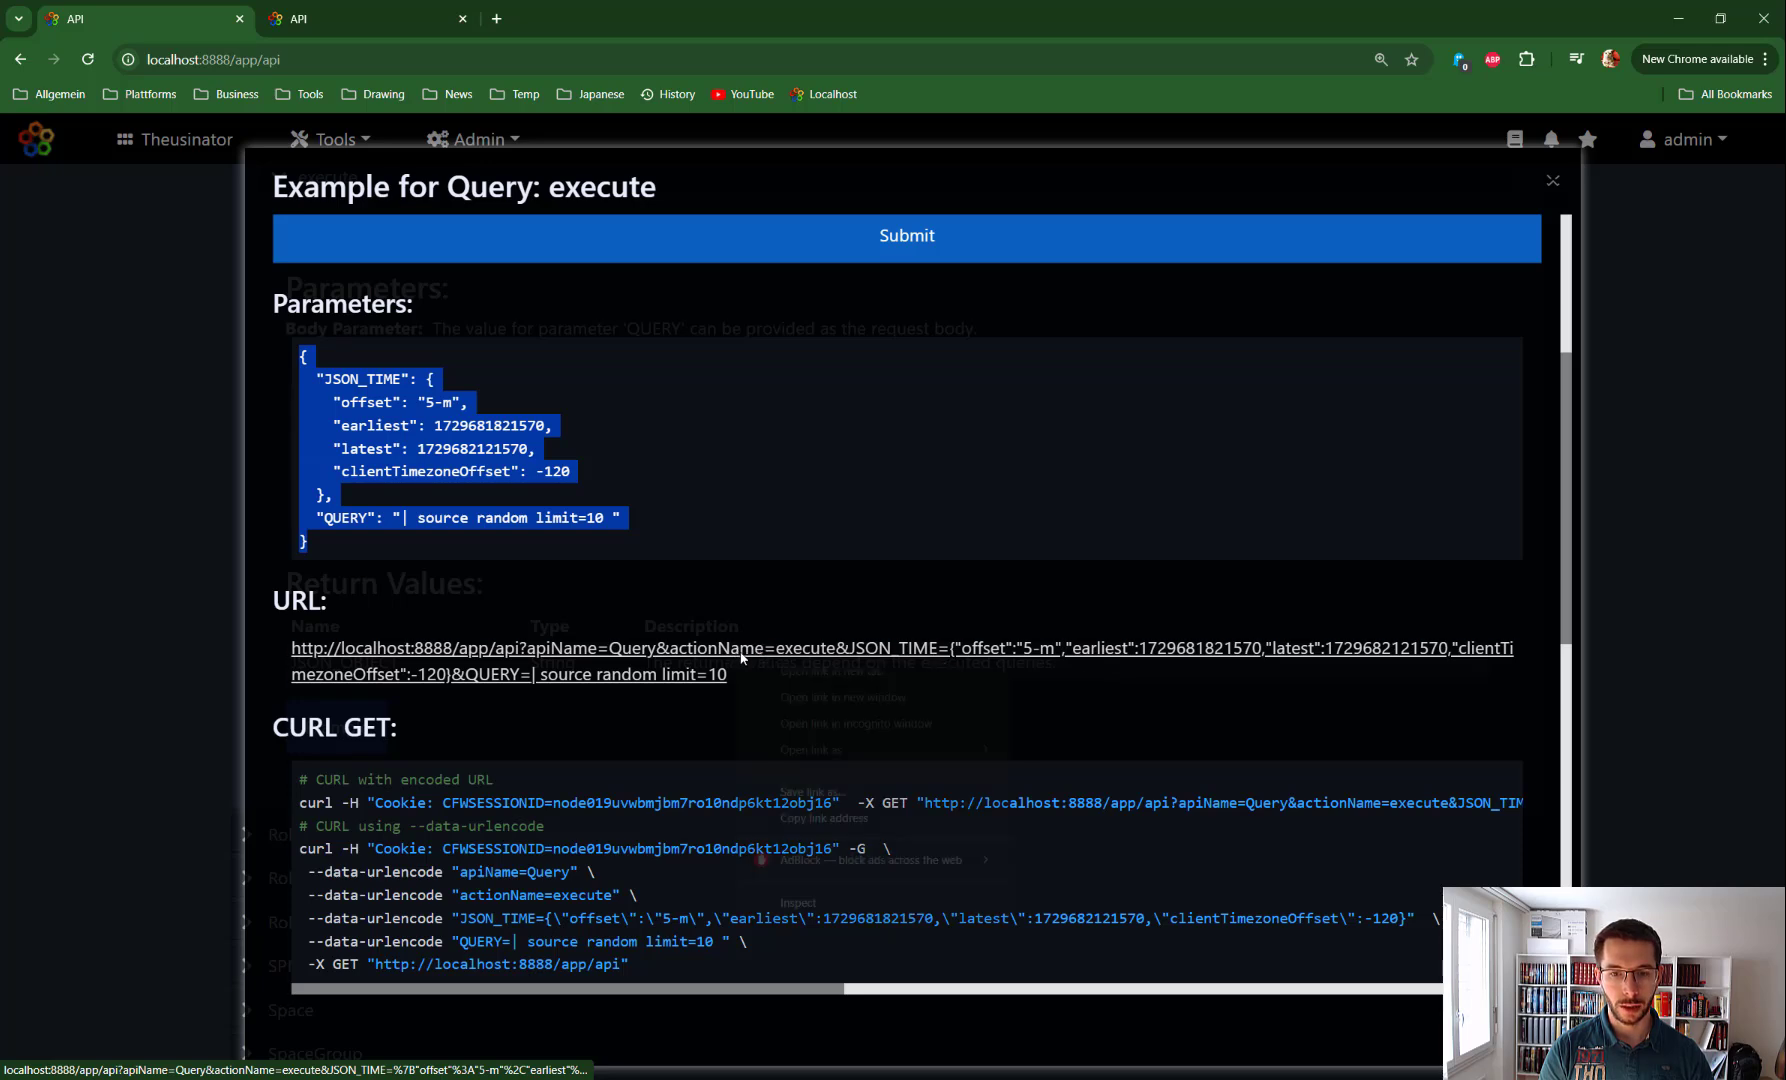
pyautogui.click(790, 672)
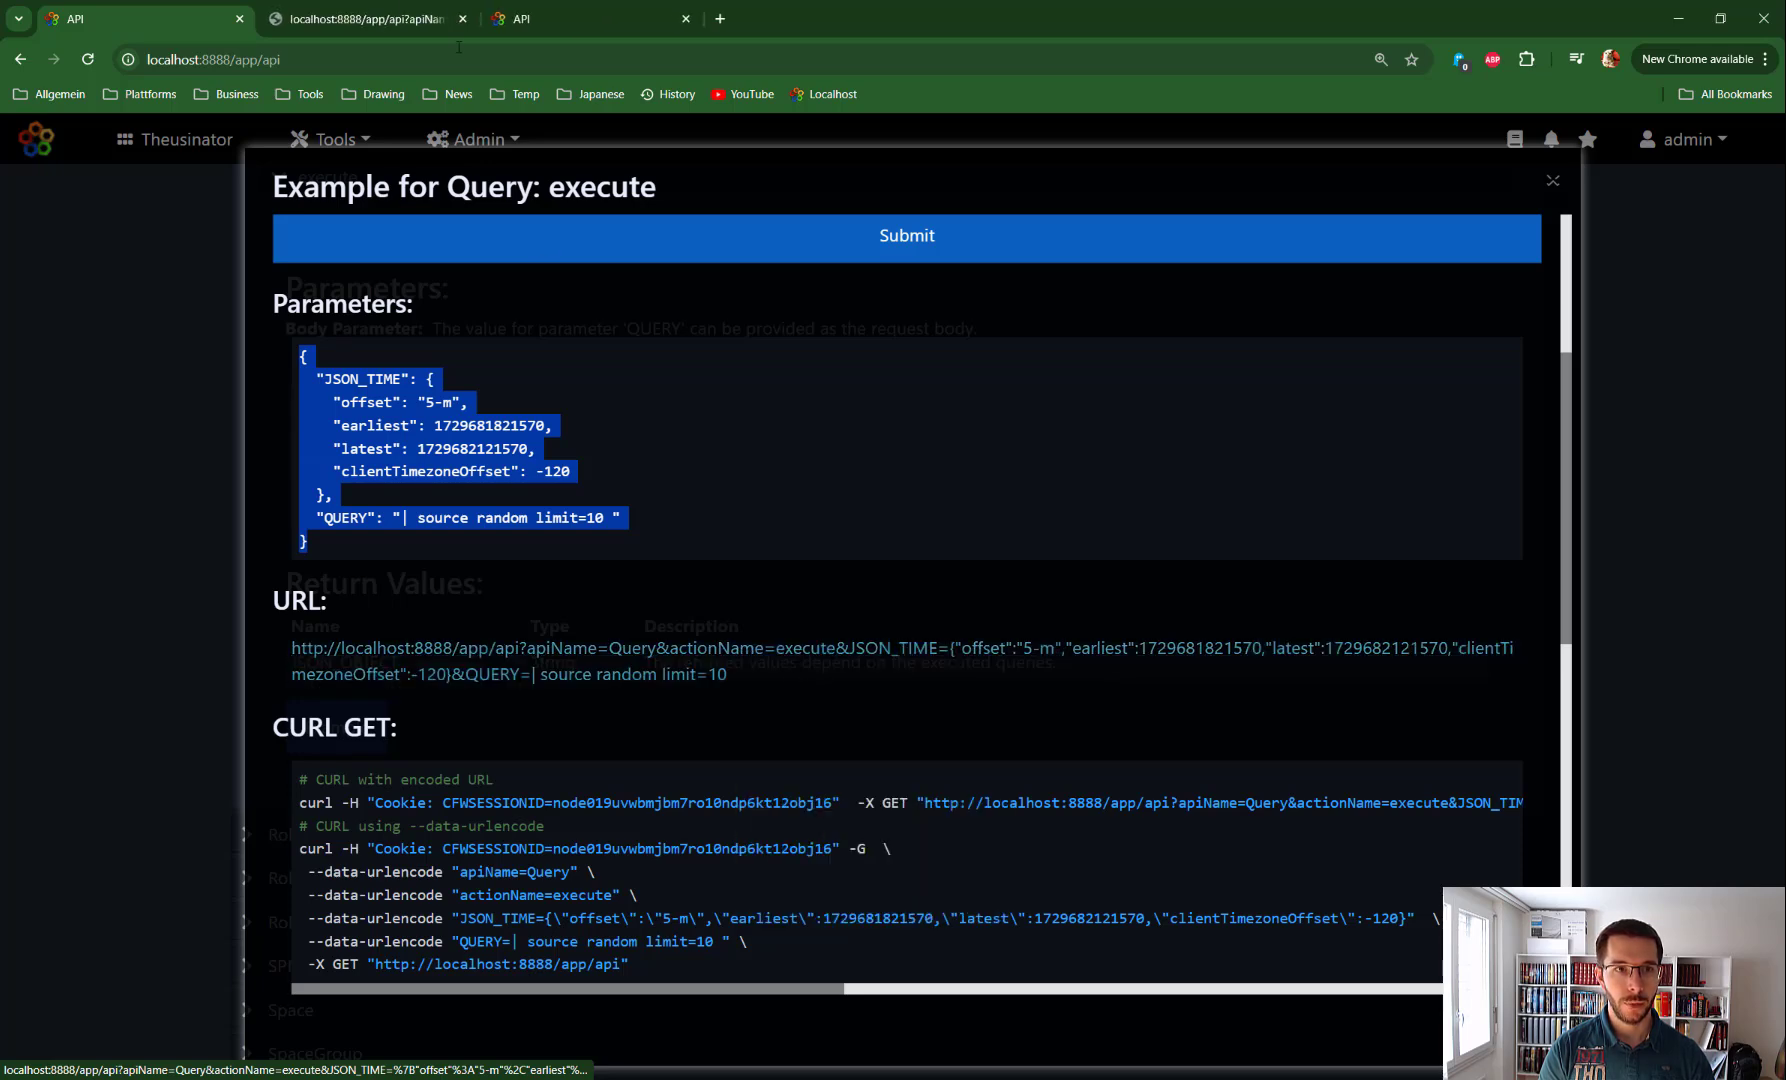
pyautogui.click(361, 20)
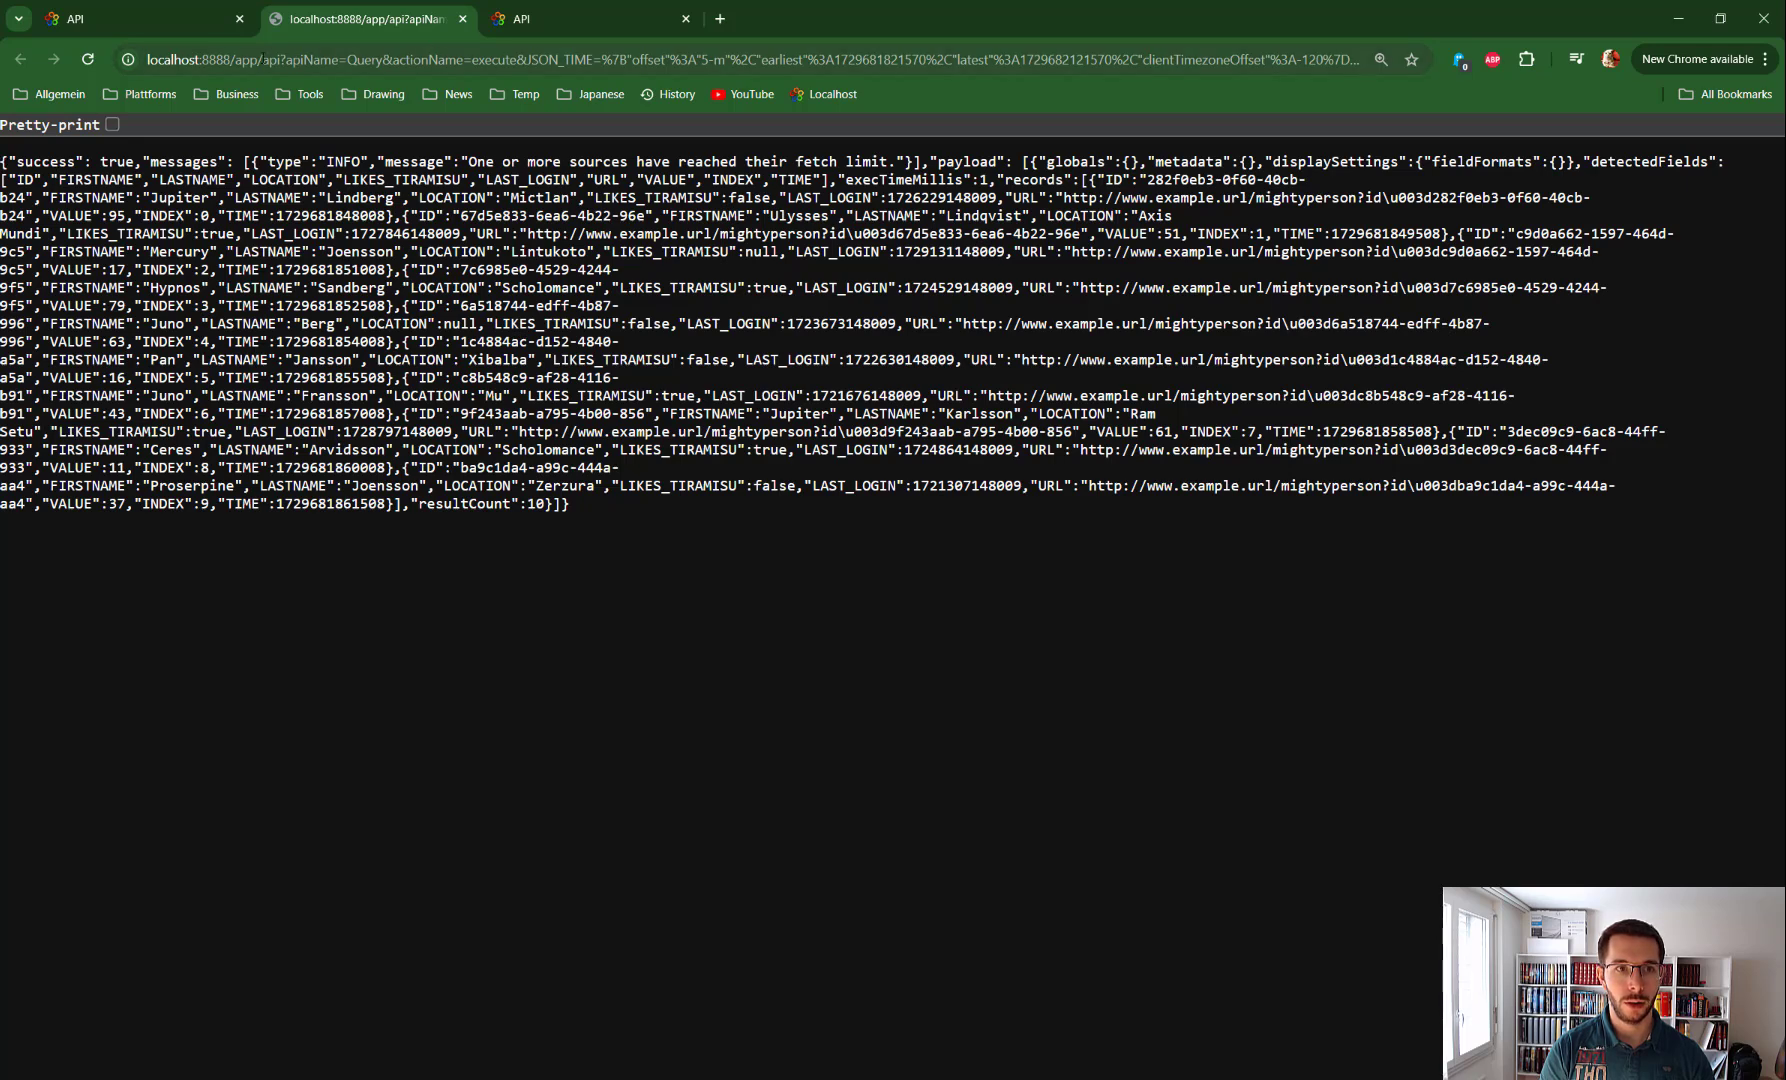
pyautogui.moveTo(263, 59); pyautogui.dragTo(568, 60)
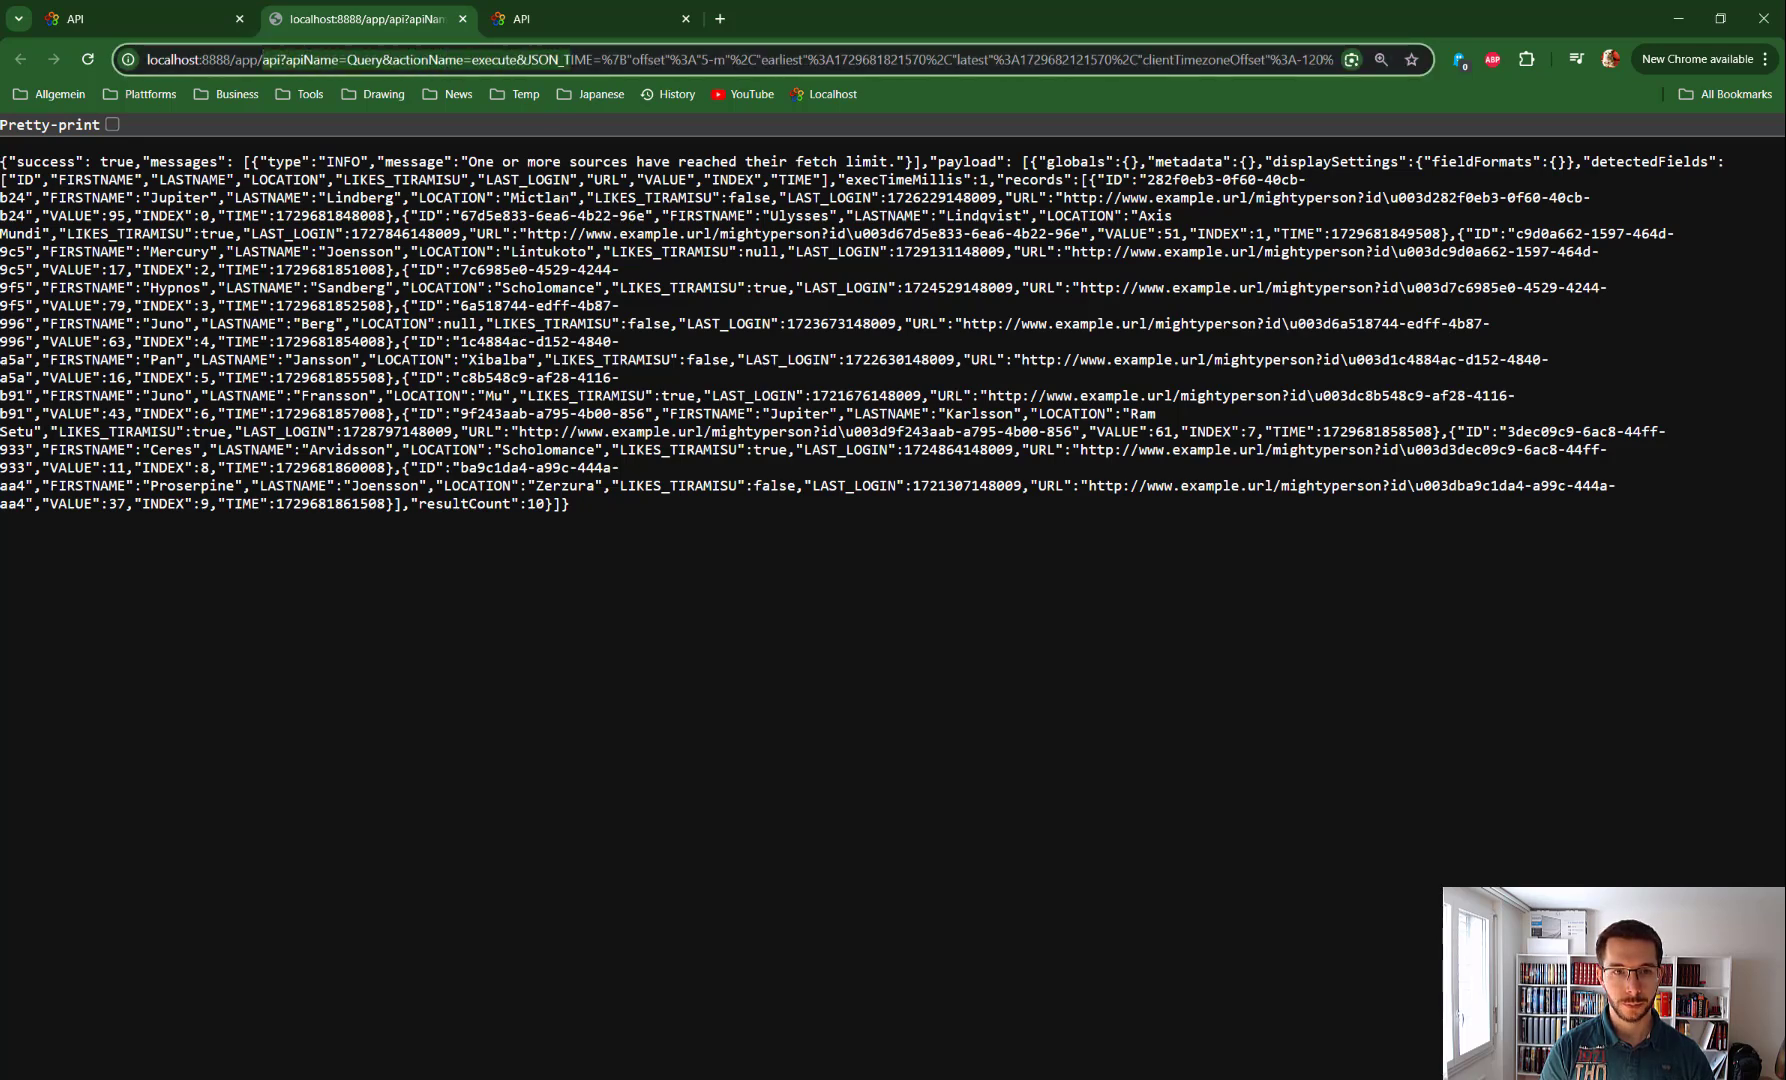
# Return to the Query execute example, review the CURL GET commands and copy the one with the encoded URL
pyautogui.click(140, 19)
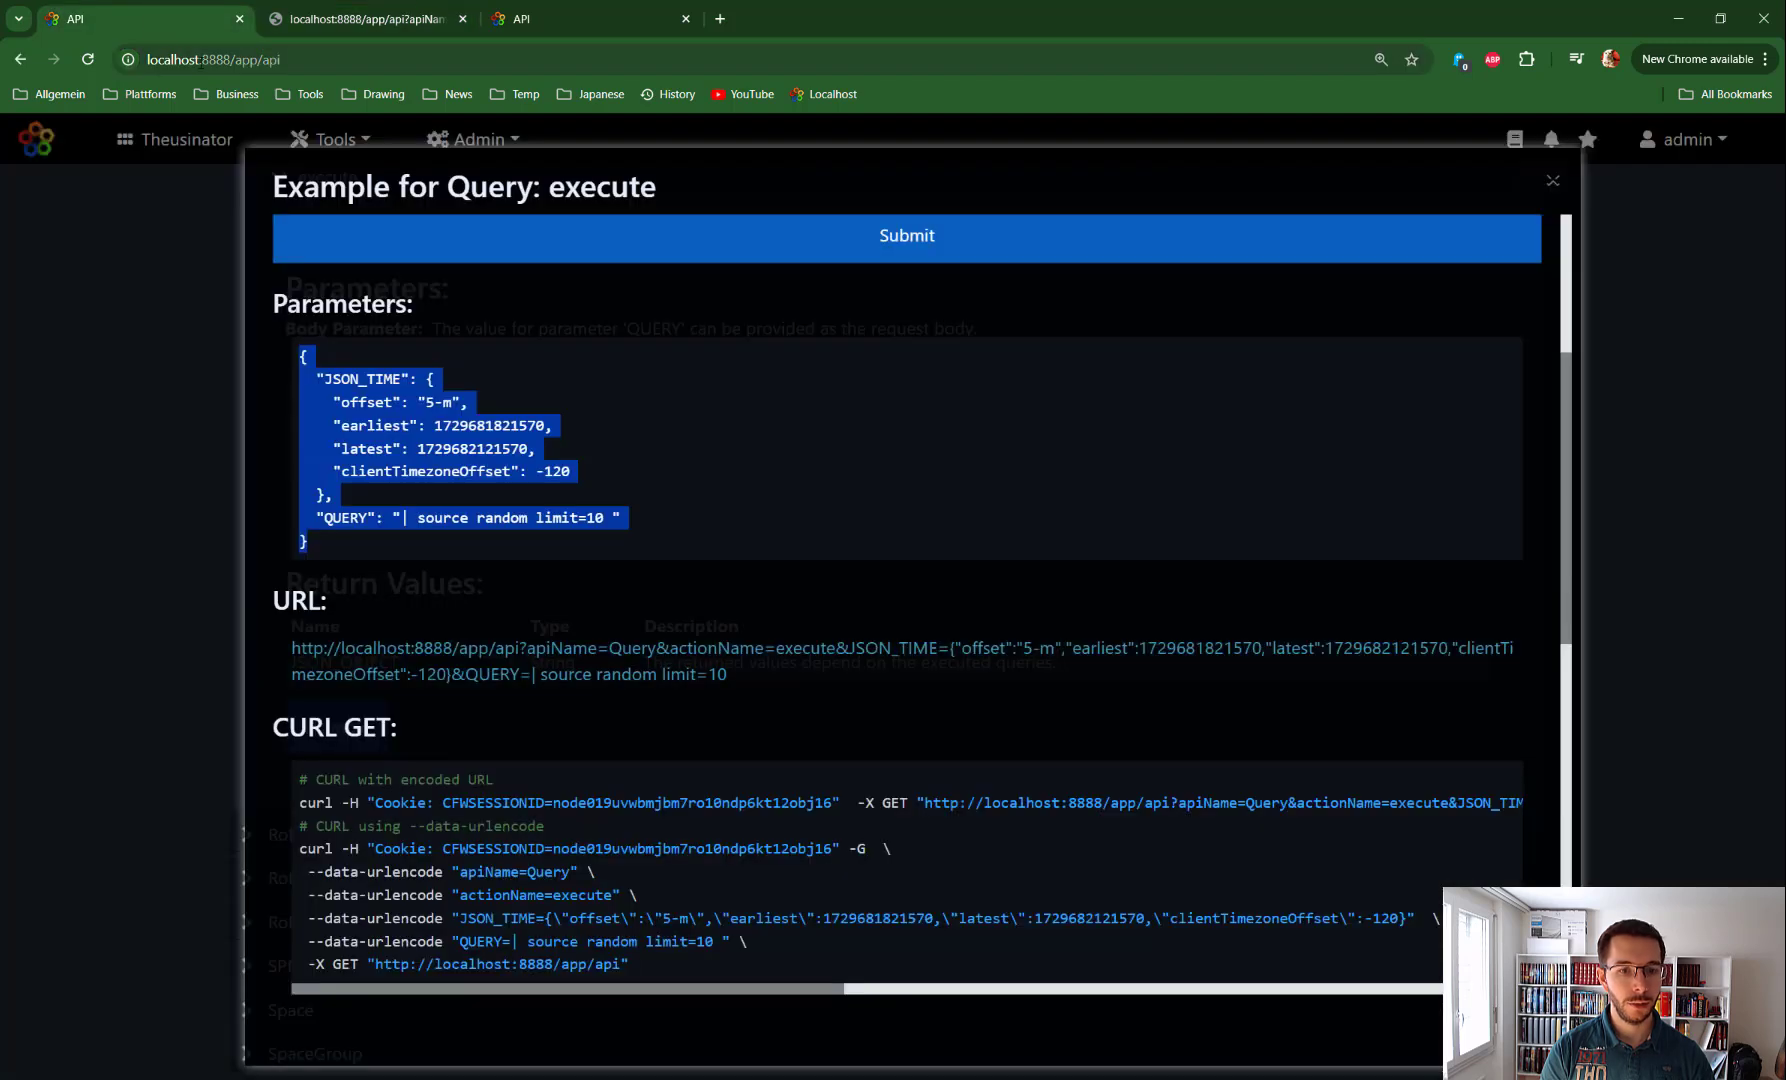
pyautogui.scroll(-3, 906, 600)
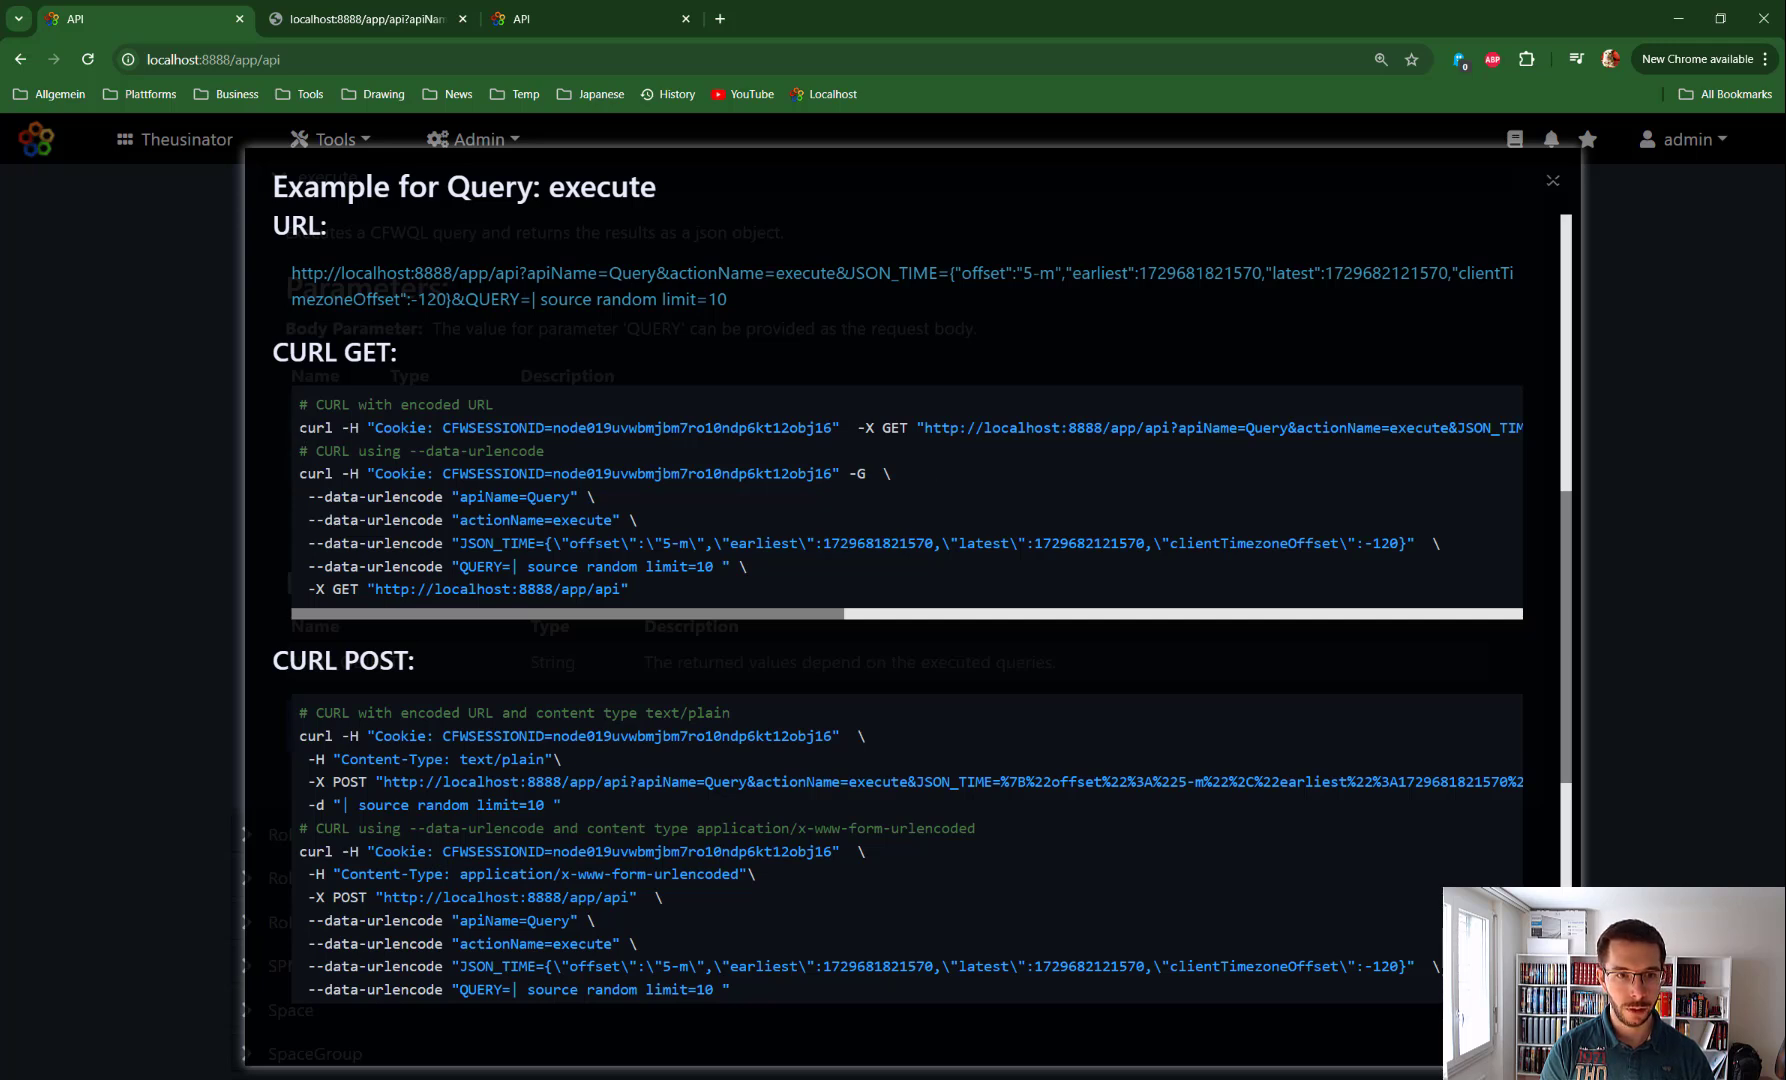
pyautogui.moveTo(299, 427); pyautogui.dragTo(958, 427)
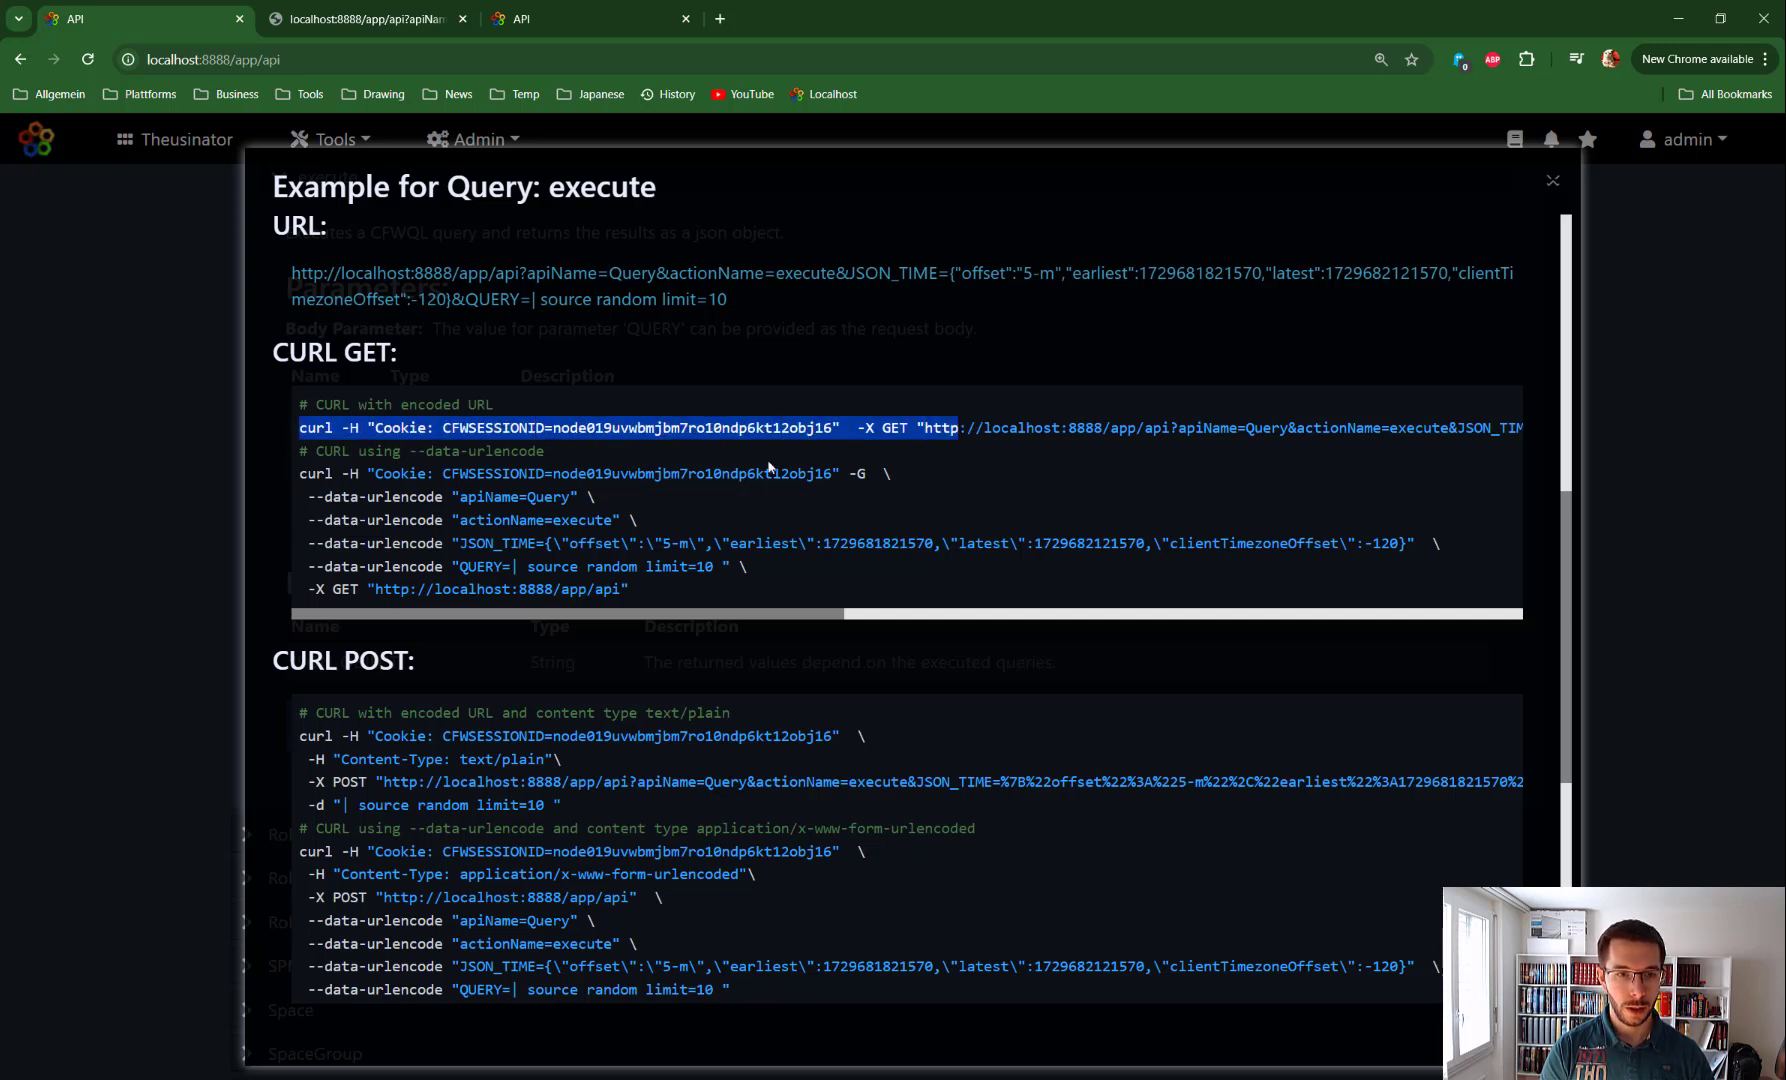
pyautogui.moveTo(628, 589); pyautogui.dragTo(452, 566)
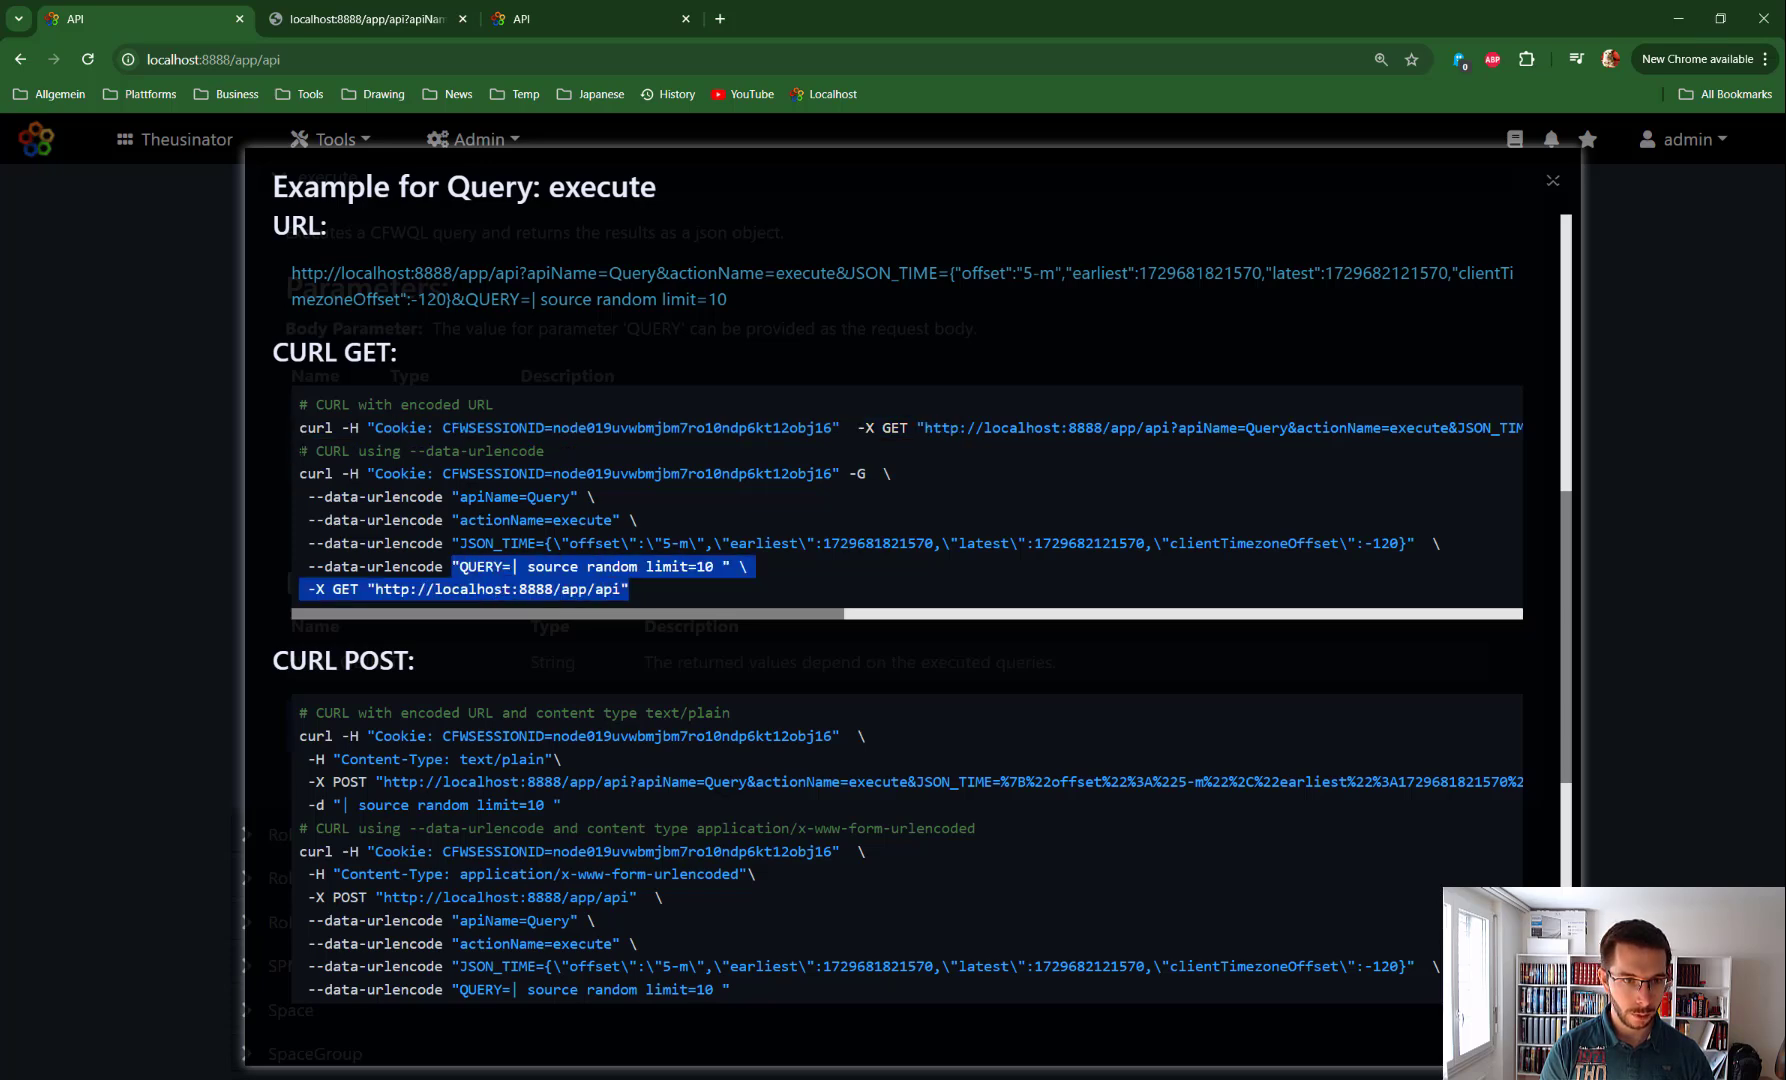
pyautogui.tripleClick(300, 428)
pyautogui.rightClick(368, 422)
pyautogui.click(430, 451)
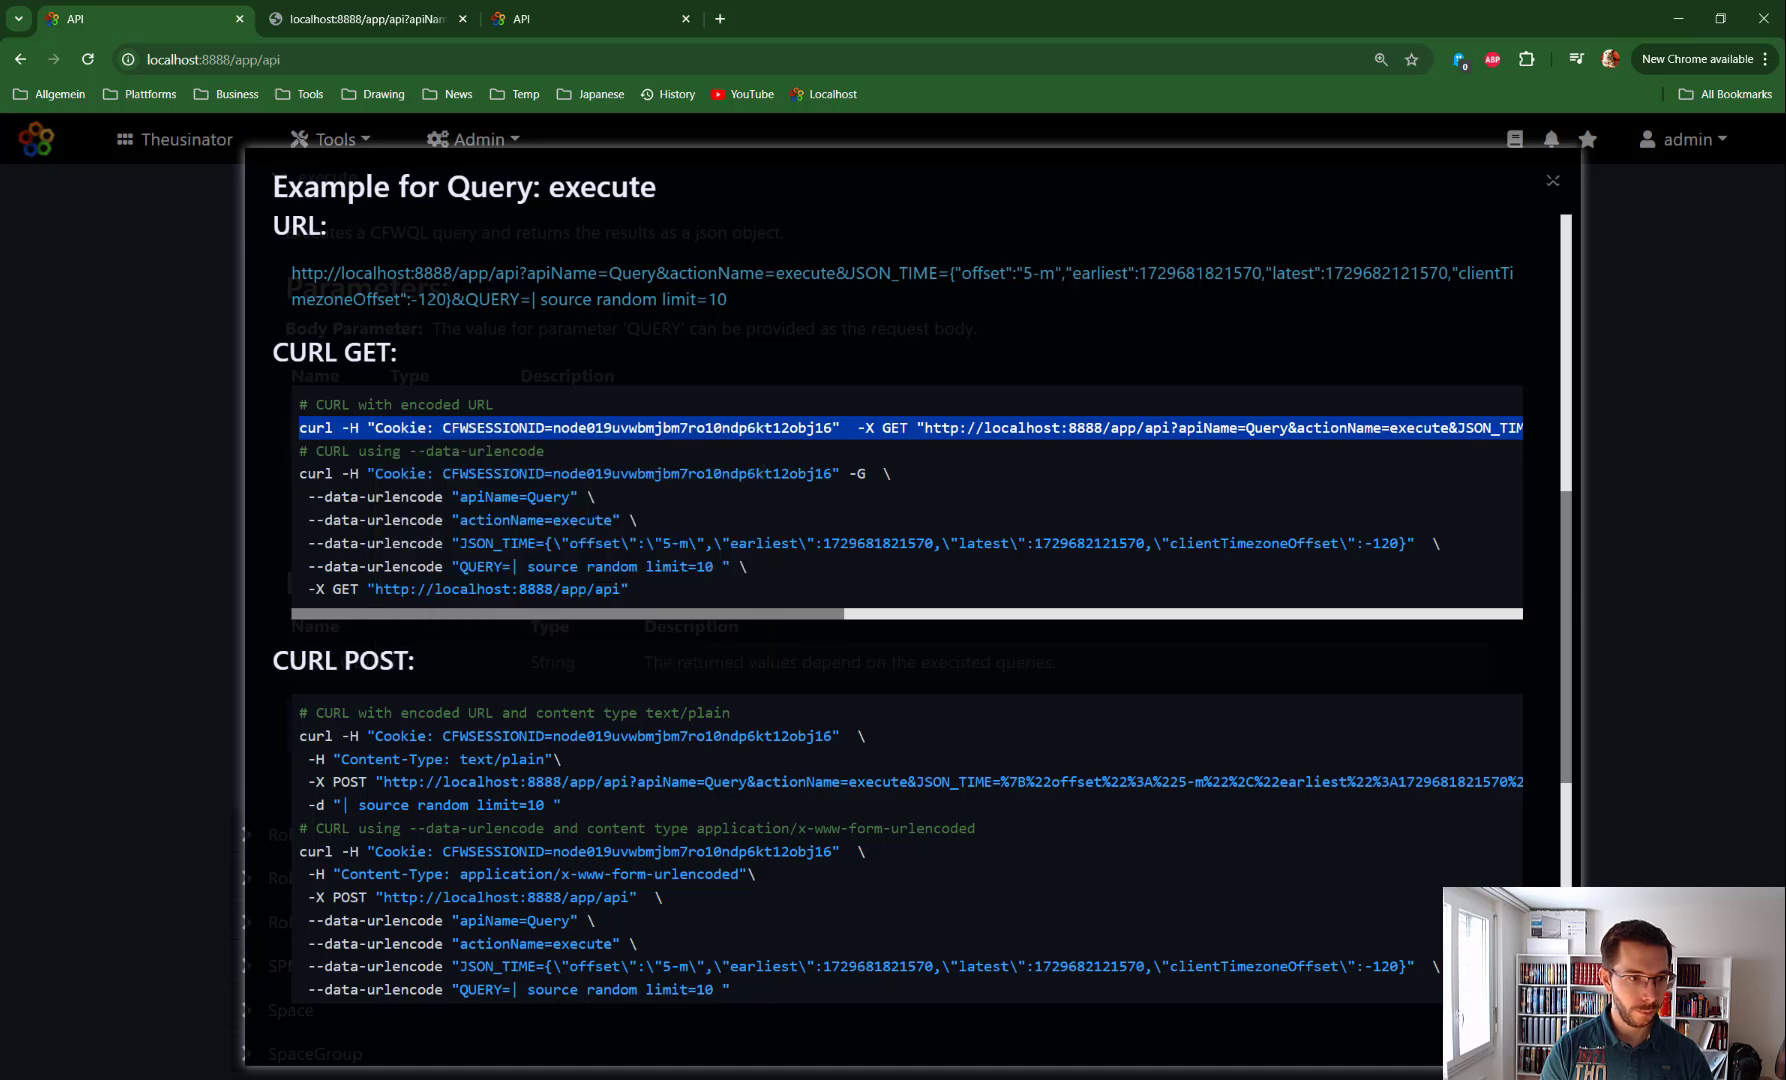
# Switch to the MINGW64 terminal and run the copied curl GET command, including its session cookie
pyautogui.hotkey('alt', 'Tab')
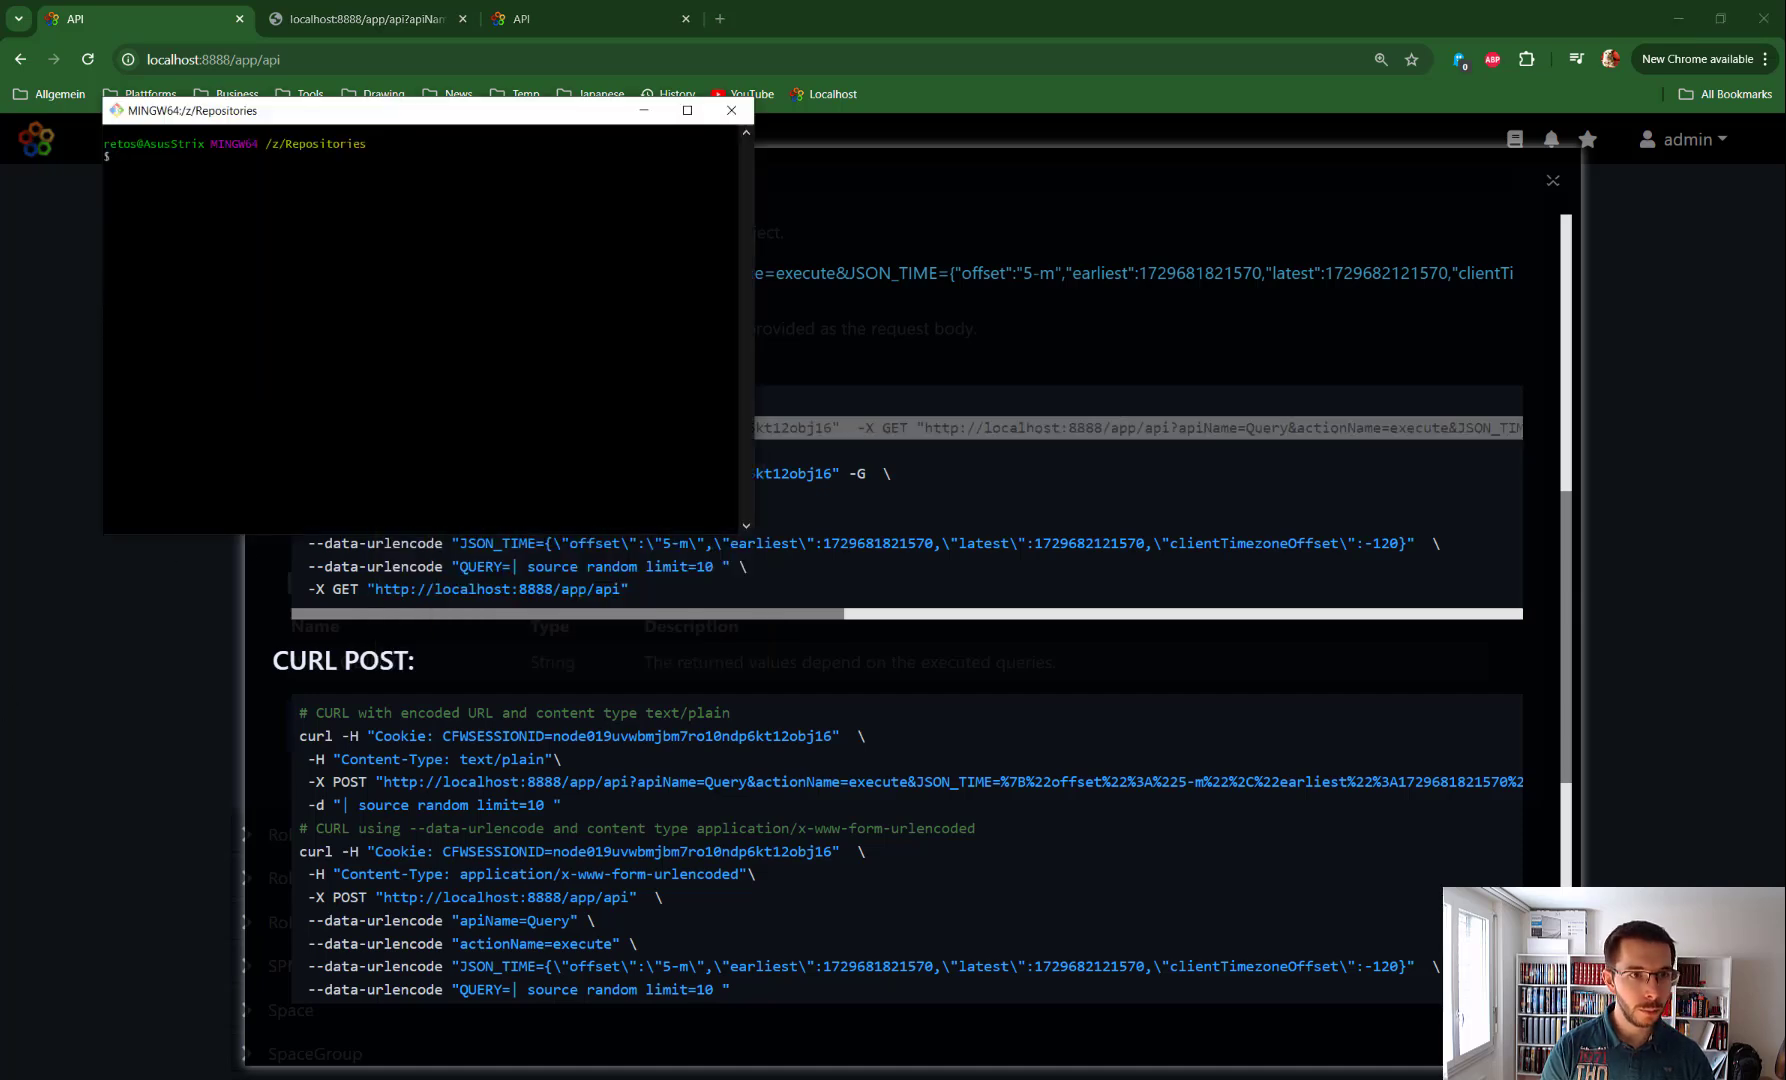
pyautogui.rightClick(192, 168)
pyautogui.click(230, 205)
pyautogui.click(232, 220)
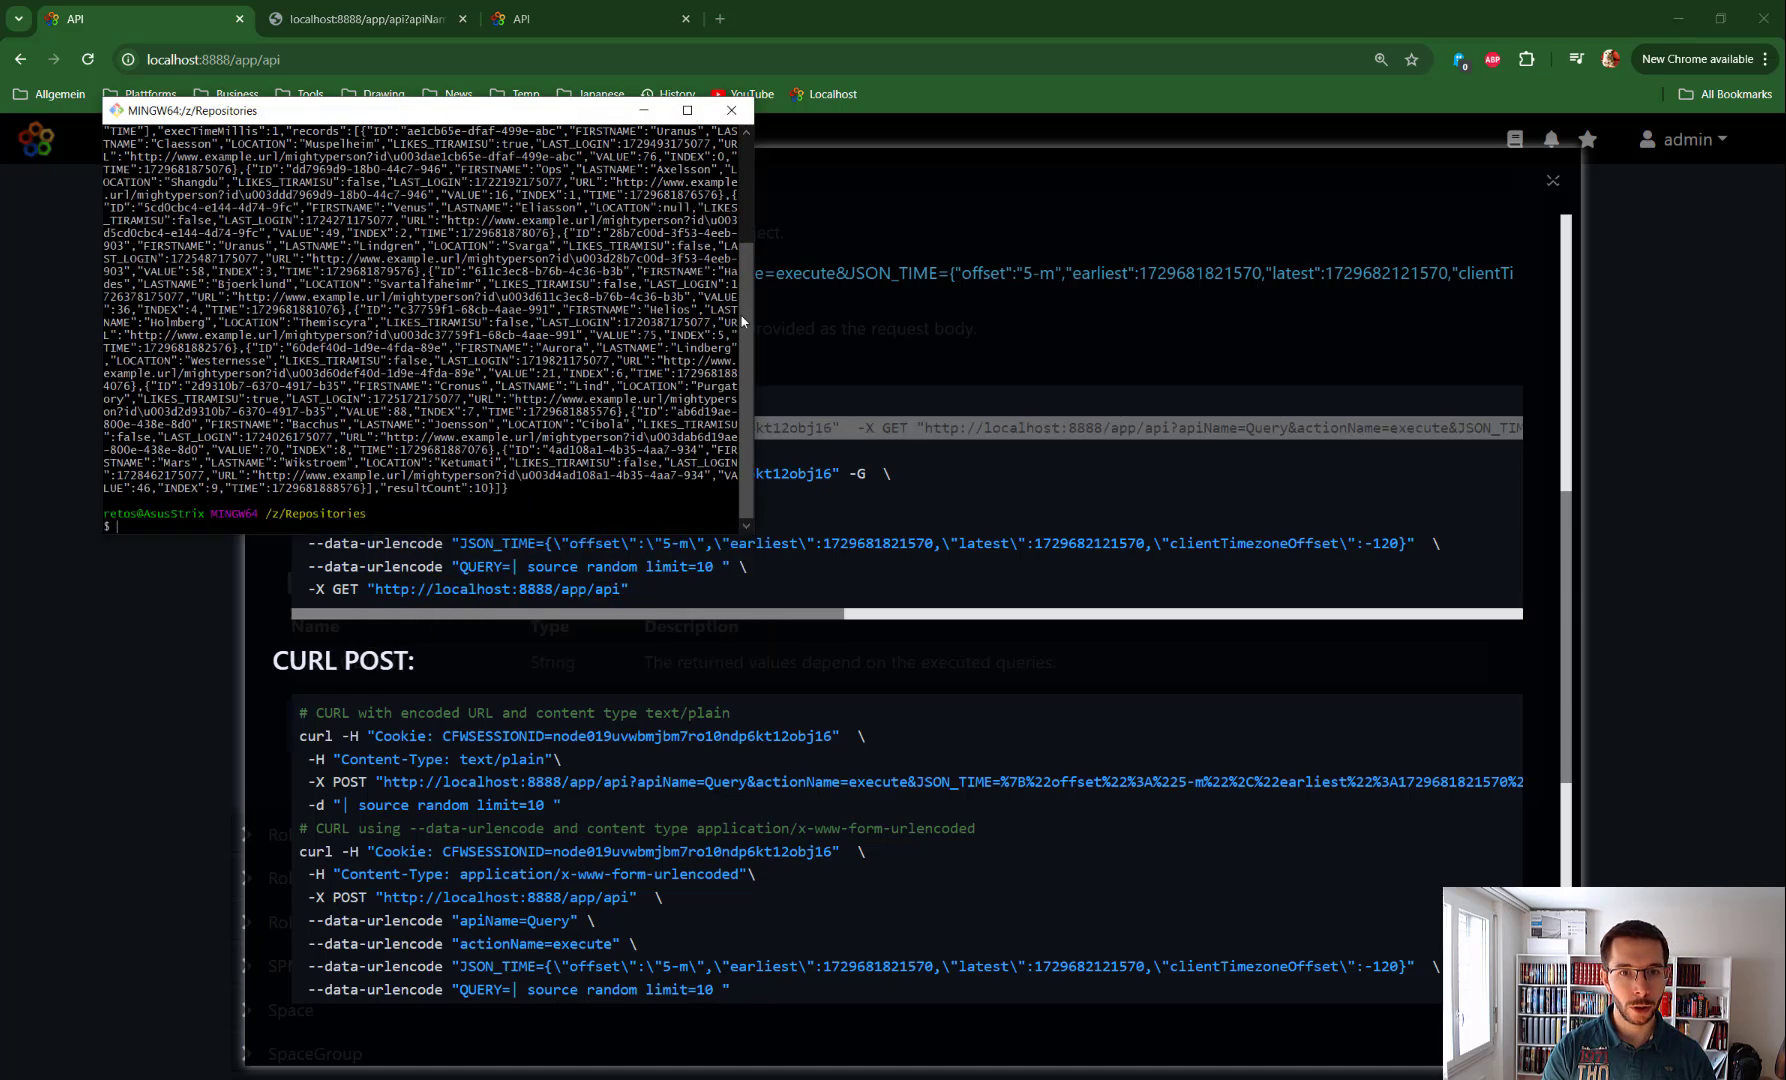
# Widen the terminal window, review the JSON output of the curl request, and minimize the terminal
pyautogui.moveTo(754, 369); pyautogui.dragTo(1287, 370)
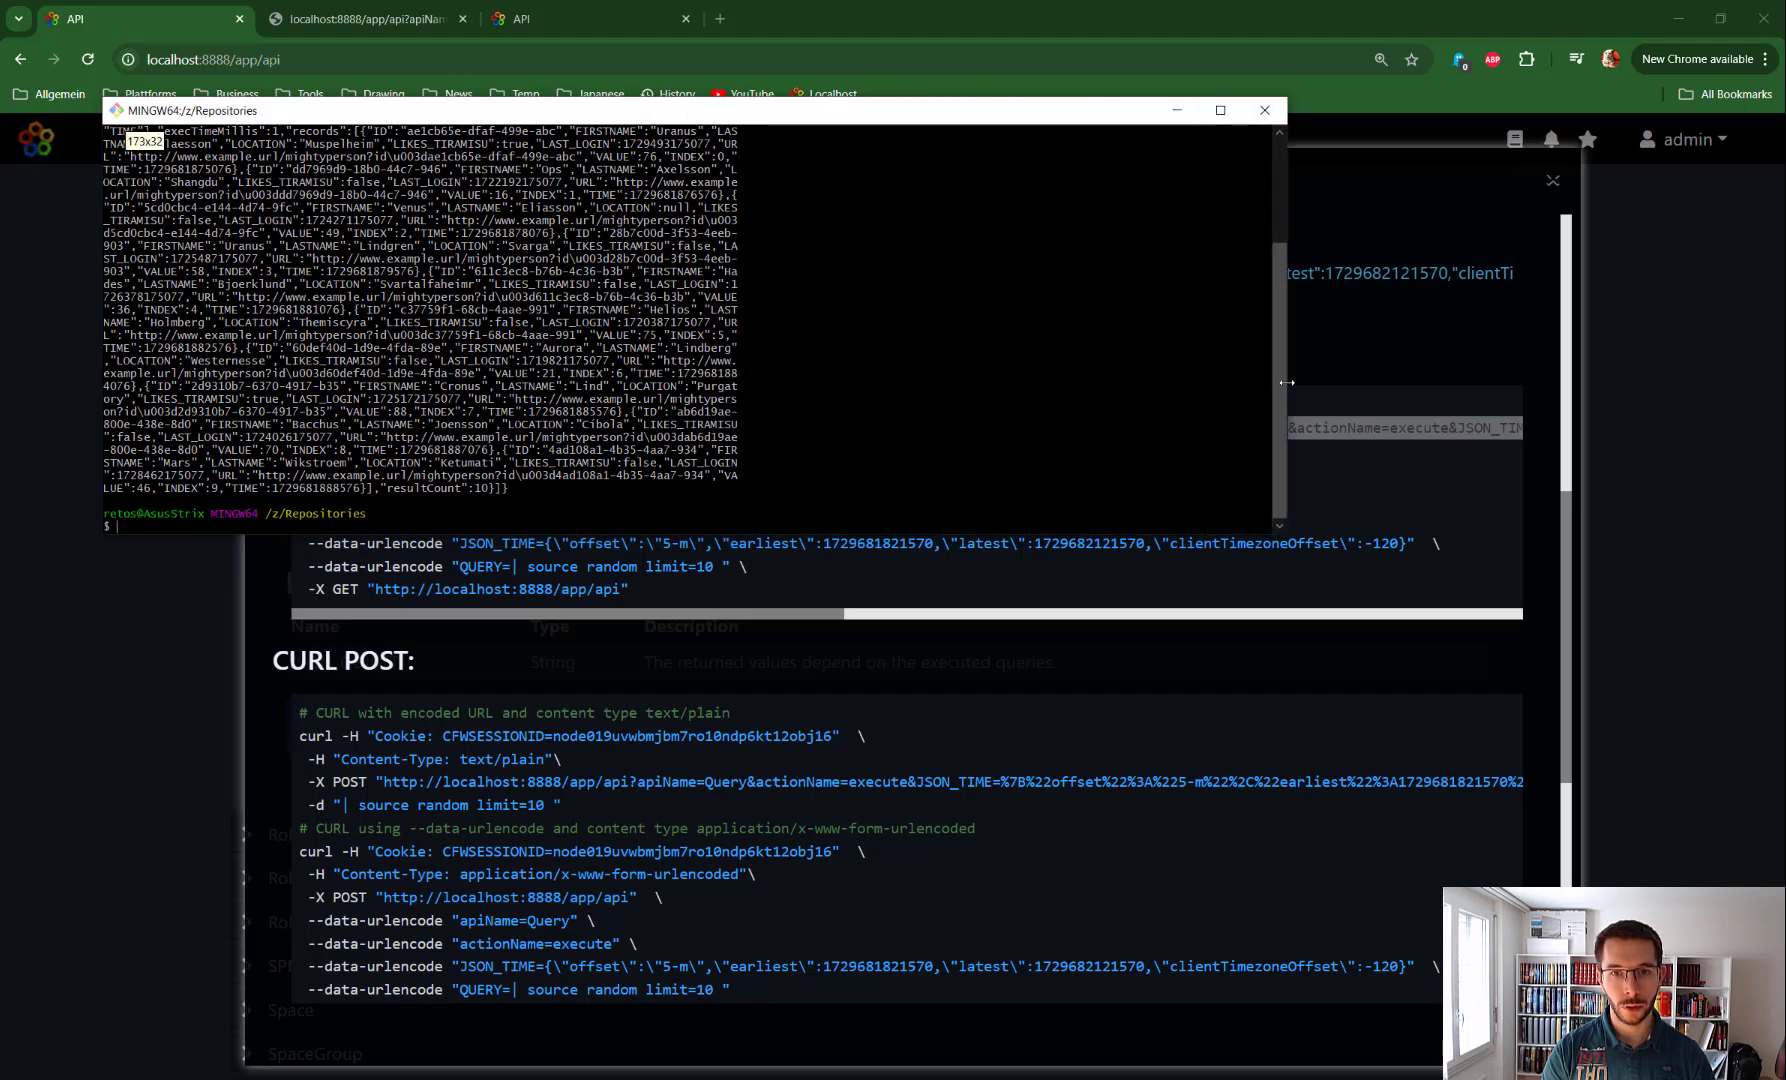
pyautogui.scroll(4, 420, 330)
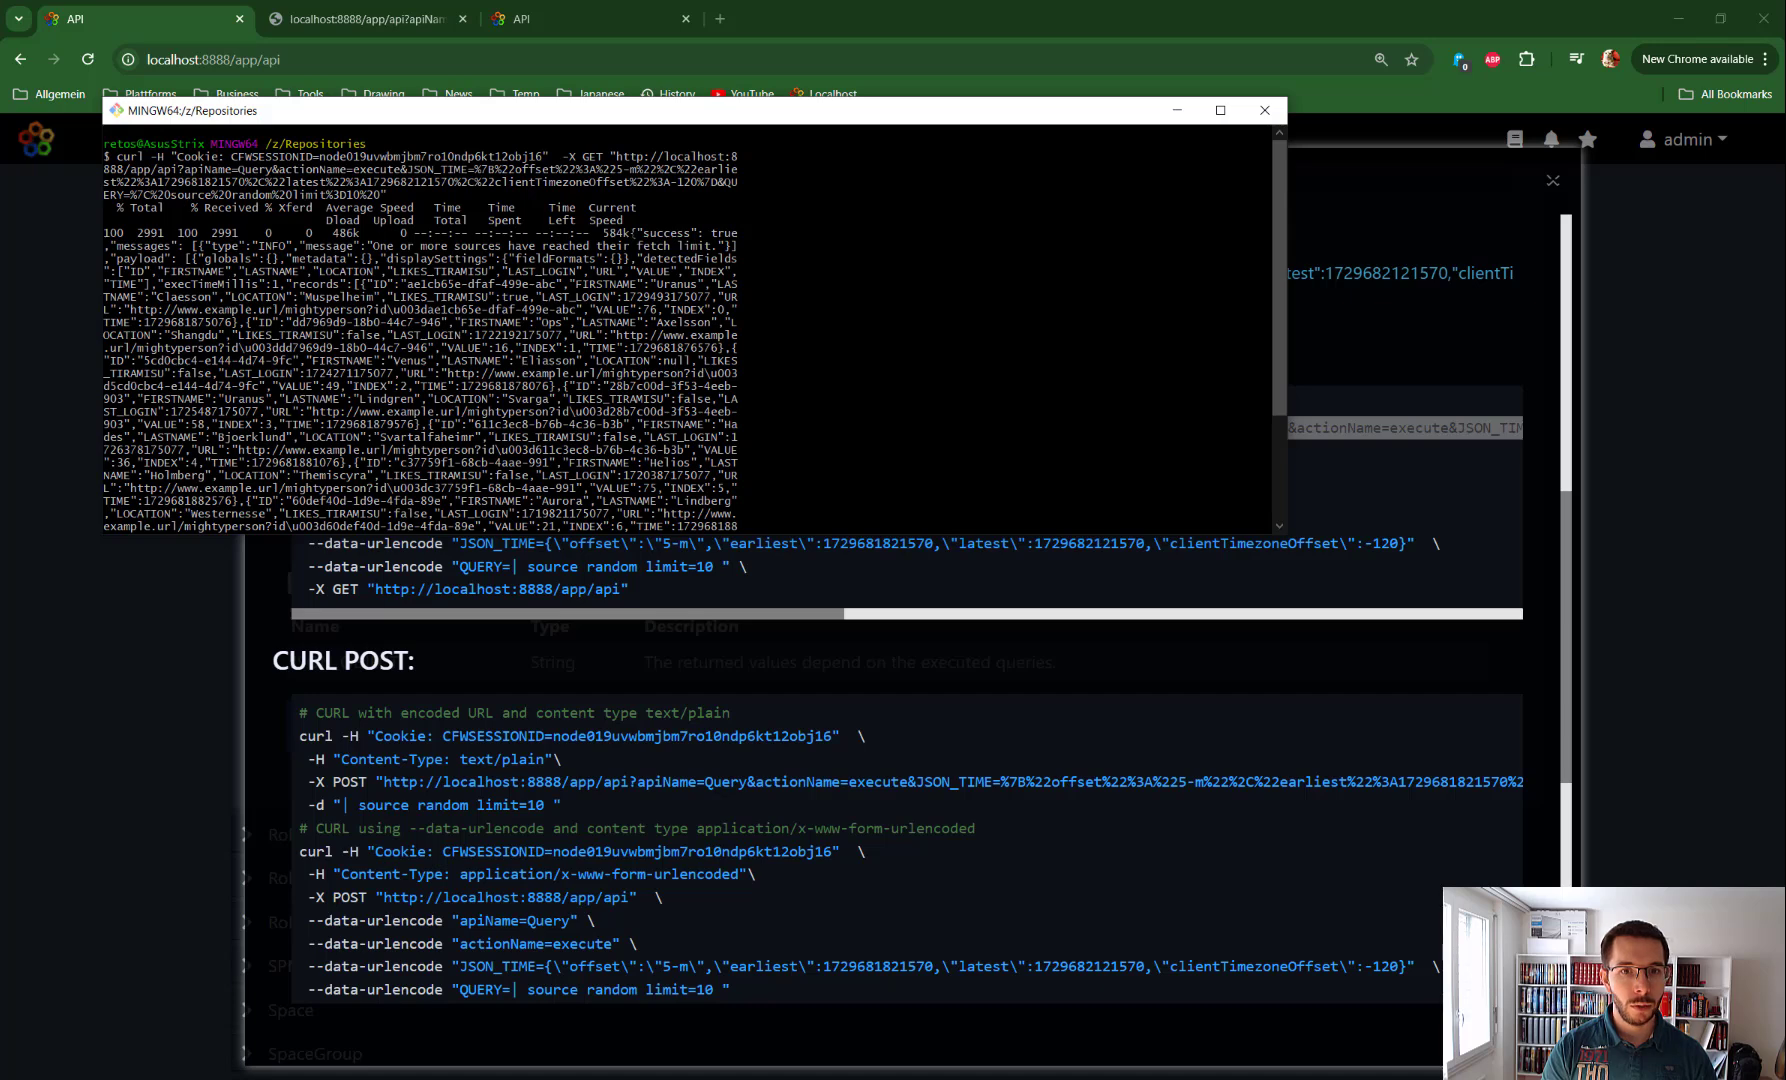
pyautogui.moveTo(630, 233); pyautogui.dragTo(757, 462)
pyautogui.scroll(-4, 690, 330)
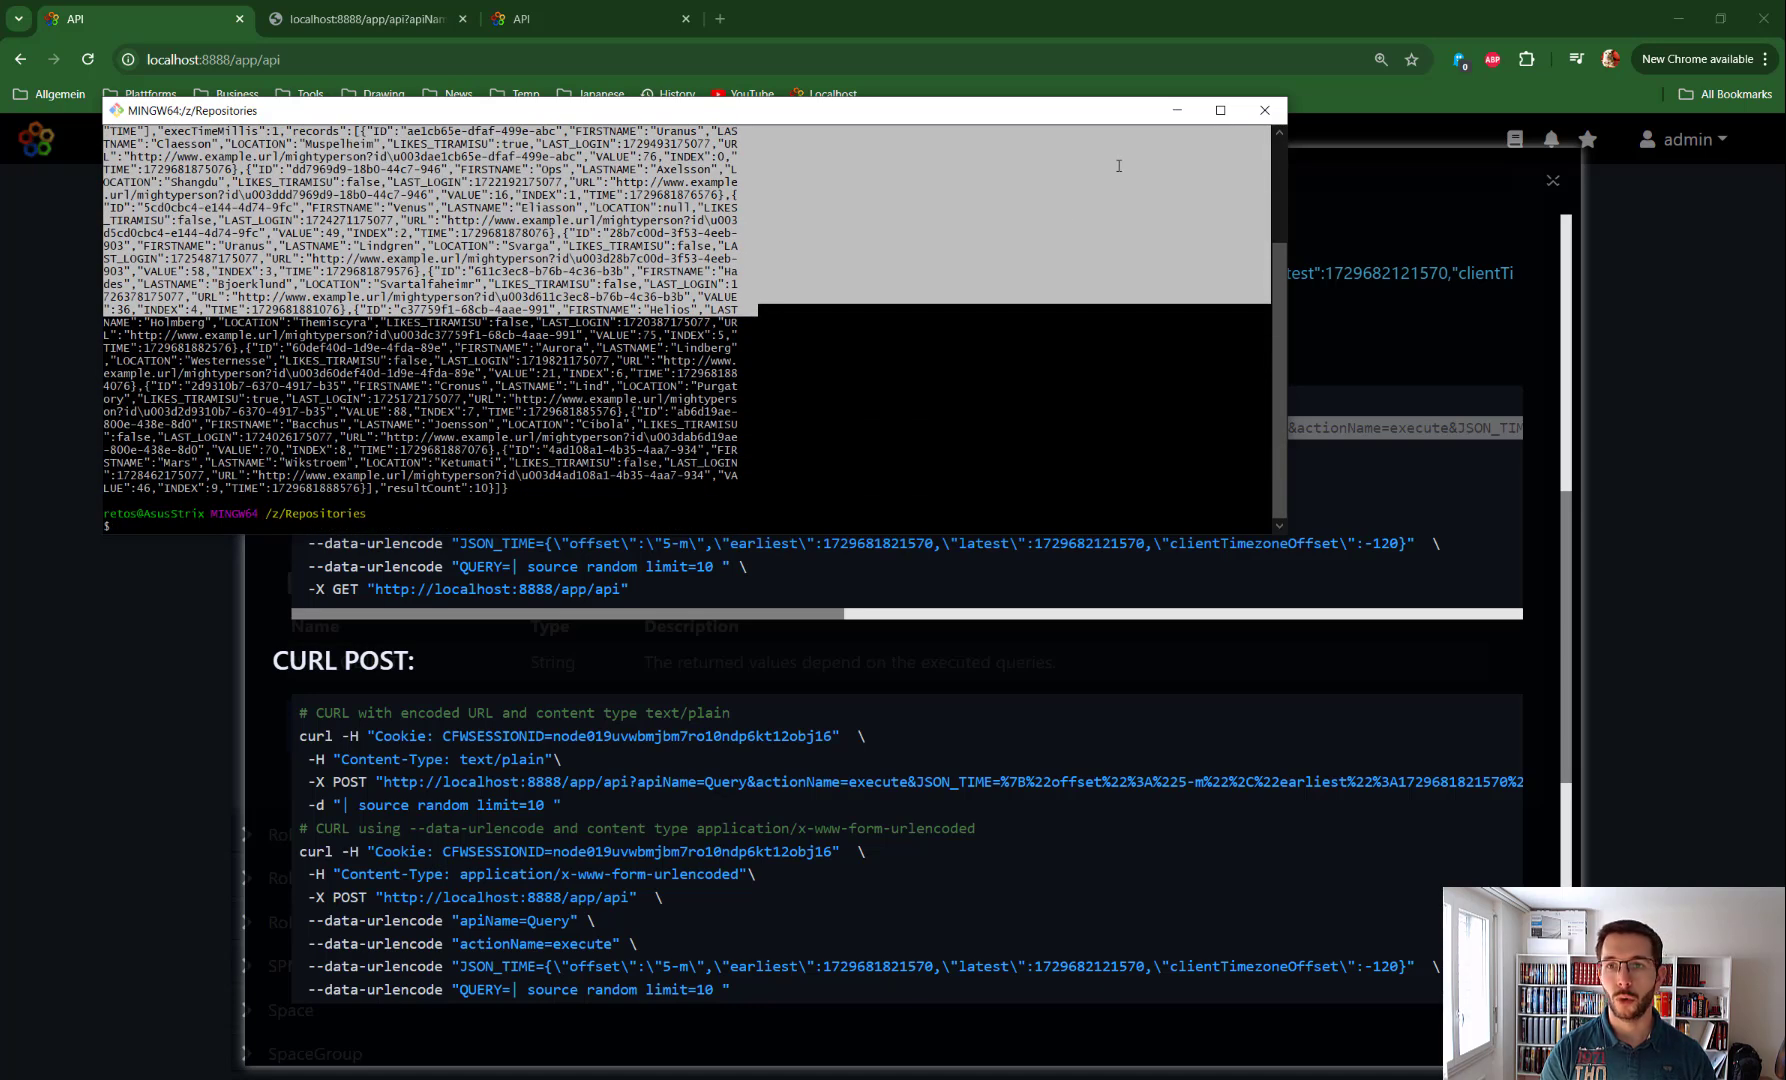
pyautogui.click(1174, 111)
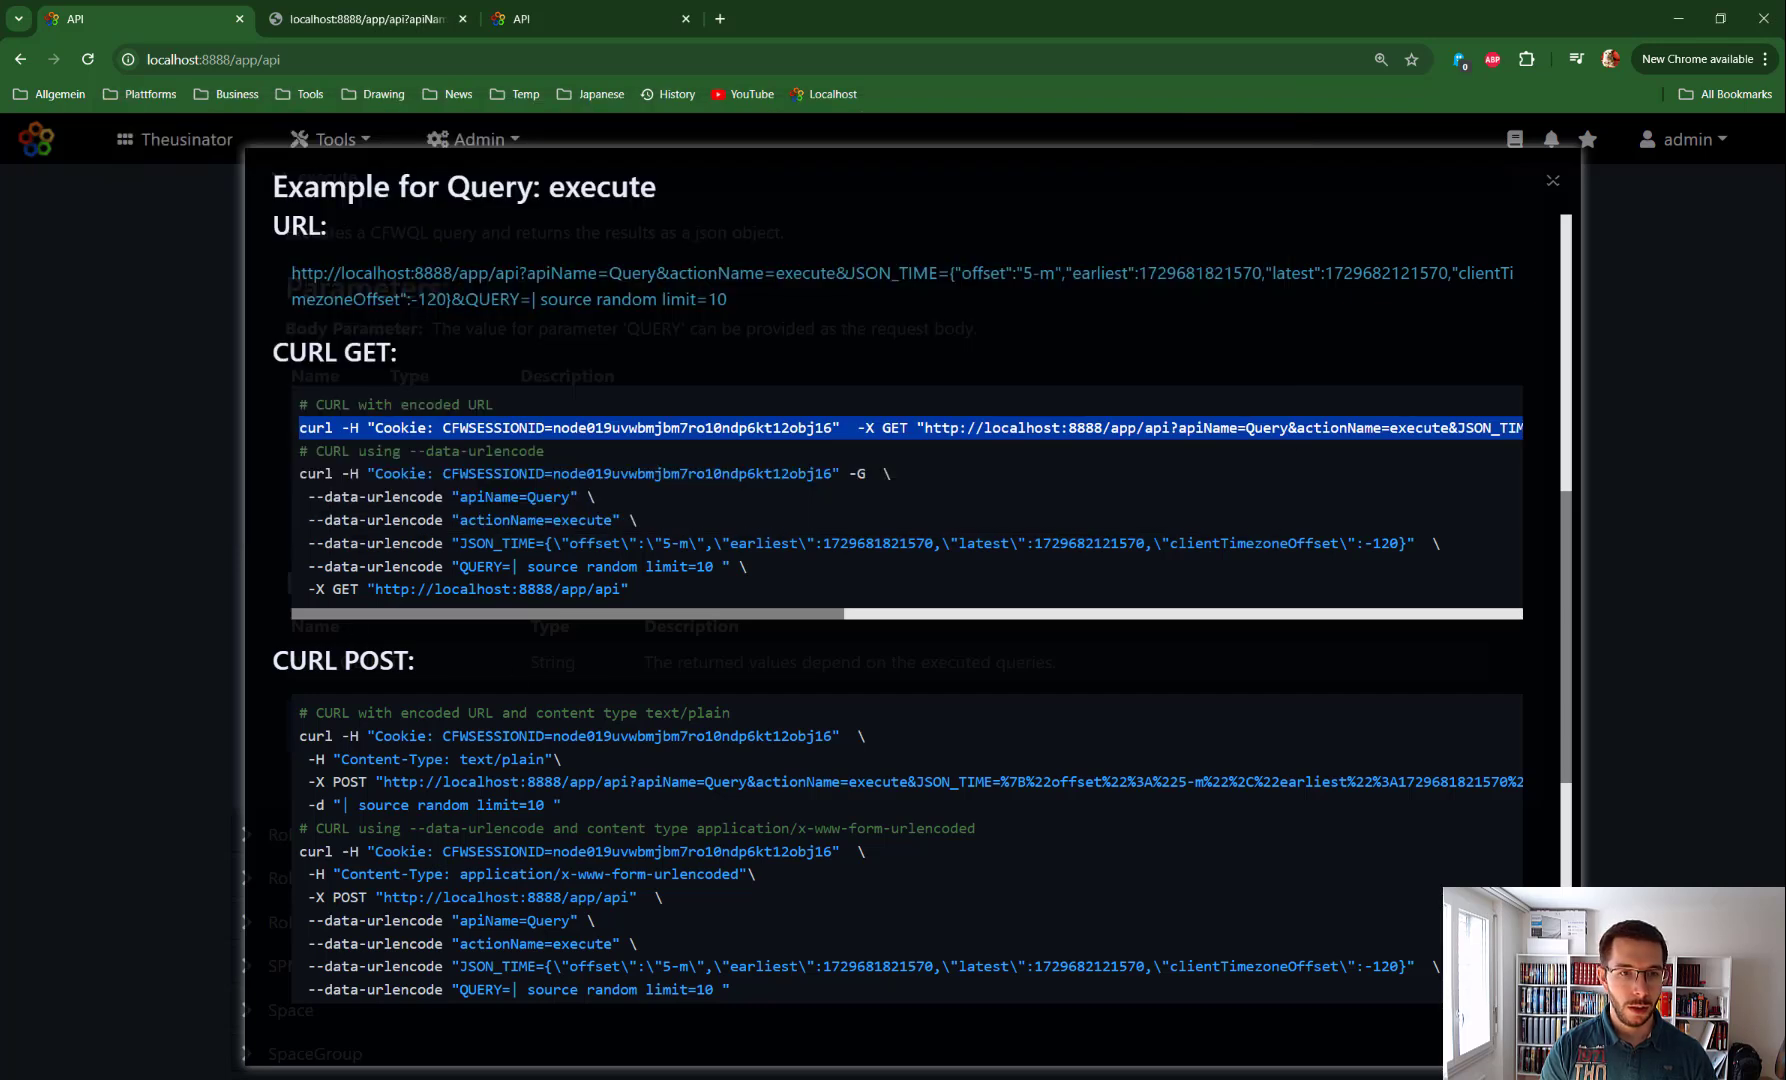
# Compare the generated URL, CURL GET and CURL POST examples, and close the Query execute example
pyautogui.moveTo(312, 404); pyautogui.dragTo(417, 405)
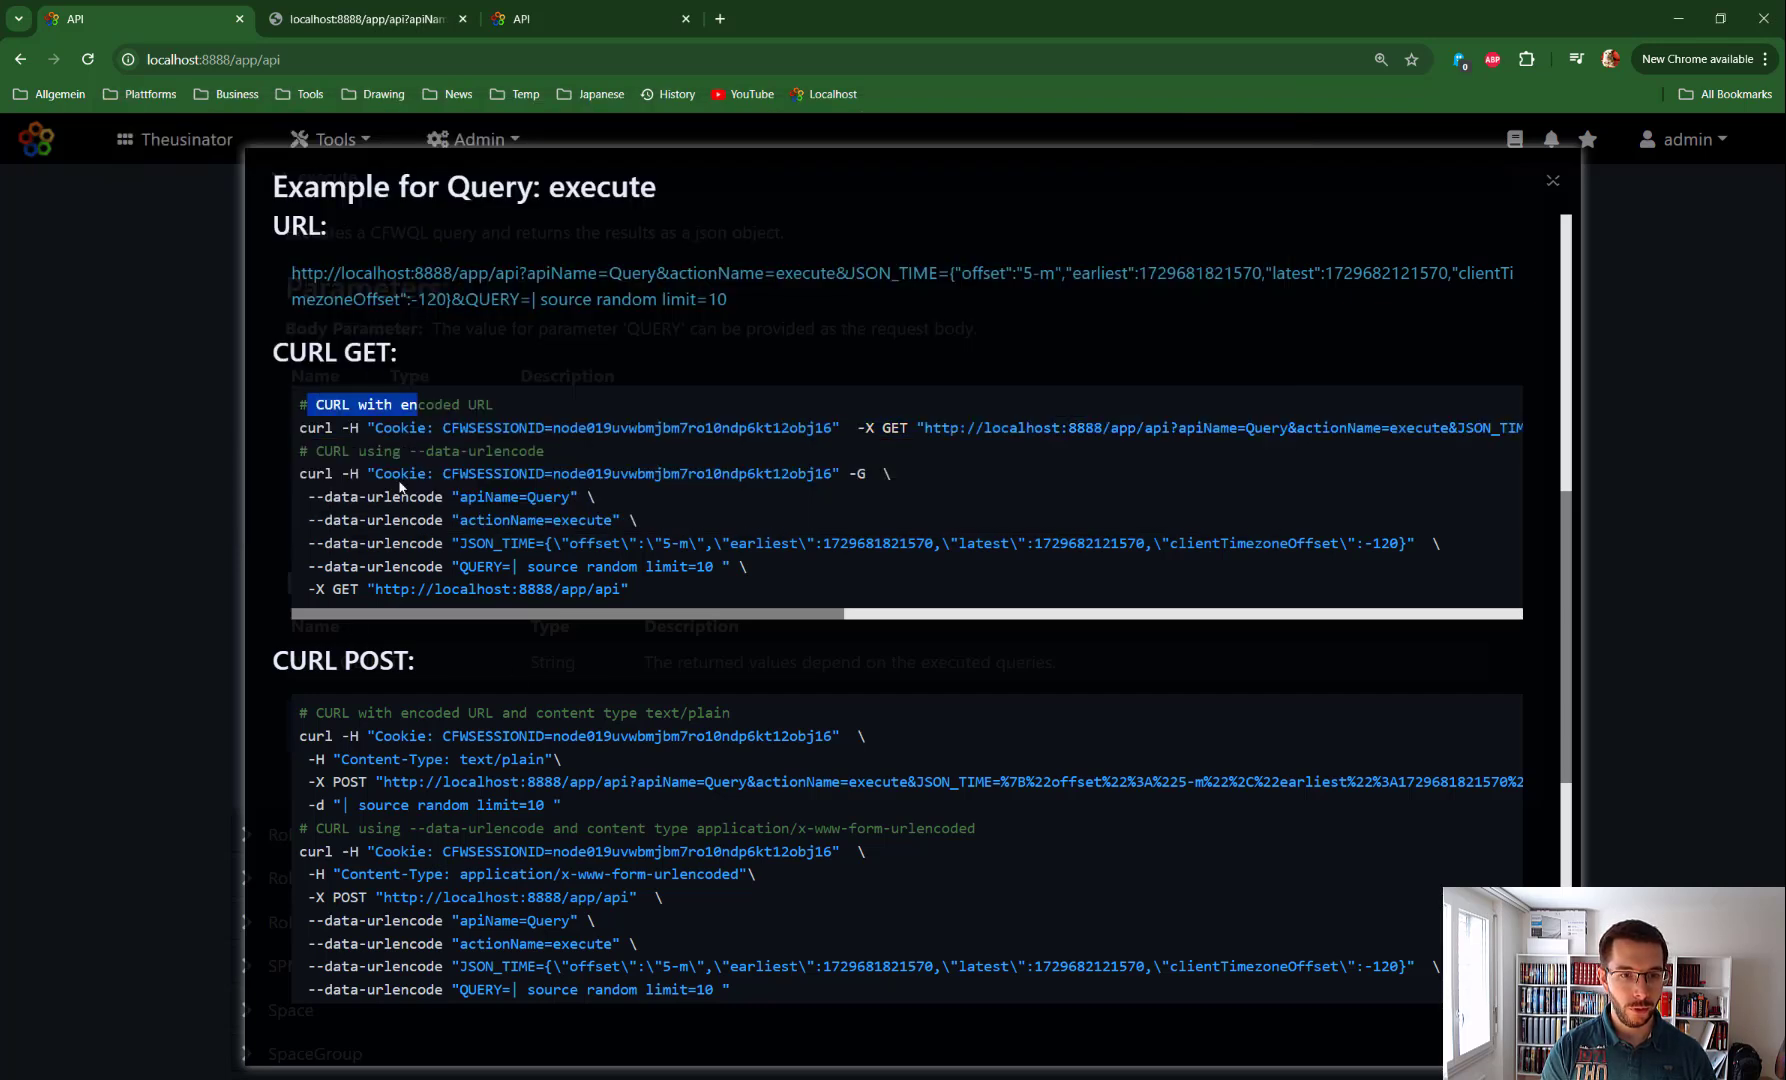
pyautogui.moveTo(312, 712); pyautogui.dragTo(725, 938)
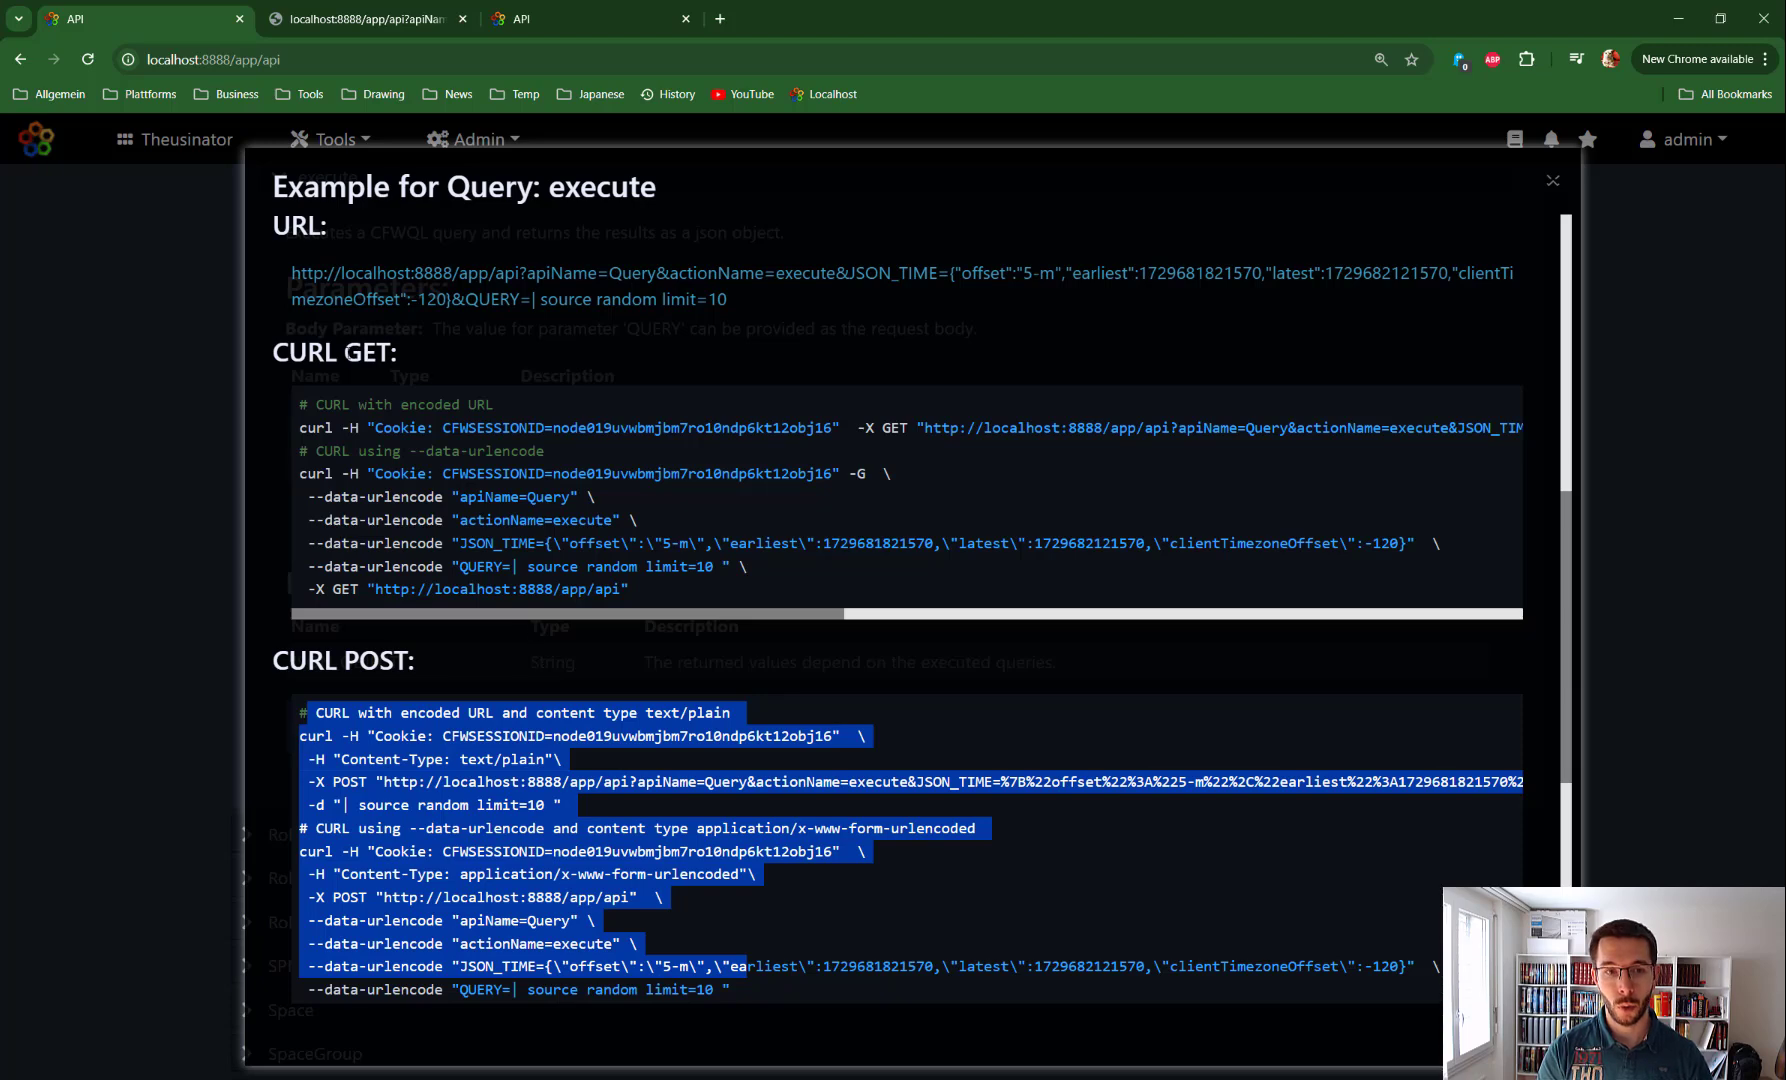
pyautogui.moveTo(347, 353); pyautogui.dragTo(398, 354)
pyautogui.moveTo(417, 660); pyautogui.dragTo(344, 660)
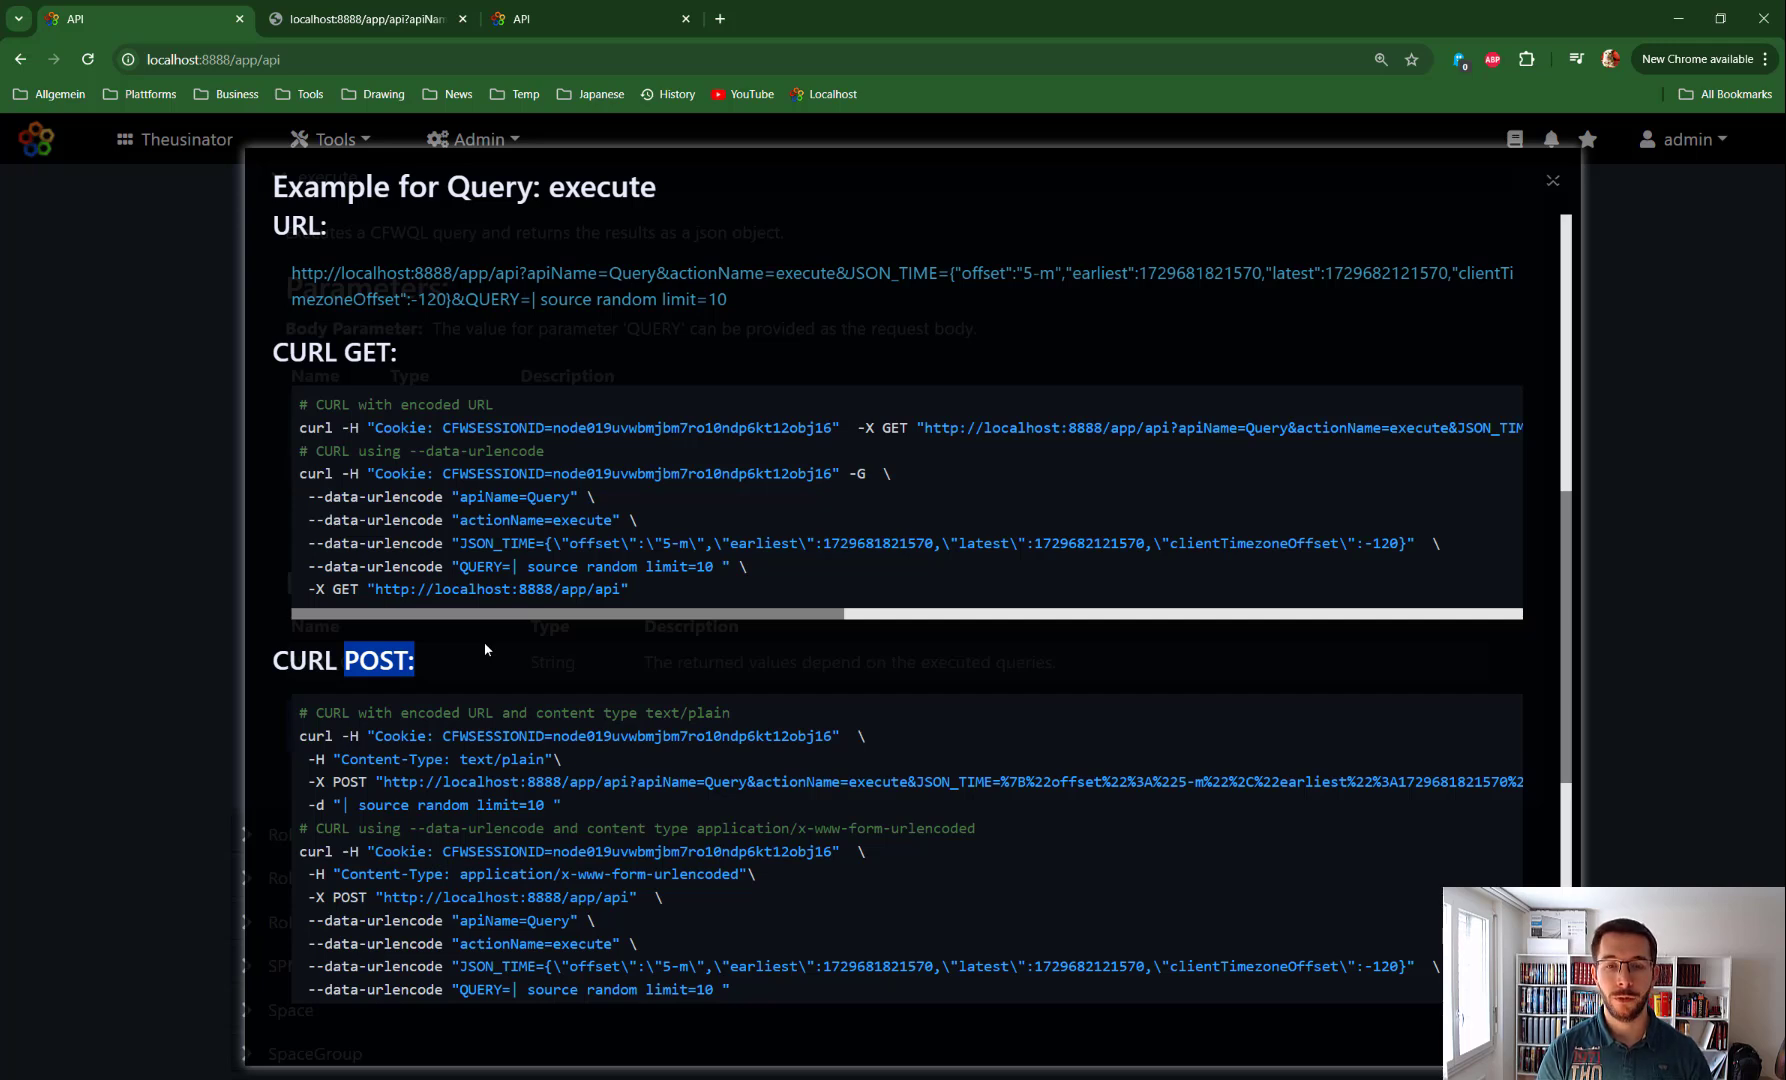
pyautogui.moveTo(758, 299); pyautogui.dragTo(278, 280)
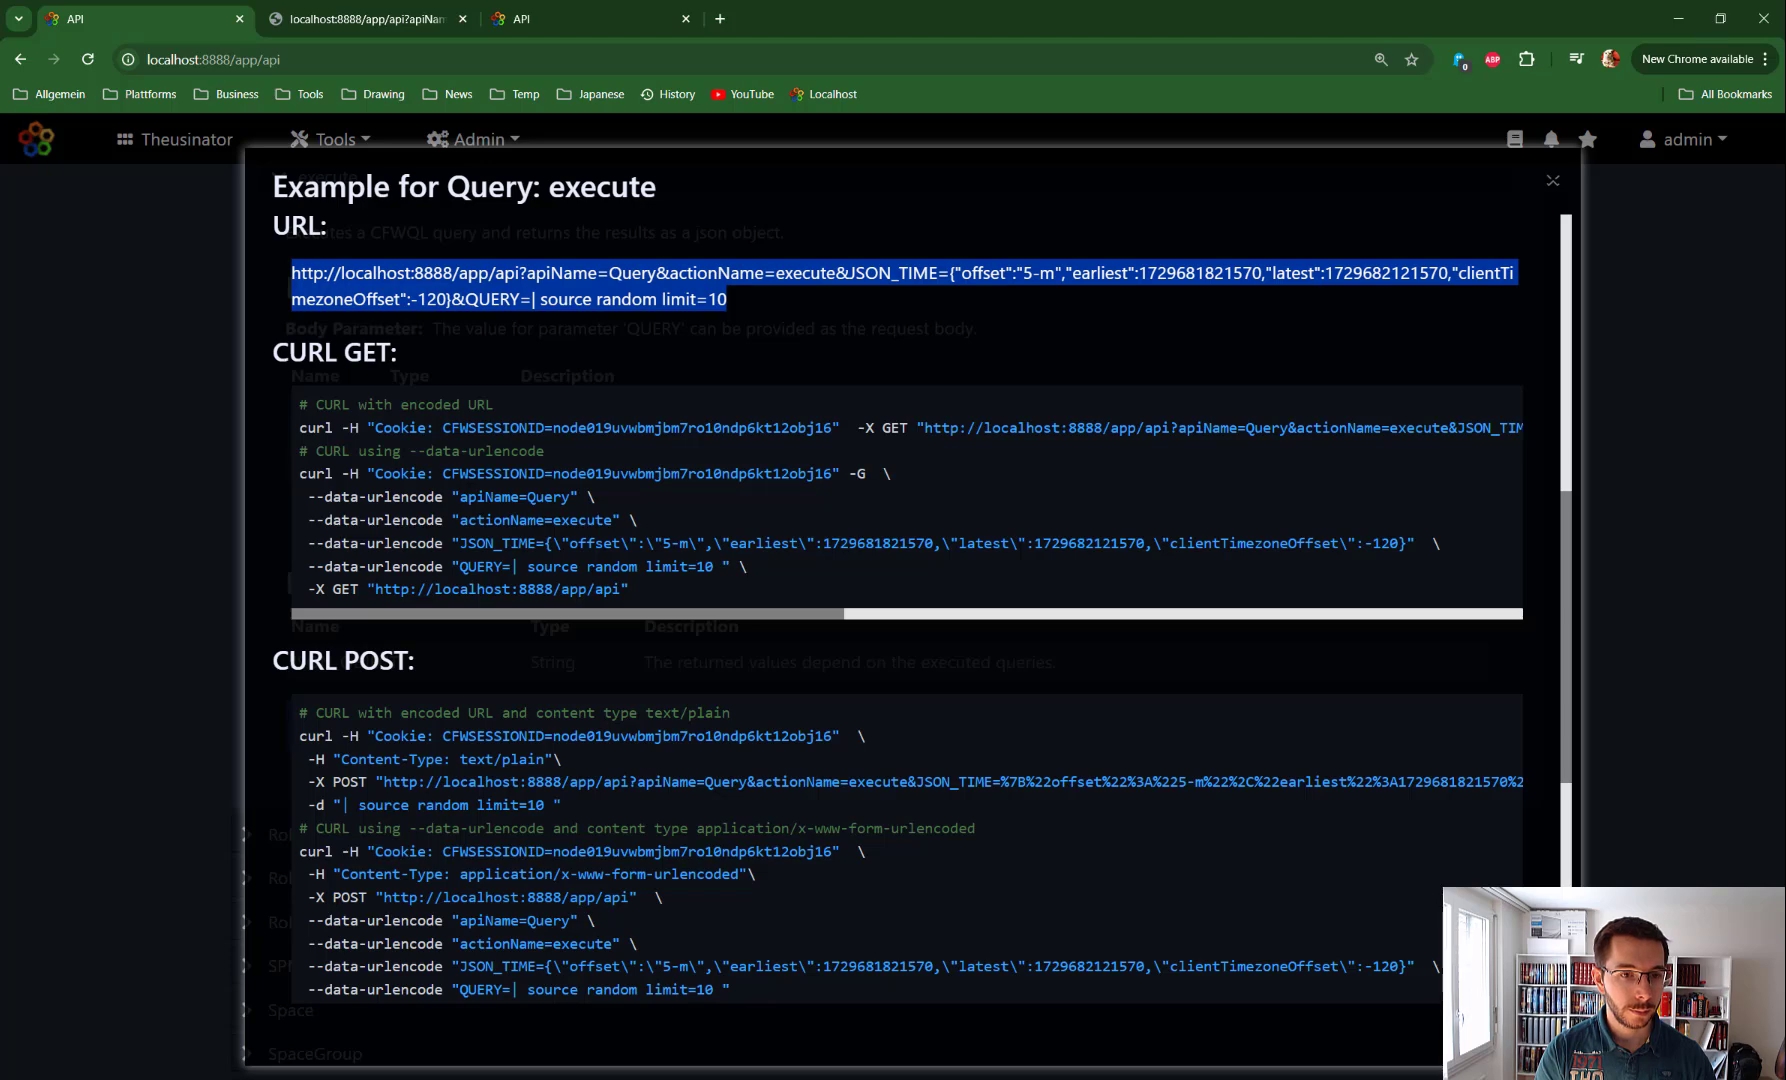
pyautogui.moveTo(274, 352); pyautogui.dragTo(456, 376)
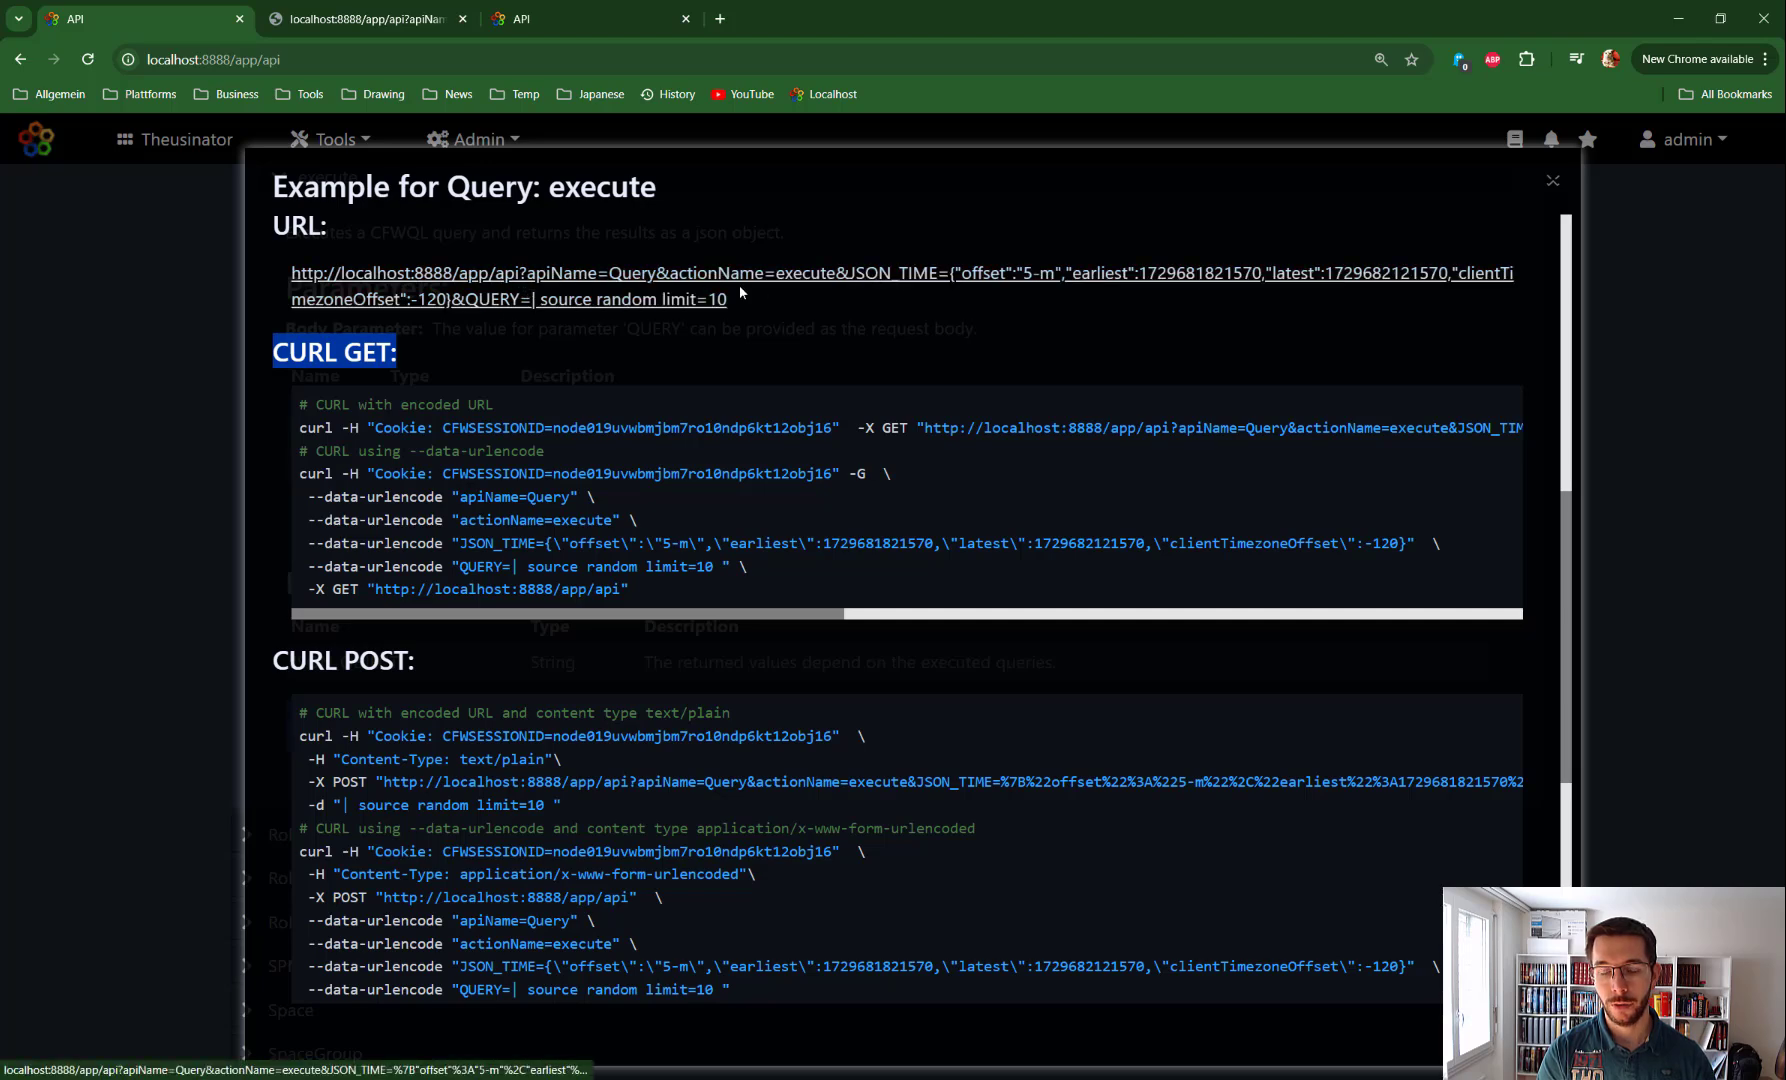
pyautogui.click(1553, 180)
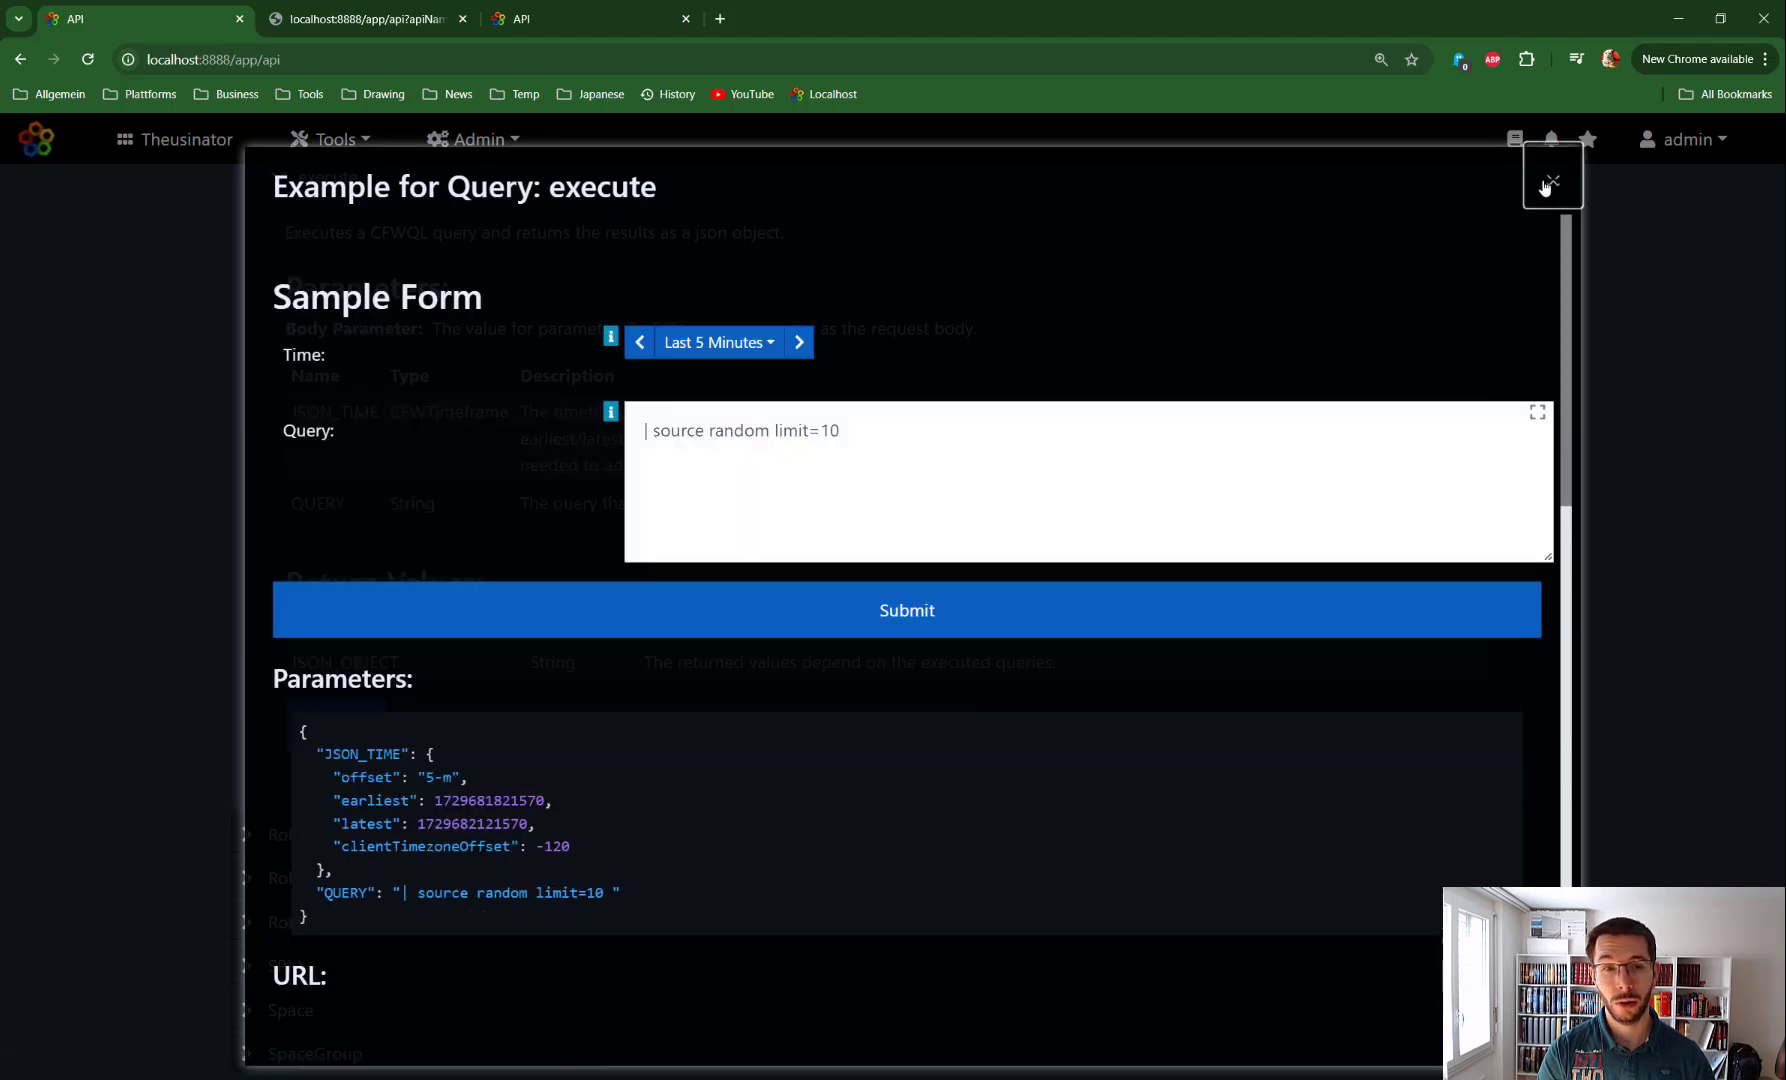
# Expand the Login and Usage section and examine how the curl example passes the token through the apitoken parameter
pyautogui.scroll(15, 493, 463)
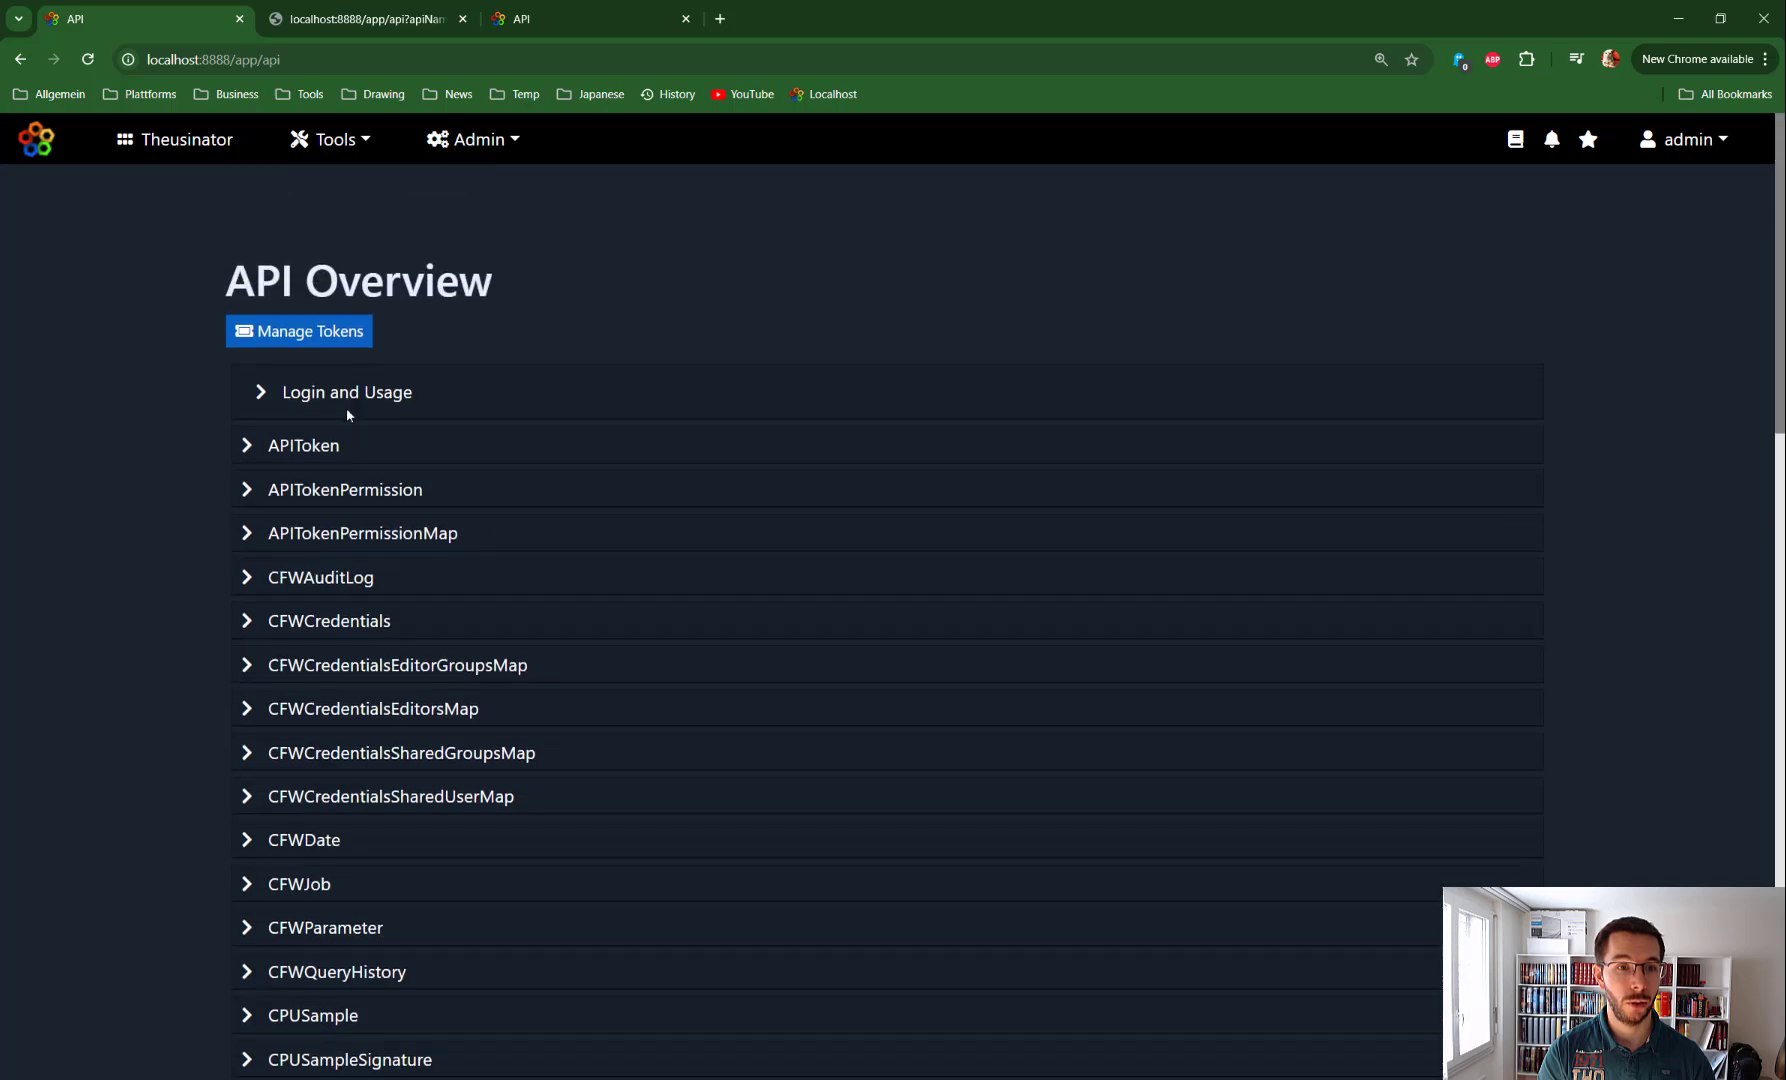
pyautogui.click(313, 402)
pyautogui.scroll(-2, 580, 742)
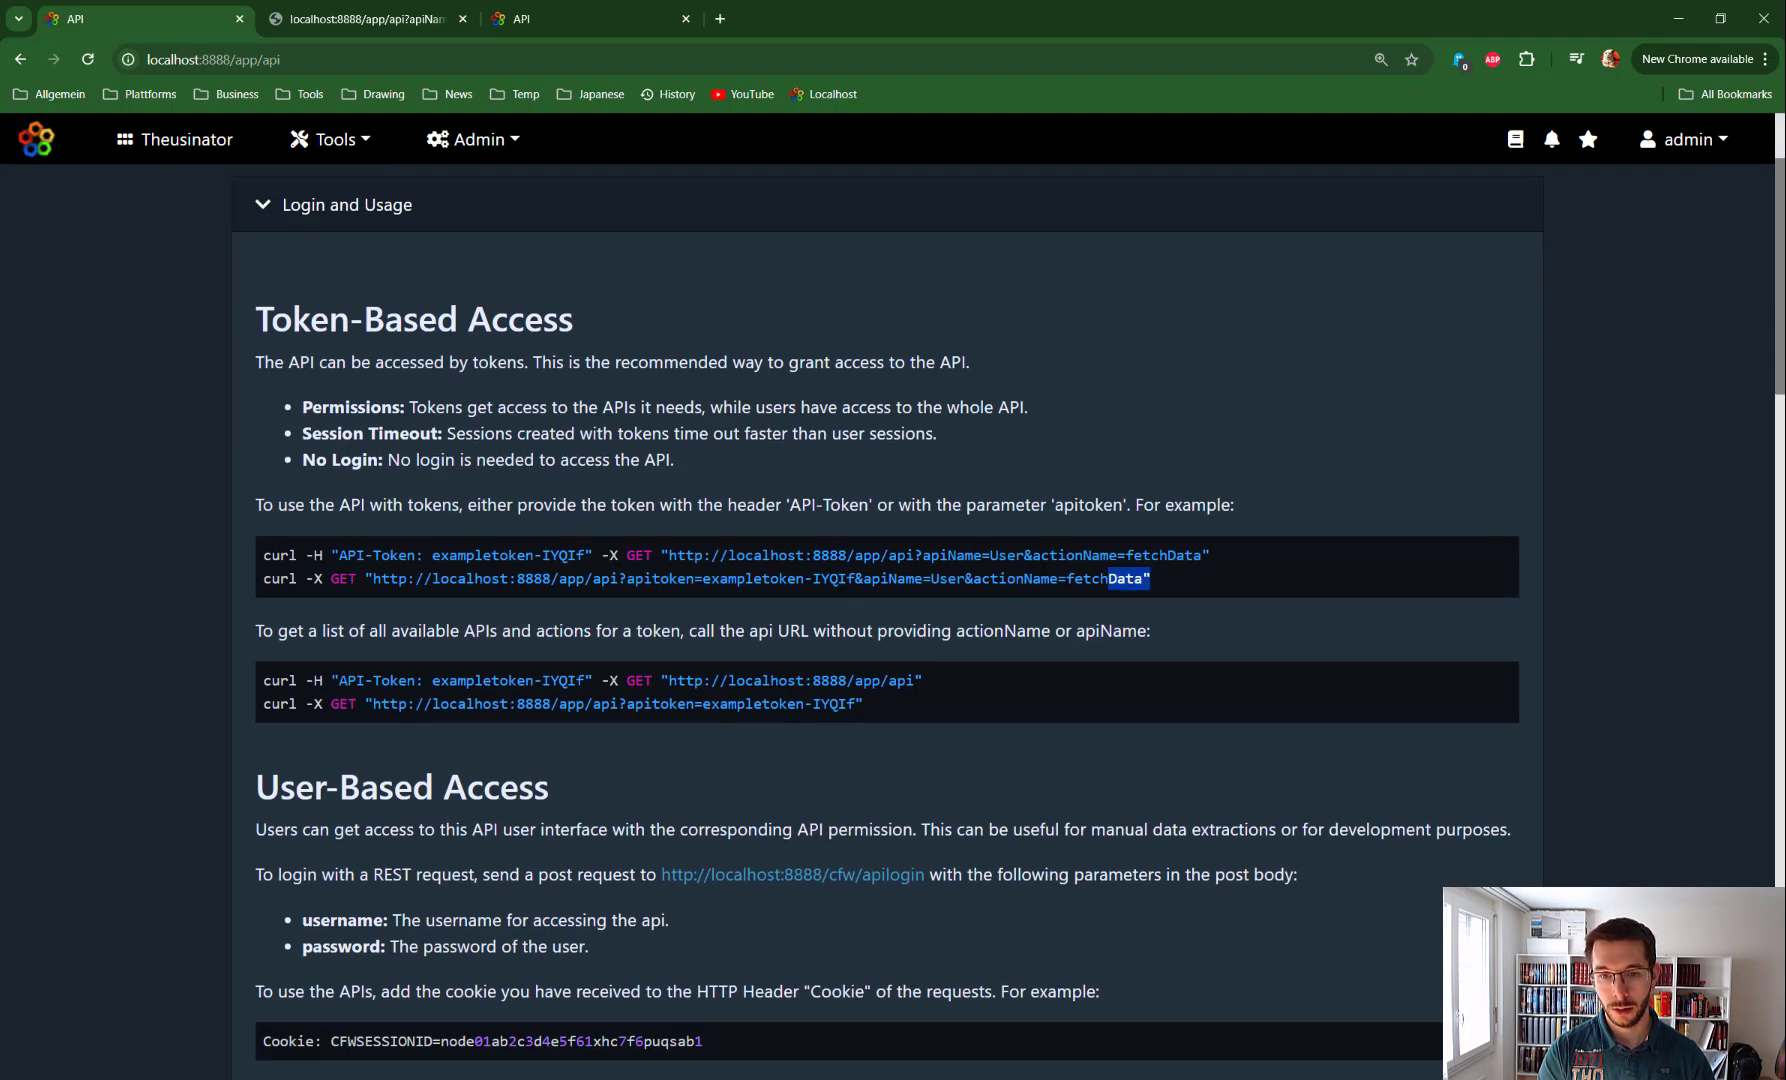
pyautogui.moveTo(1108, 579); pyautogui.dragTo(855, 579)
pyautogui.click(676, 579)
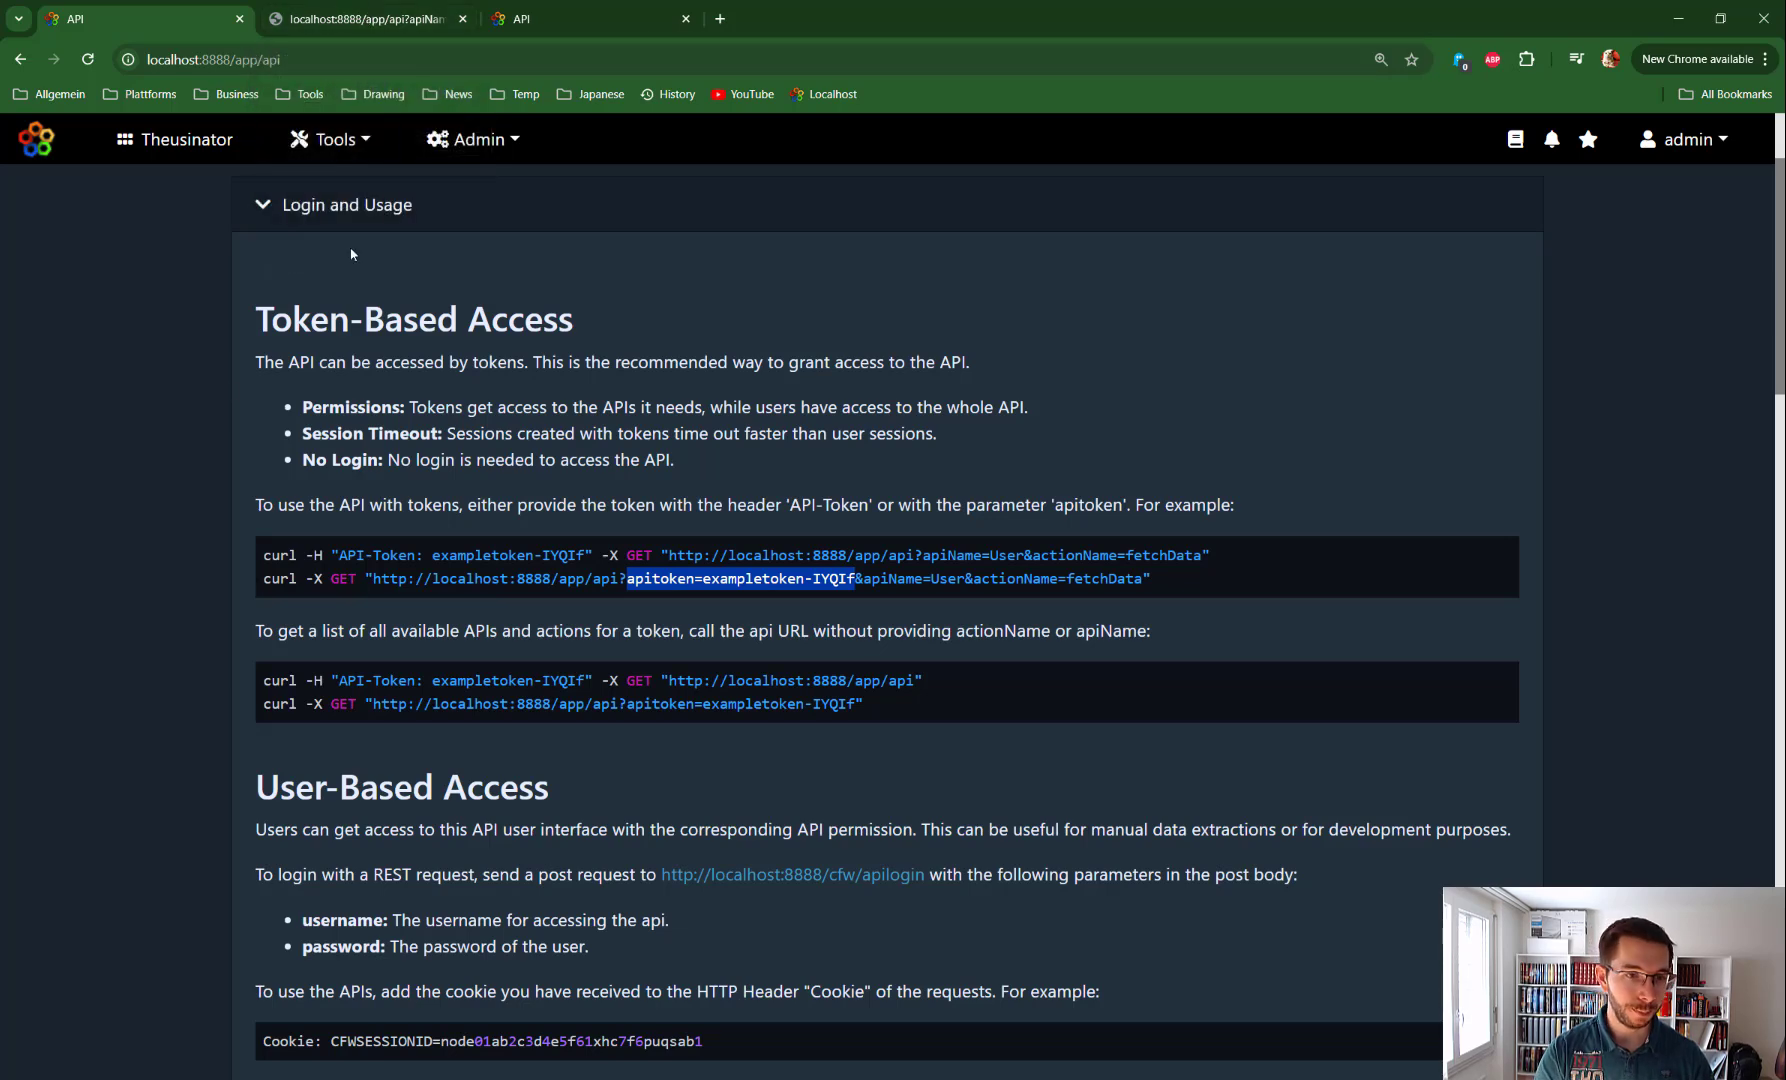
pyautogui.scroll(-2, 197, 366)
pyautogui.scroll(4, 298, 398)
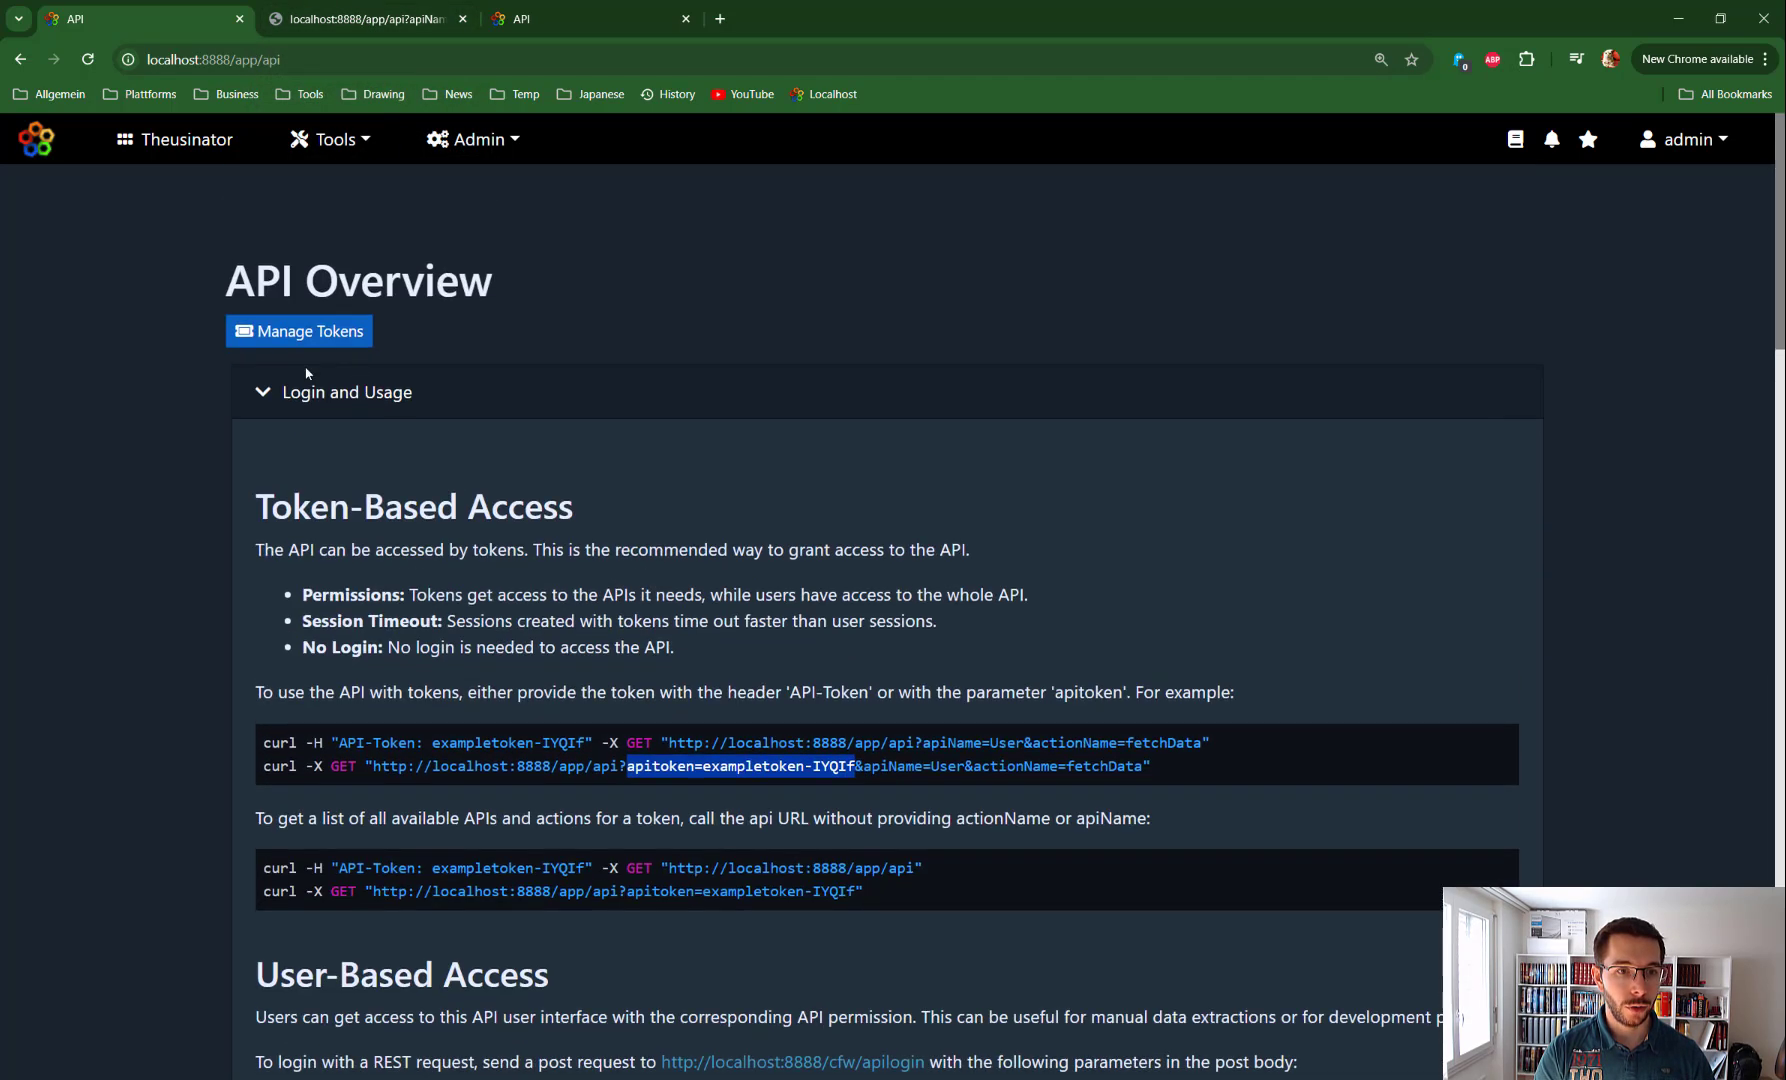
# Check the JSON response tab again, reopen the Query execute example and submit "| source random limit=10" for Last 30 Minutes
pyautogui.scroll(-10, 1190, 660)
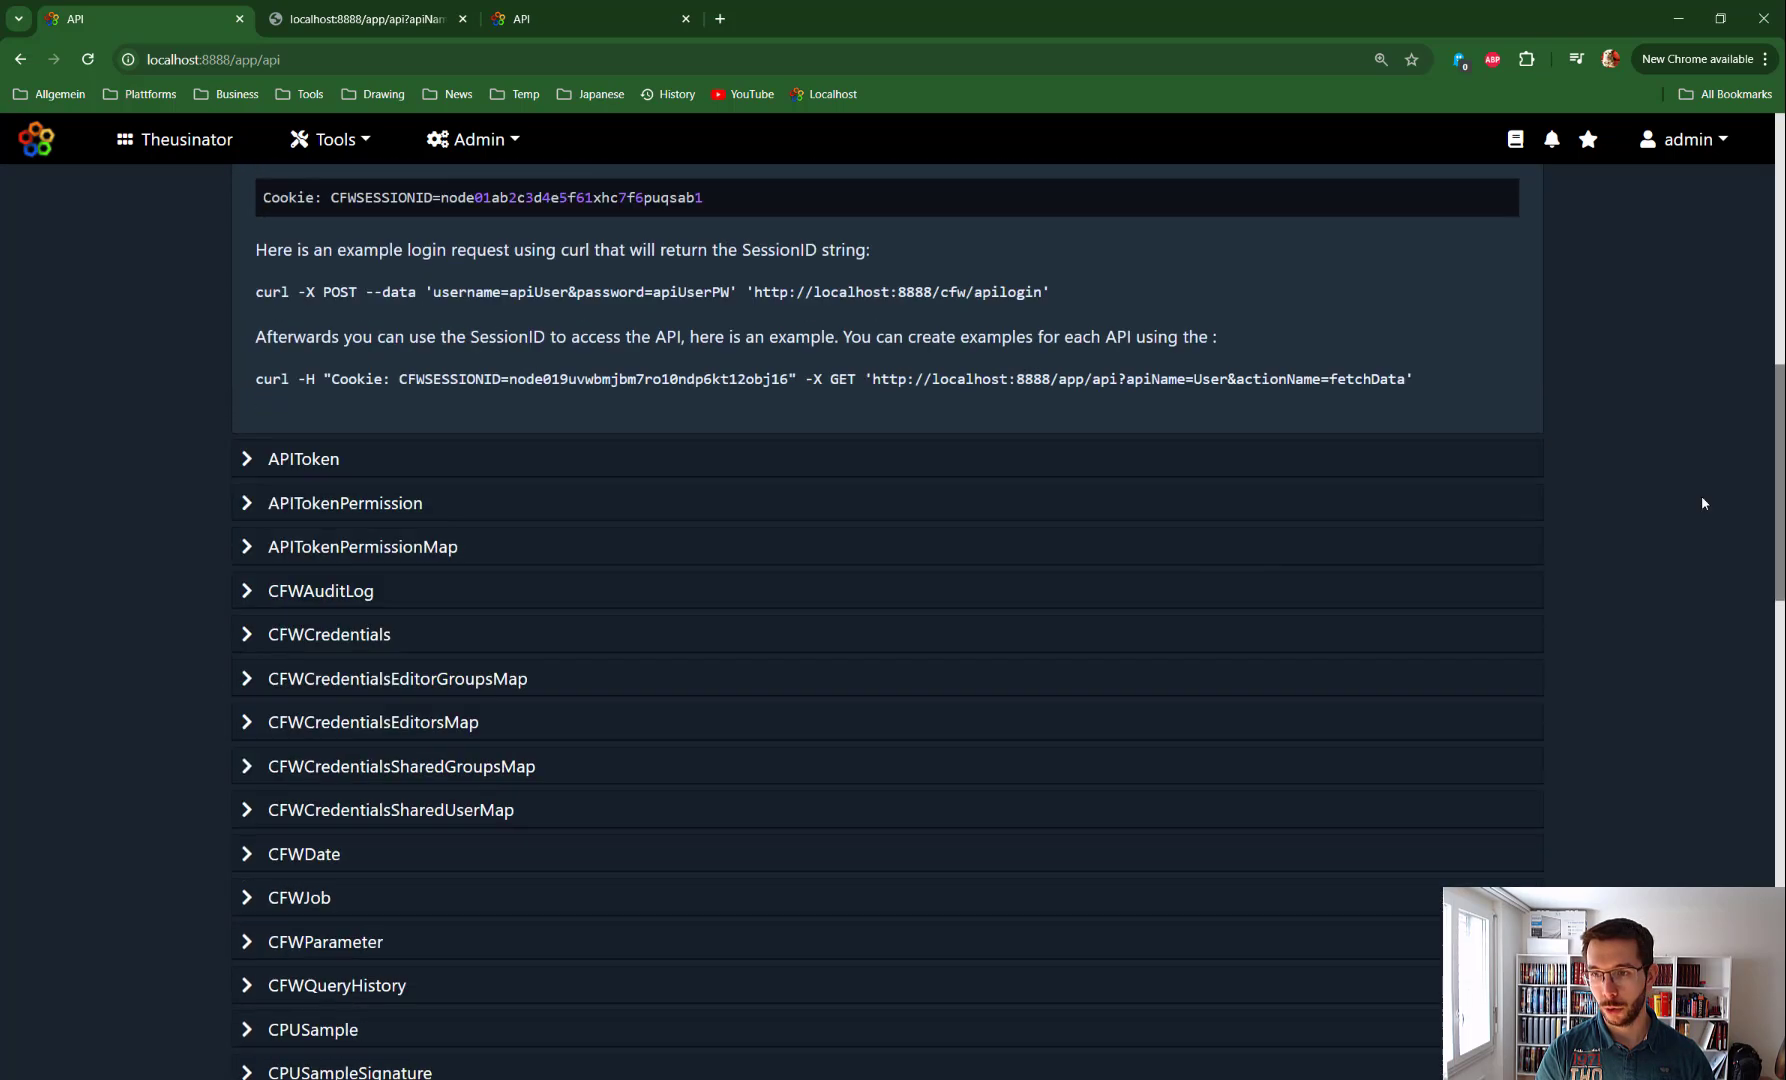
pyautogui.moveTo(1781, 492); pyautogui.dragTo(1781, 954)
pyautogui.click(313, 12)
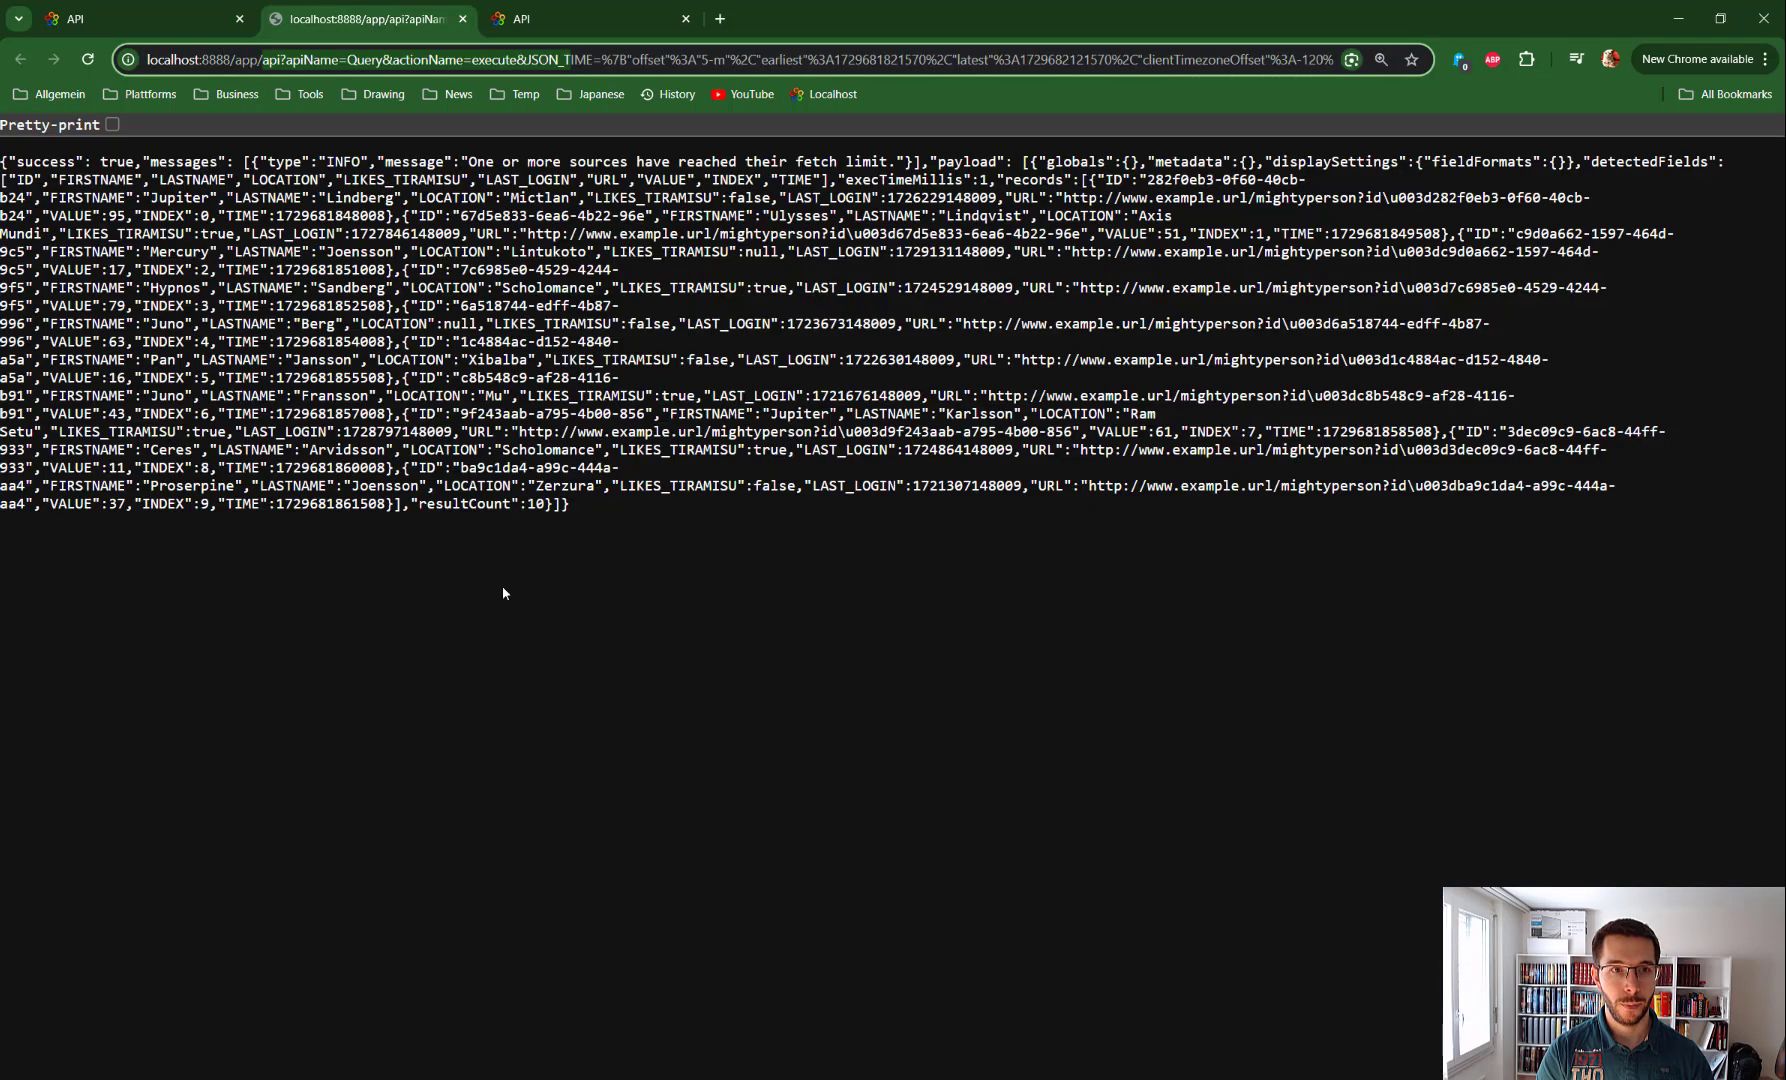
pyautogui.click(165, 20)
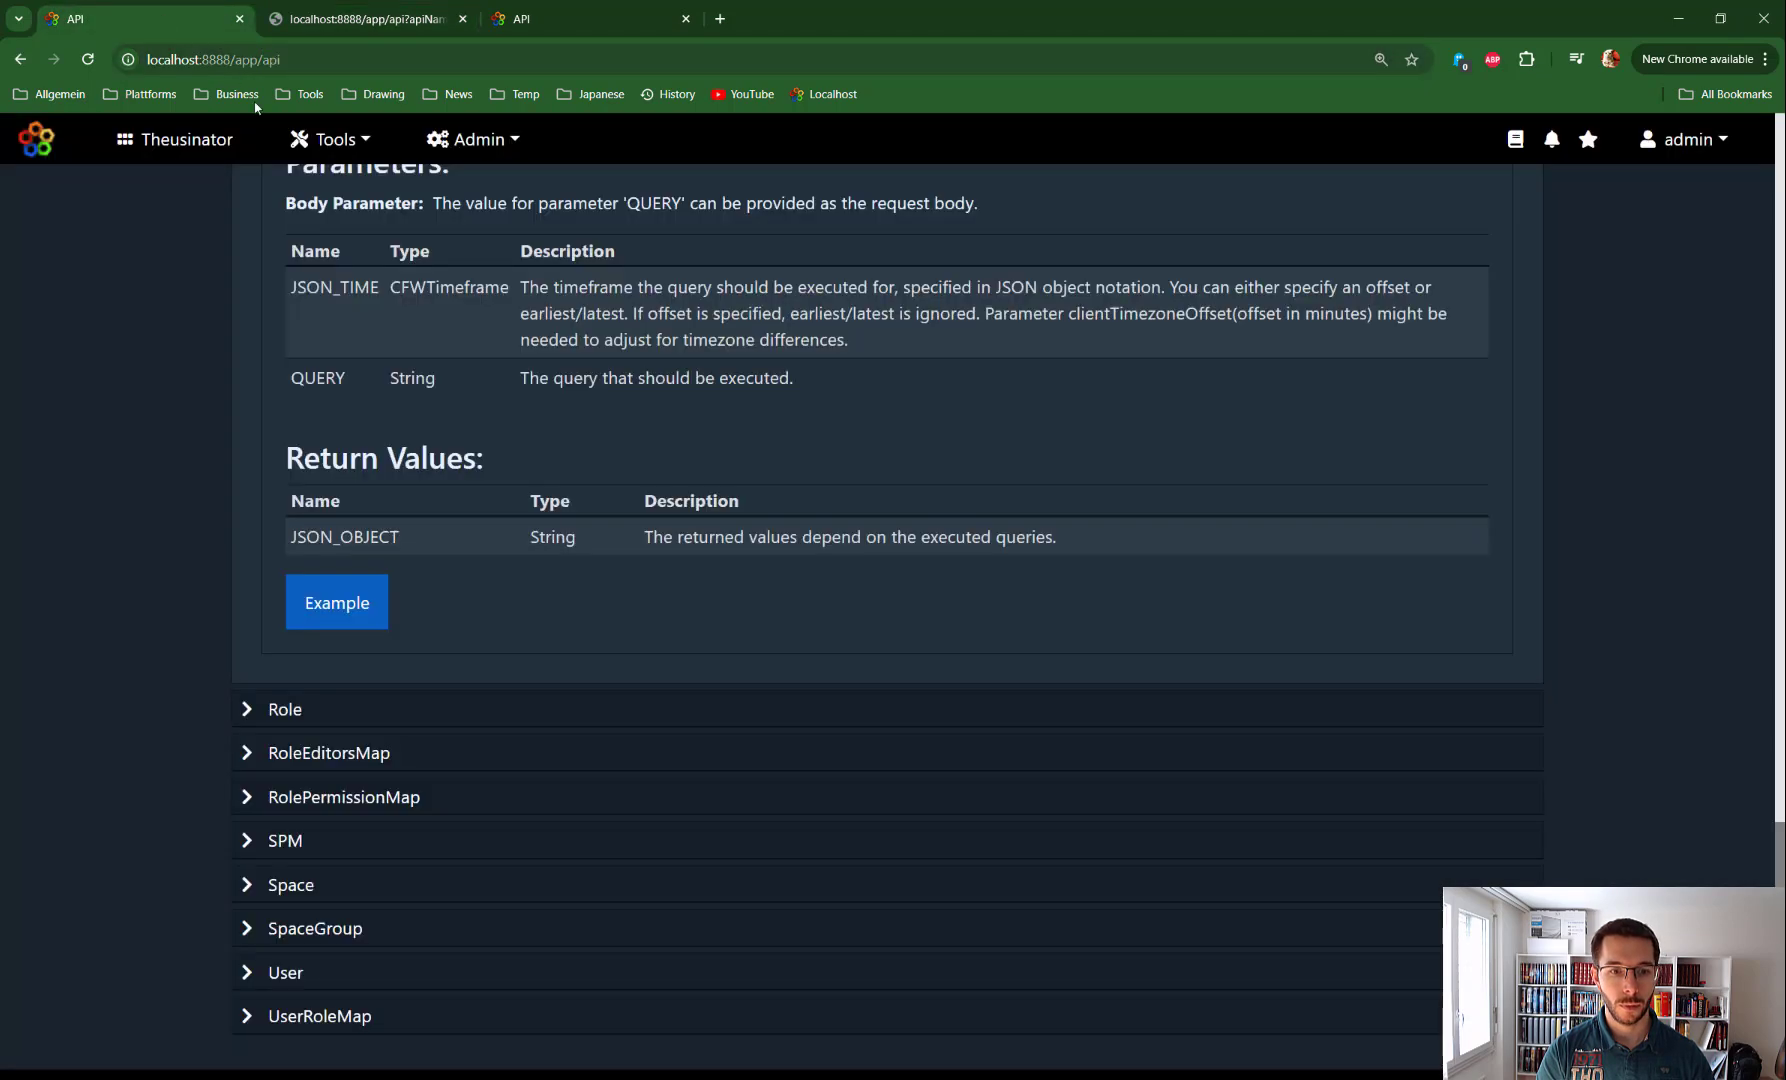
pyautogui.click(359, 618)
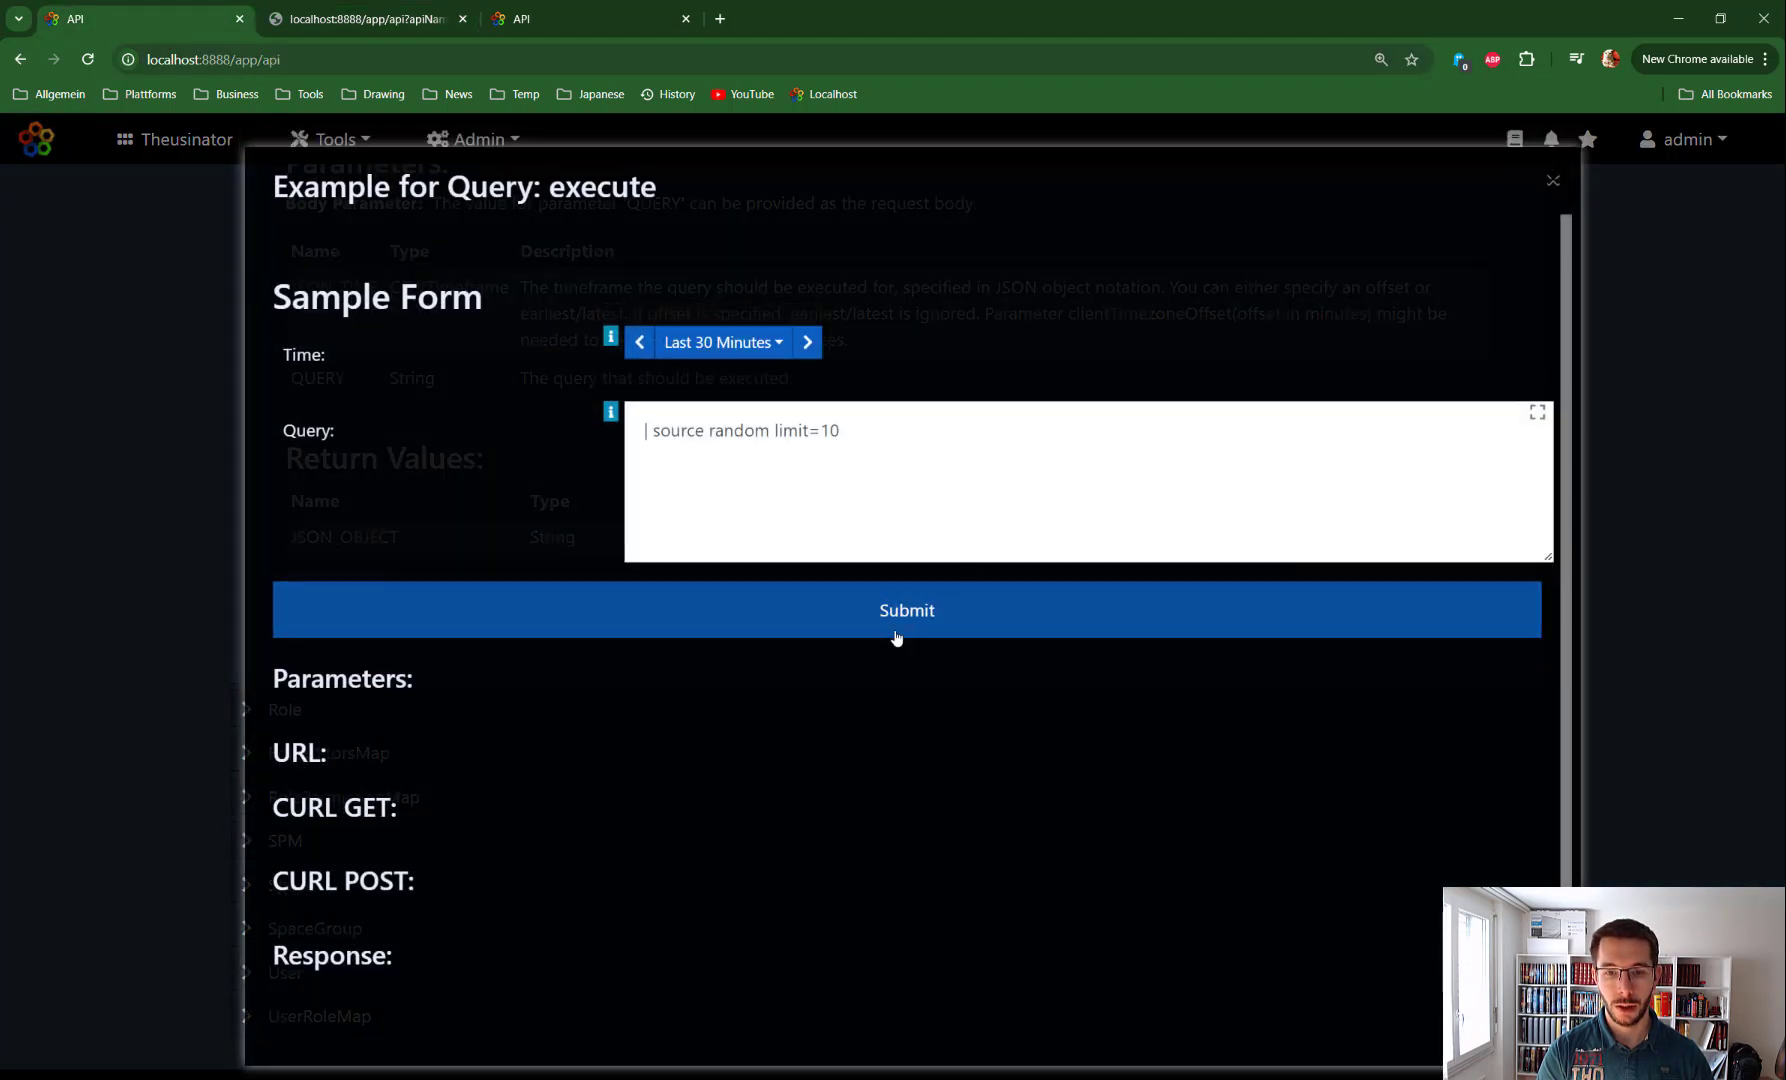
pyautogui.click(918, 612)
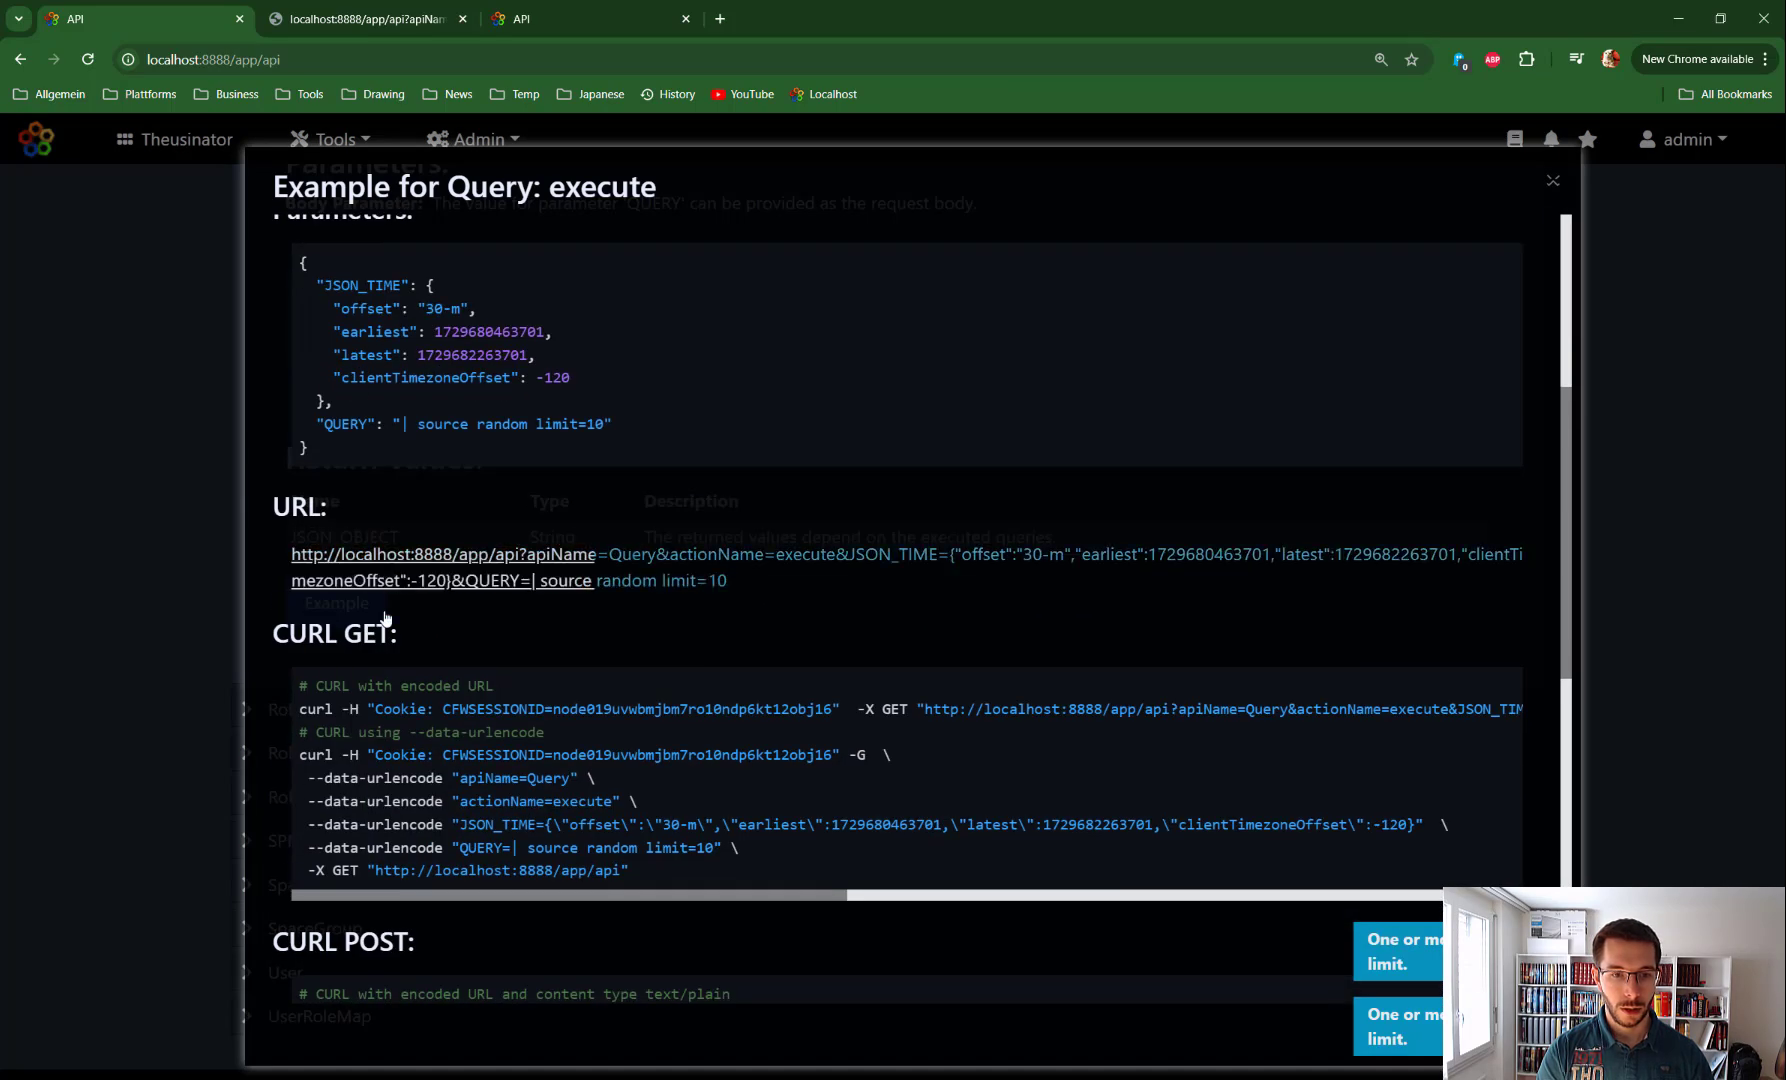
# Inspect the example's JSON response, including its messages, payload and returned records
pyautogui.scroll(-8, 445, 530)
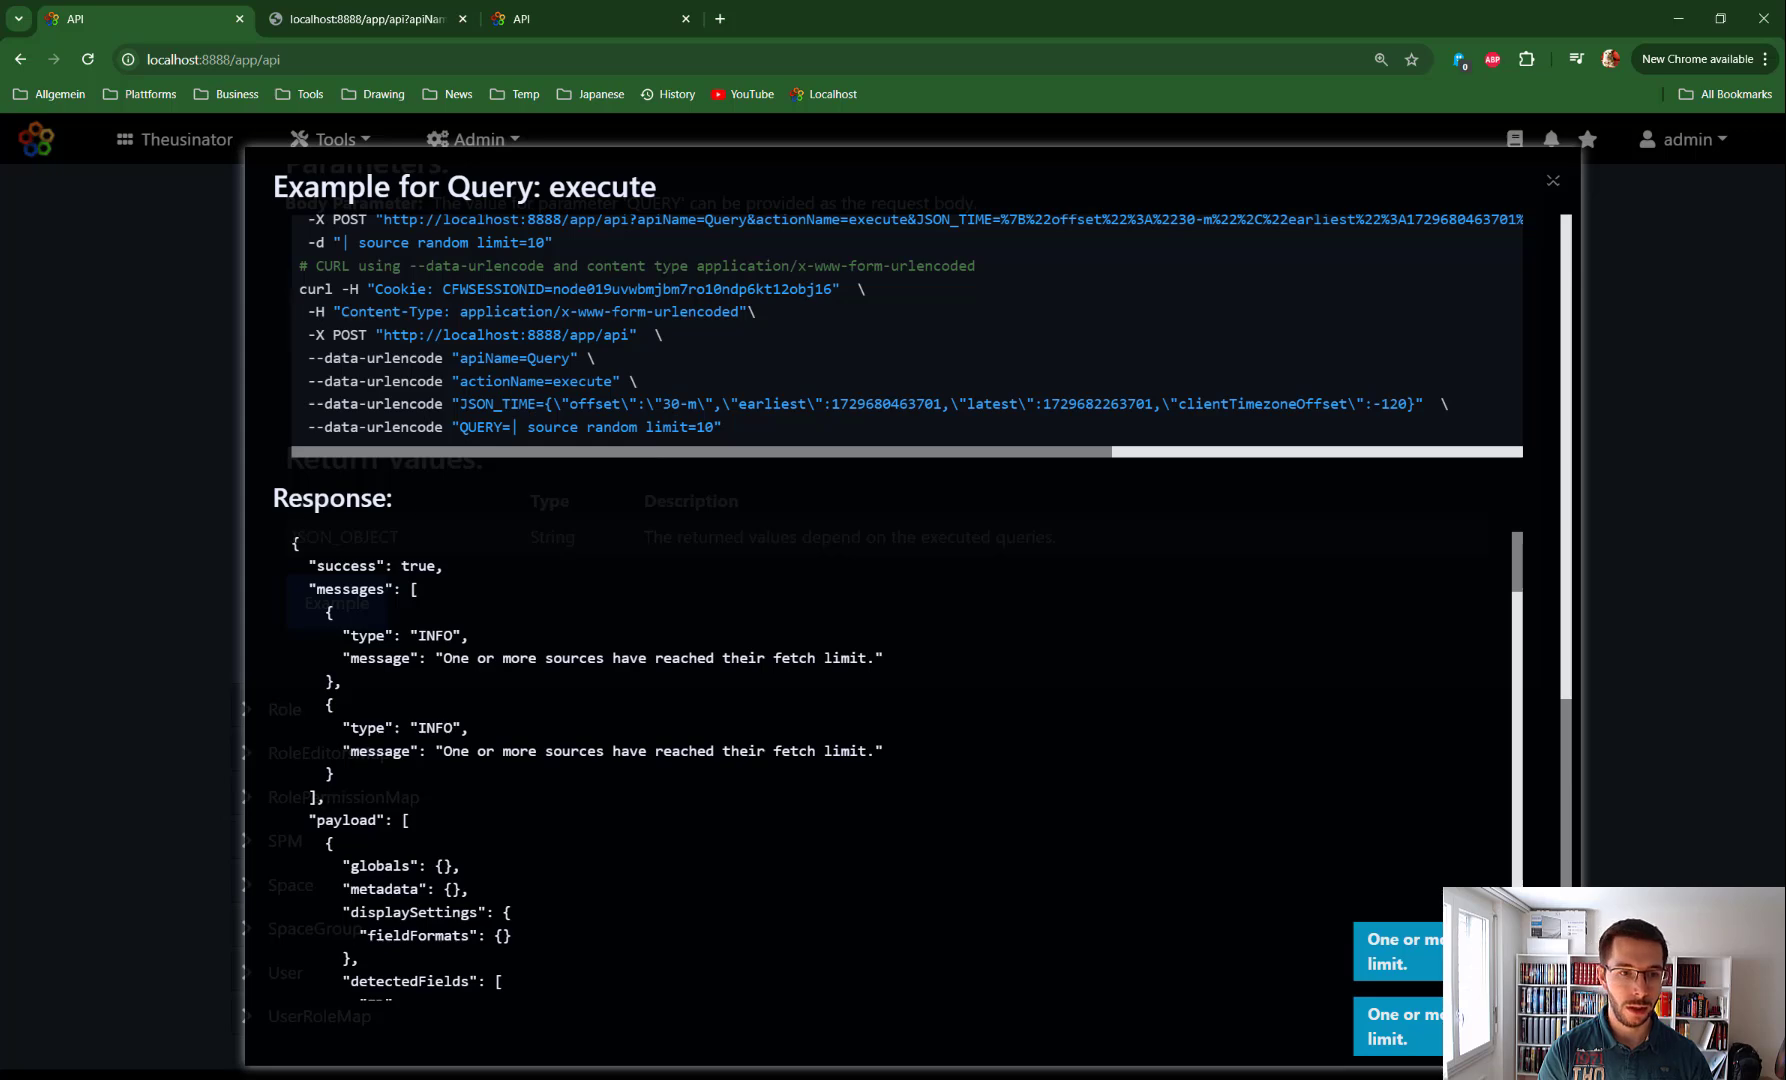
pyautogui.moveTo(292, 544); pyautogui.dragTo(565, 985)
pyautogui.scroll(-9, 523, 639)
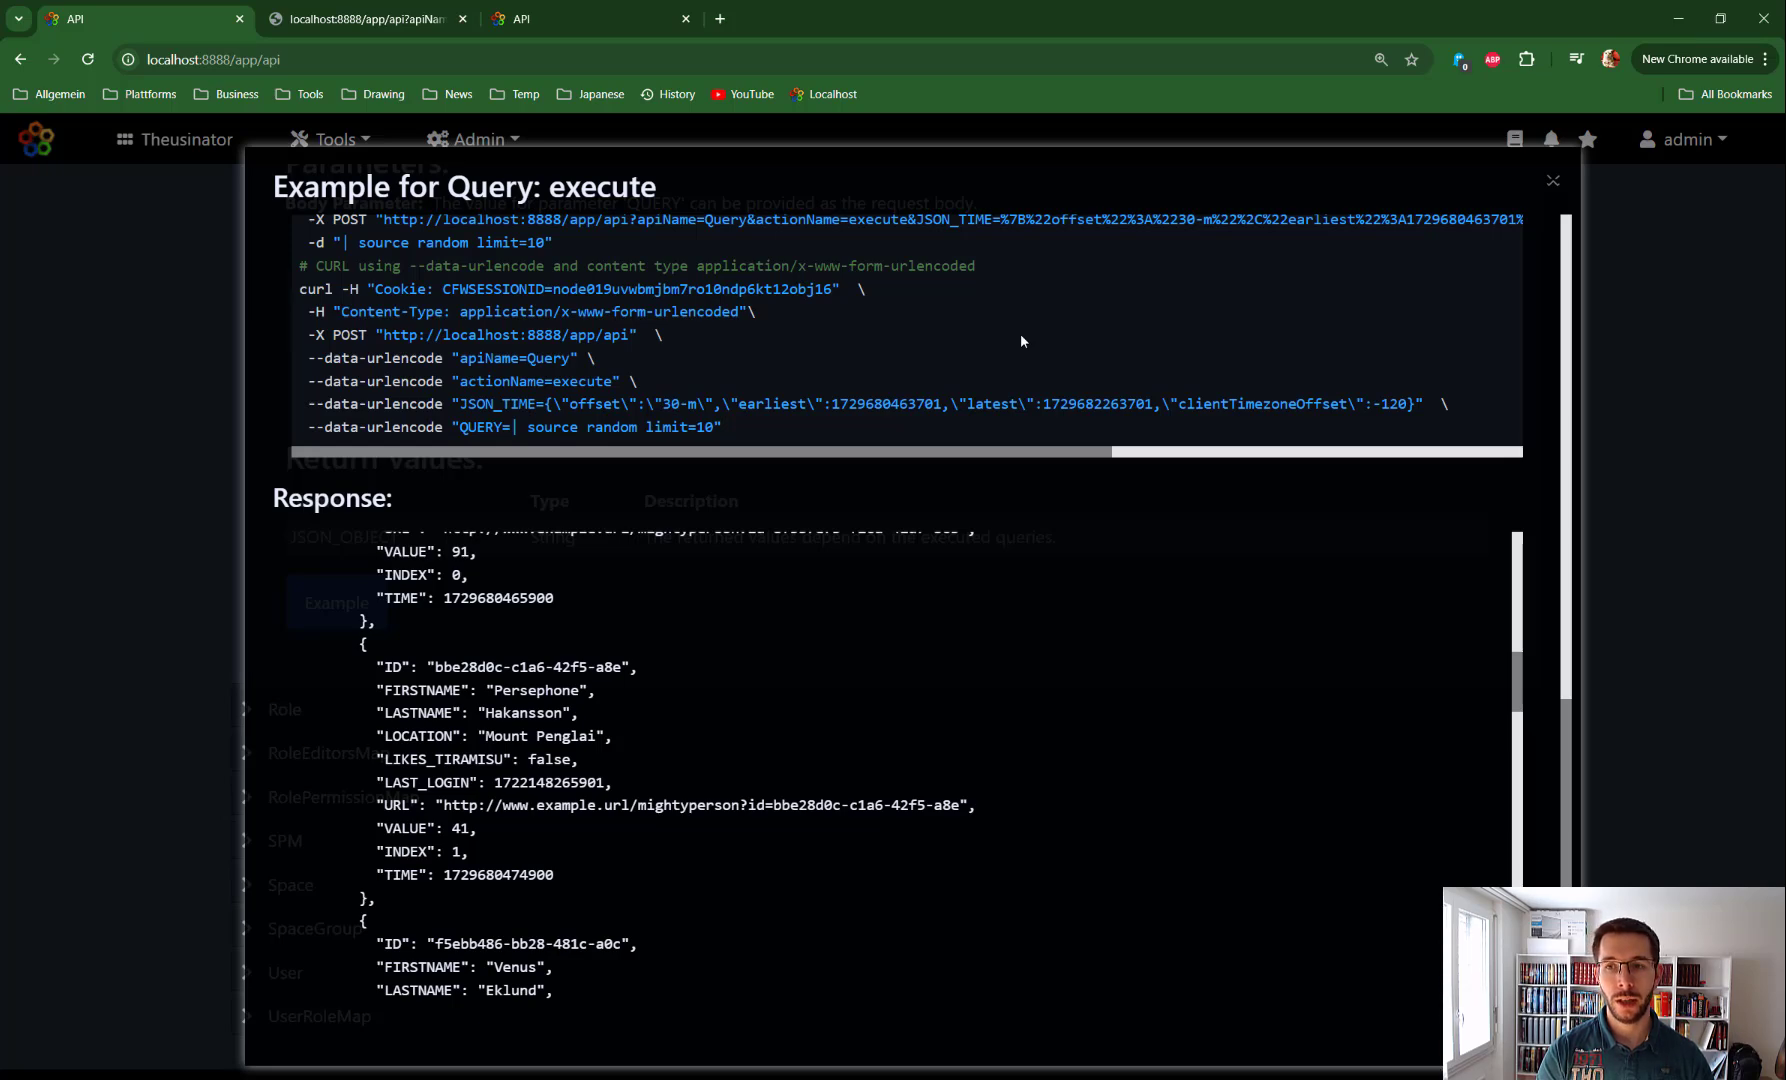
# Close the Query execute example and collapse both the execute action and the Query section of the API overview
pyautogui.click(1553, 180)
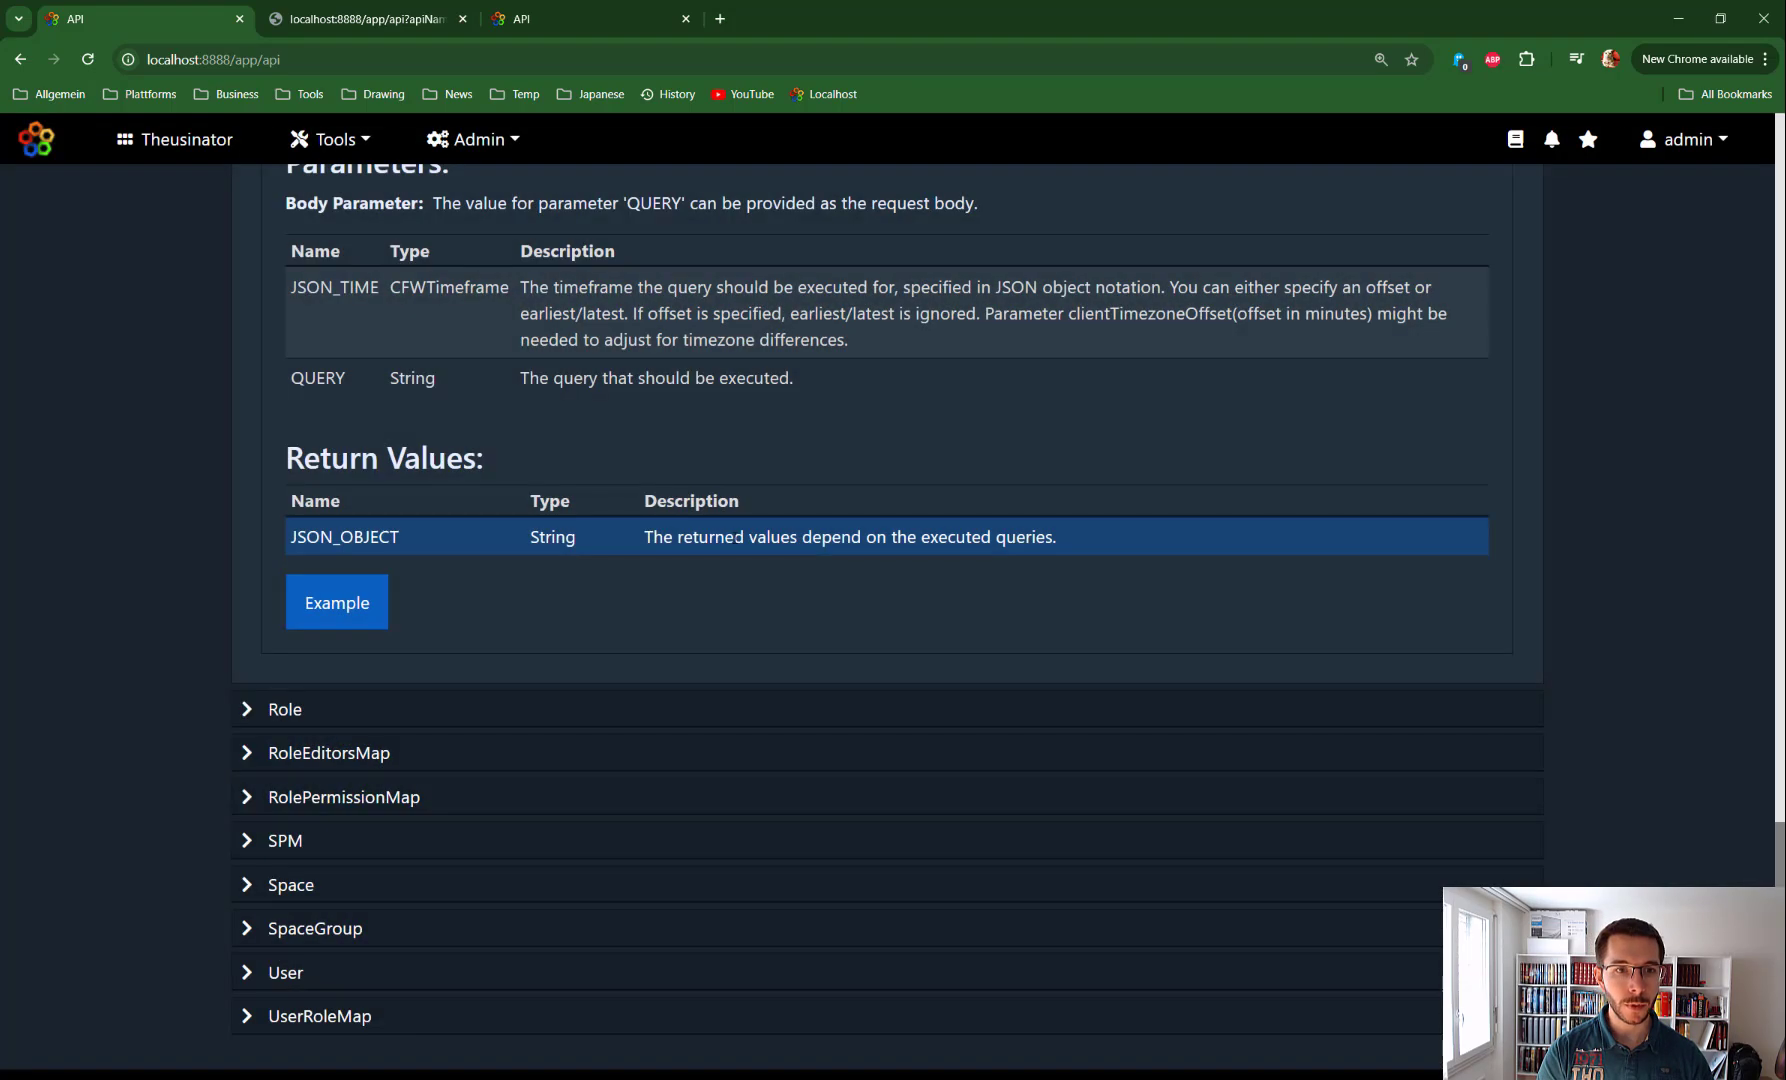
pyautogui.scroll(2, 734, 537)
pyautogui.scroll(4, 734, 537)
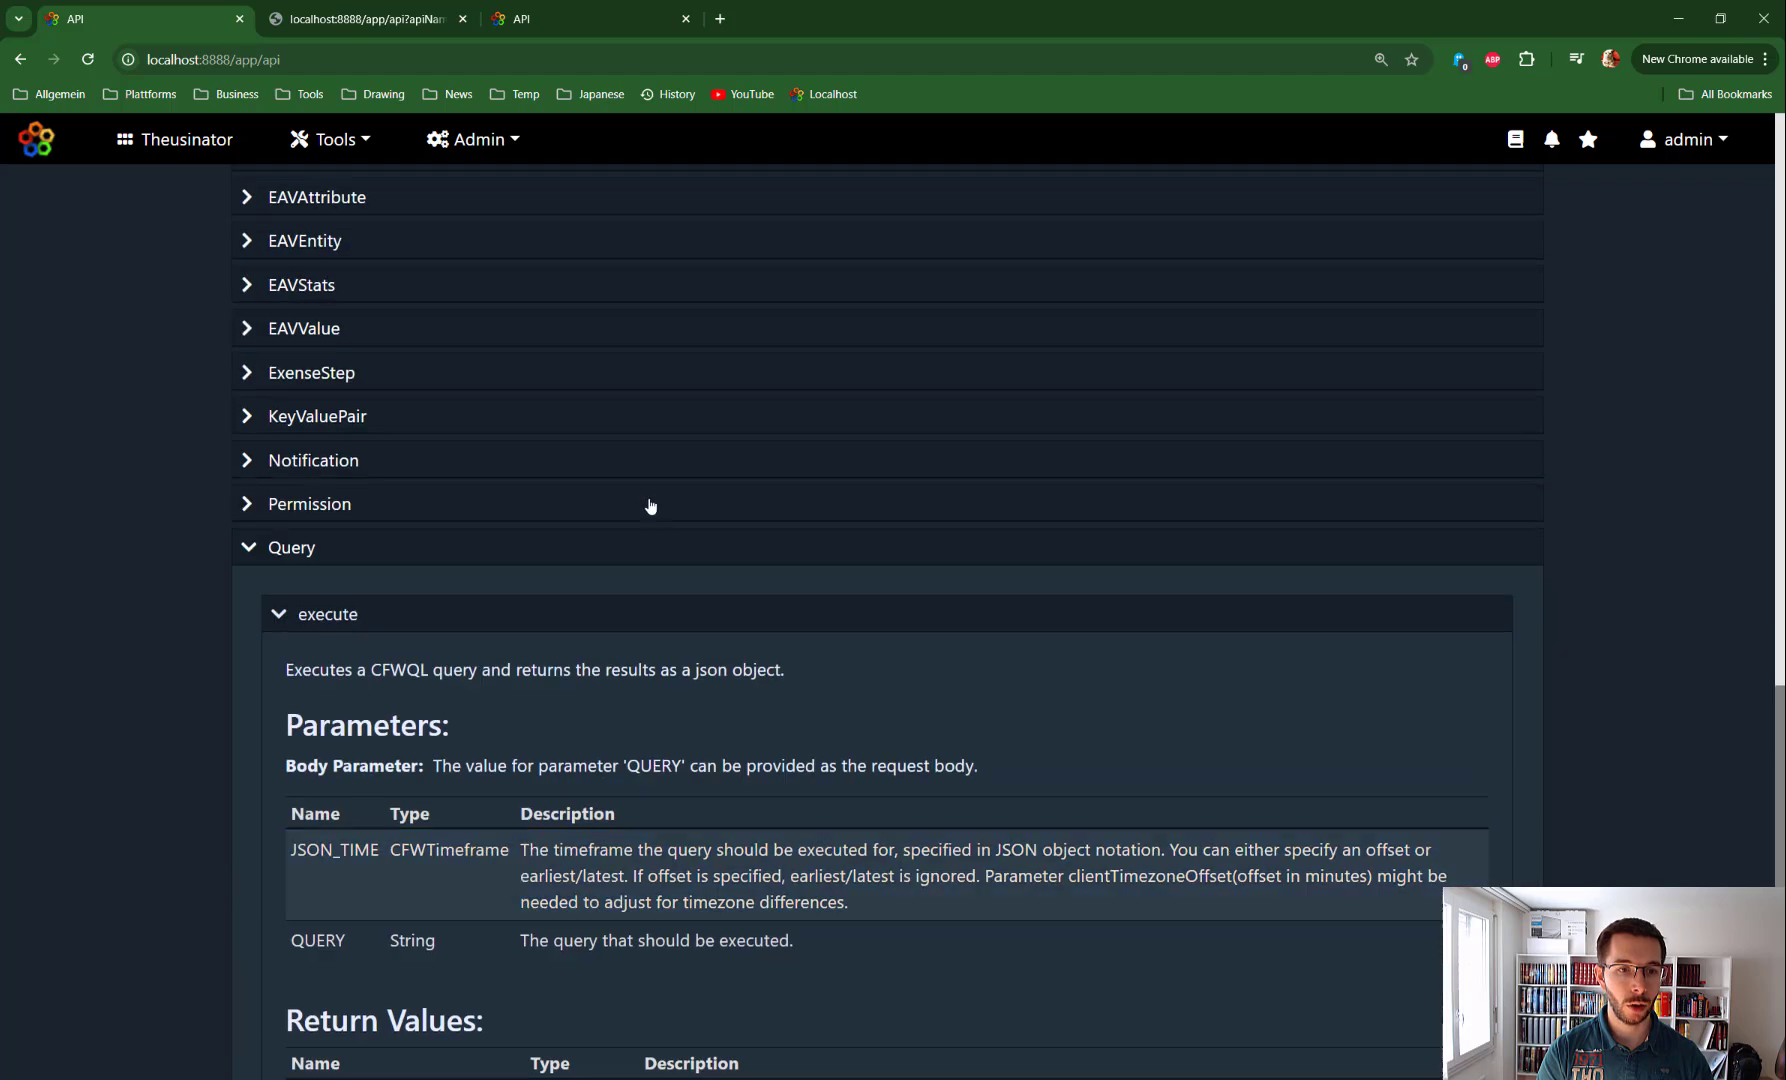
pyautogui.click(278, 614)
pyautogui.click(250, 553)
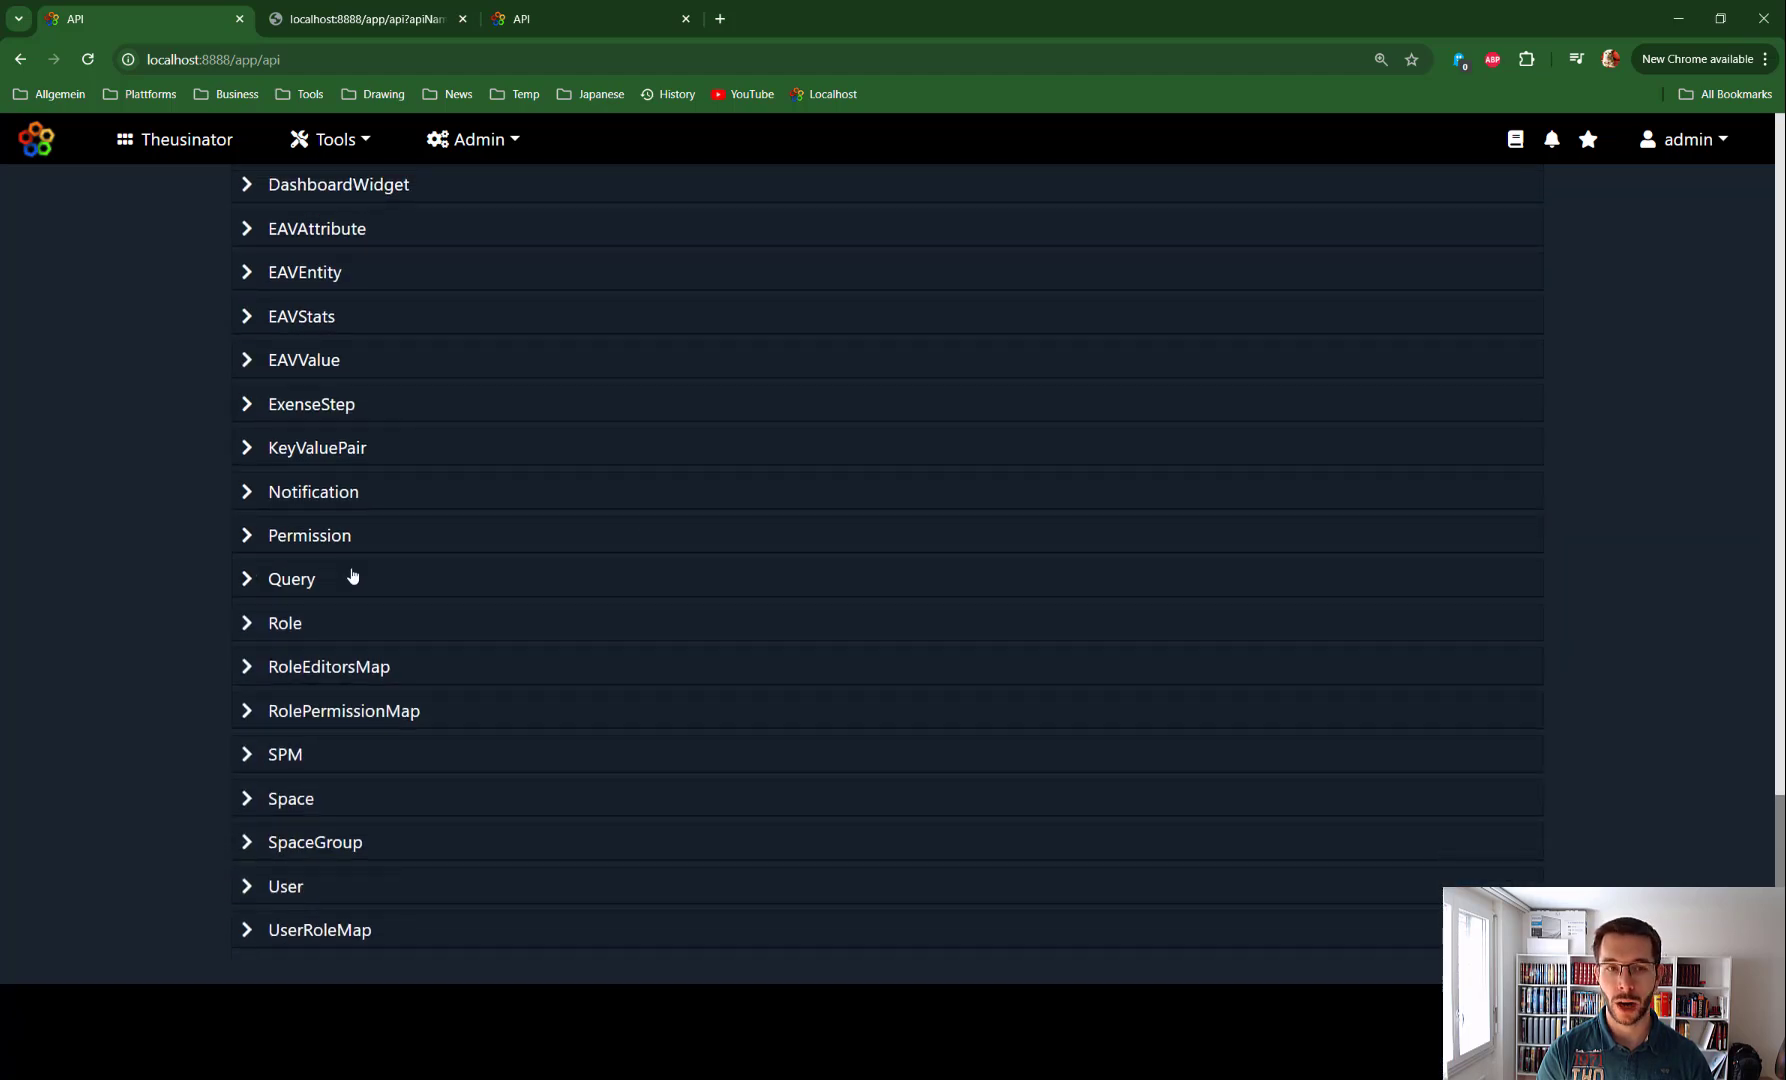
# Expand the pushStatsCSV action under EAVStats and open its example form
pyautogui.scroll(2, 364, 565)
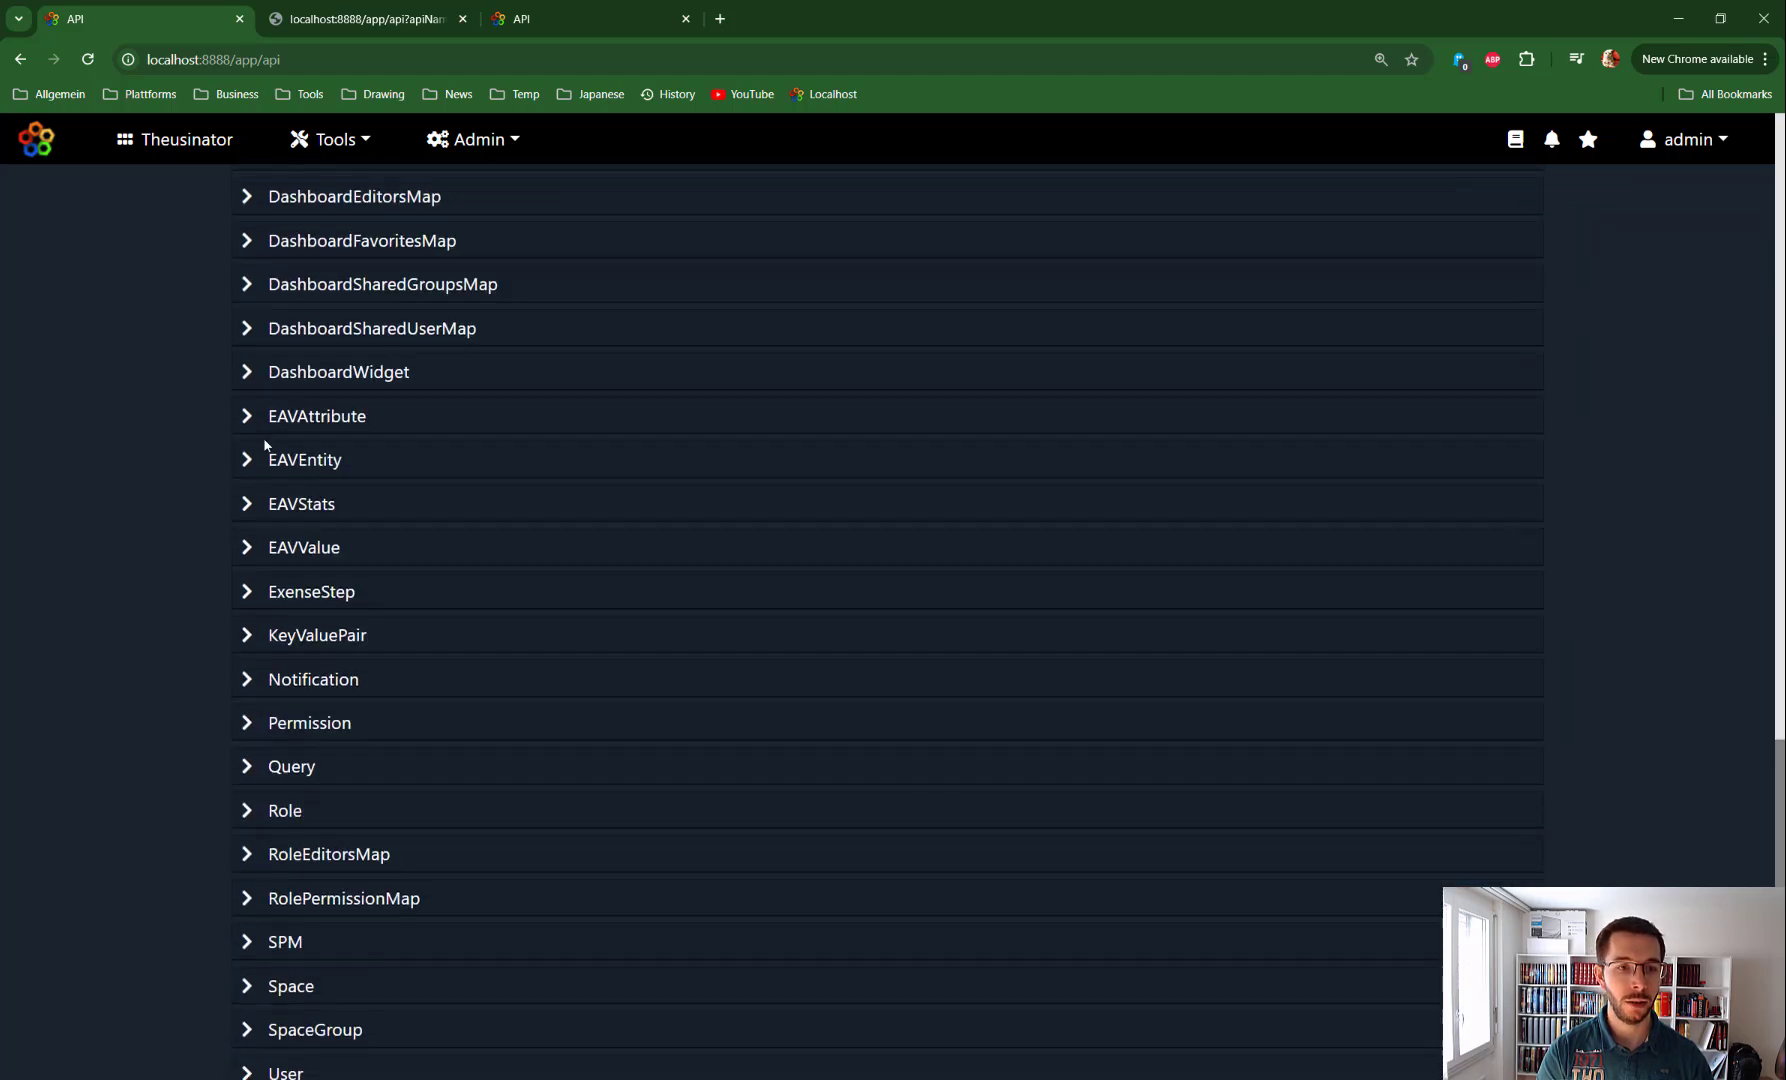
pyautogui.click(248, 505)
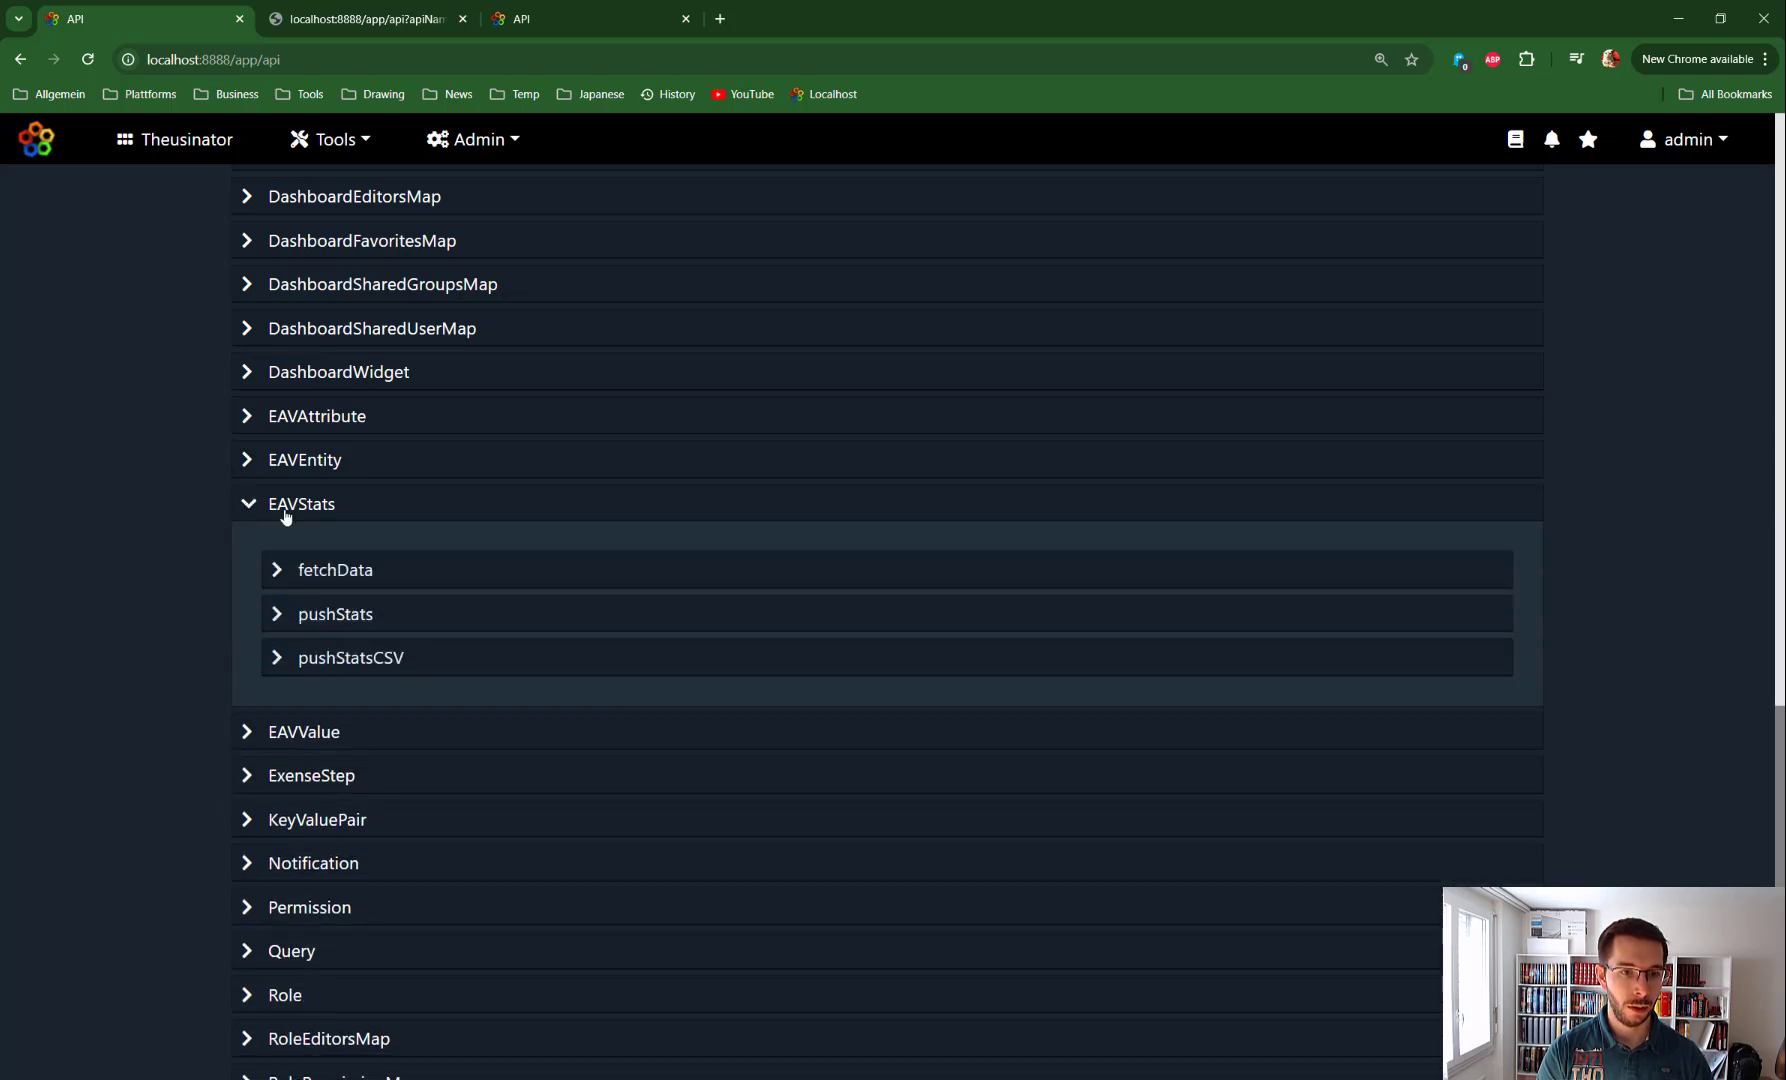
pyautogui.click(275, 660)
pyautogui.scroll(-5, 375, 686)
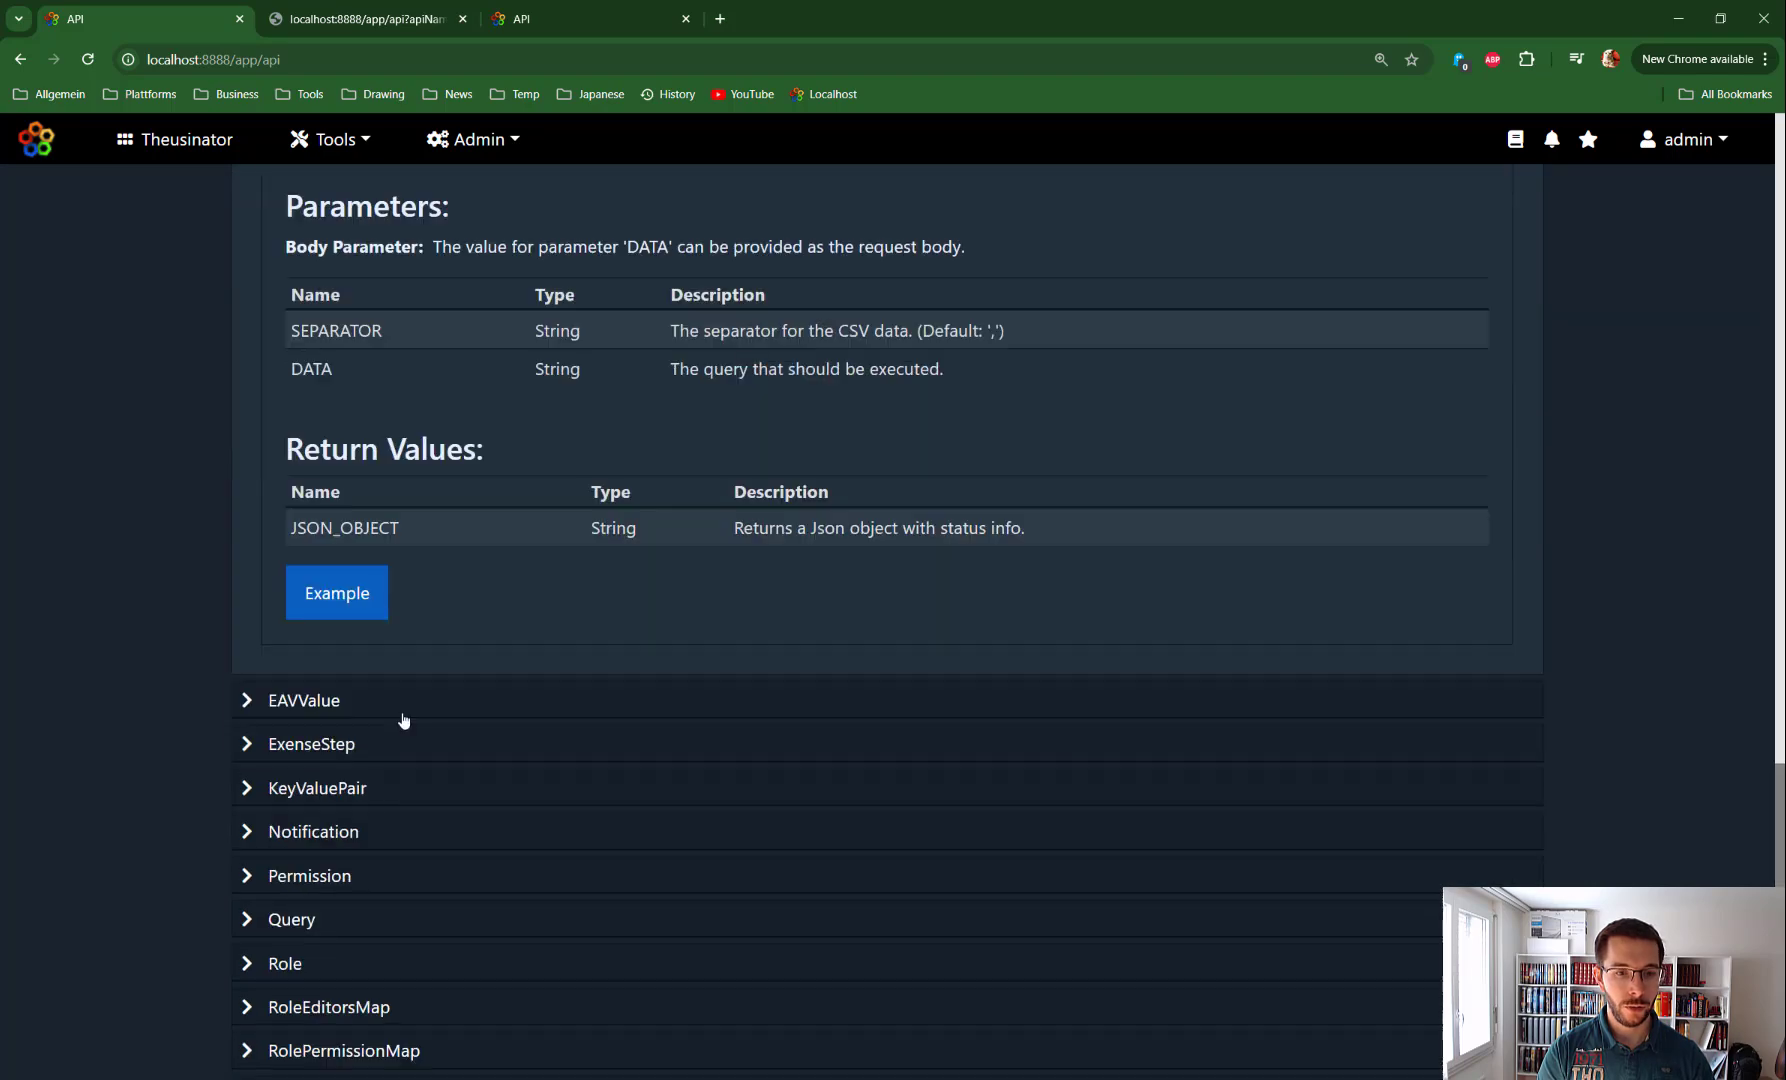
pyautogui.click(343, 617)
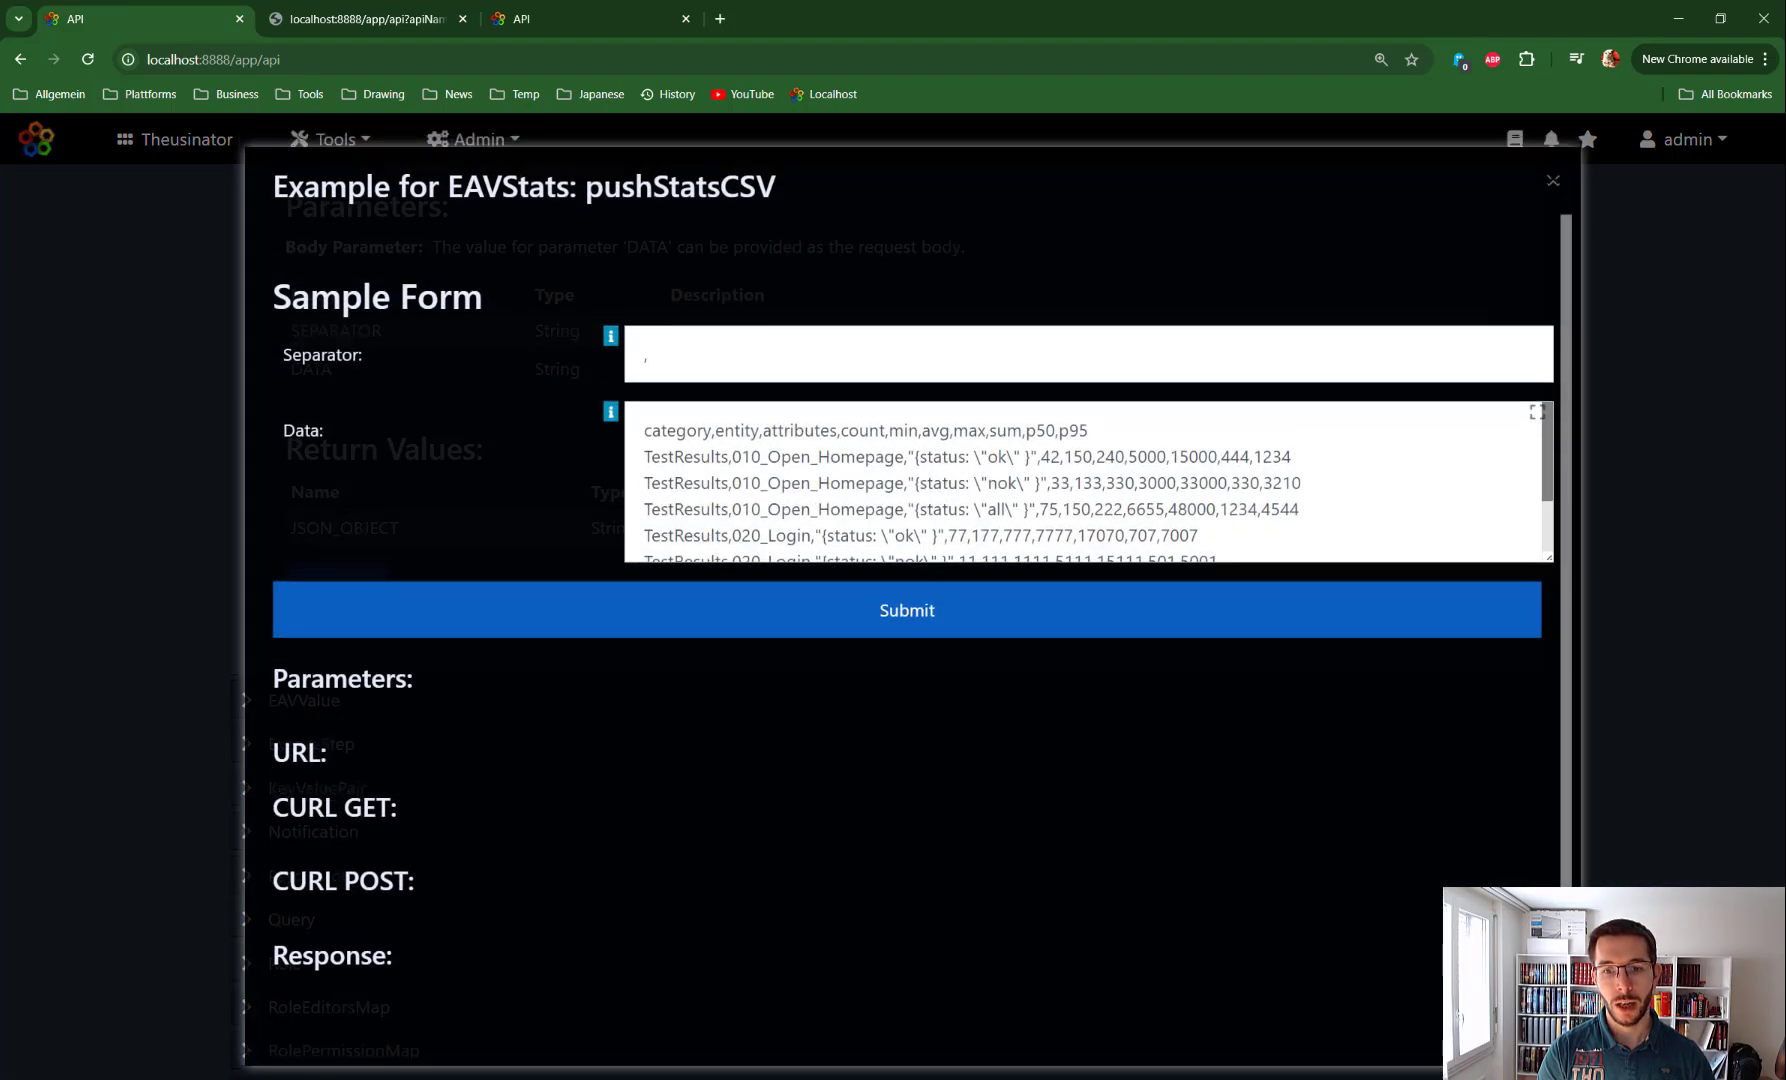
# Submit the pushStatsCSV example with its sample CSV data and review the generated parameters, URL, CURL GET and POST requests, and JSON response
pyautogui.click(897, 622)
pyautogui.scroll(-4, 564, 777)
pyautogui.scroll(1, 622, 671)
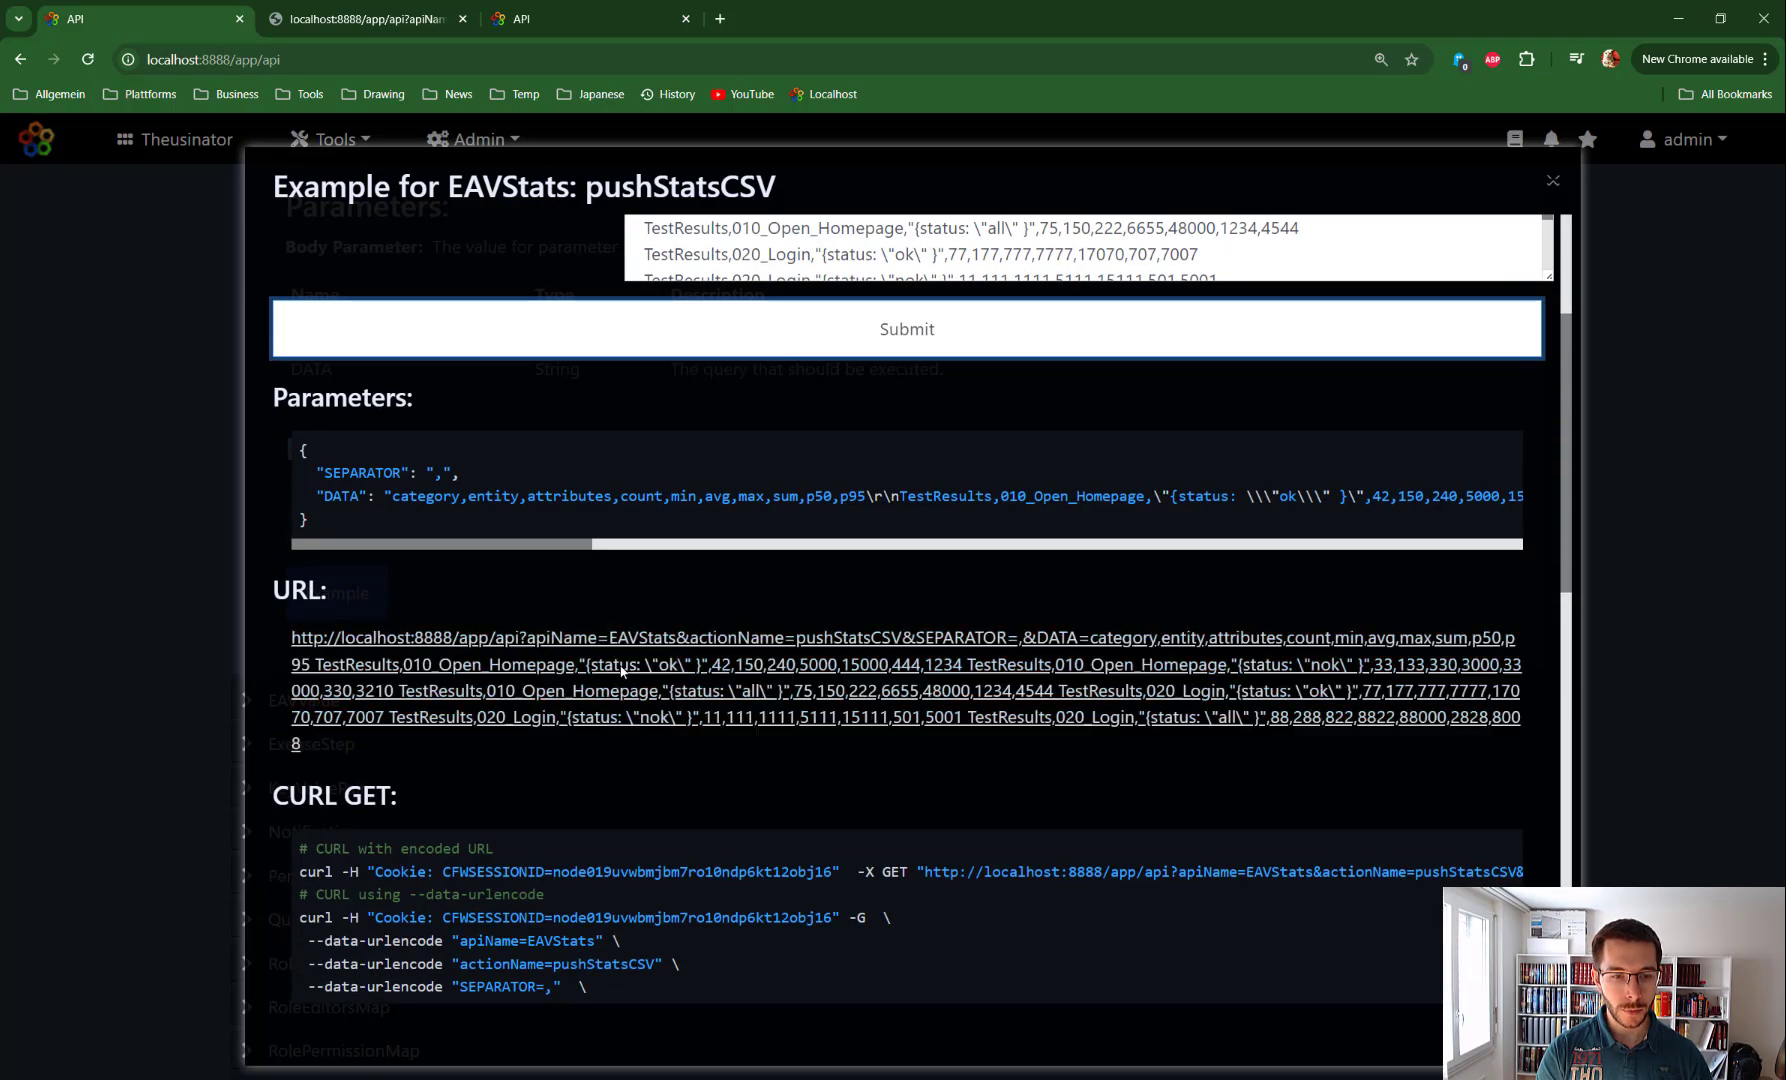
pyautogui.scroll(-10, 650, 700)
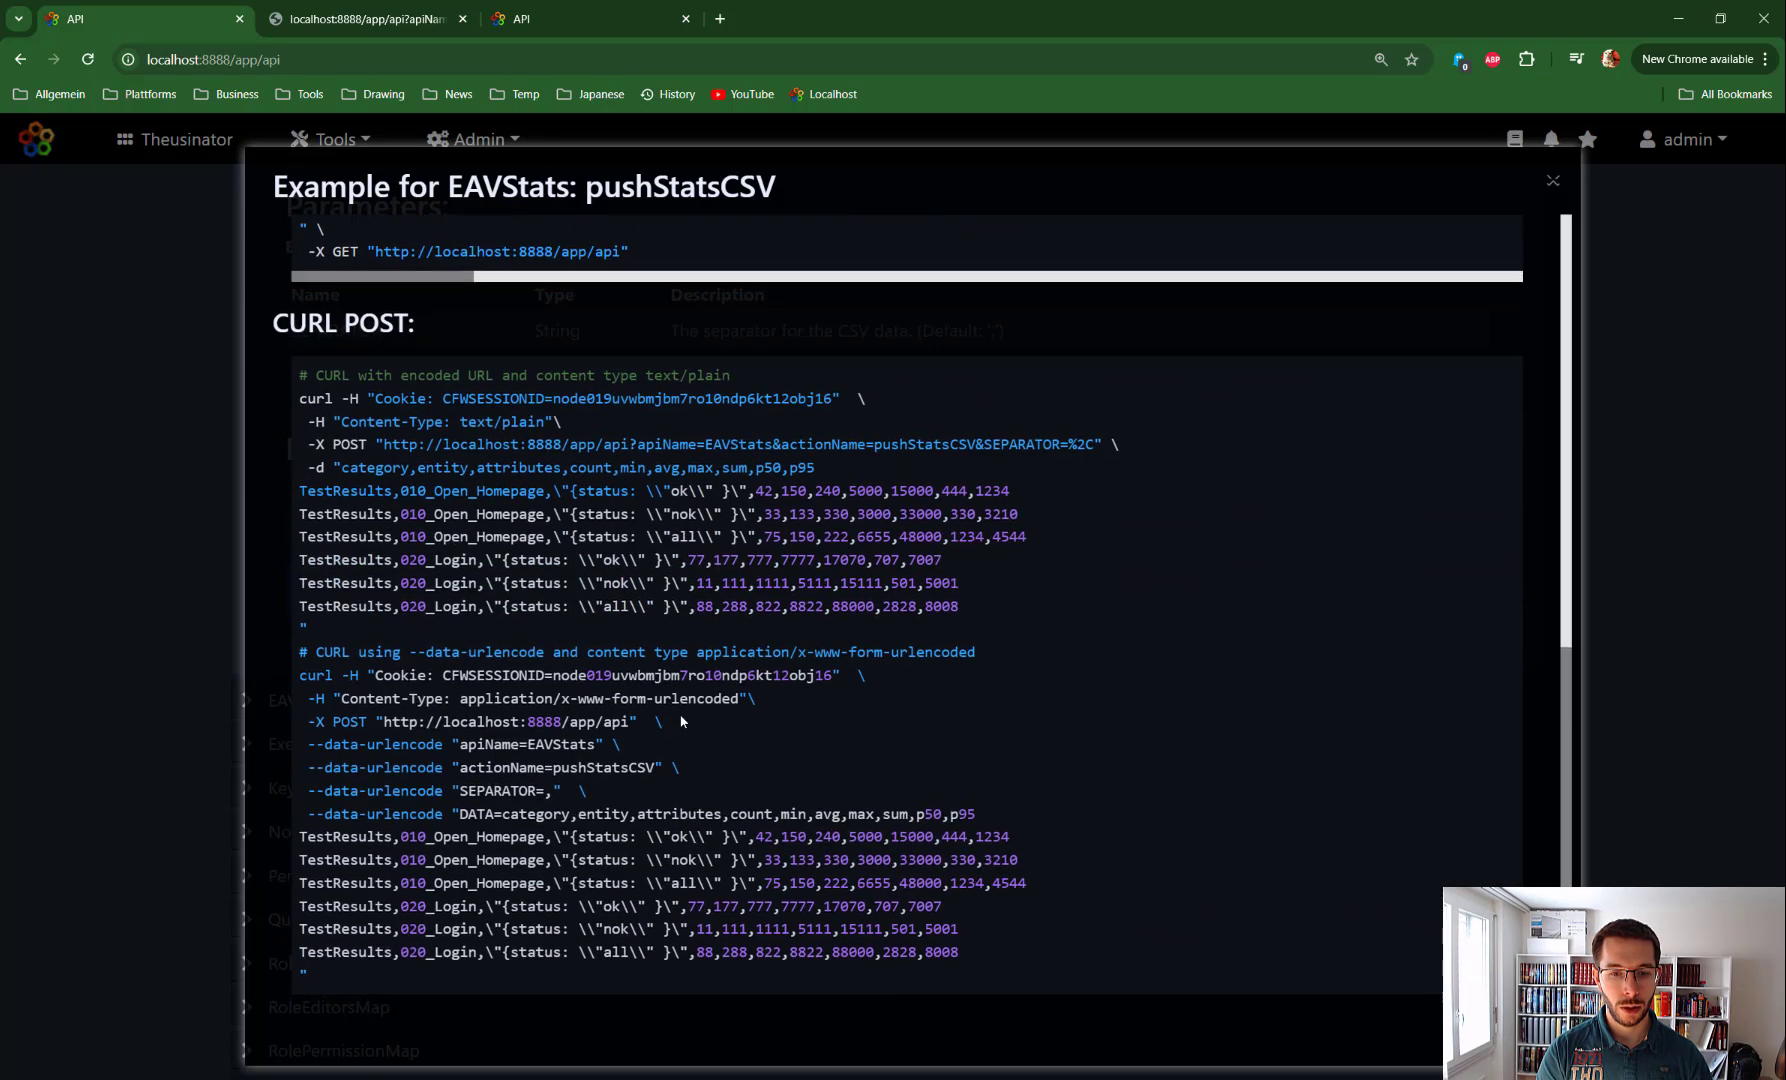
pyautogui.scroll(-2, 681, 721)
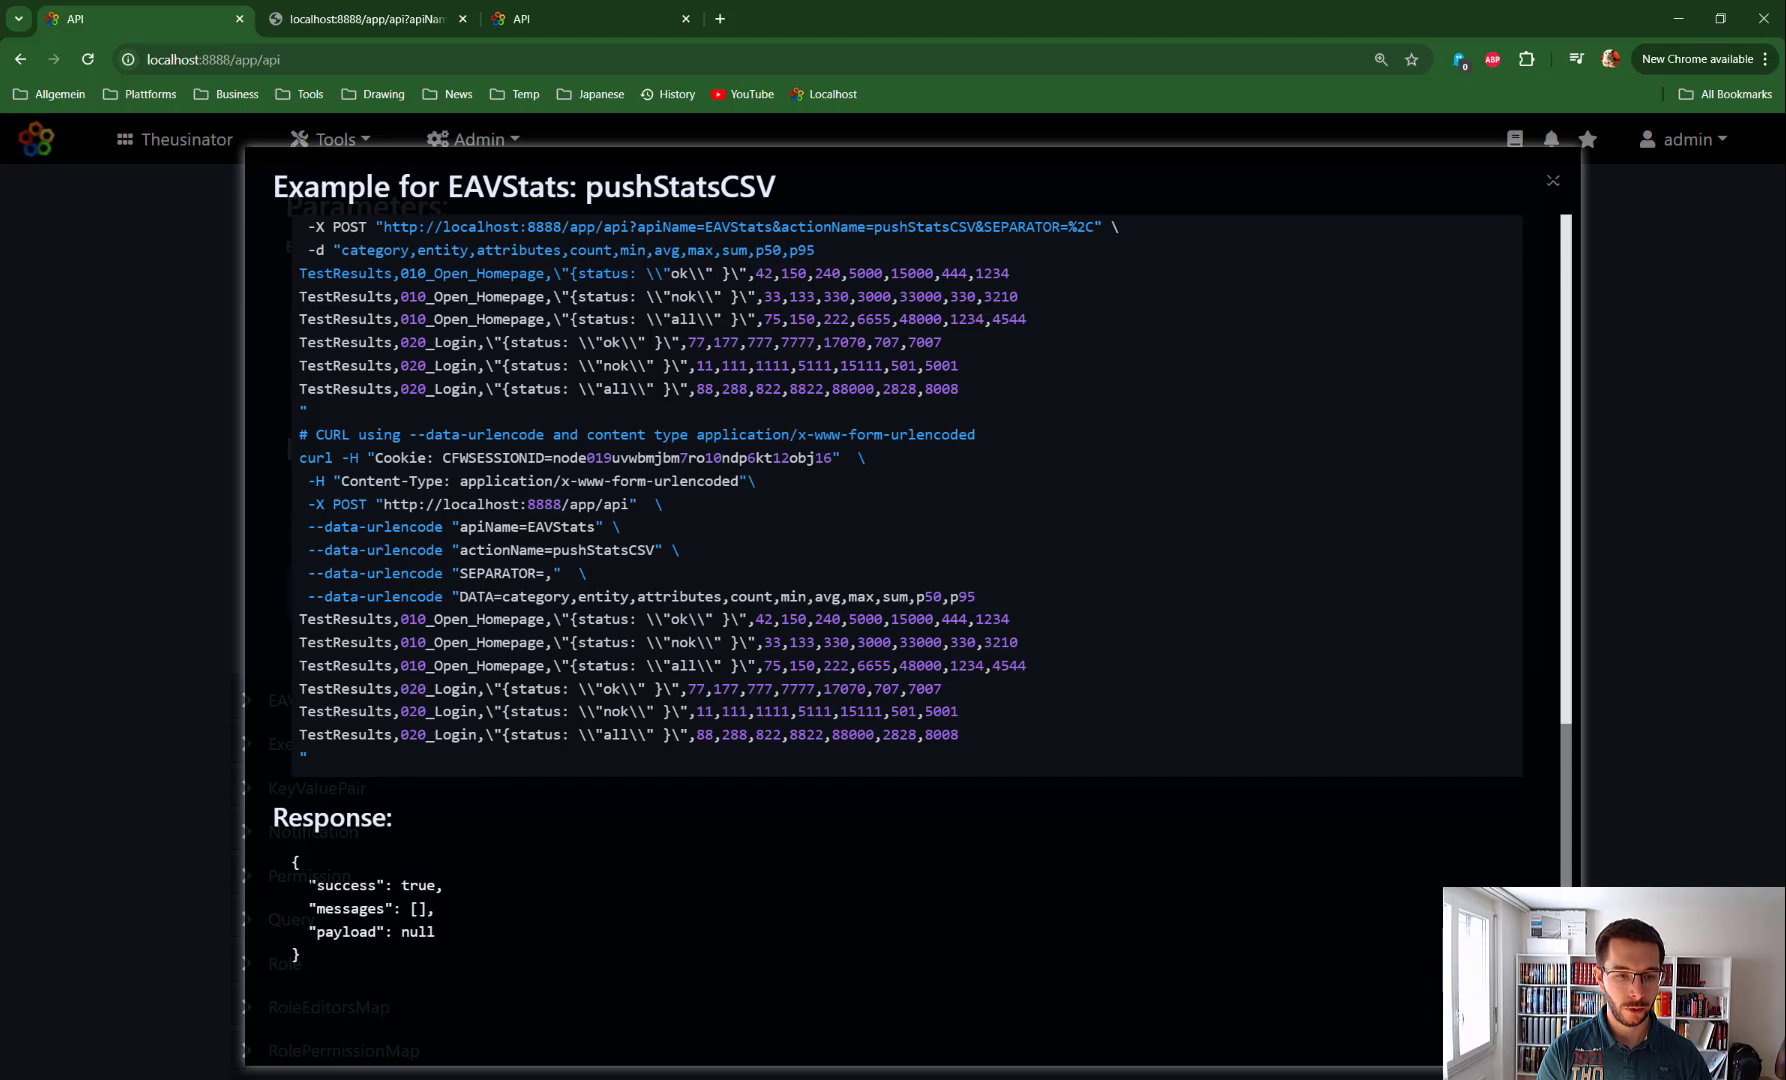
pyautogui.moveTo(309, 885); pyautogui.dragTo(491, 929)
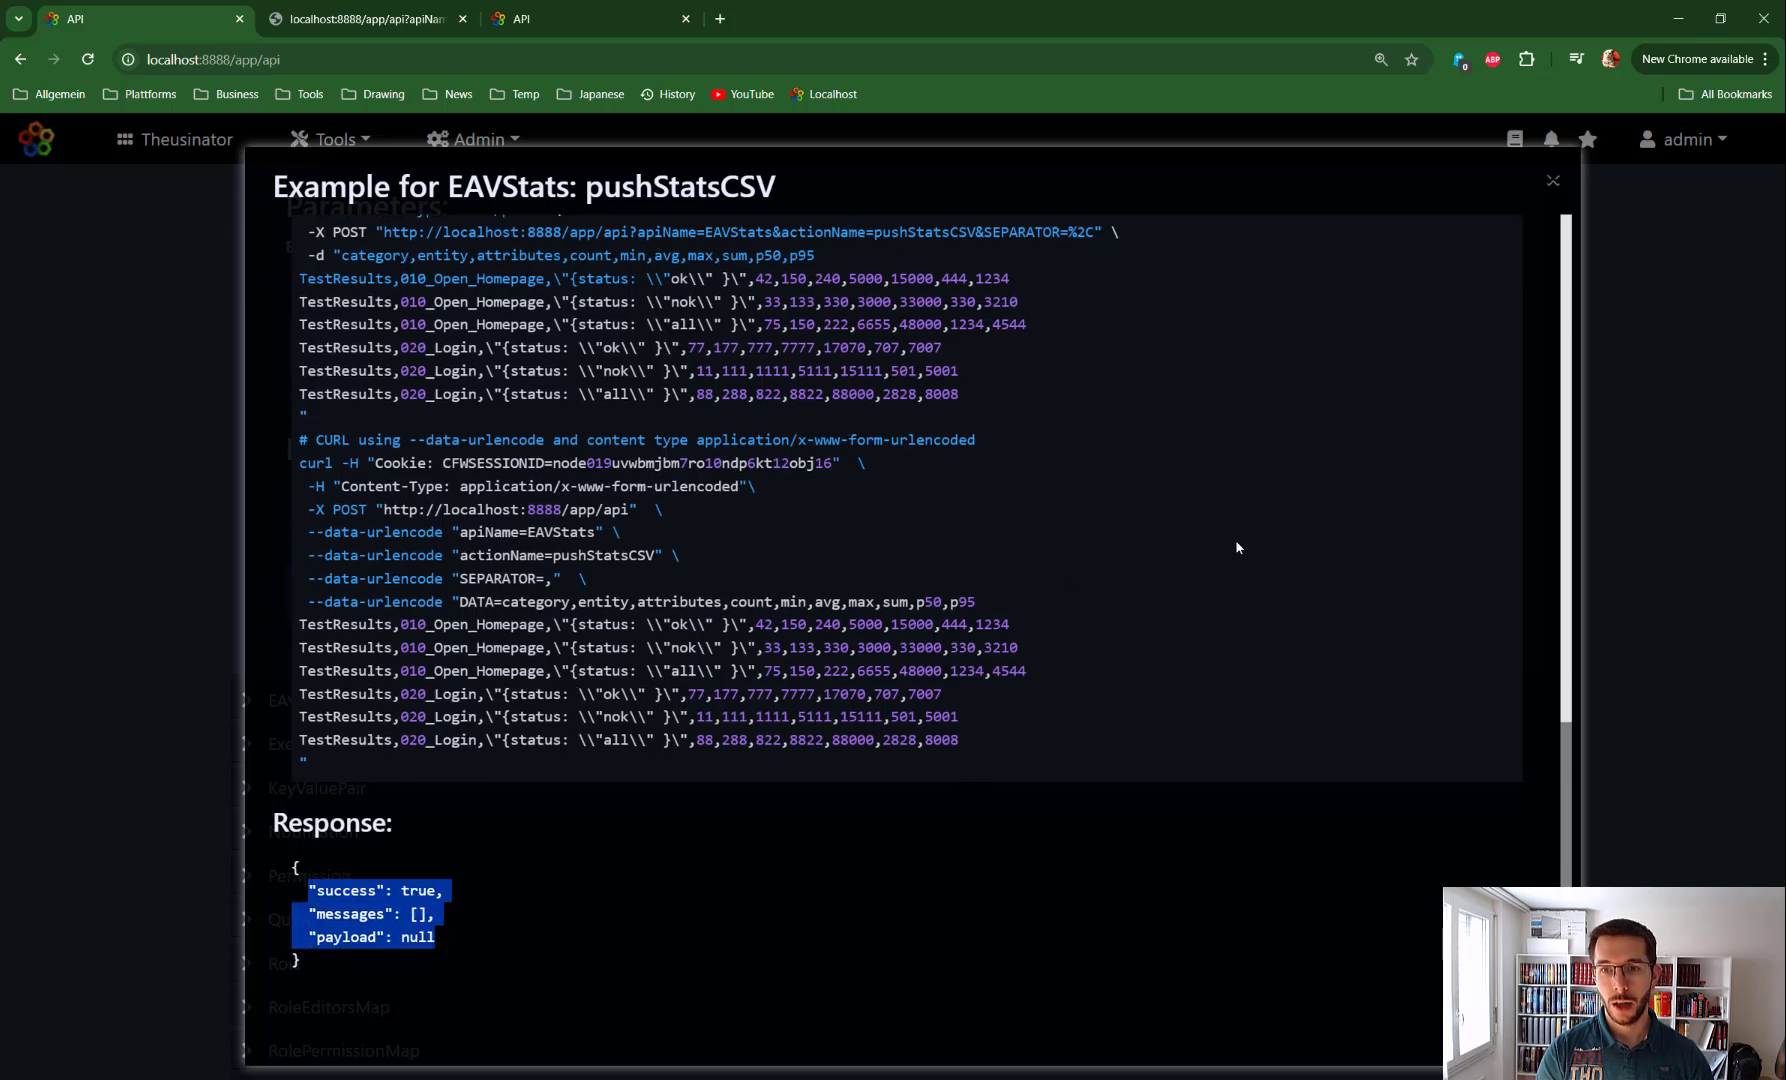
pyautogui.scroll(6, 1235, 539)
pyautogui.scroll(6, 1125, 514)
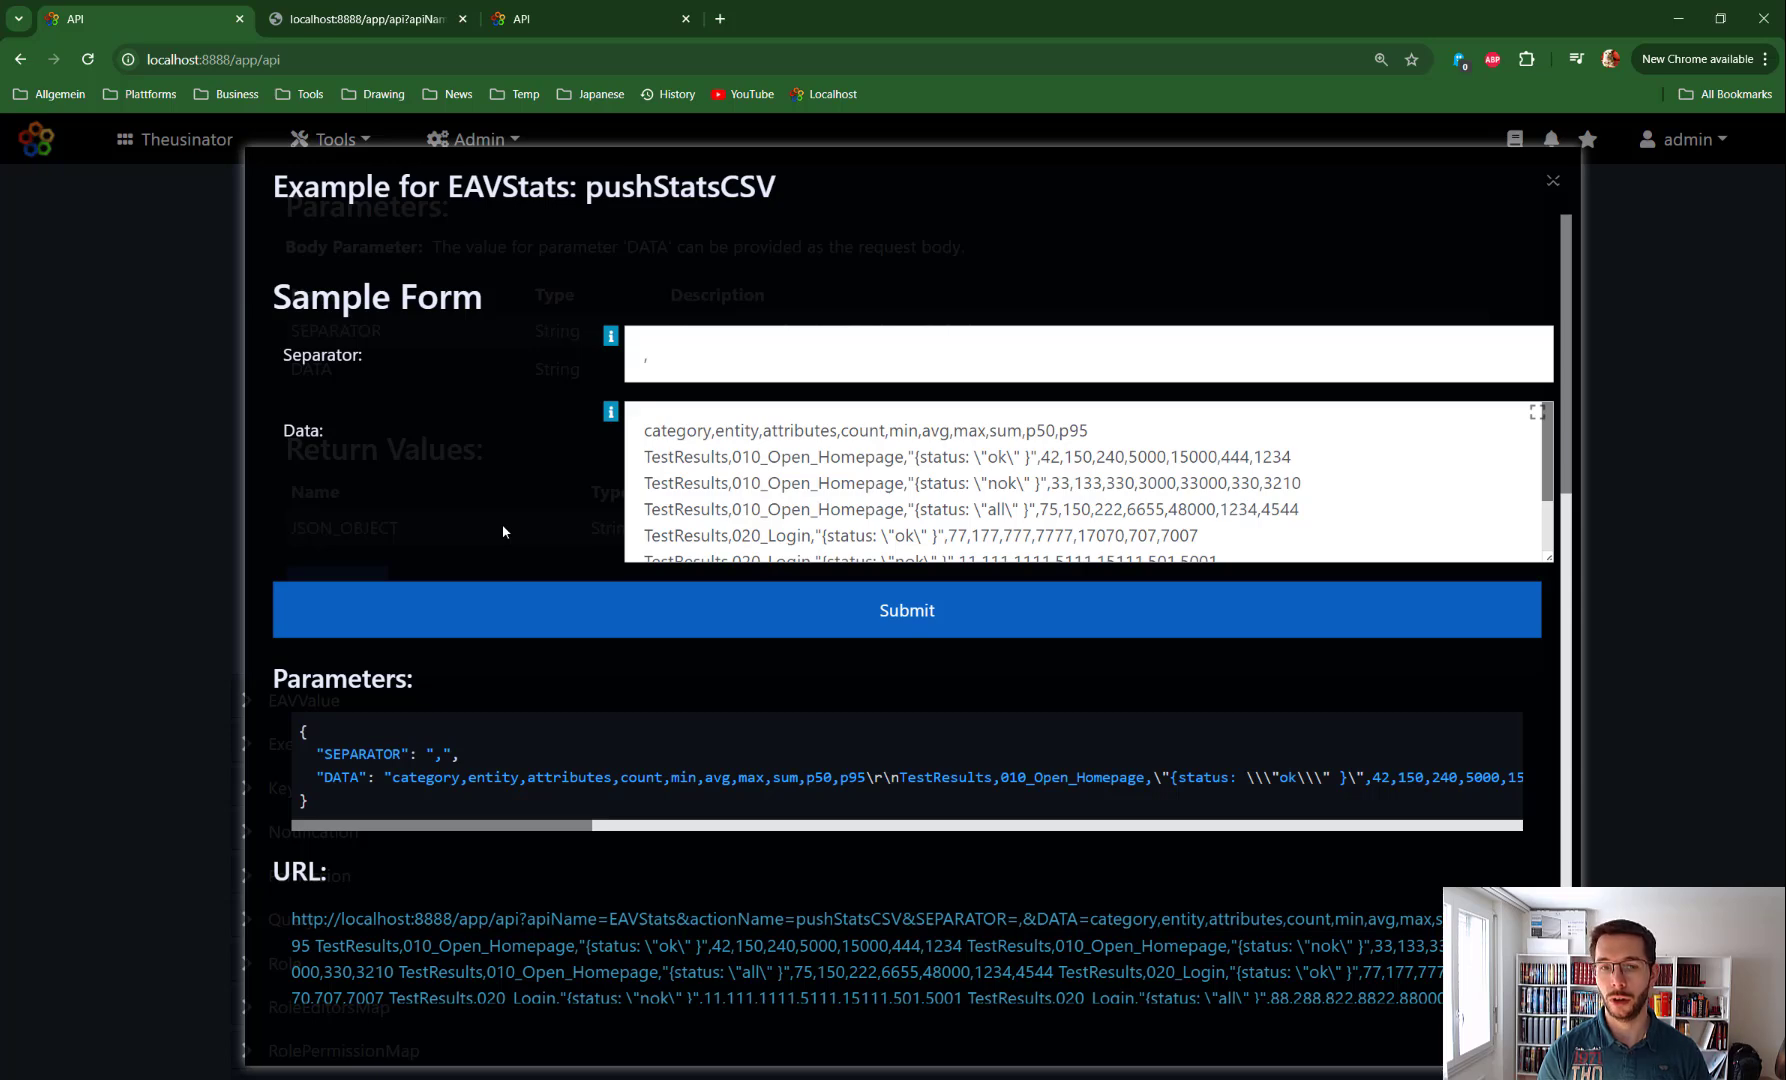
# Close the pushStatsCSV example, collapse the Login and Usage section and go to the API token management page
pyautogui.click(1553, 186)
pyautogui.scroll(20, 670, 470)
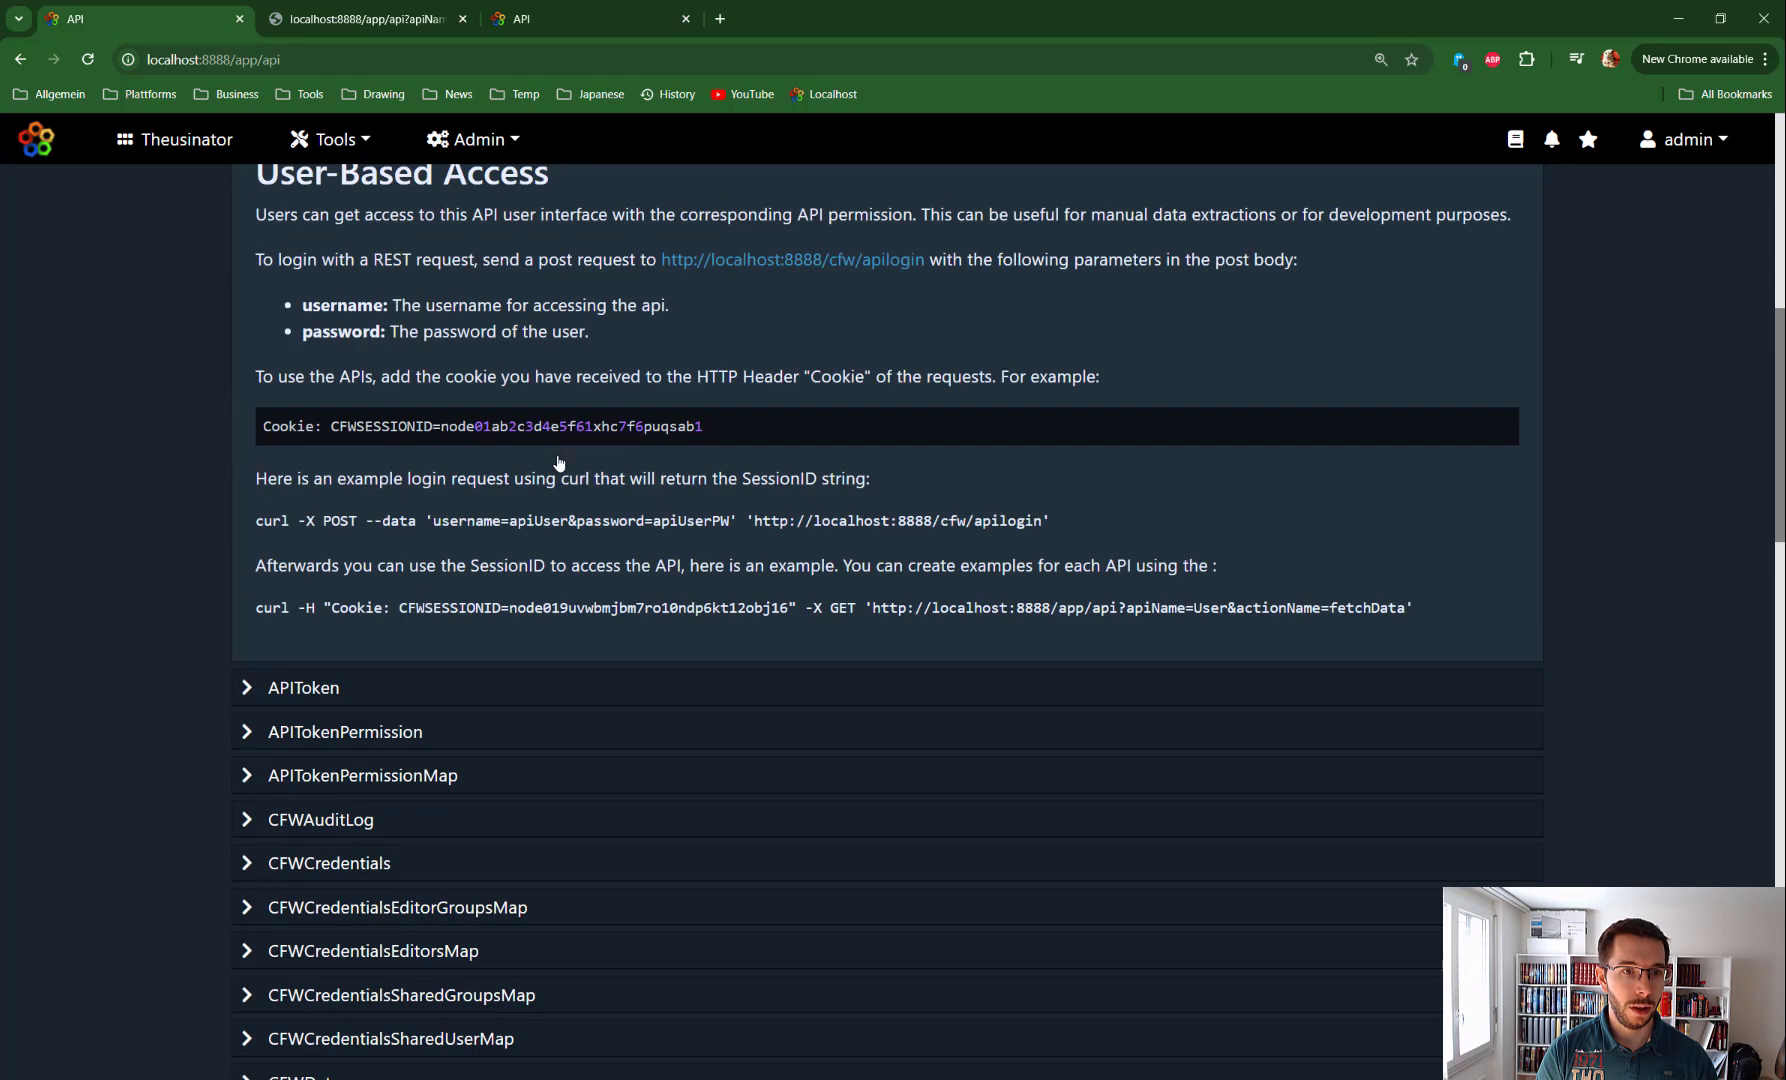
pyautogui.scroll(8, 558, 463)
pyautogui.click(260, 394)
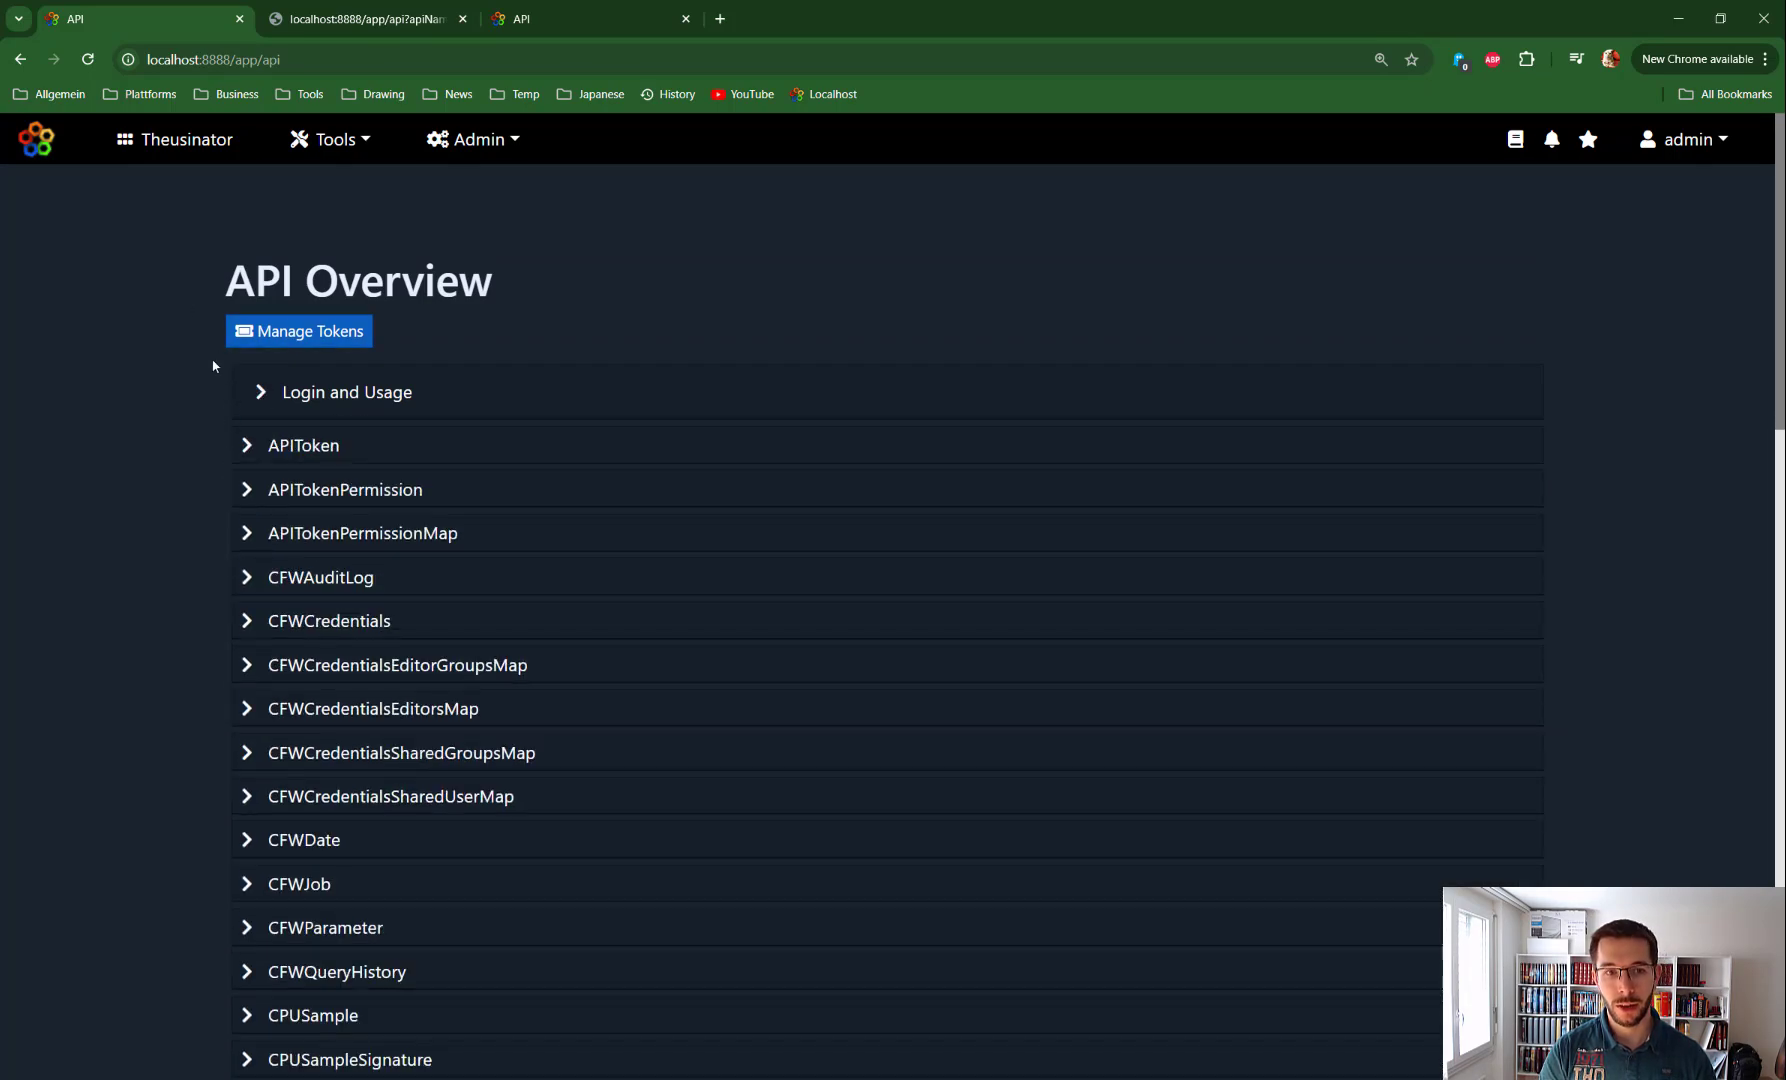
pyautogui.click(300, 340)
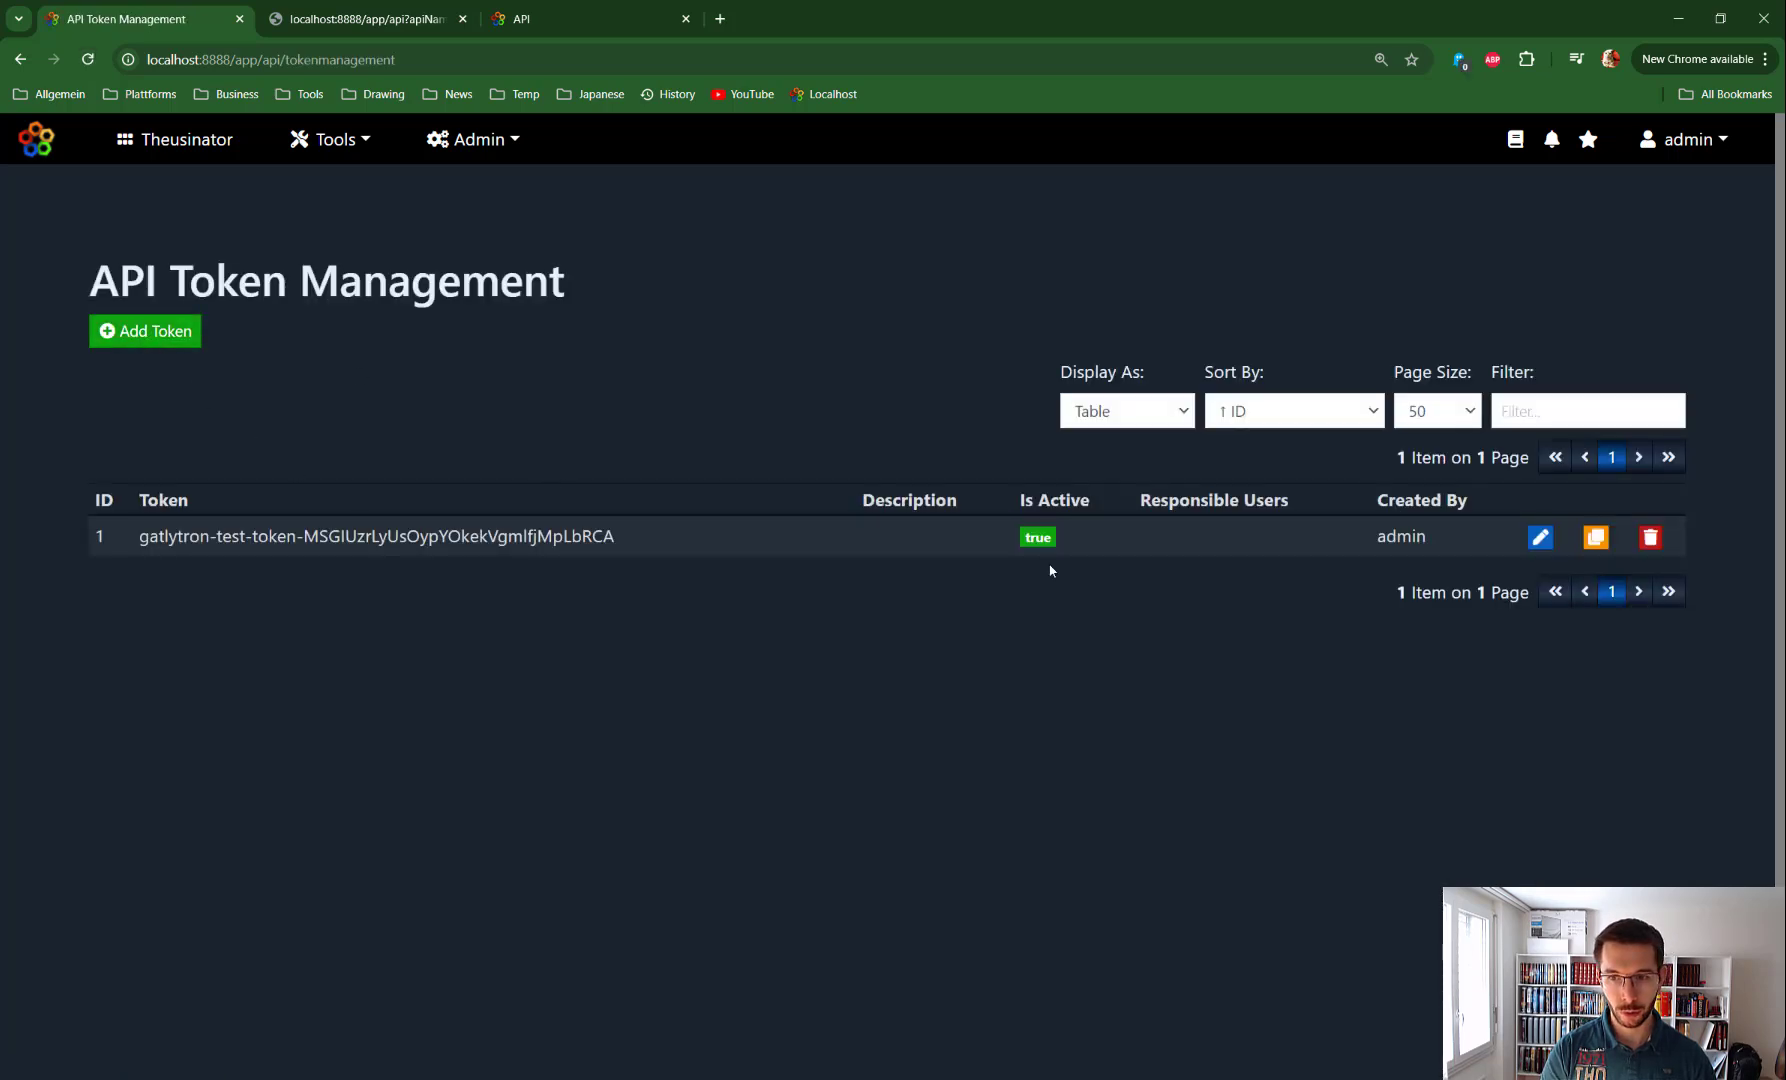
# Start creating a new API token and put the prefix "tutorial-" in front of the generated token value
pyautogui.click(143, 336)
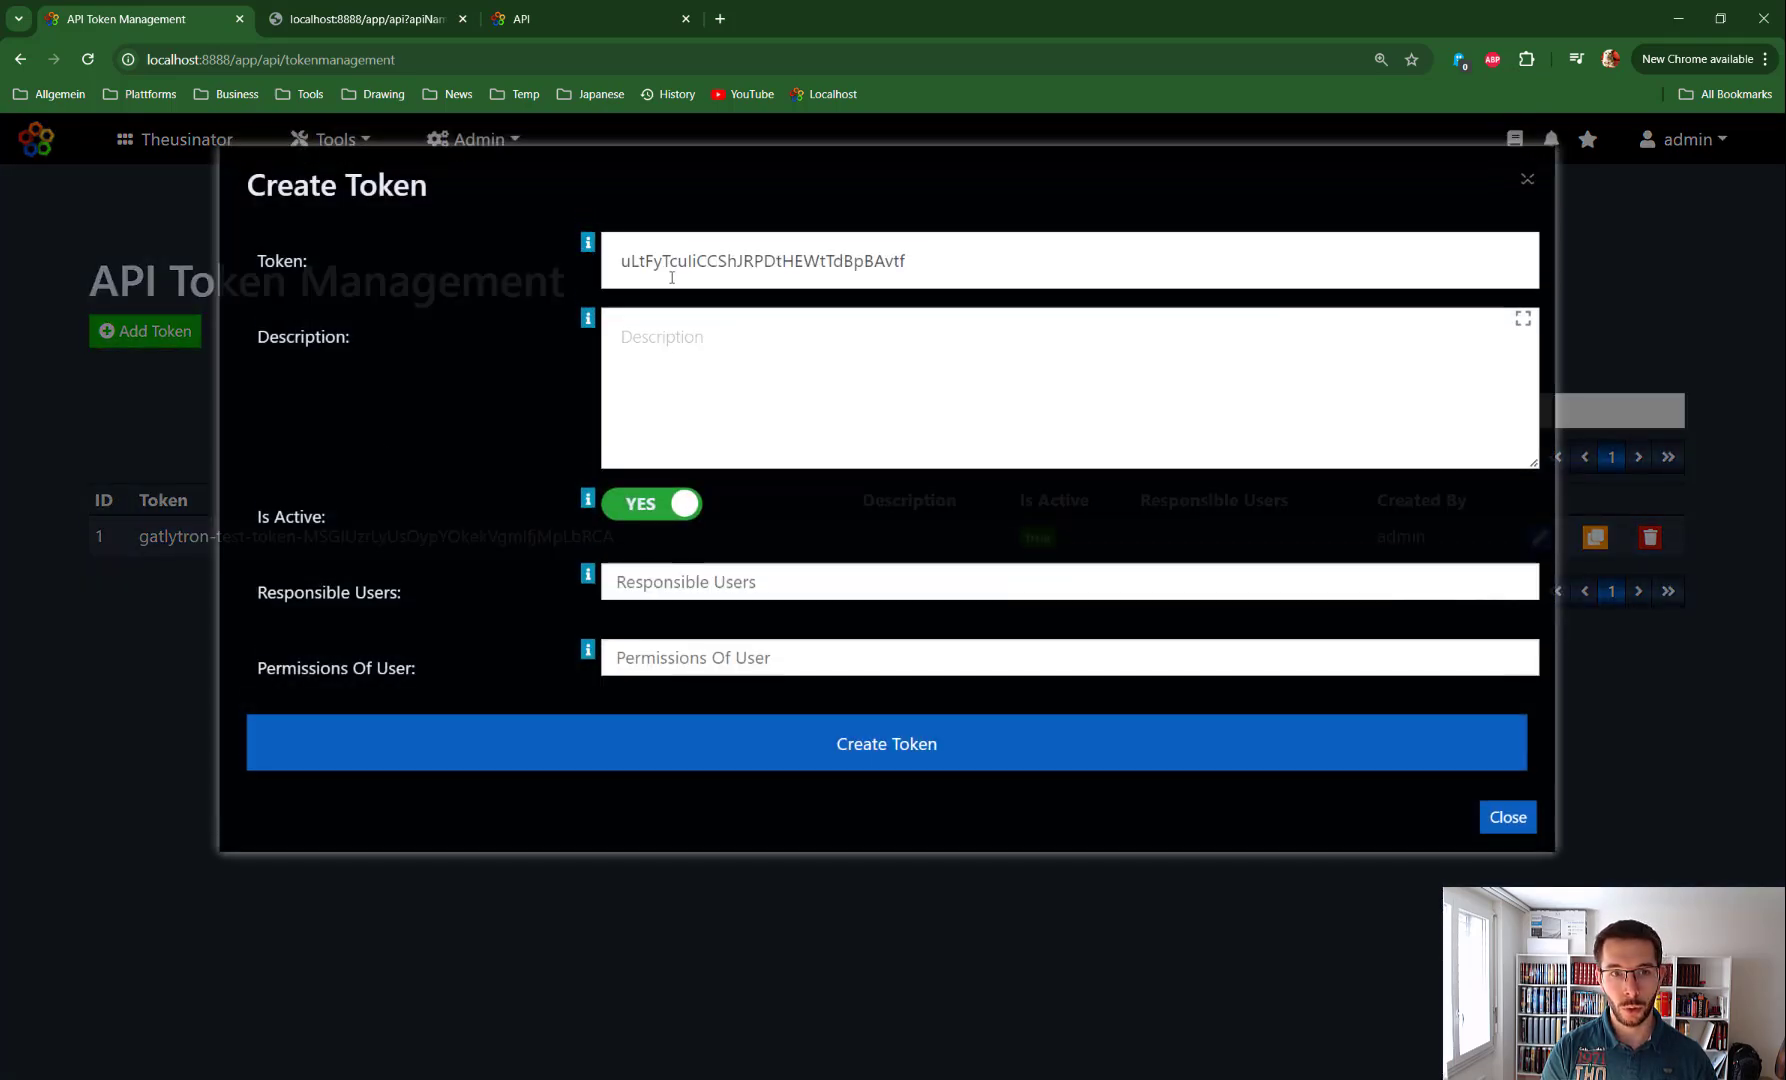
pyautogui.click(620, 259)
pyautogui.moveTo(620, 261); pyautogui.dragTo(978, 273)
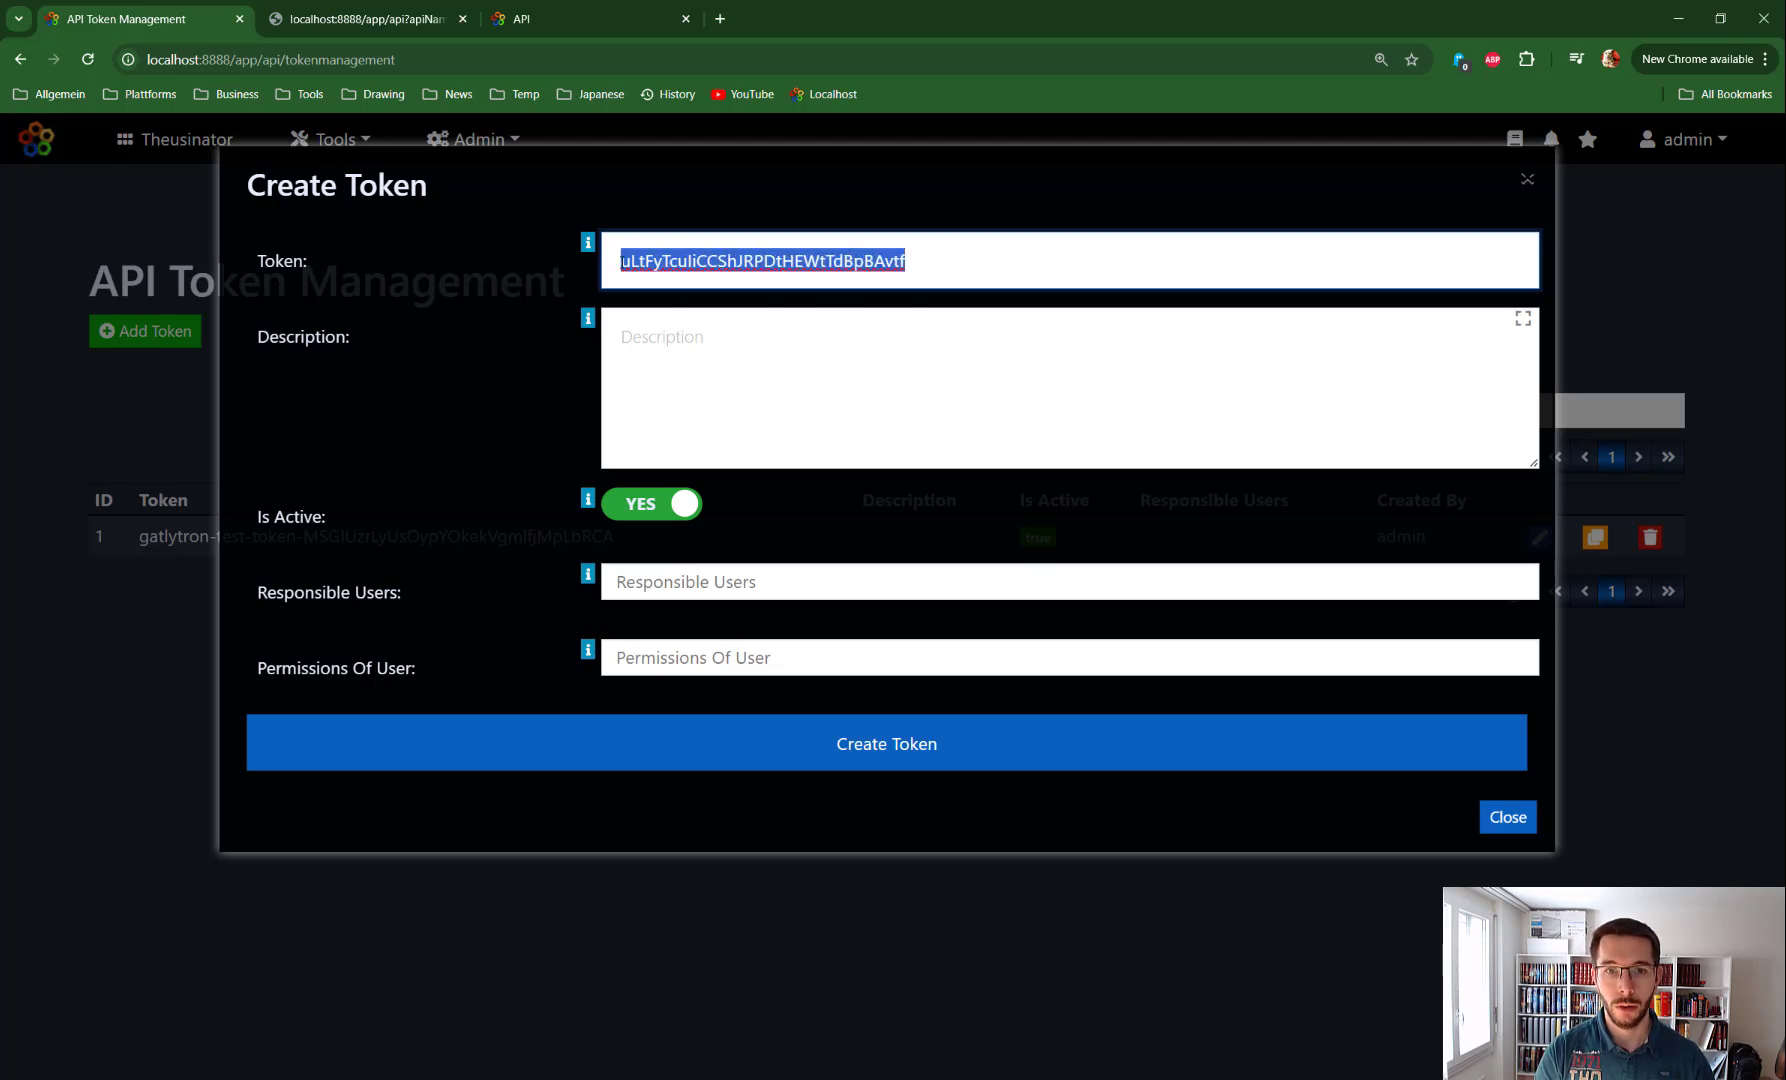
pyautogui.click(620, 261)
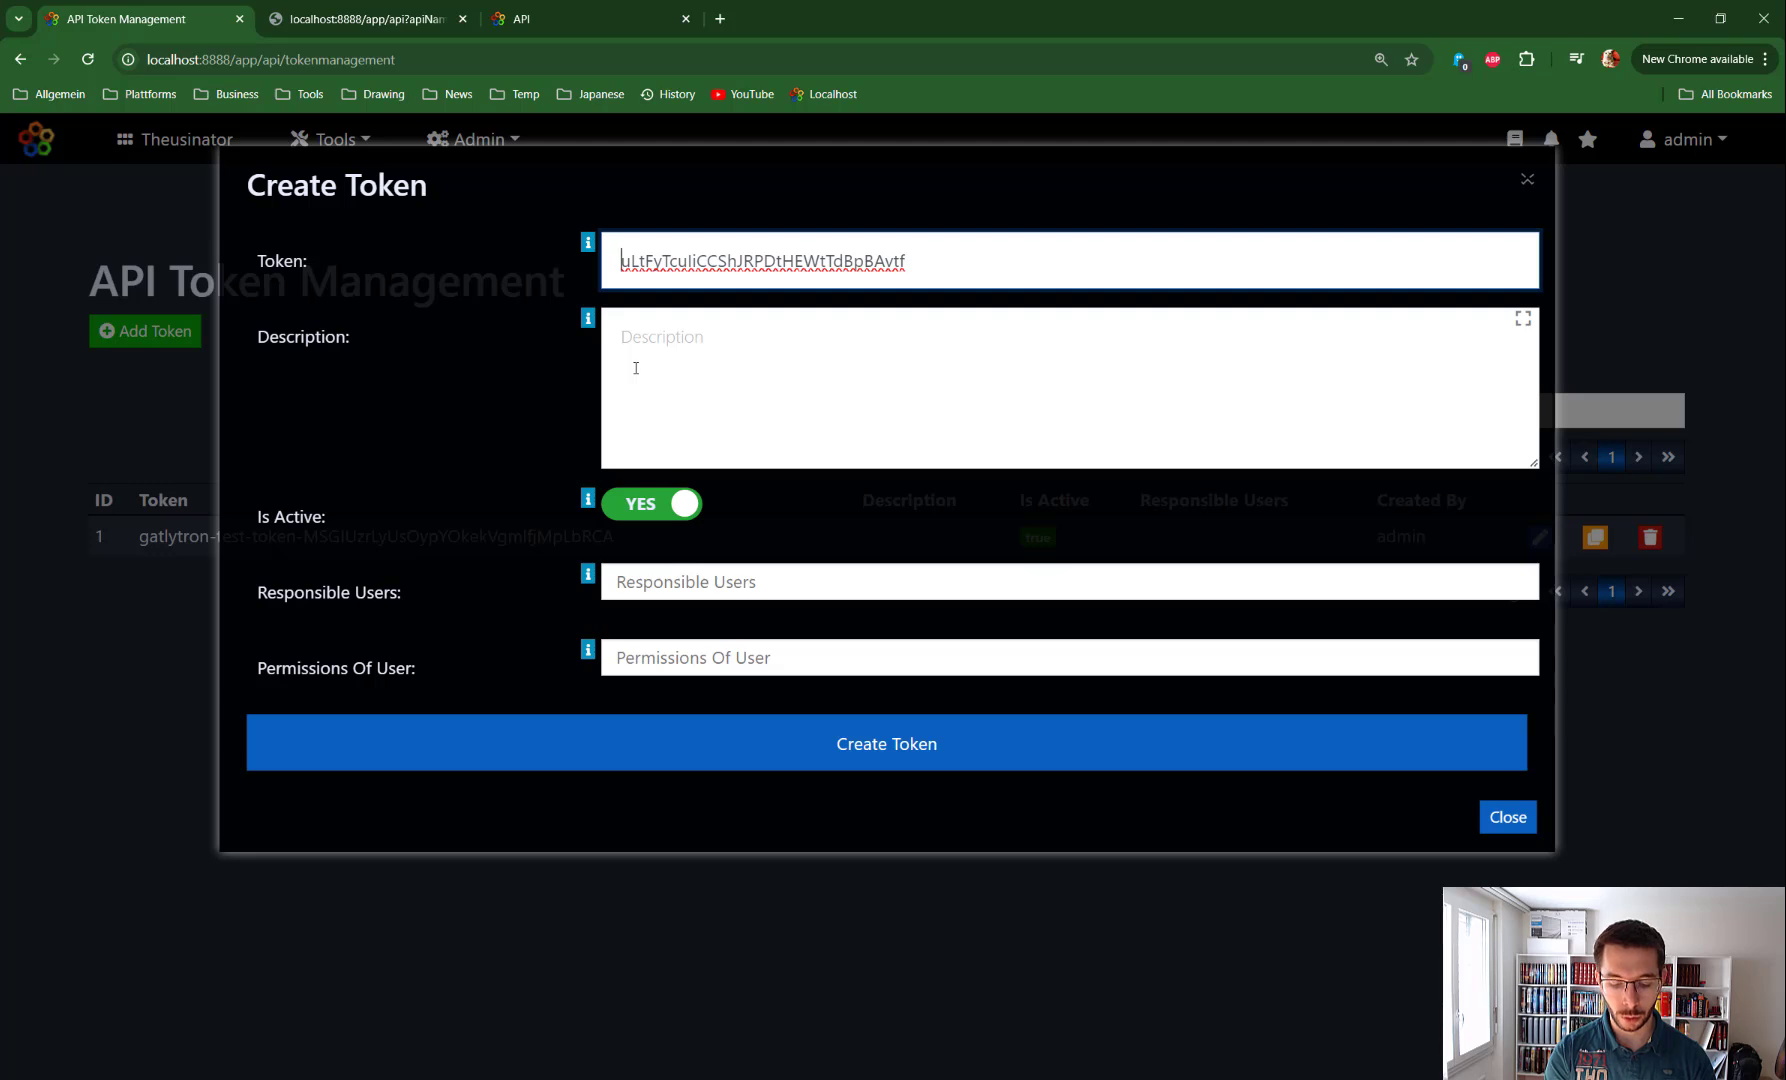
pyautogui.write('tutorial')
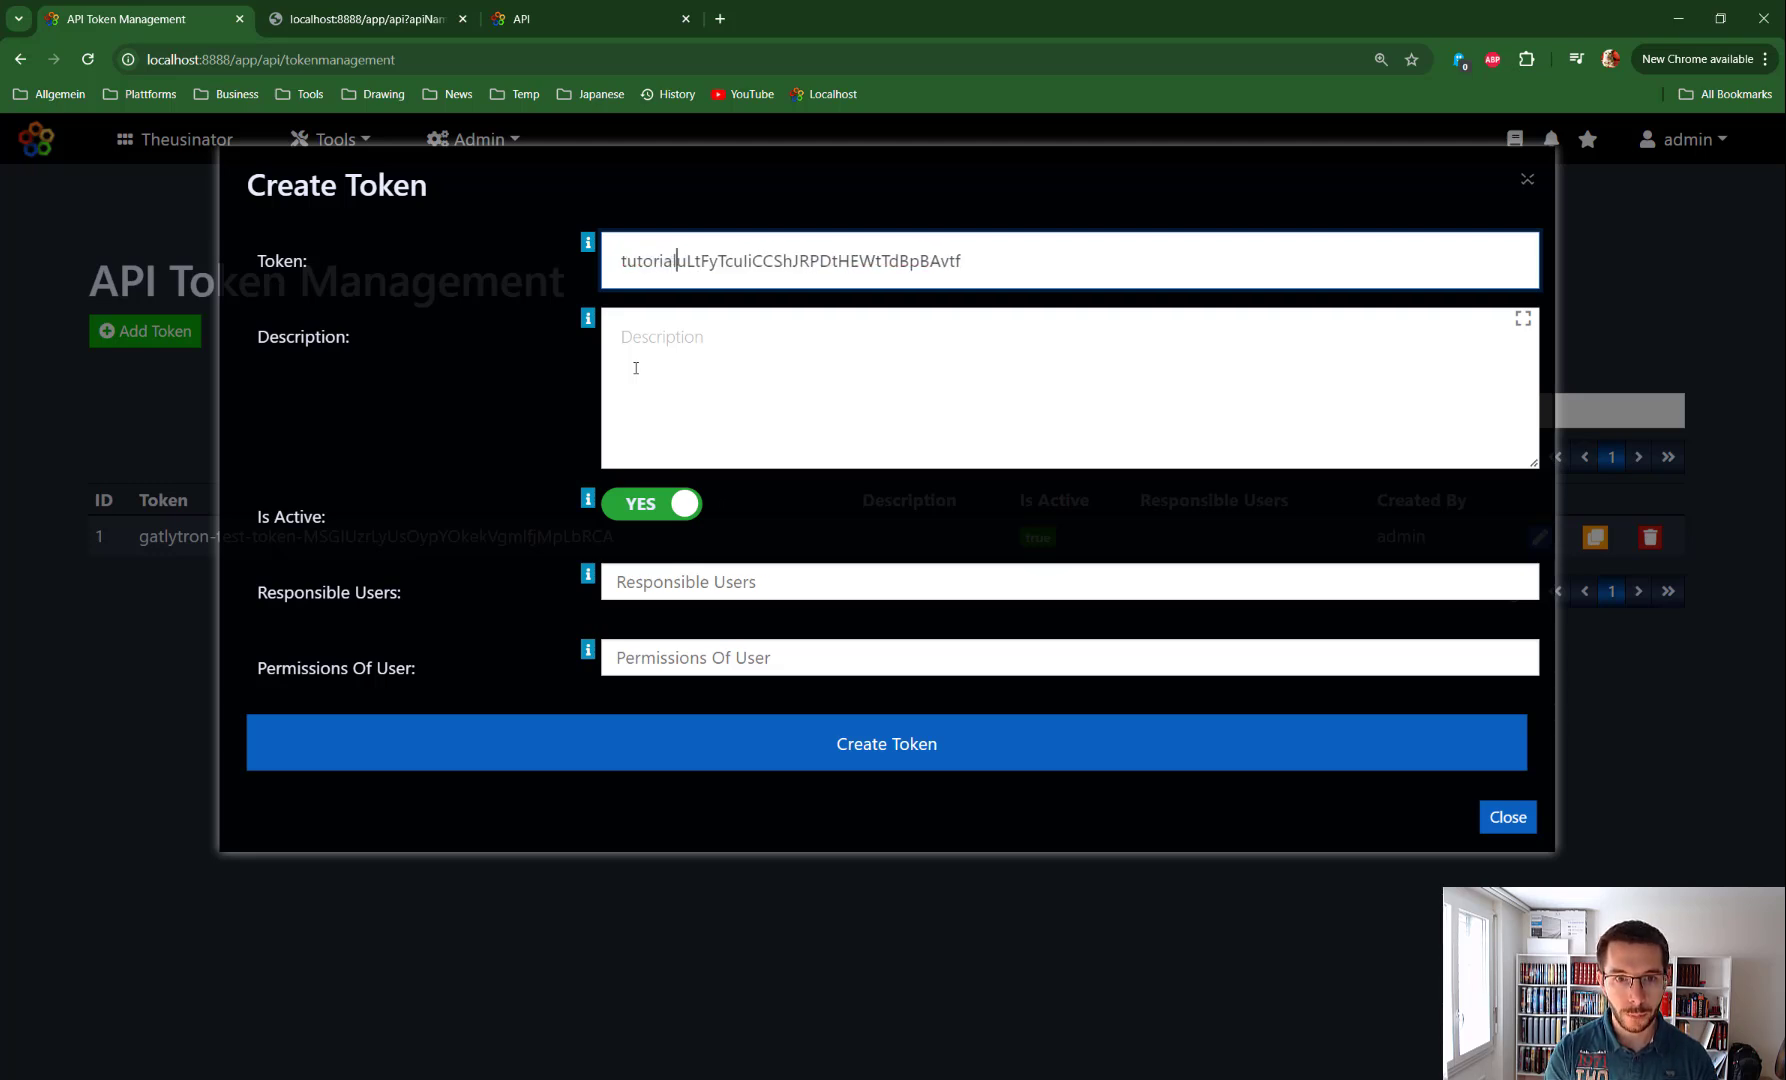
pyautogui.write('-')
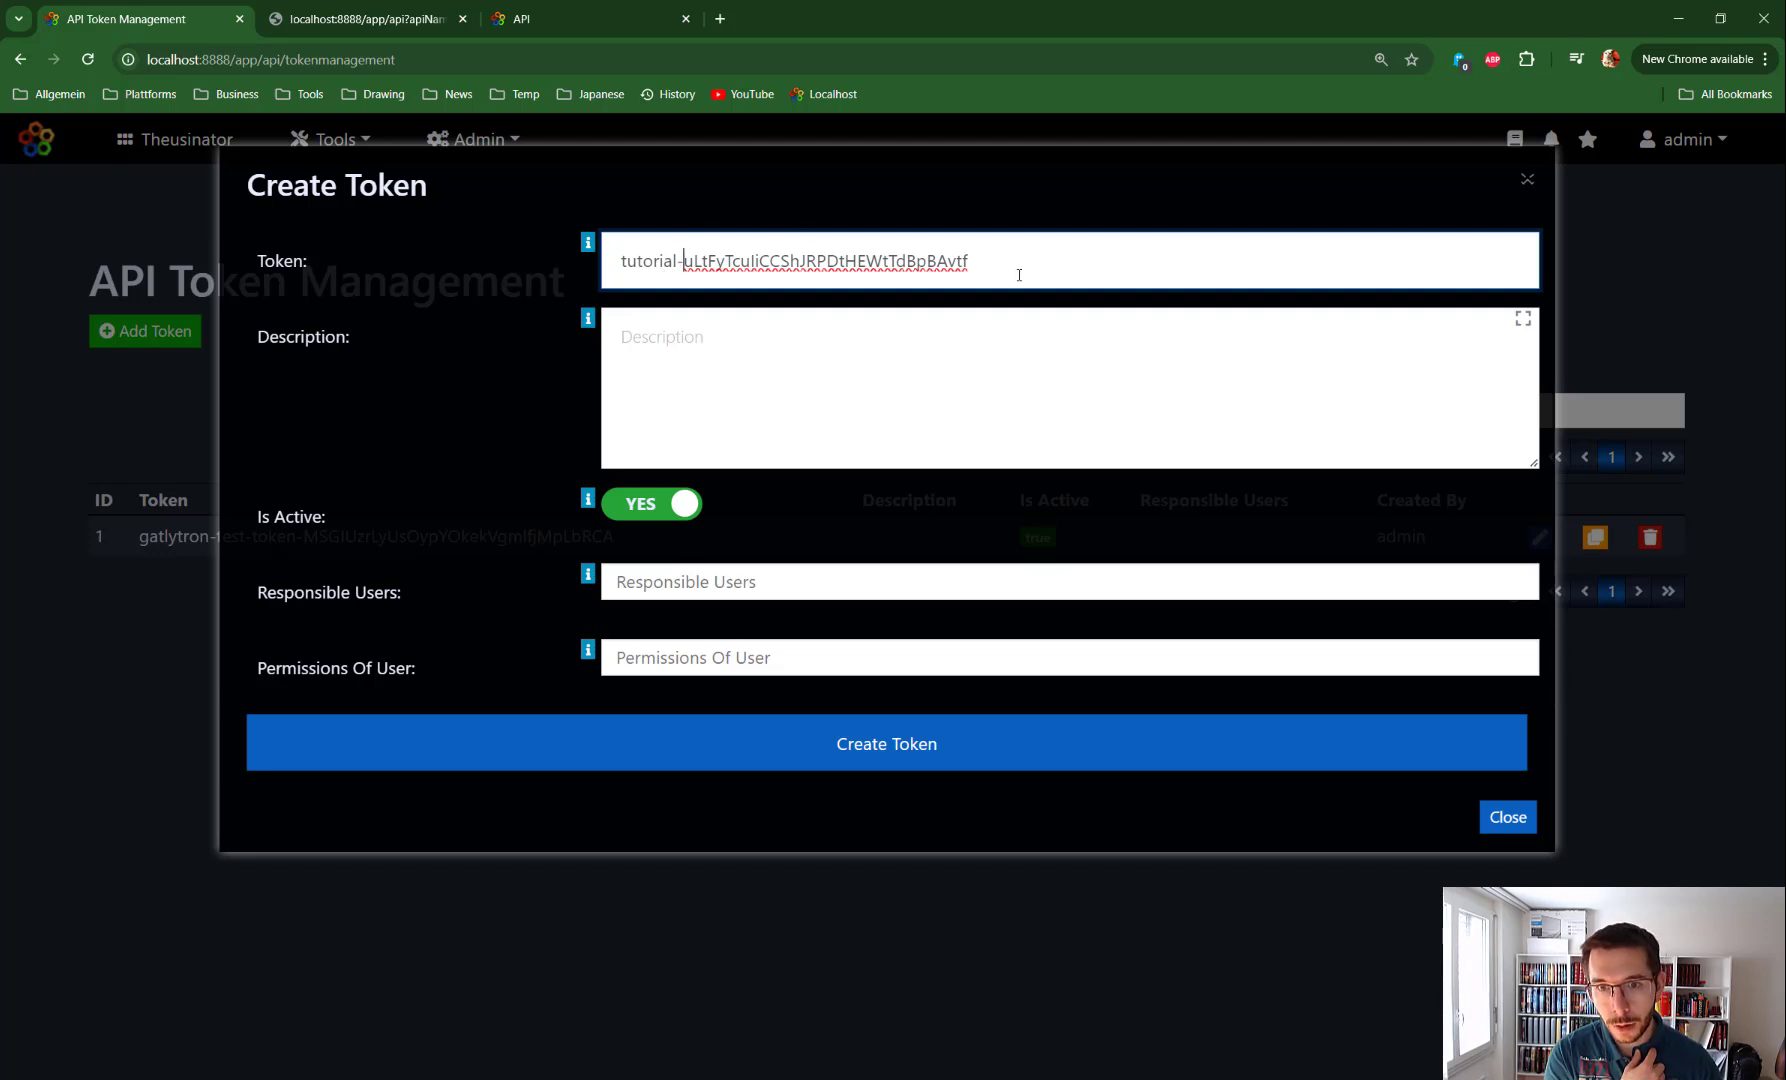
# Copy the token into the description and mask everything after its first few characters with asterisks
pyautogui.moveTo(1013, 262); pyautogui.dragTo(642, 389)
pyautogui.click(687, 338)
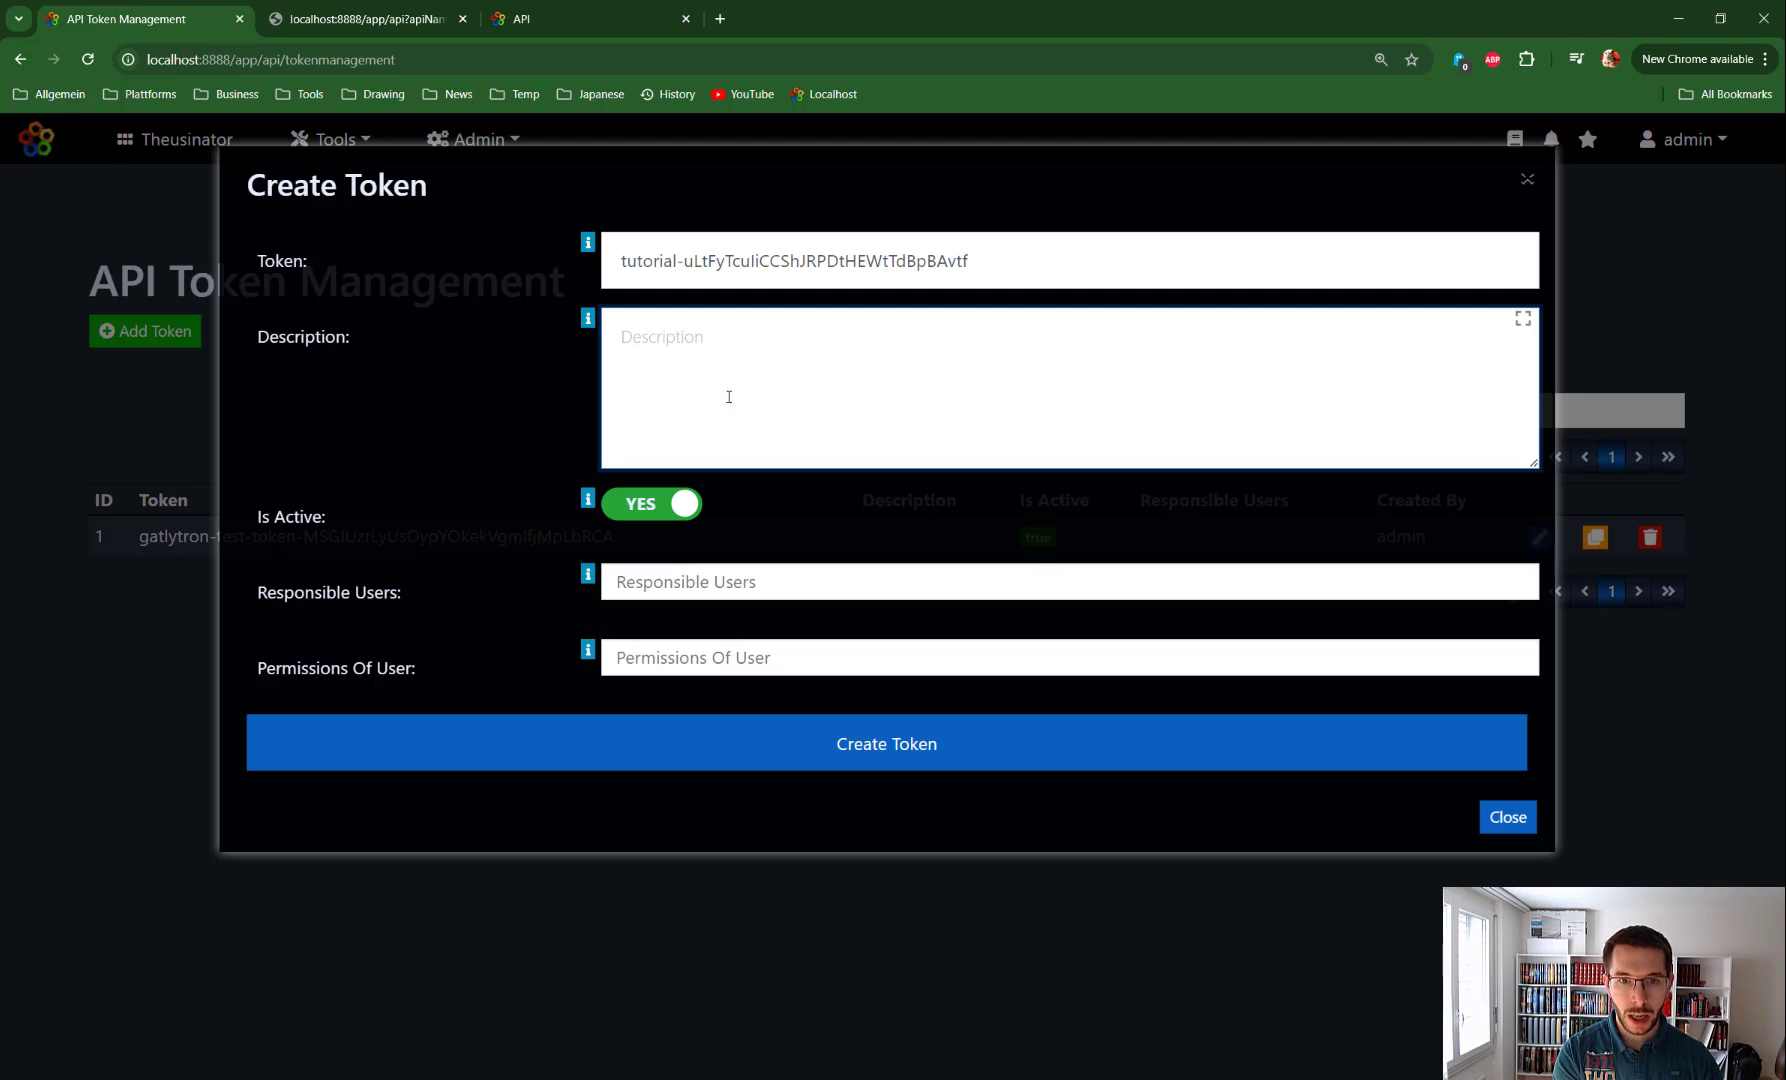
pyautogui.hotkey('ctrl', 'v')
pyautogui.moveTo(994, 338); pyautogui.dragTo(722, 341)
pyautogui.press('BackSpace')
pyautogui.press('BackSpace')
pyautogui.press('BackSpace')
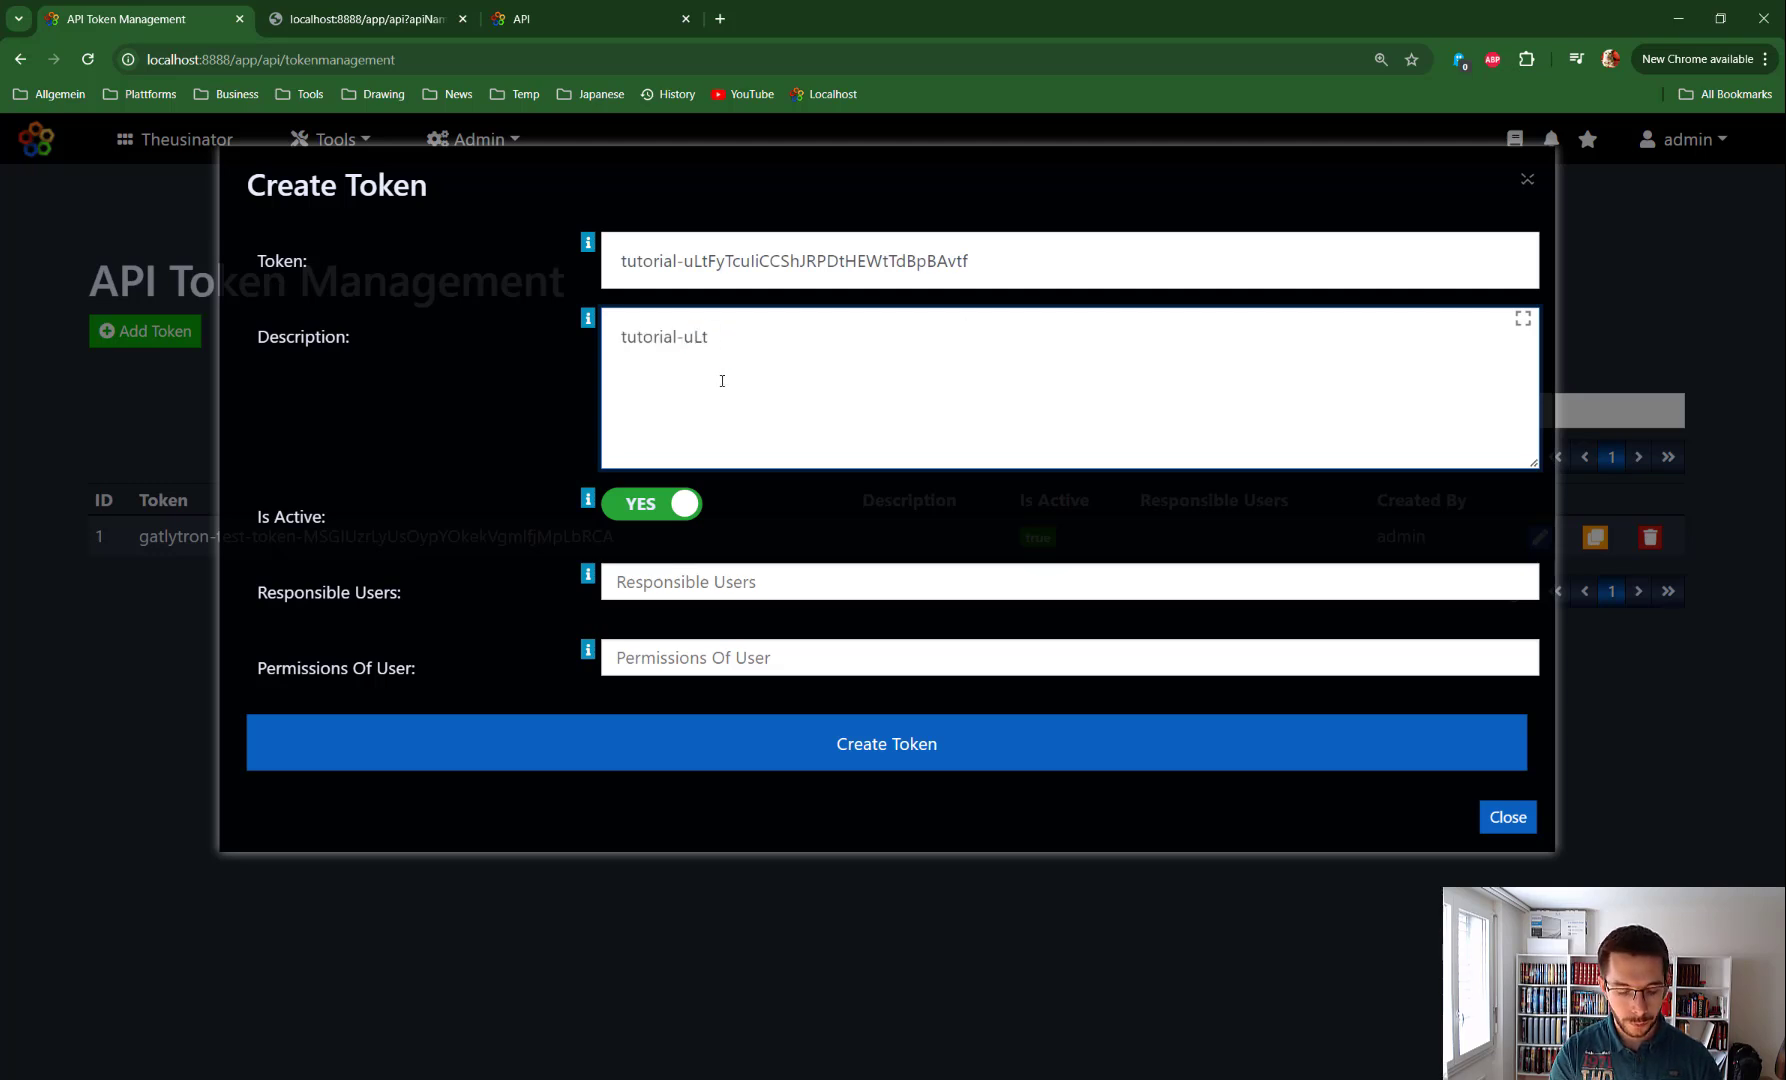
pyautogui.write('****************************************')
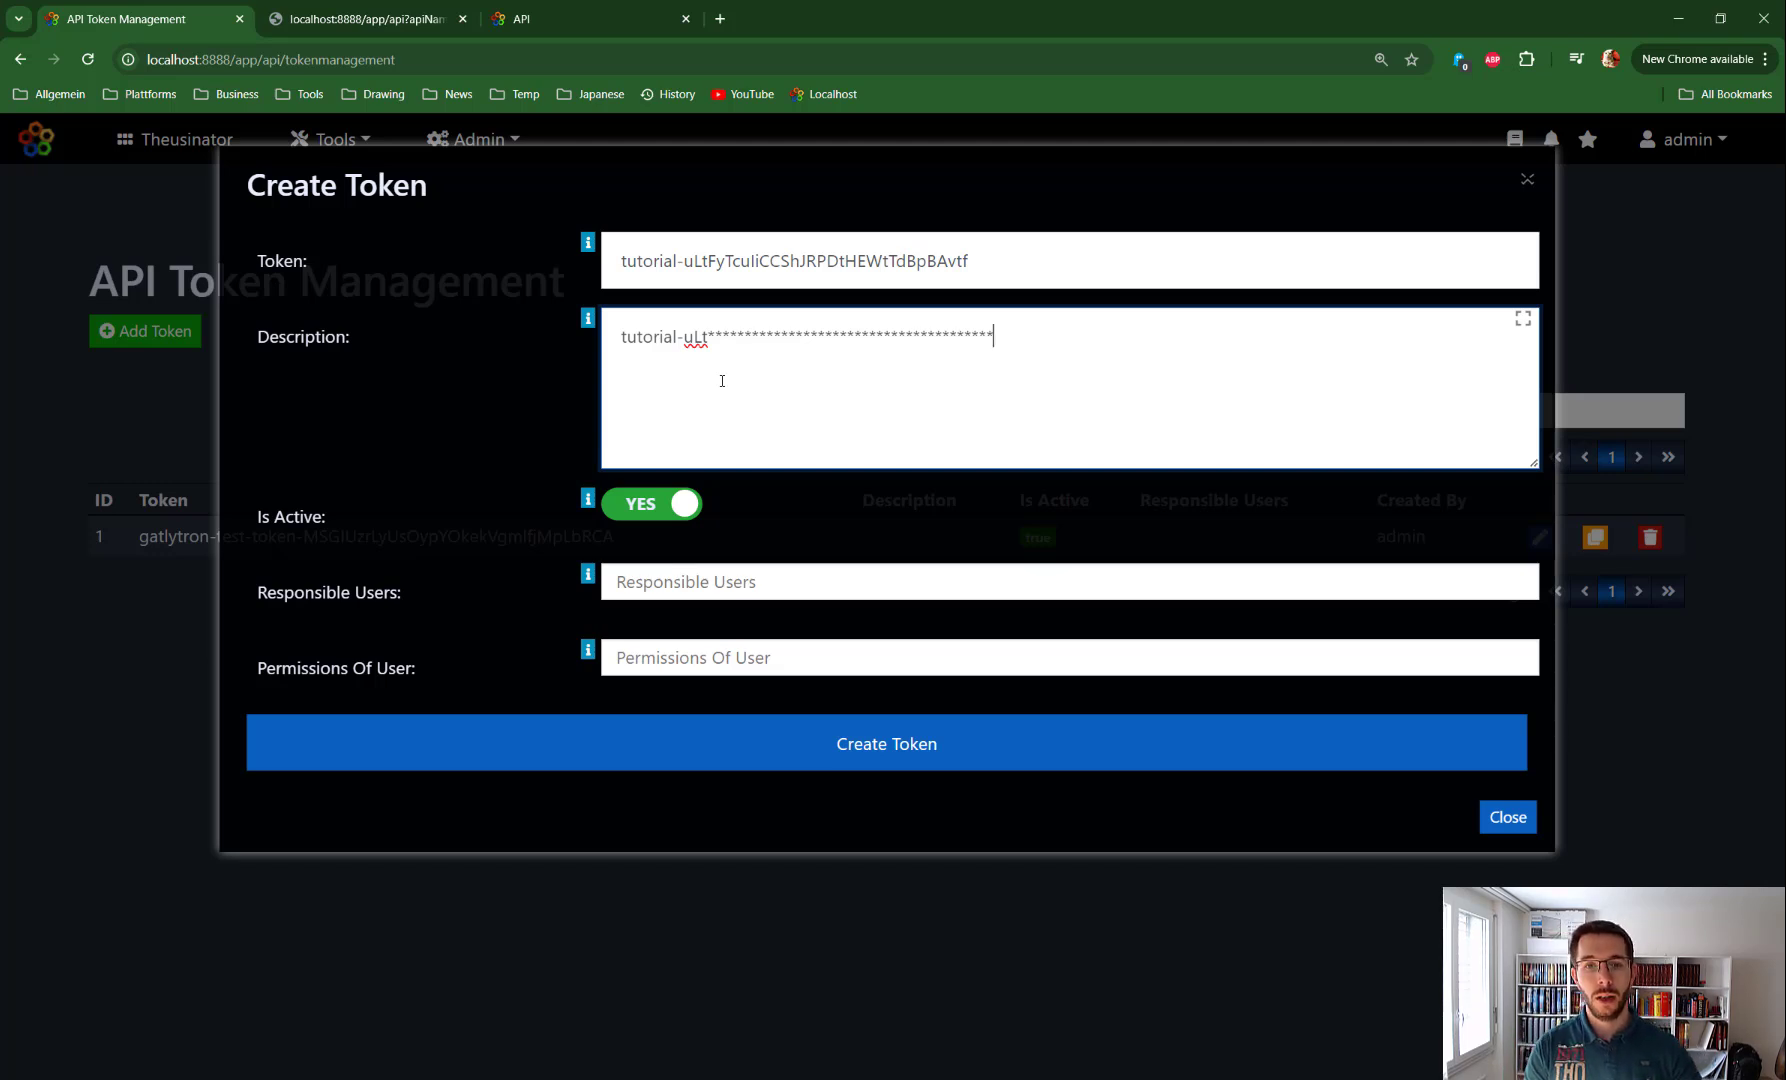
# Compare the token's prefix and replace the word "tutorial" in the masked description text with "intranet"
pyautogui.moveTo(691, 258); pyautogui.dragTo(620, 261)
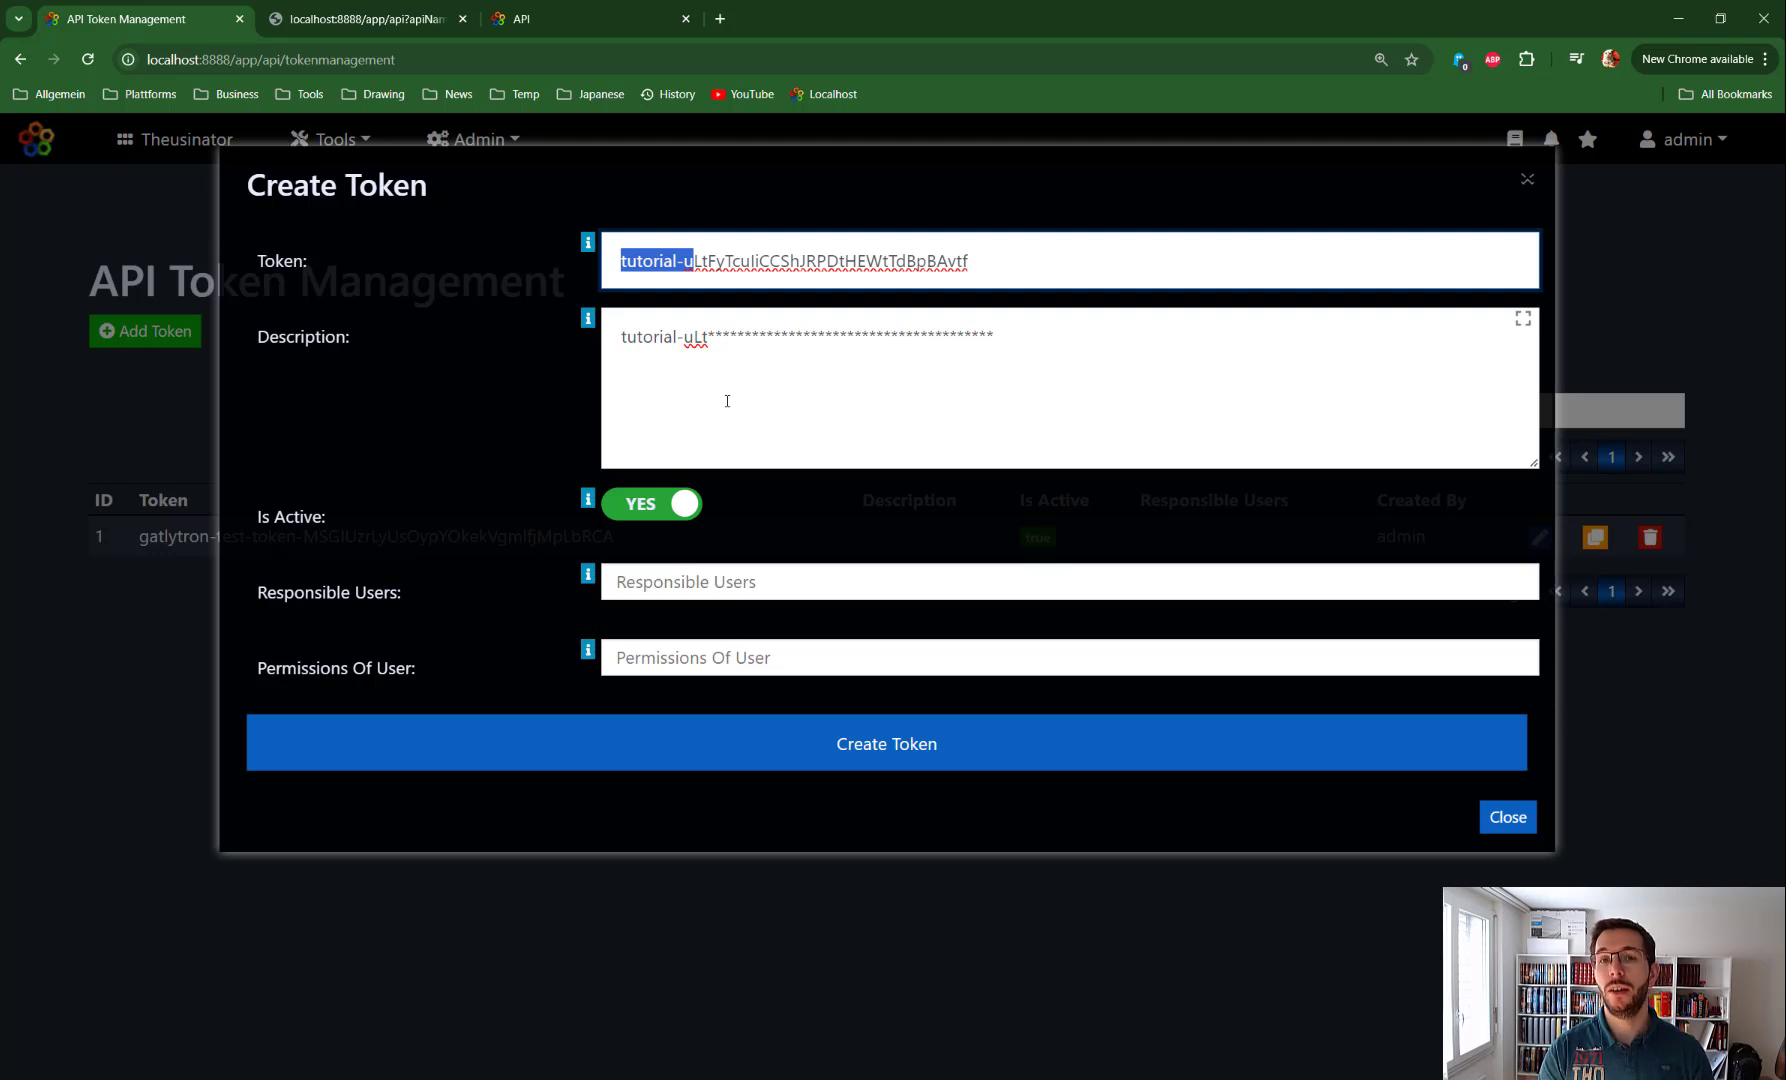
pyautogui.click(683, 263)
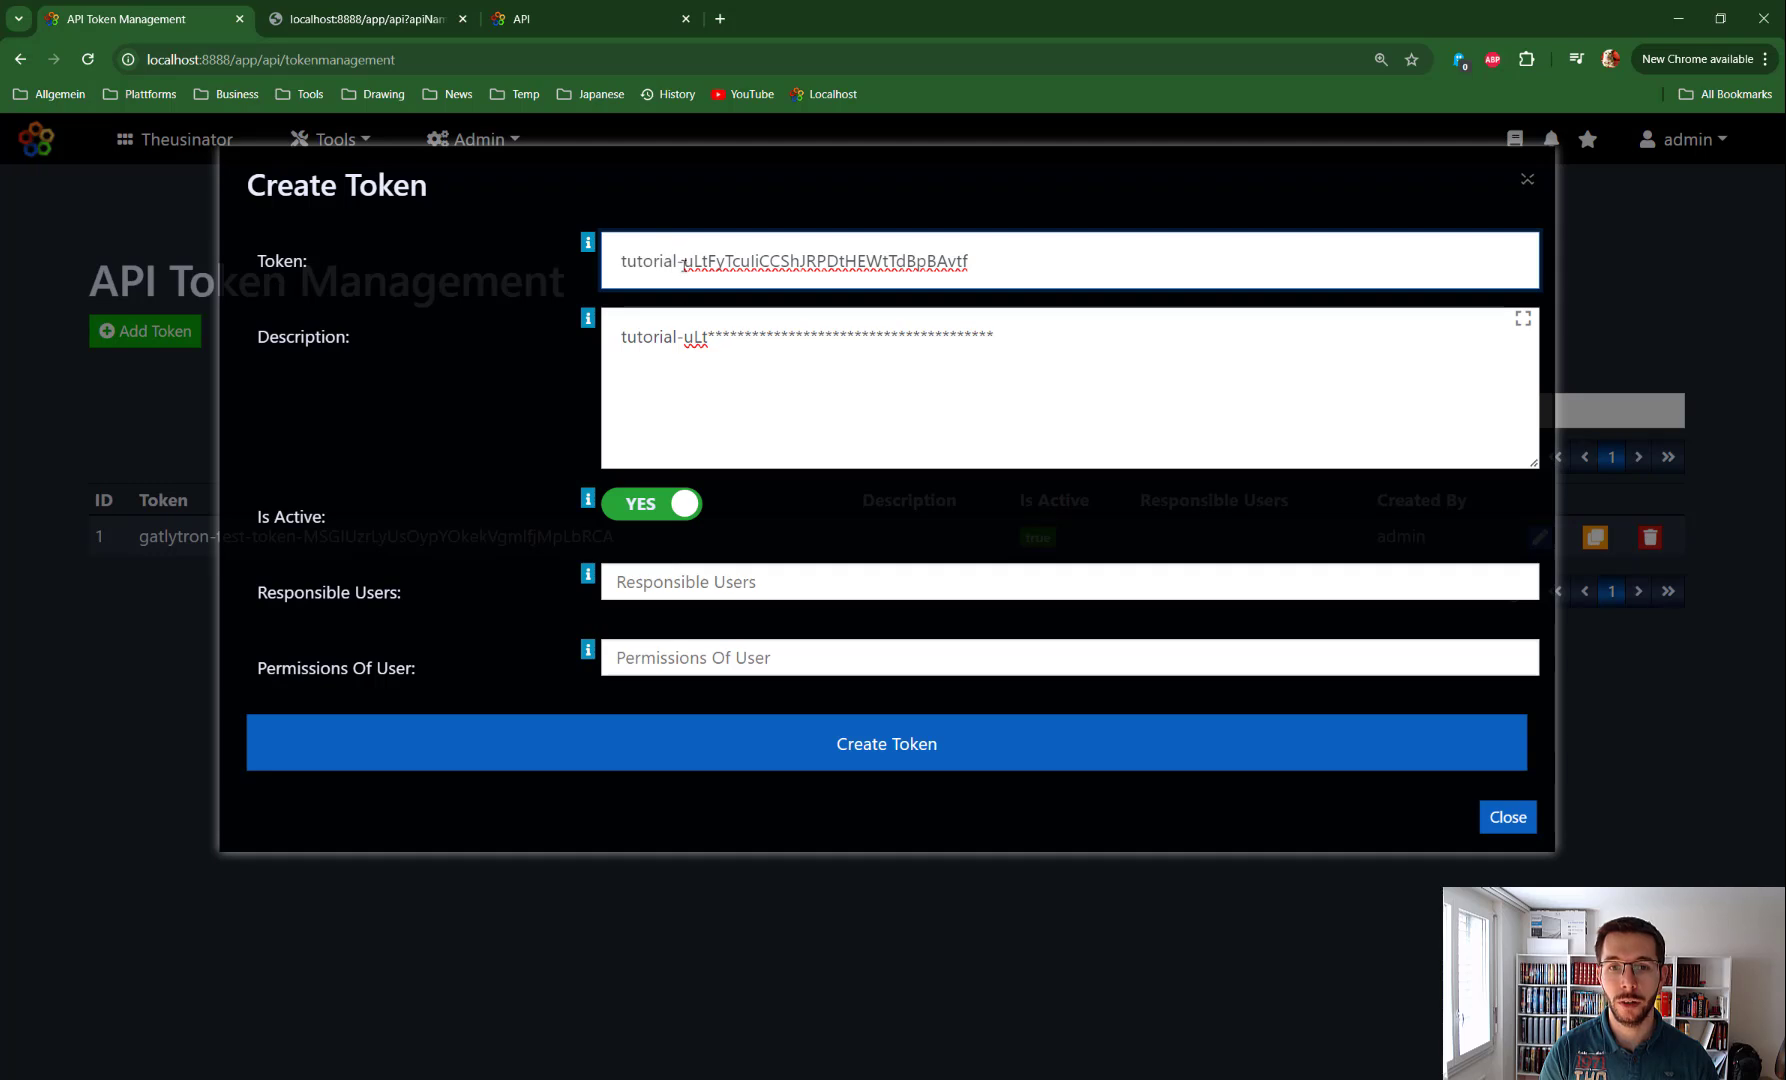
pyautogui.doubleClick(624, 261)
pyautogui.moveTo(677, 338); pyautogui.dragTo(553, 338)
pyautogui.press('BackSpace')
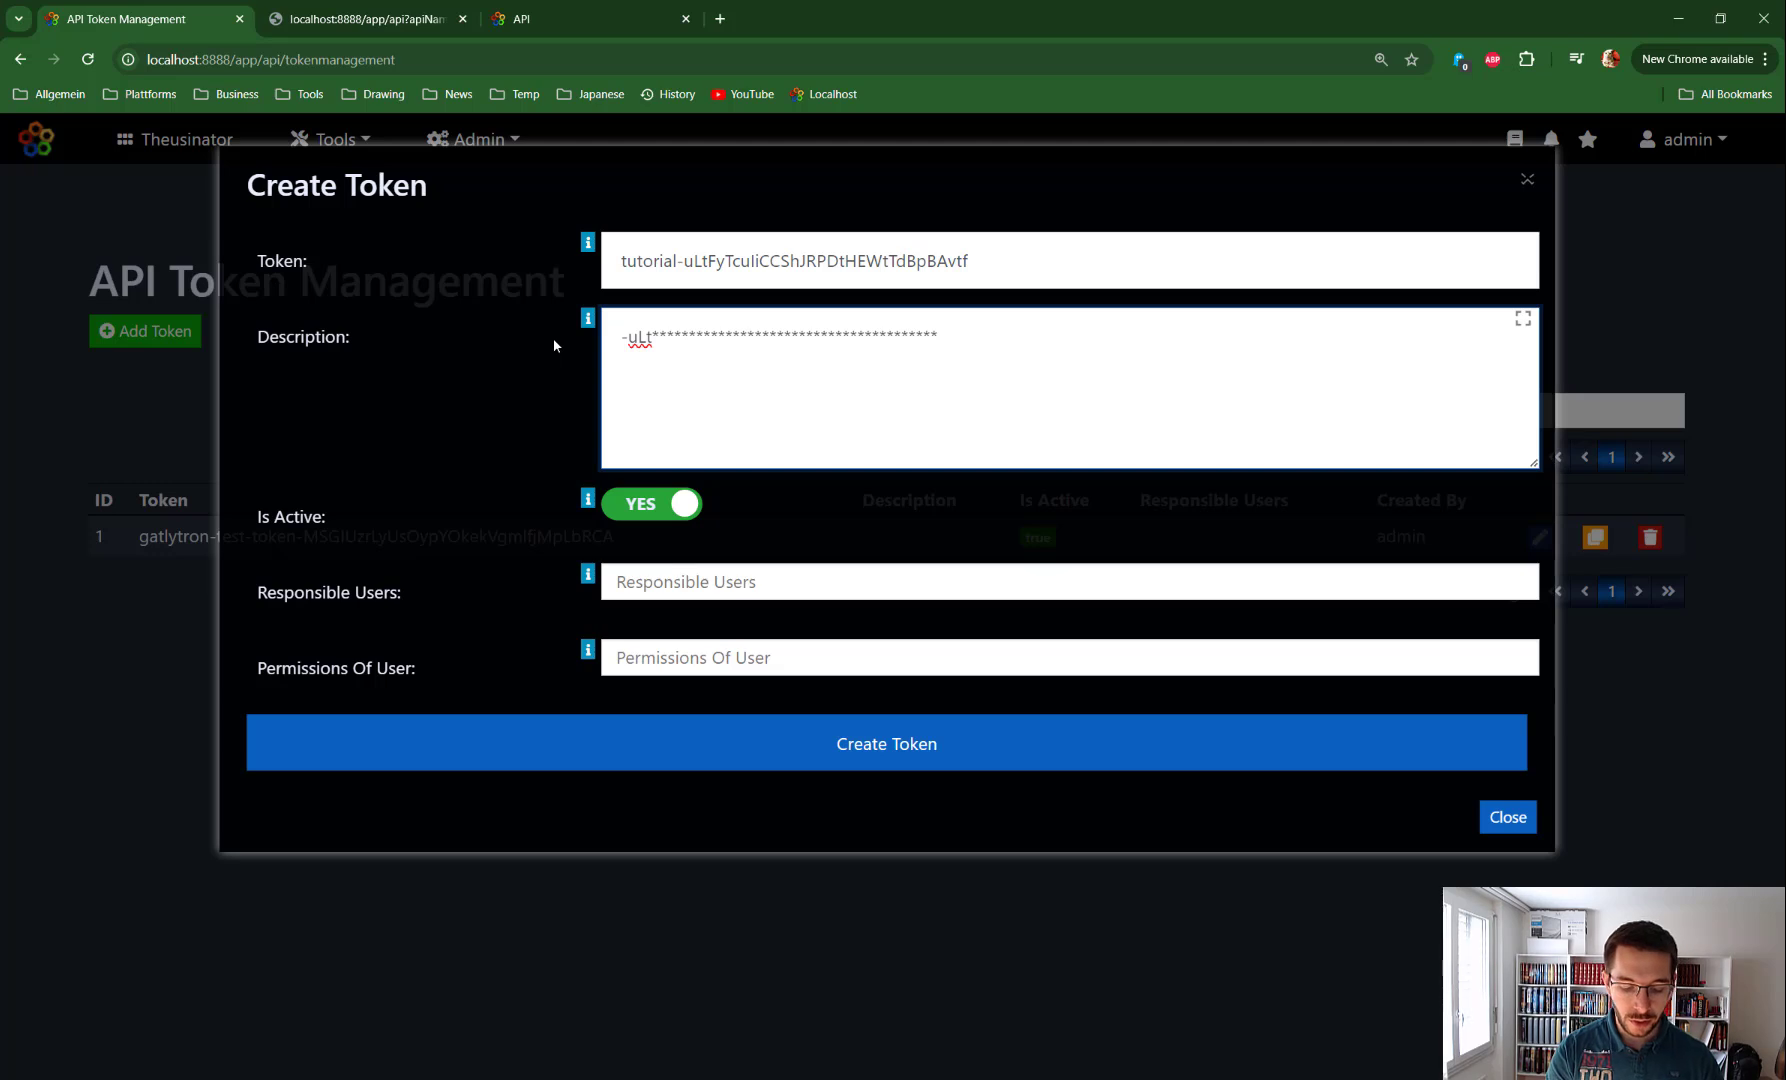
pyautogui.write('intranet')
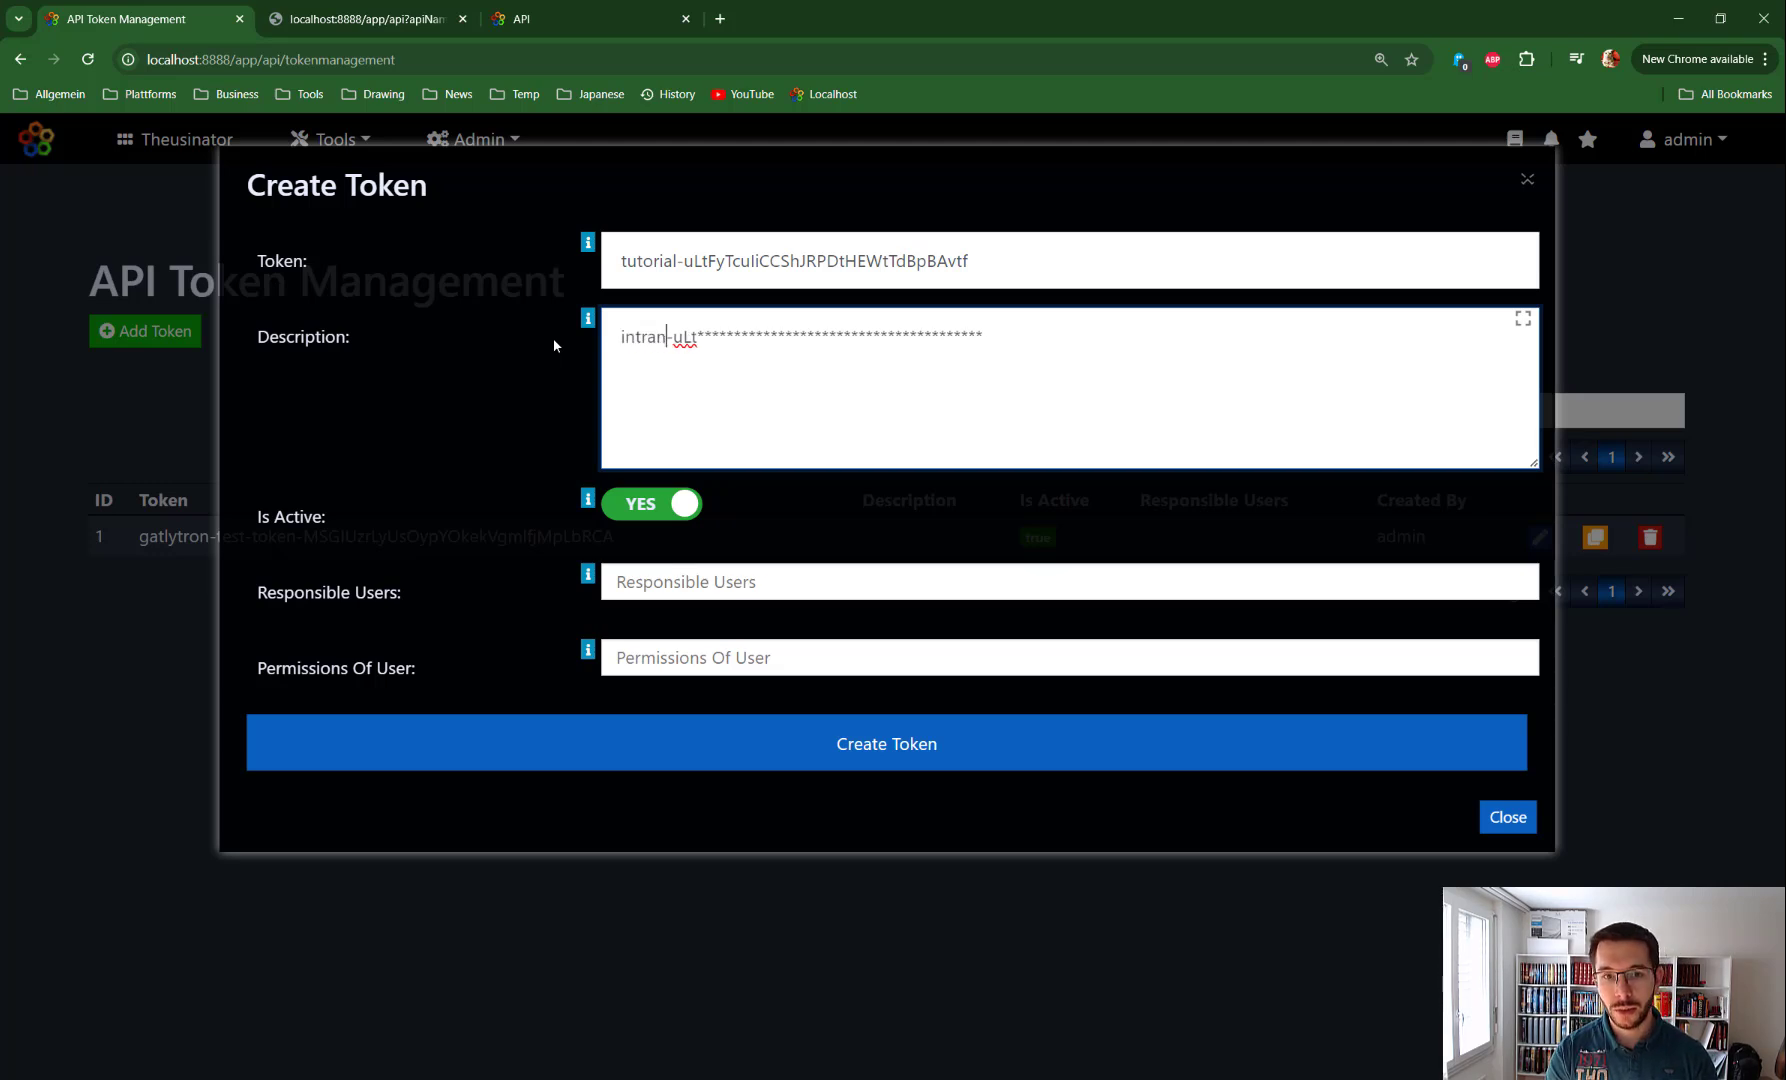
# Change the masked description's prefix to "export", and clear the whole description
pyautogui.press('BackSpace')
pyautogui.press('BackSpace')
pyautogui.press('BackSpace')
pyautogui.press('BackSpace')
pyautogui.press('BackSpace')
pyautogui.press('BackSpace')
pyautogui.press('BackSpace')
pyautogui.press('BackSpace')
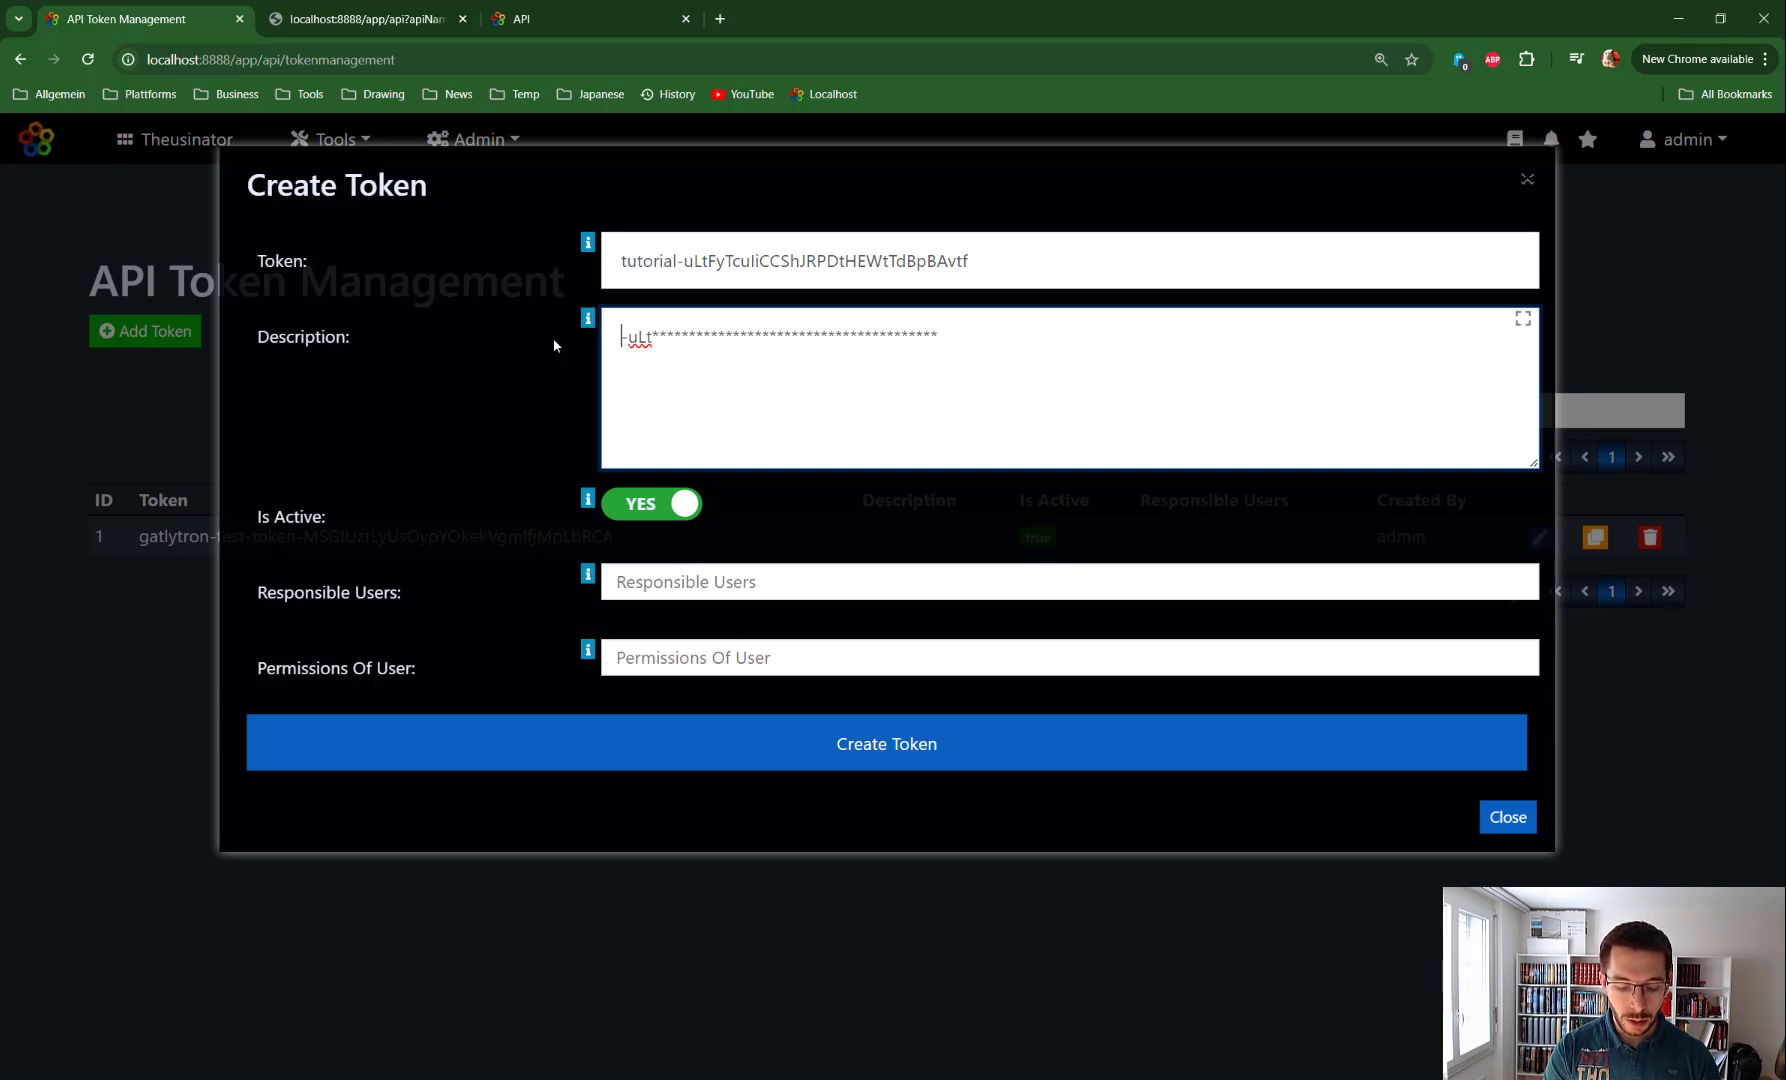
pyautogui.write('export')
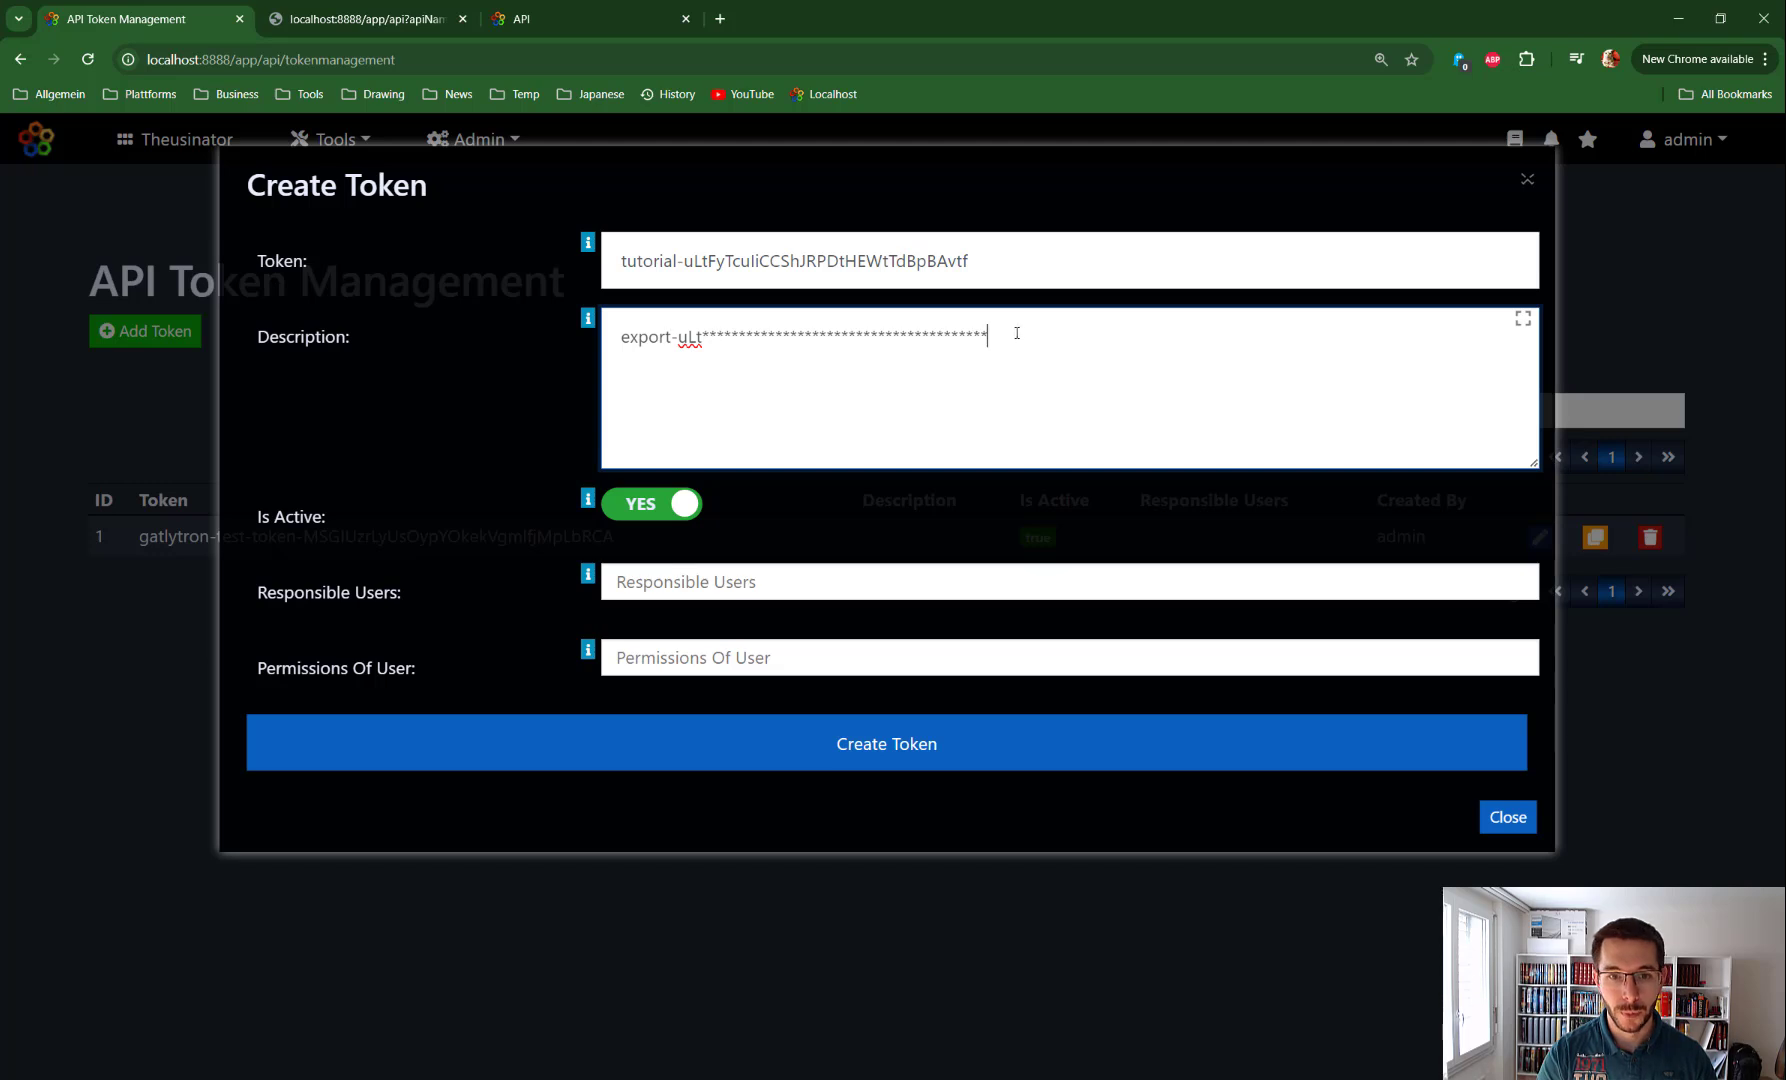
pyautogui.moveTo(992, 336); pyautogui.dragTo(347, 339)
pyautogui.press('BackSpace')
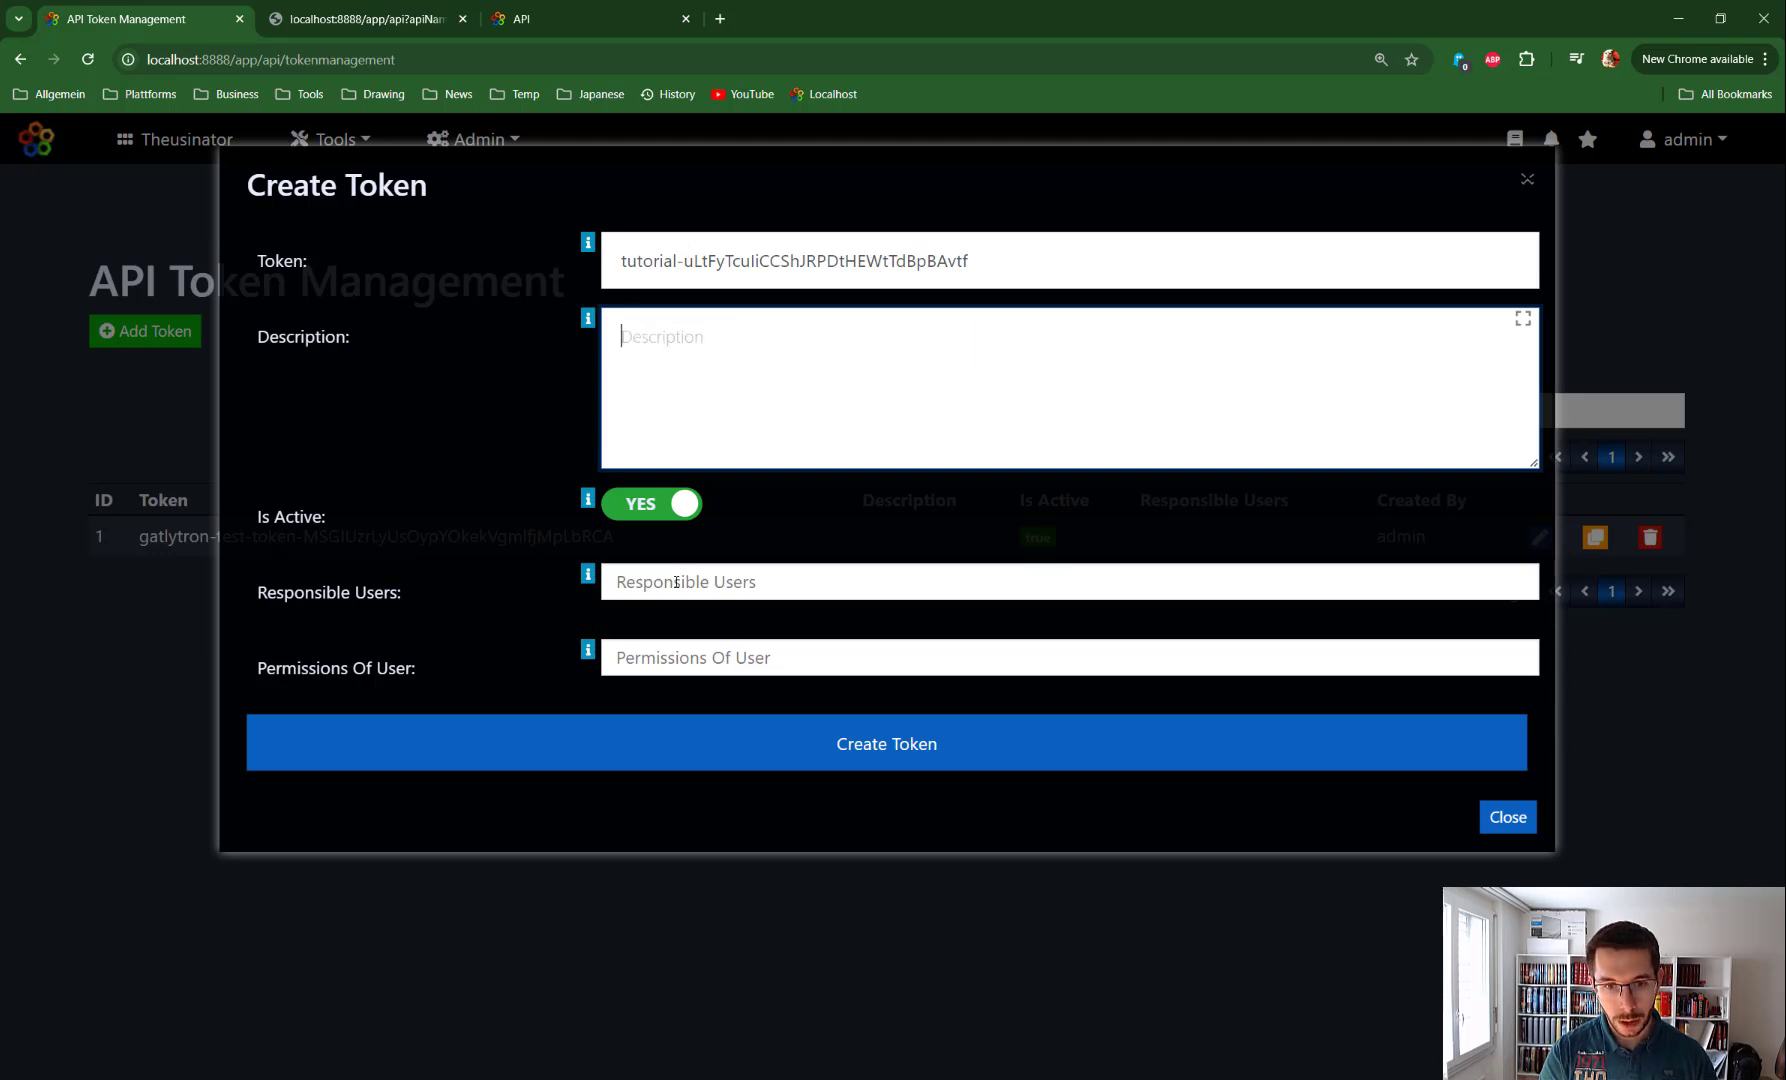
# Search the responsible users with "%%%", add DashboardCreator and check the field's help information
pyautogui.click(676, 582)
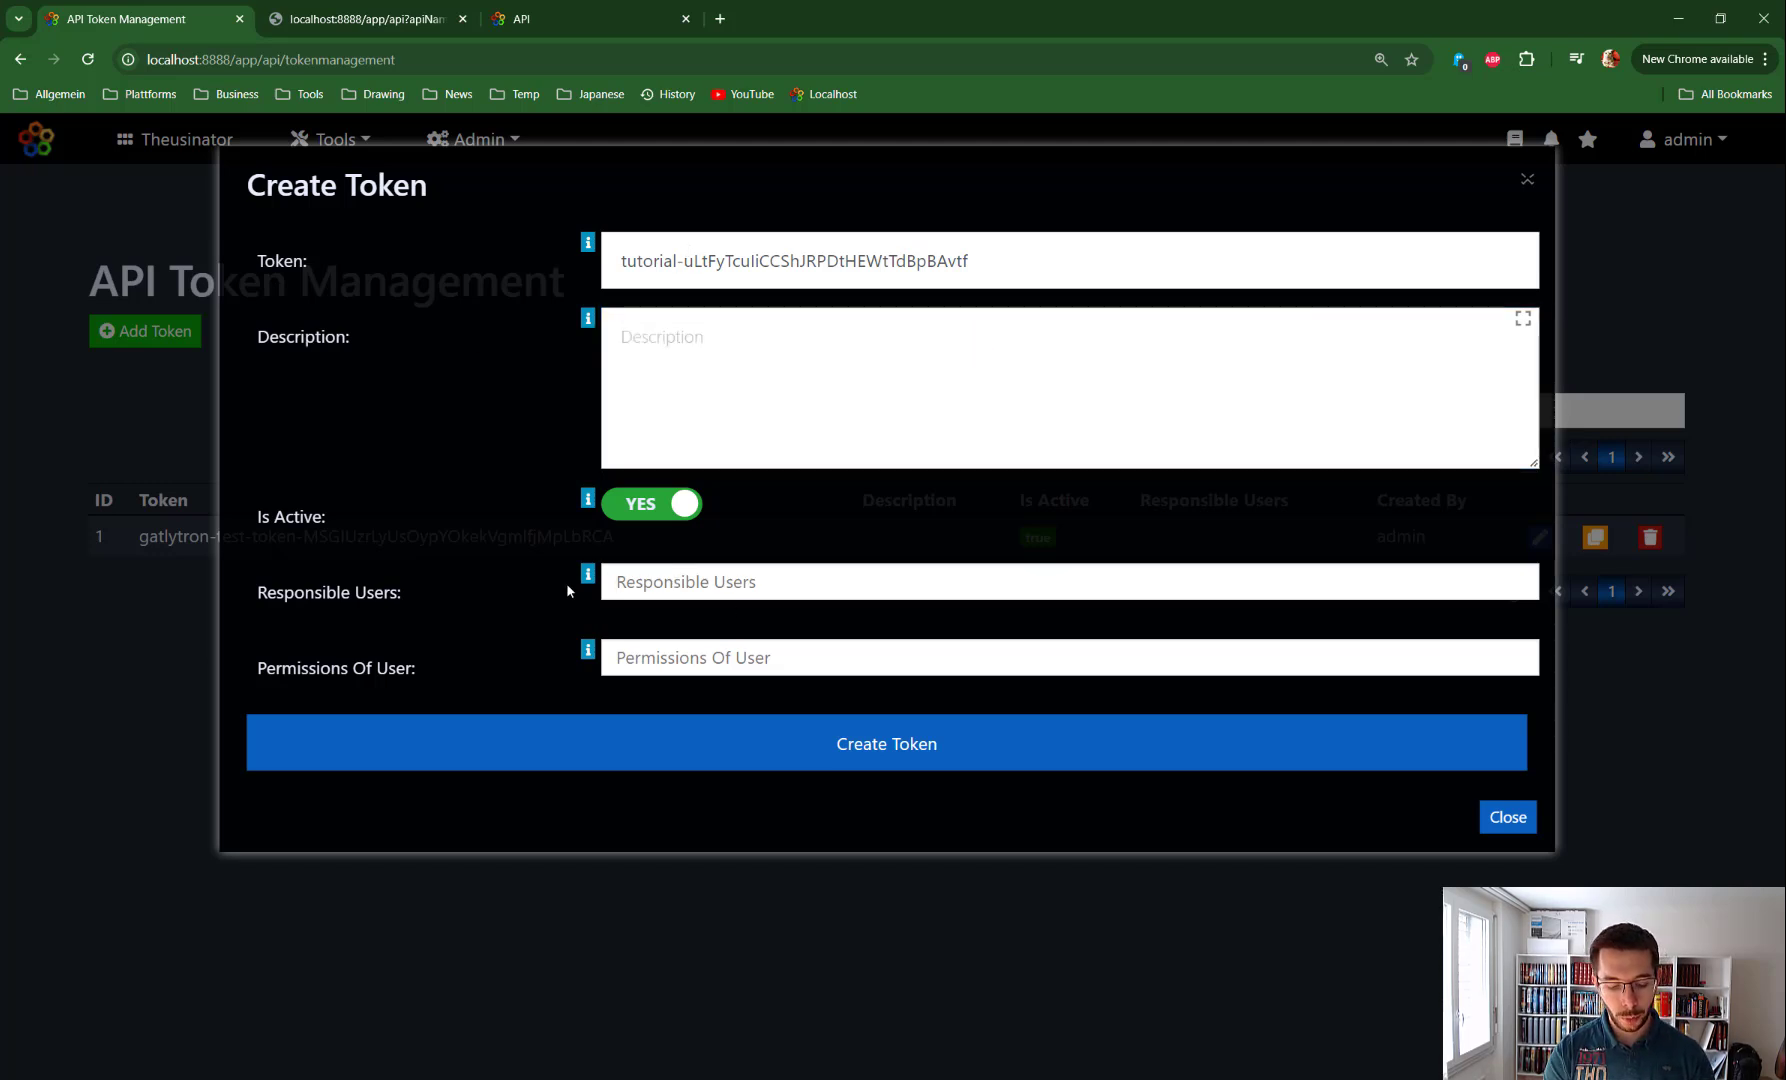
pyautogui.write('%%%')
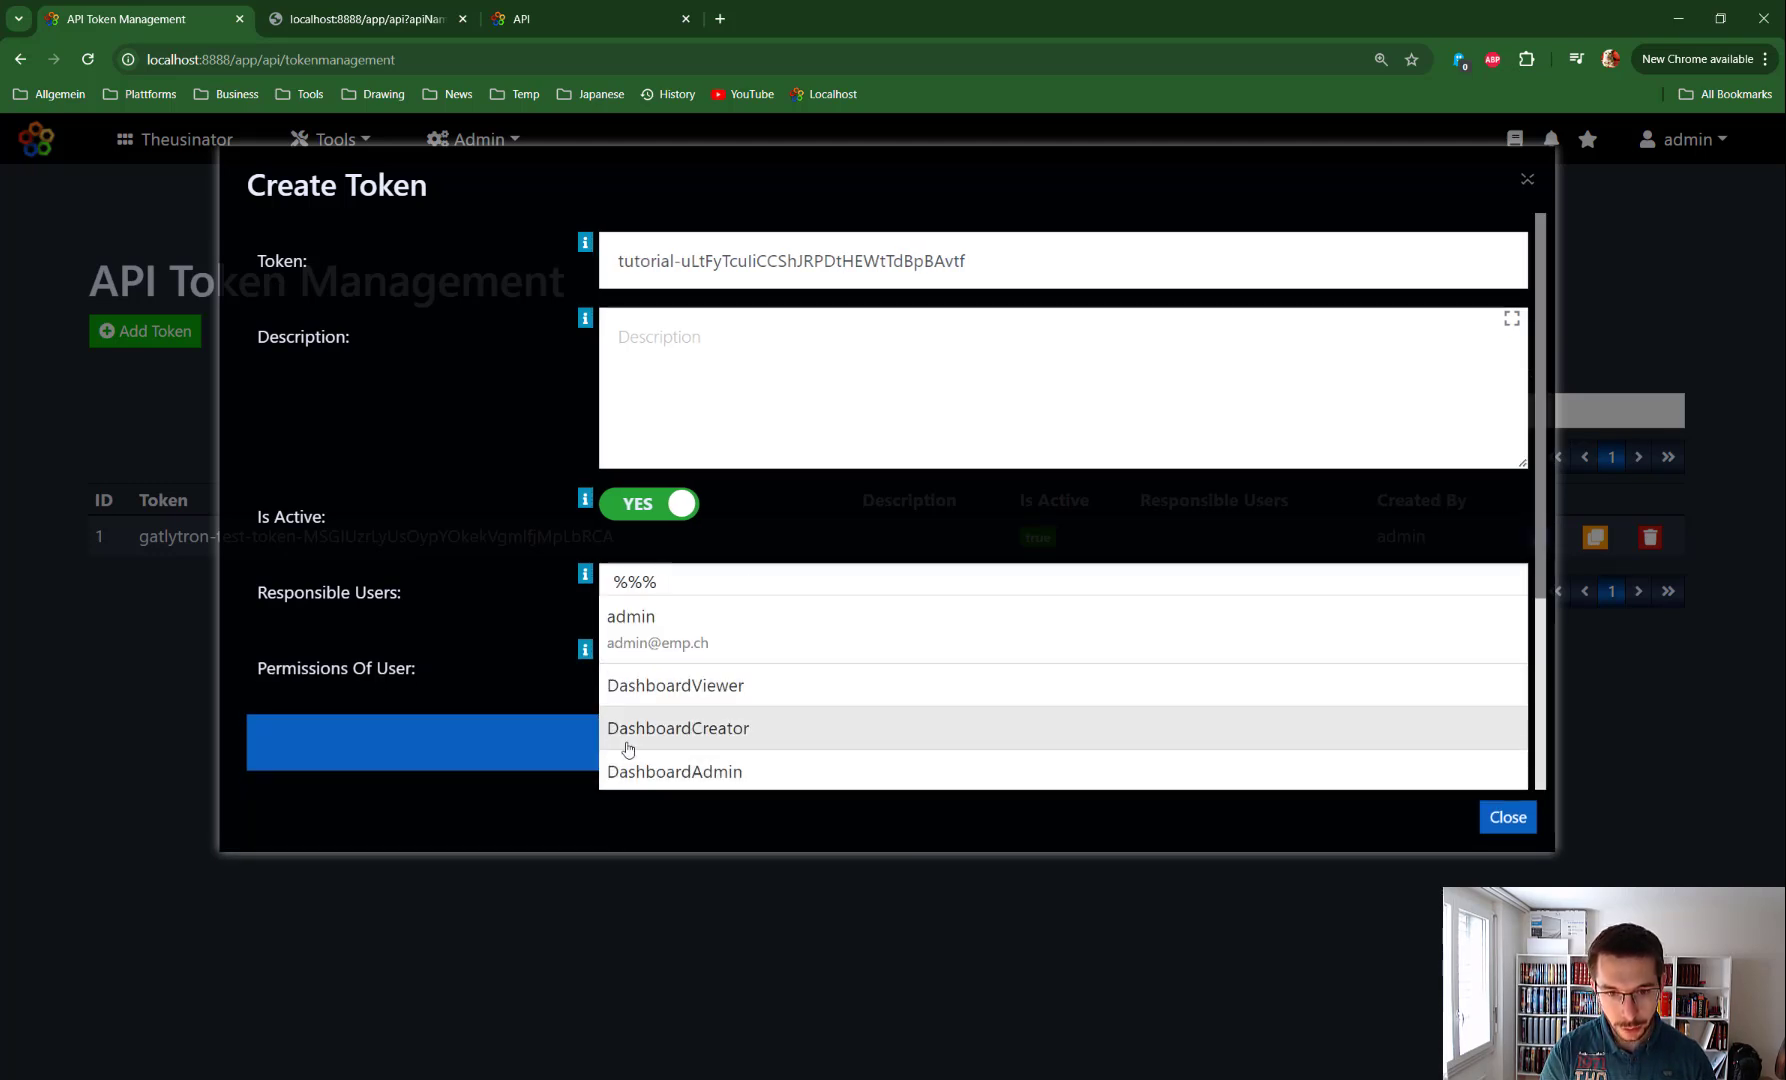
pyautogui.click(647, 741)
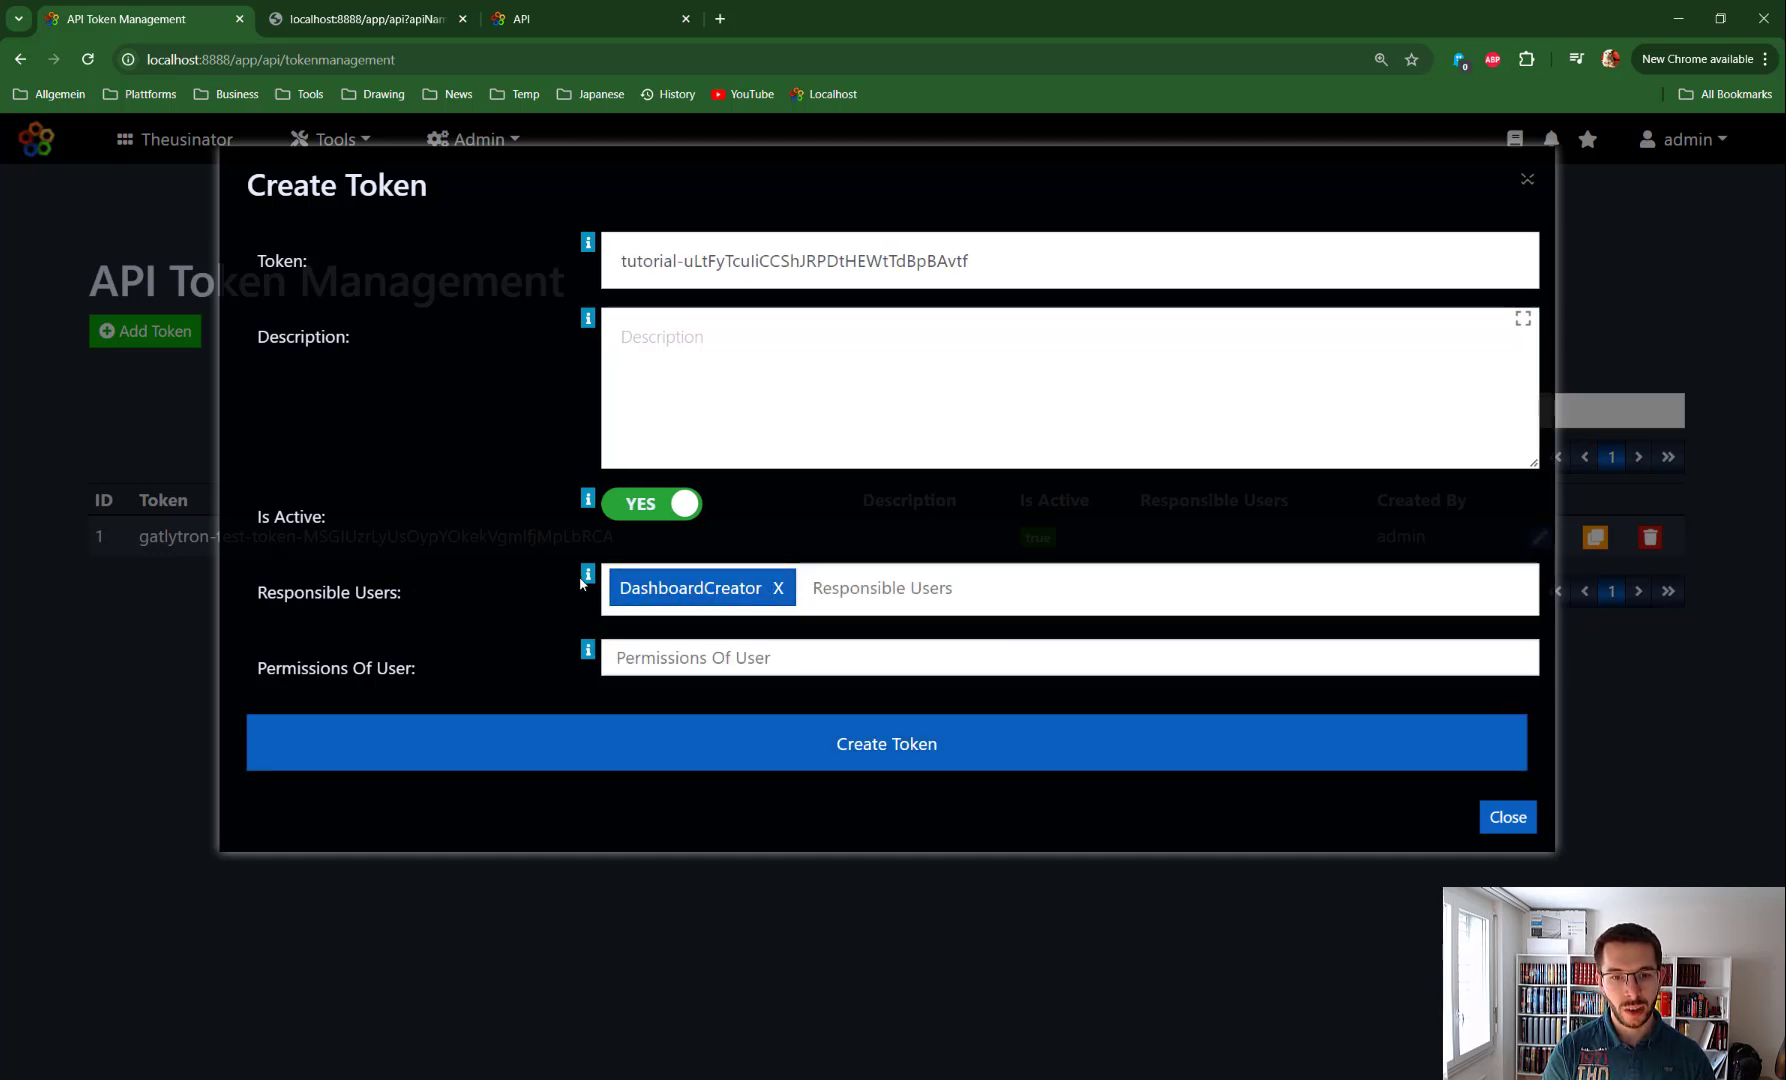
pyautogui.moveTo(588, 578)
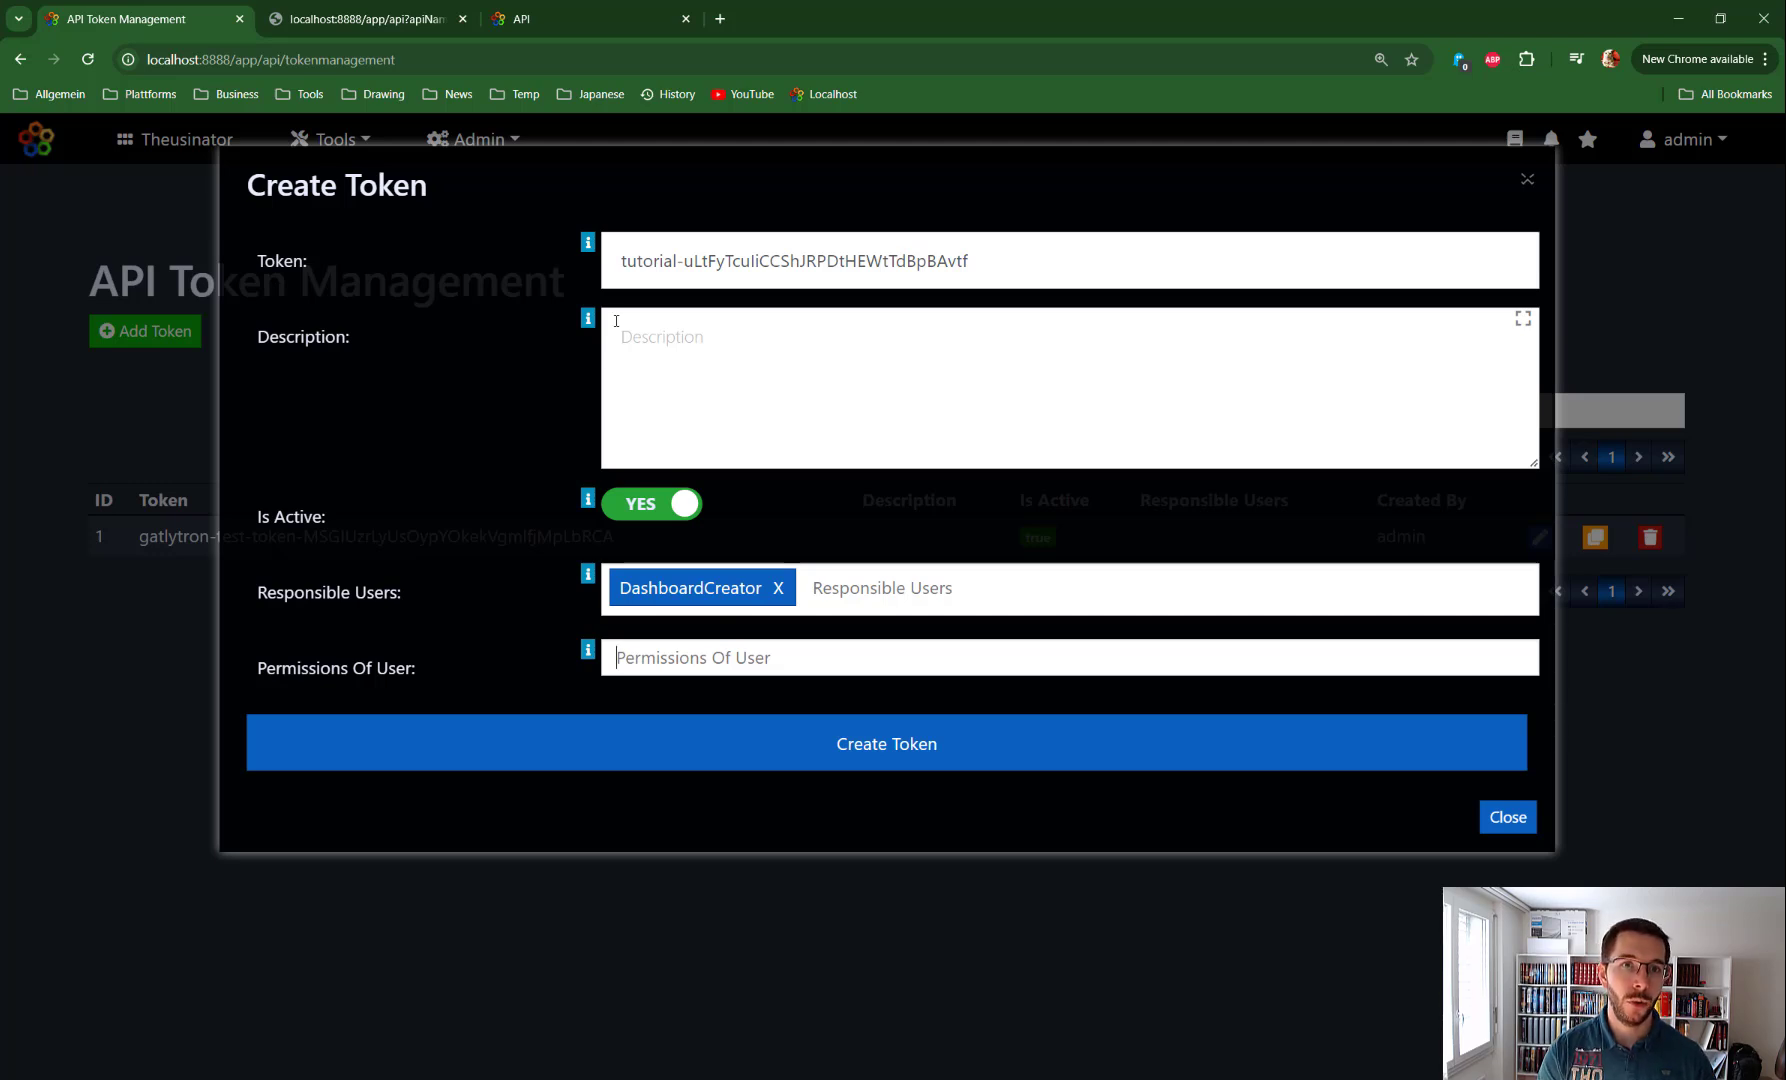
# Open user management and start a new user with the username apiTokenPermissionsUser
pyautogui.click(548, 12)
pyautogui.click(336, 145)
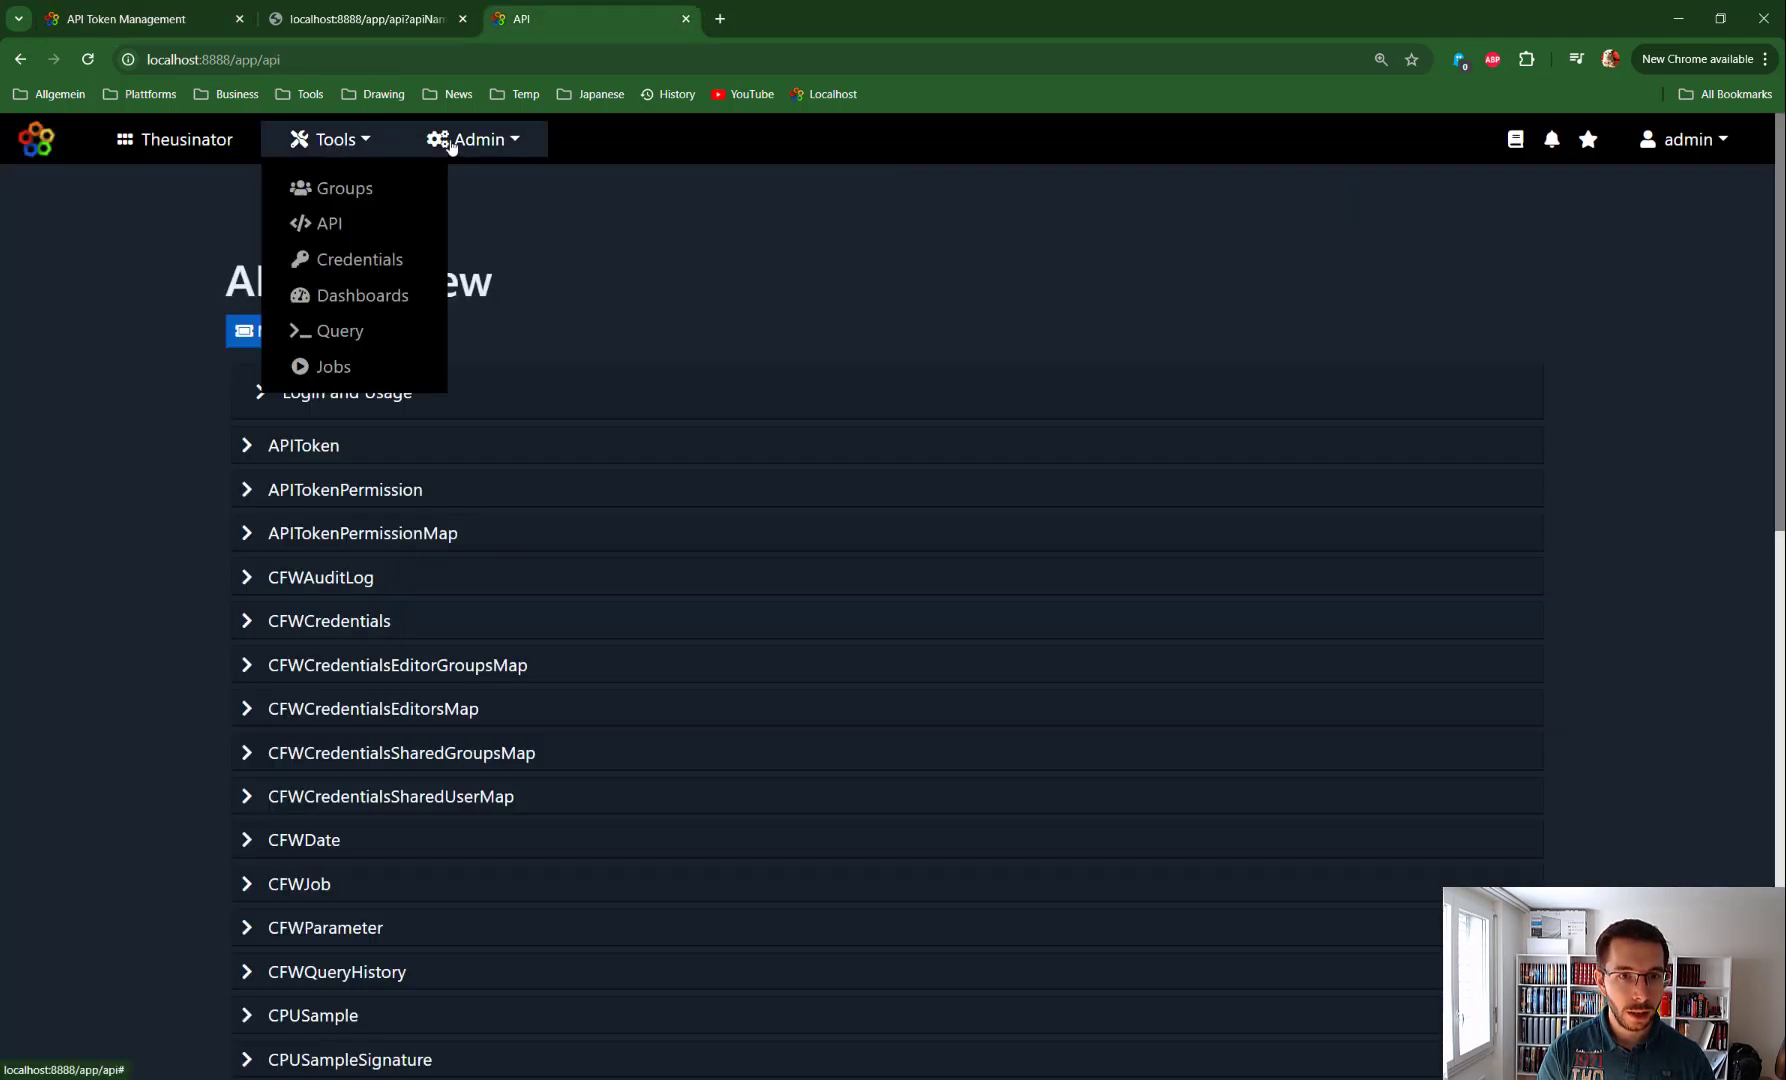
pyautogui.click(470, 139)
pyautogui.click(466, 263)
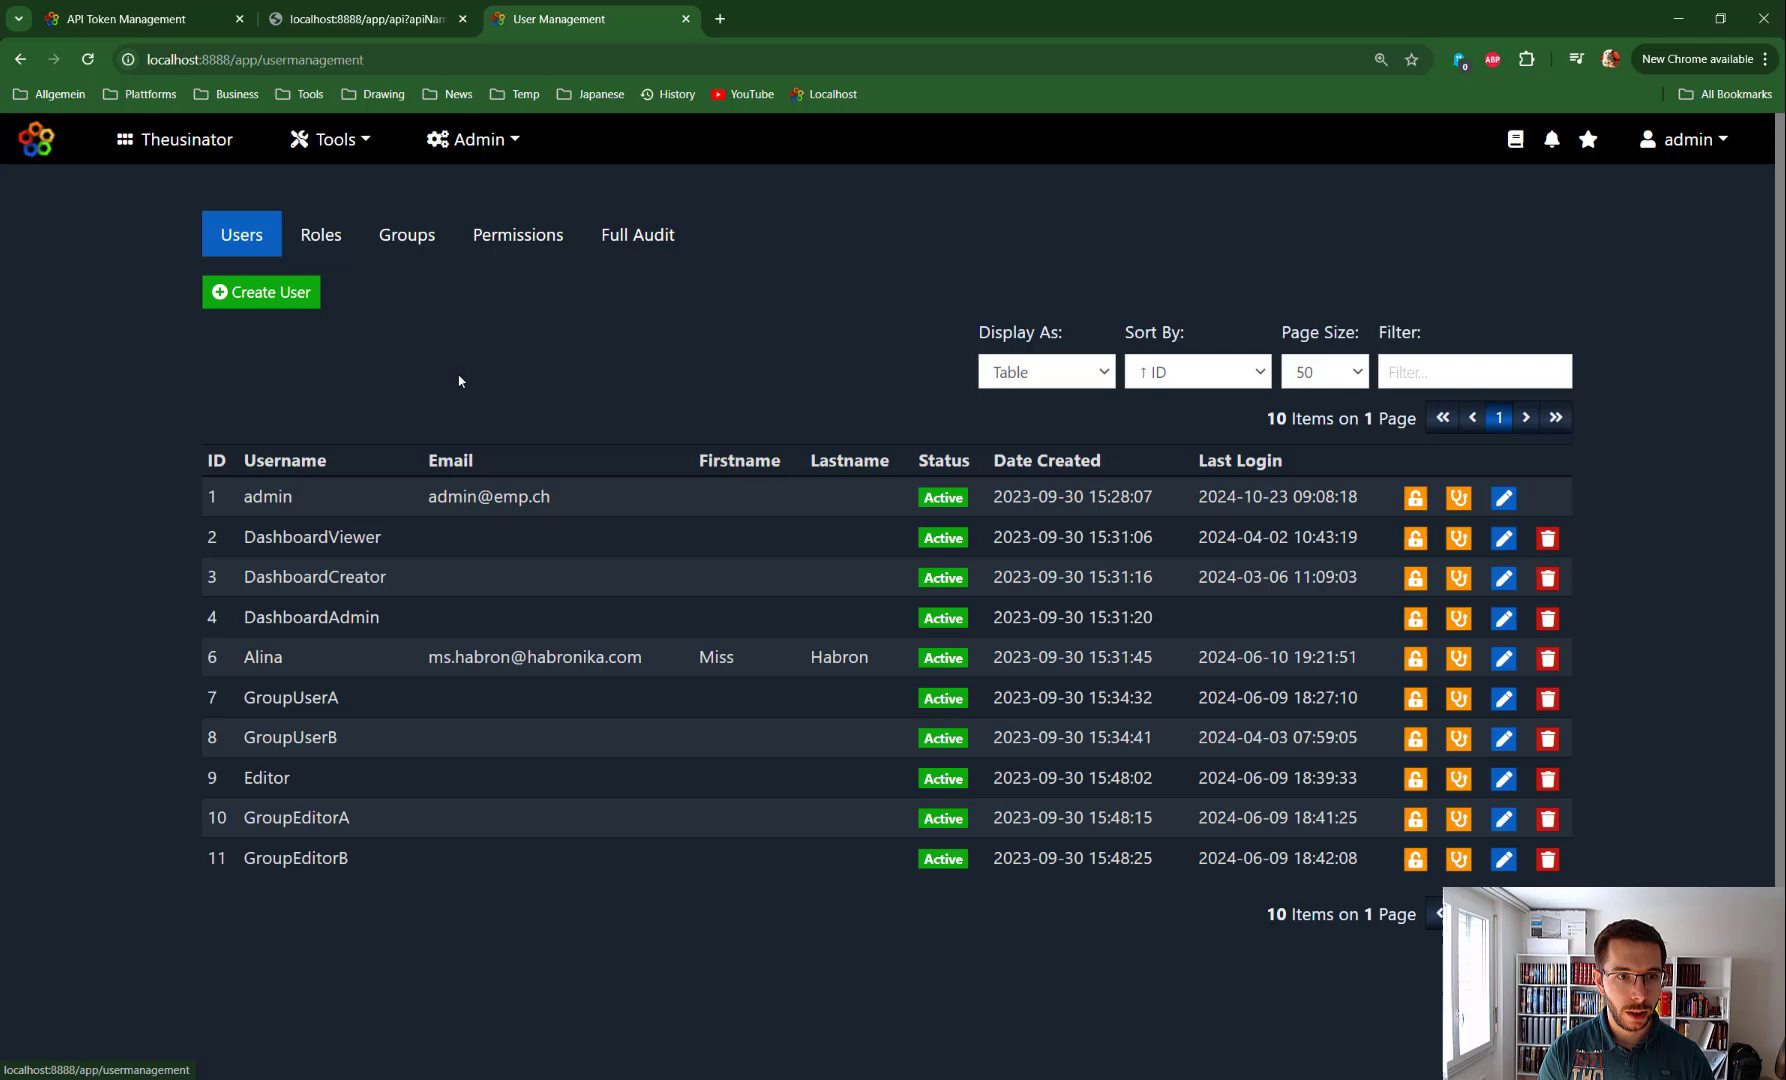
pyautogui.click(261, 291)
pyautogui.click(716, 262)
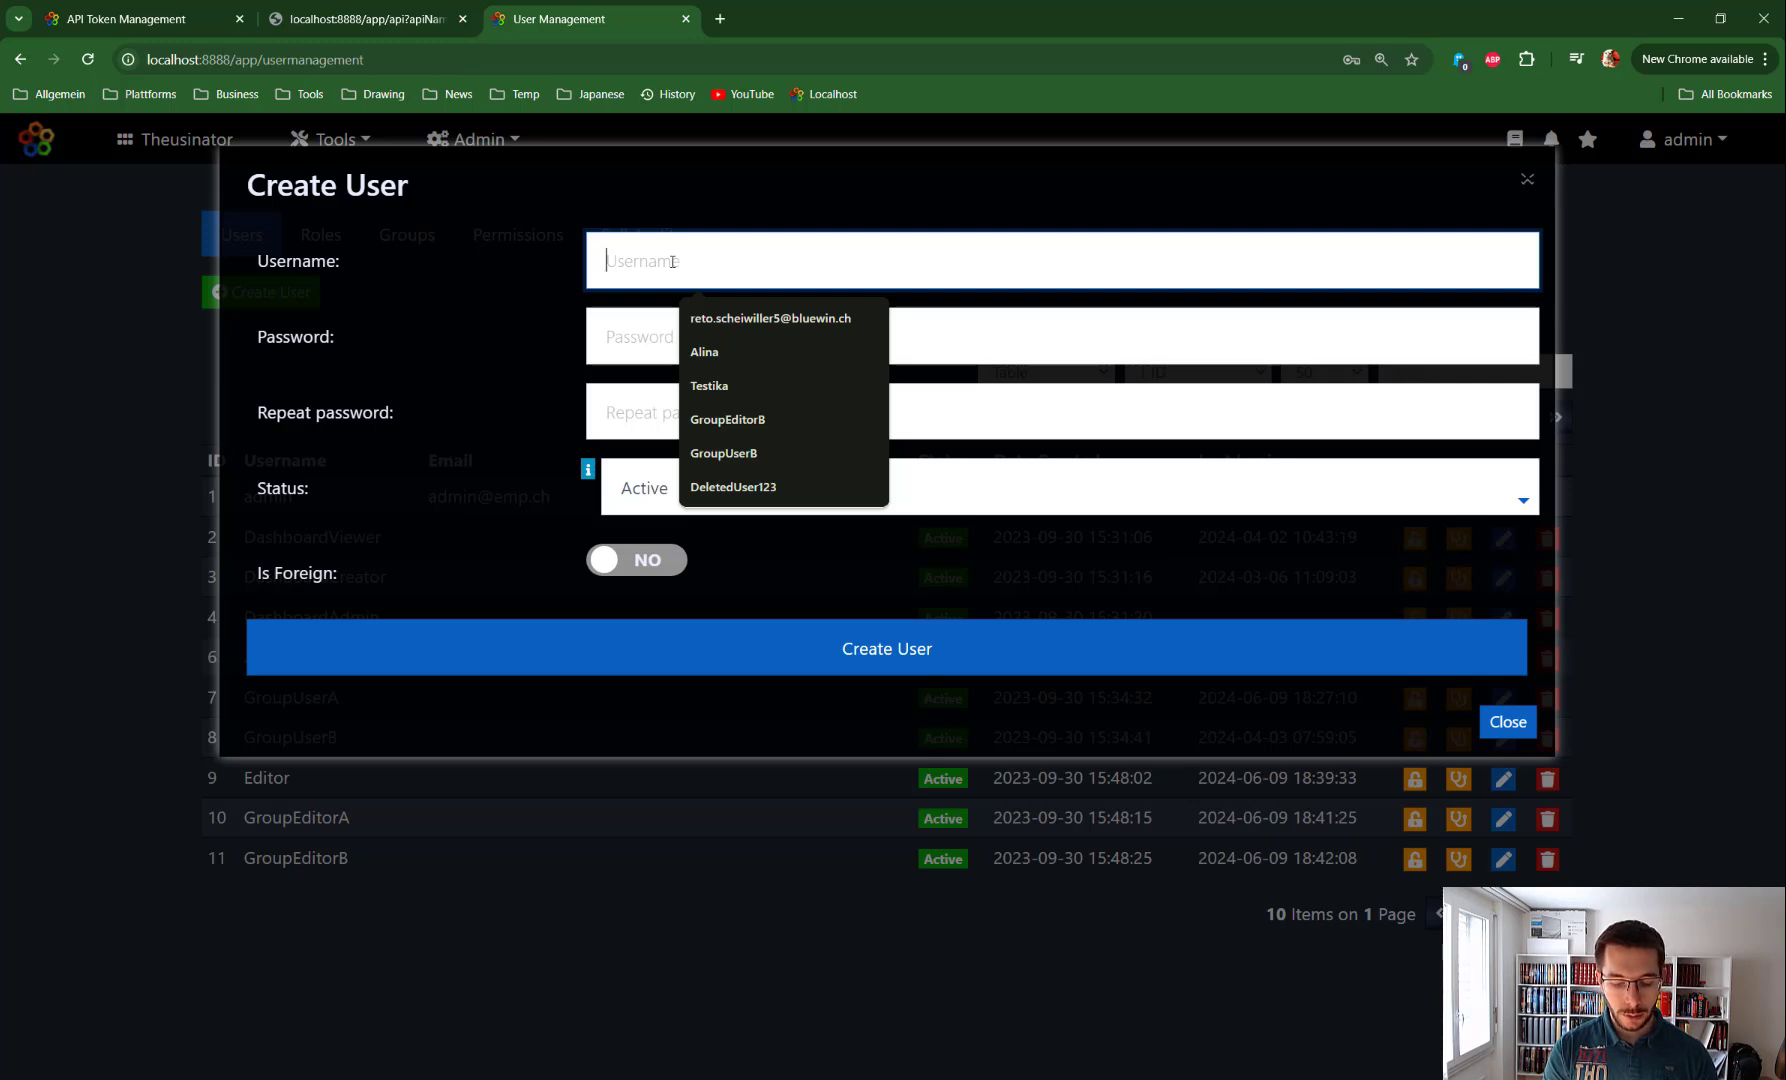
pyautogui.write('apiToken')
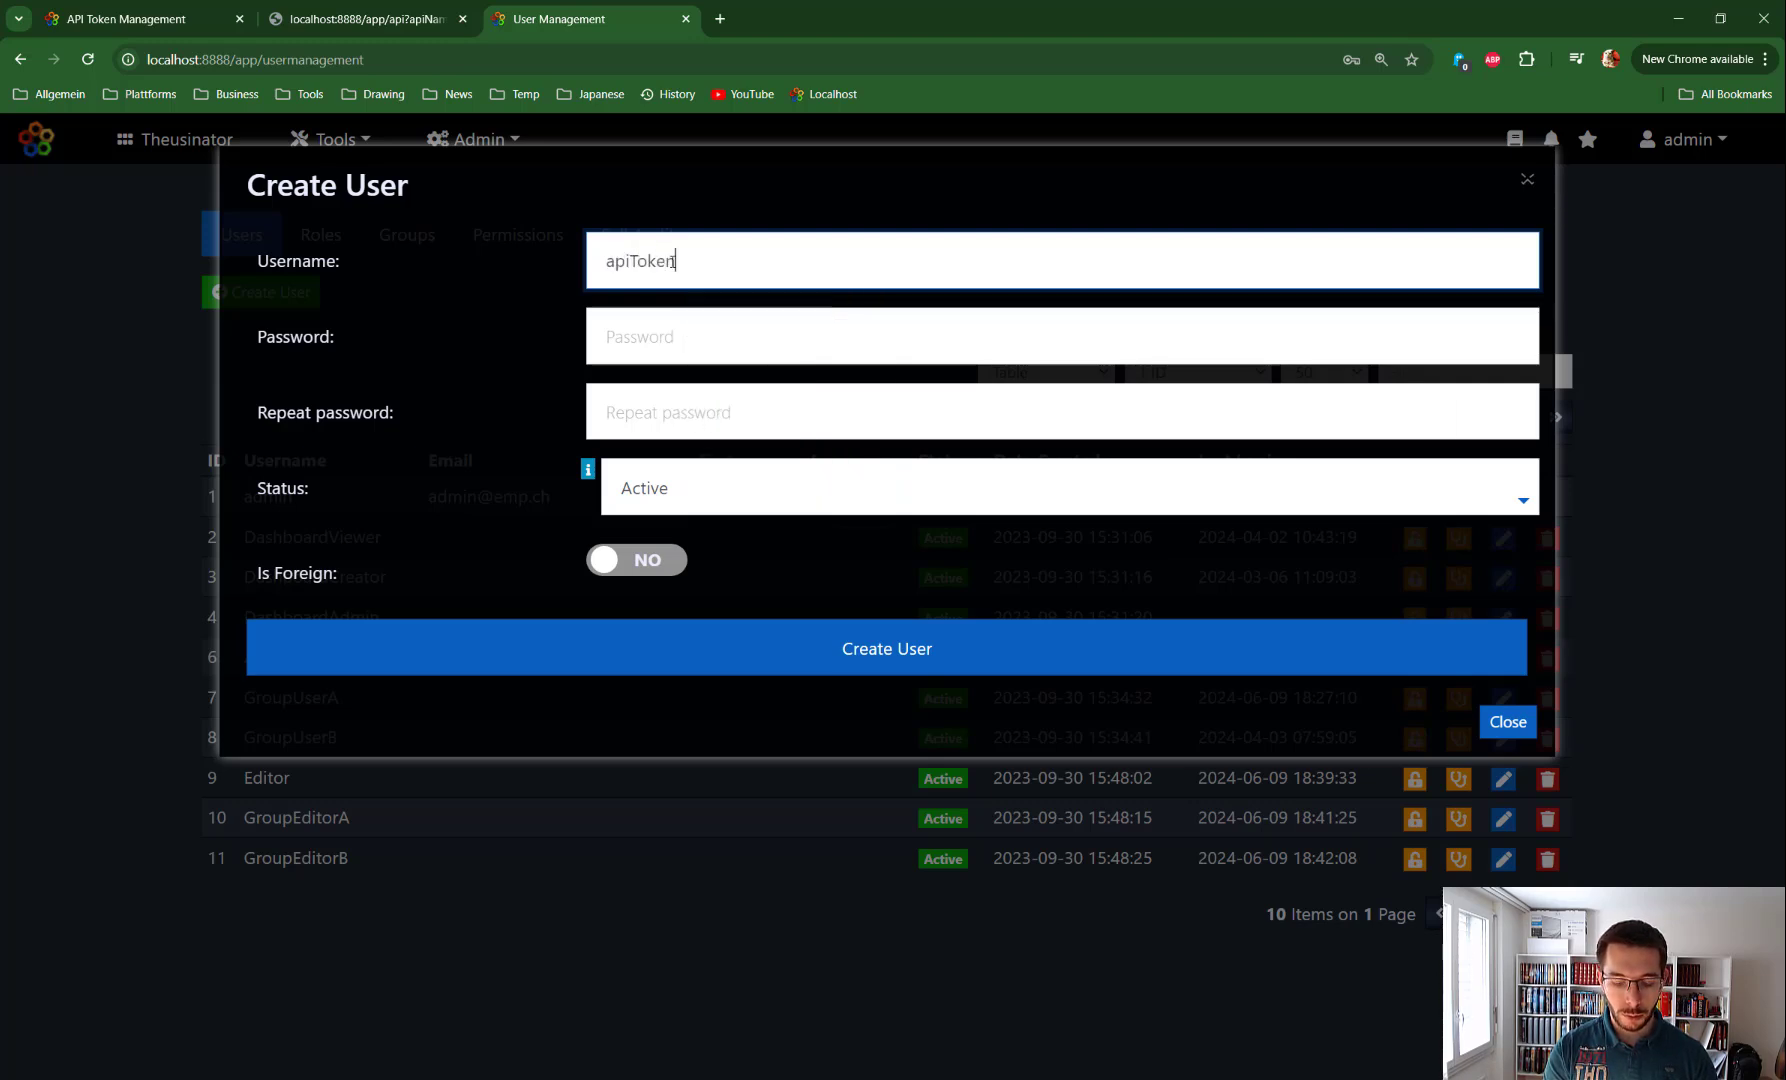
pyautogui.write('Permissions')
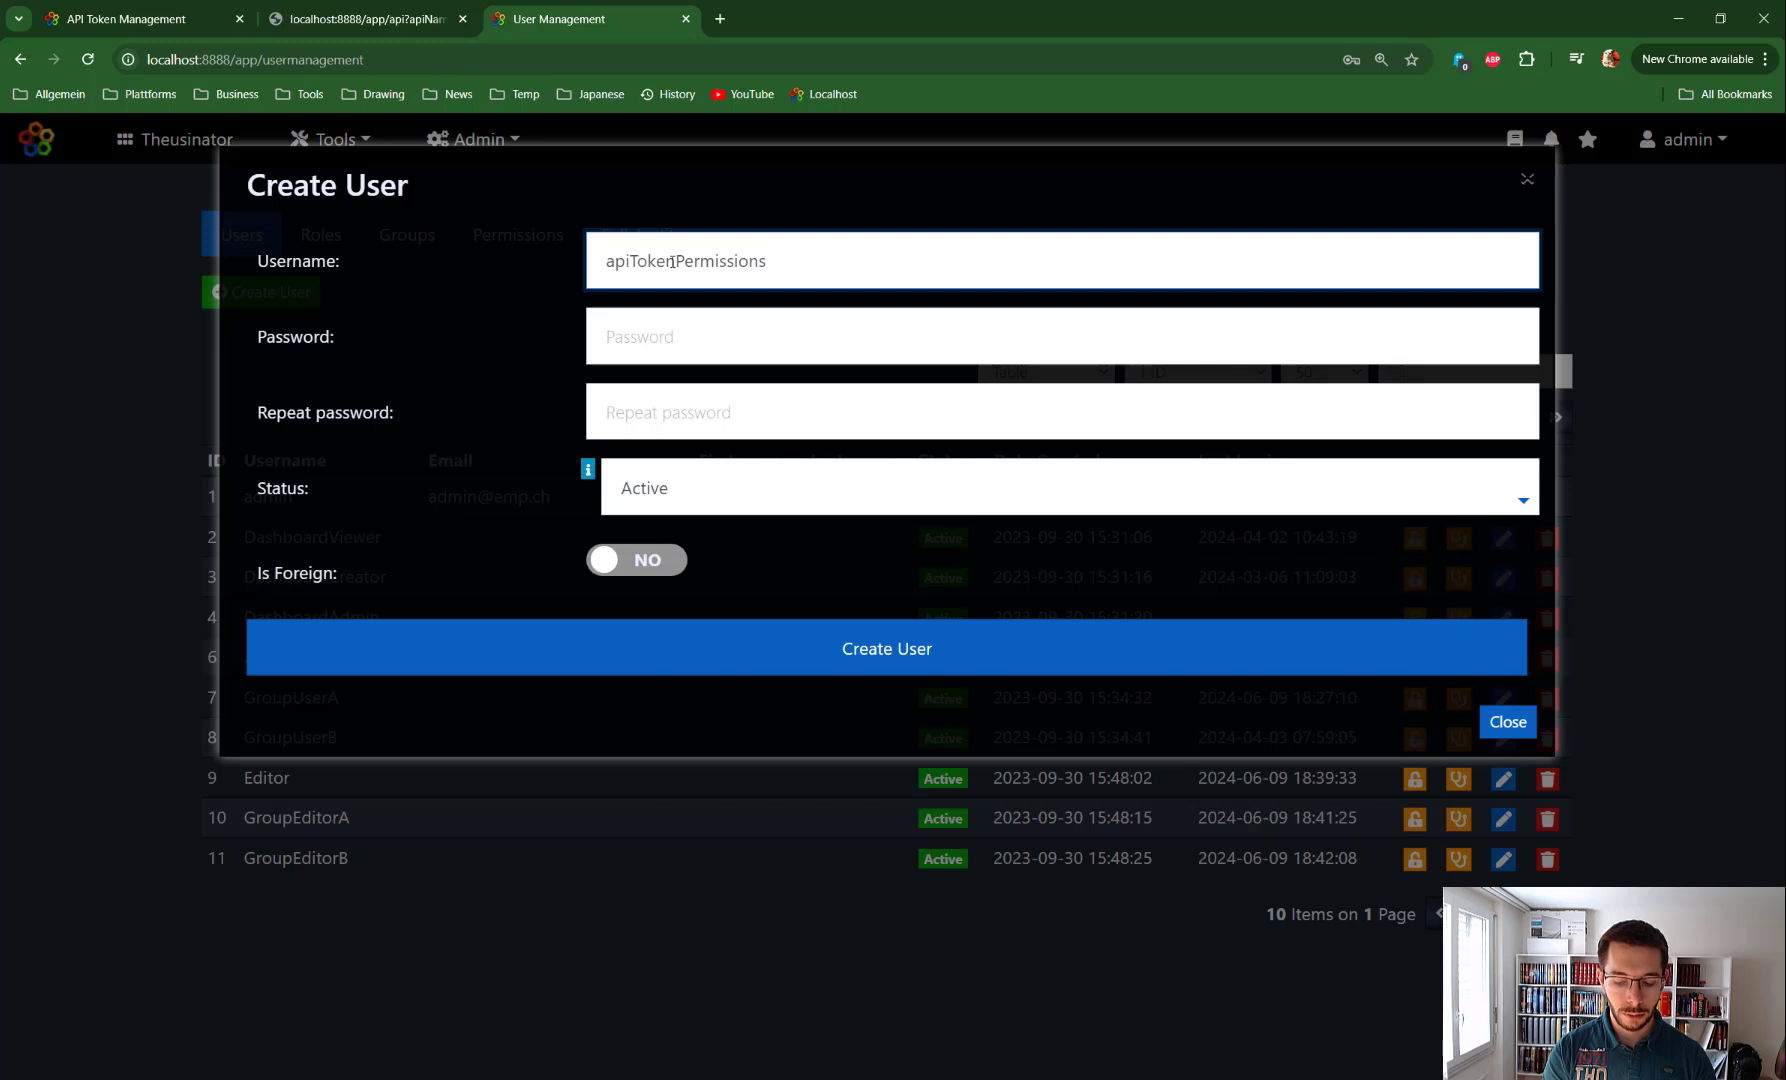
pyautogui.write('User')
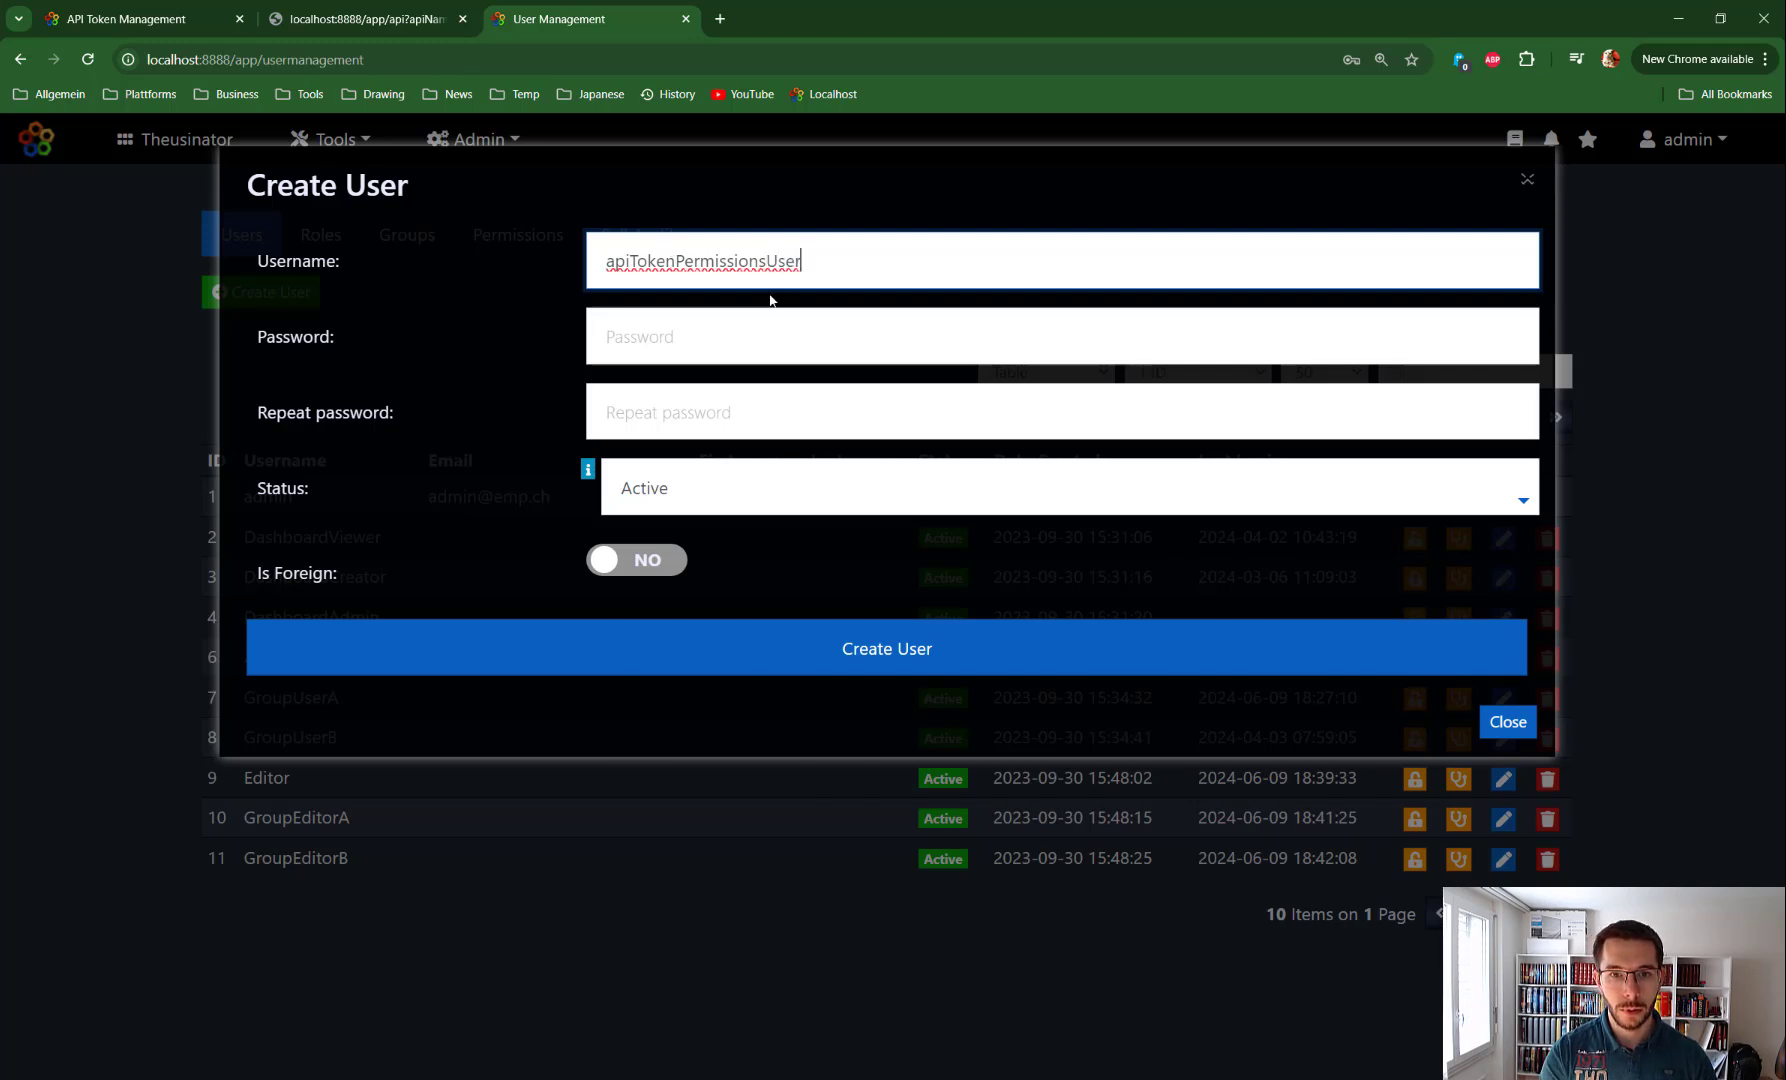
# Enter the account password in both the Password and Repeat password fields and create the user
pyautogui.doubleClick(670, 250)
pyautogui.hotkey('ctrl', 'c')
pyautogui.click(620, 335)
pyautogui.hotkey('ctrl', 'v')
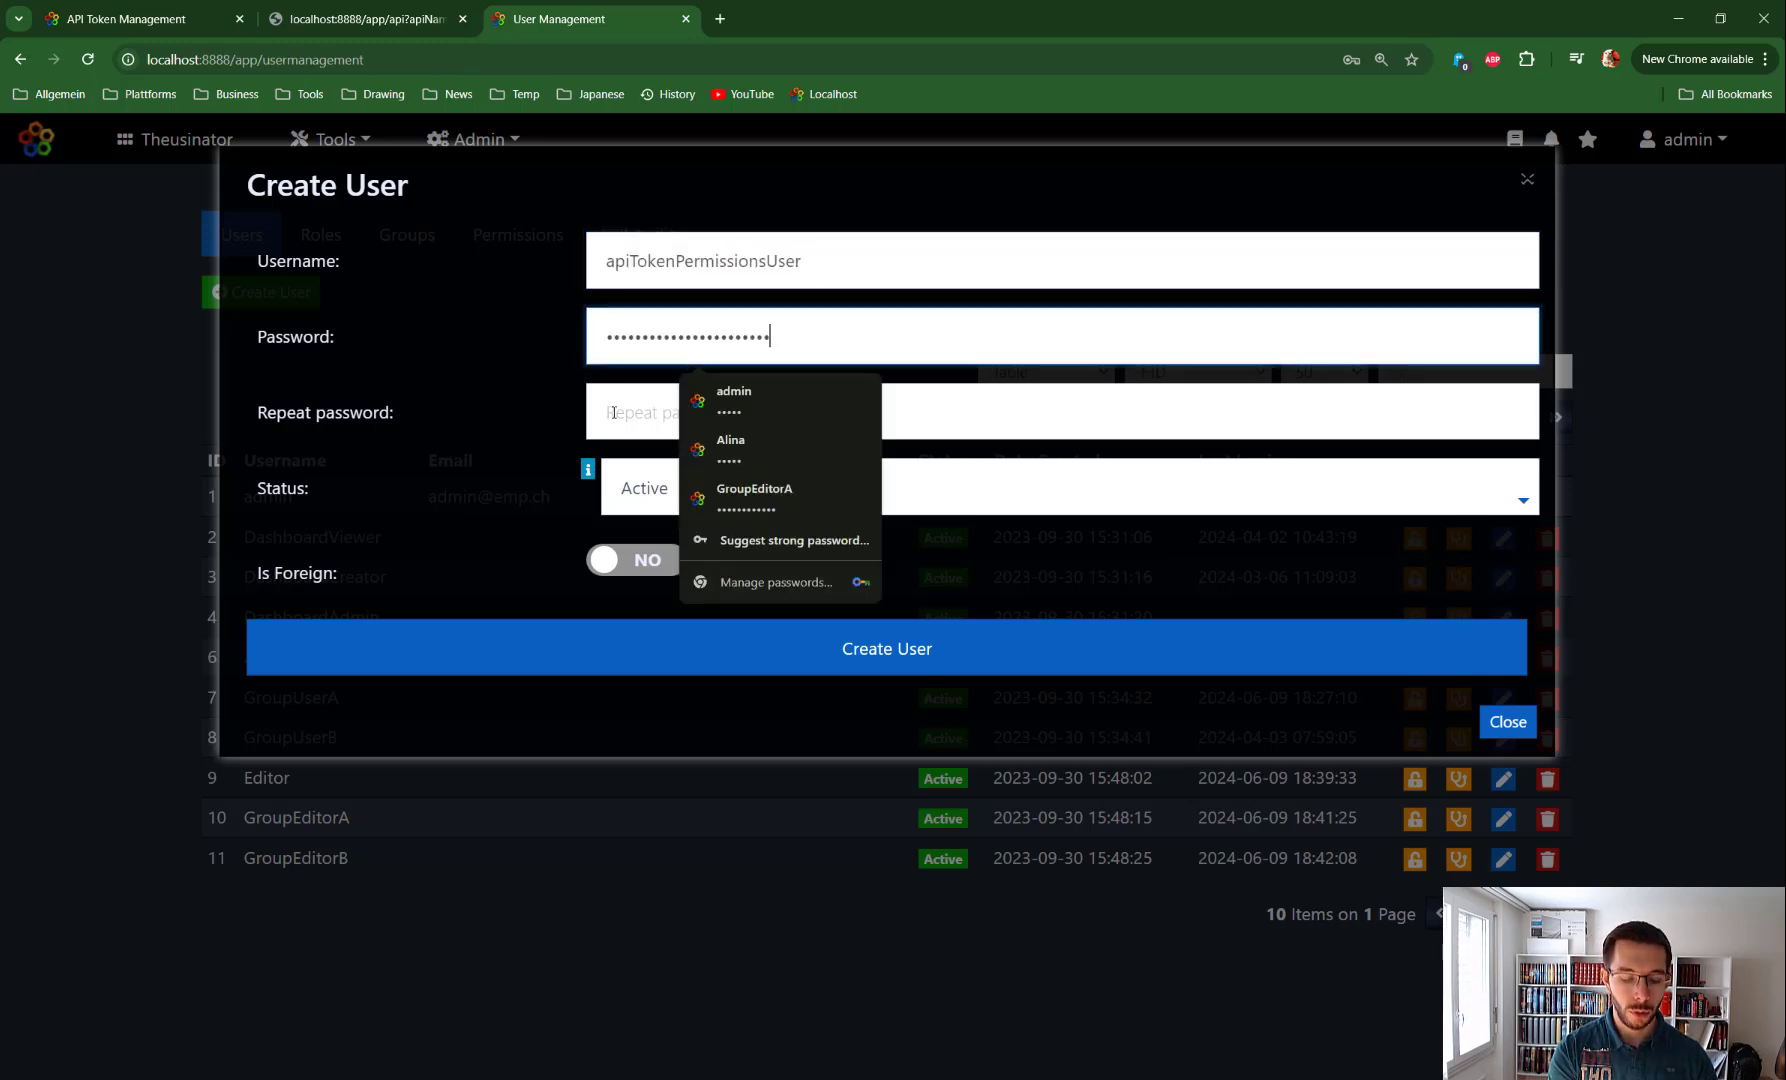
pyautogui.click(613, 412)
pyautogui.hotkey('ctrl', 'v')
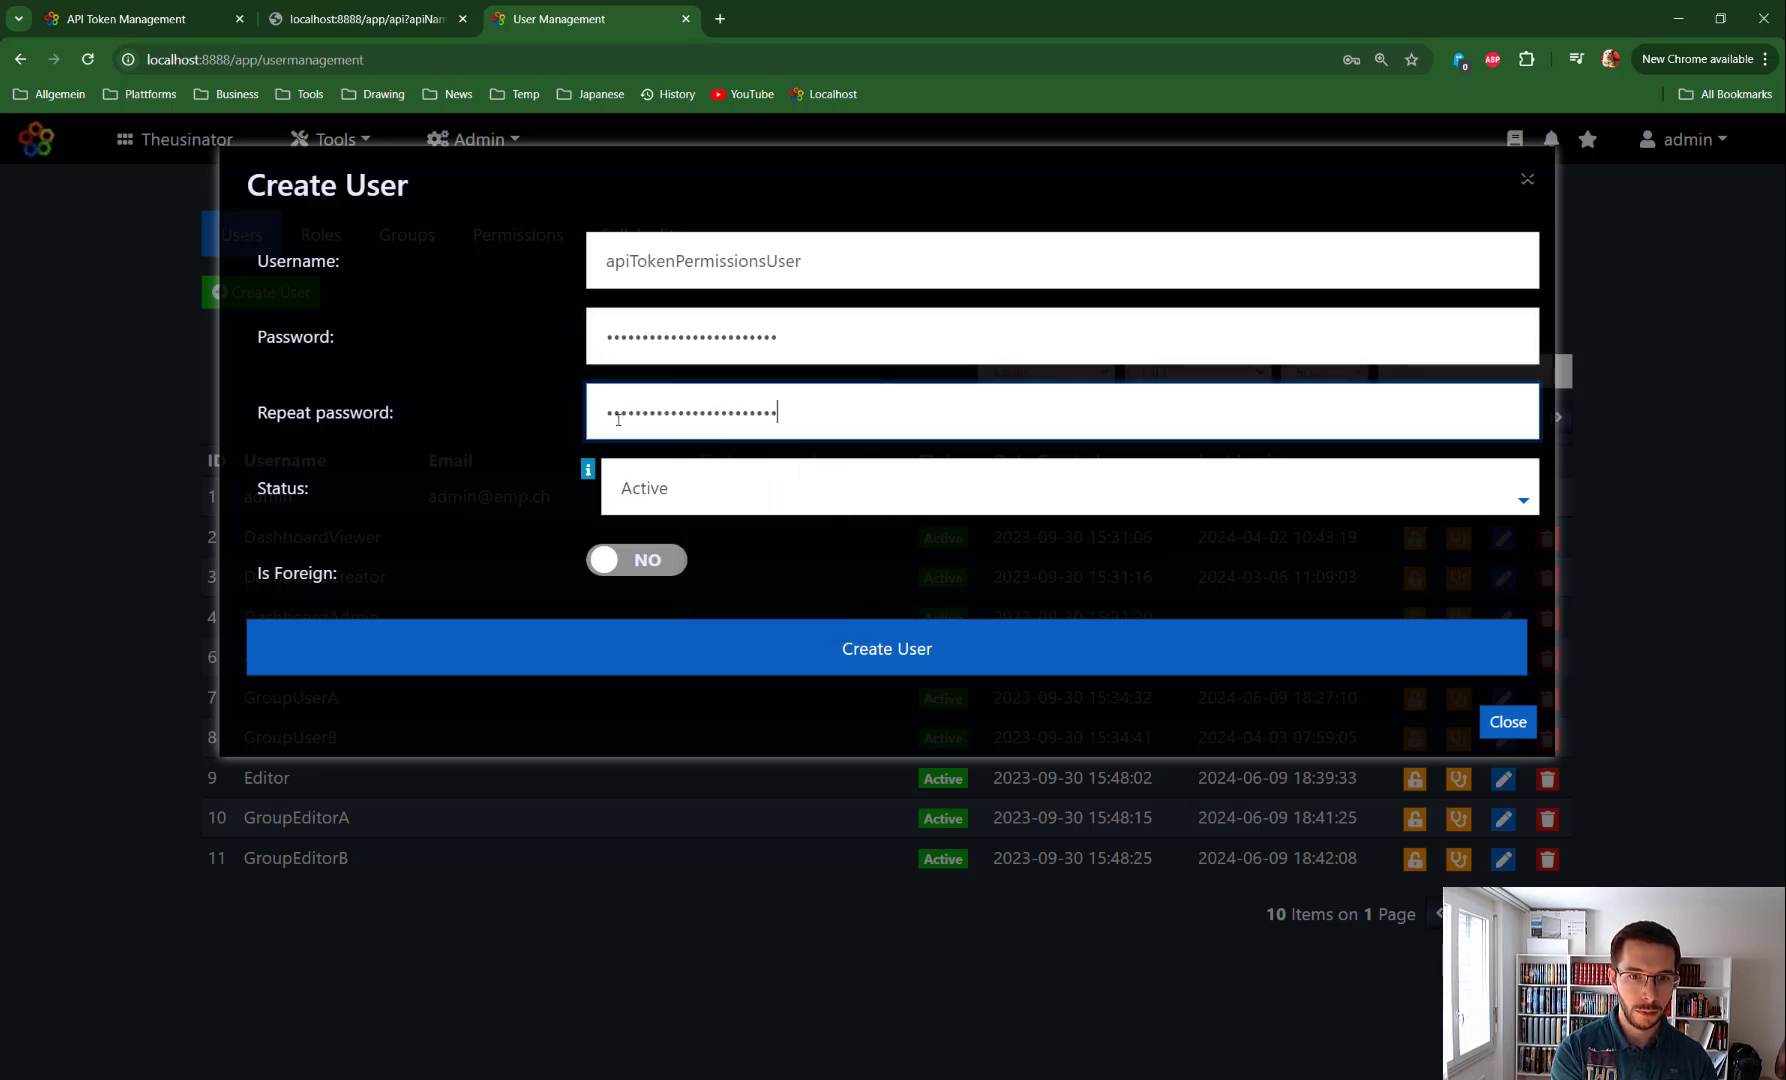
pyautogui.click(864, 645)
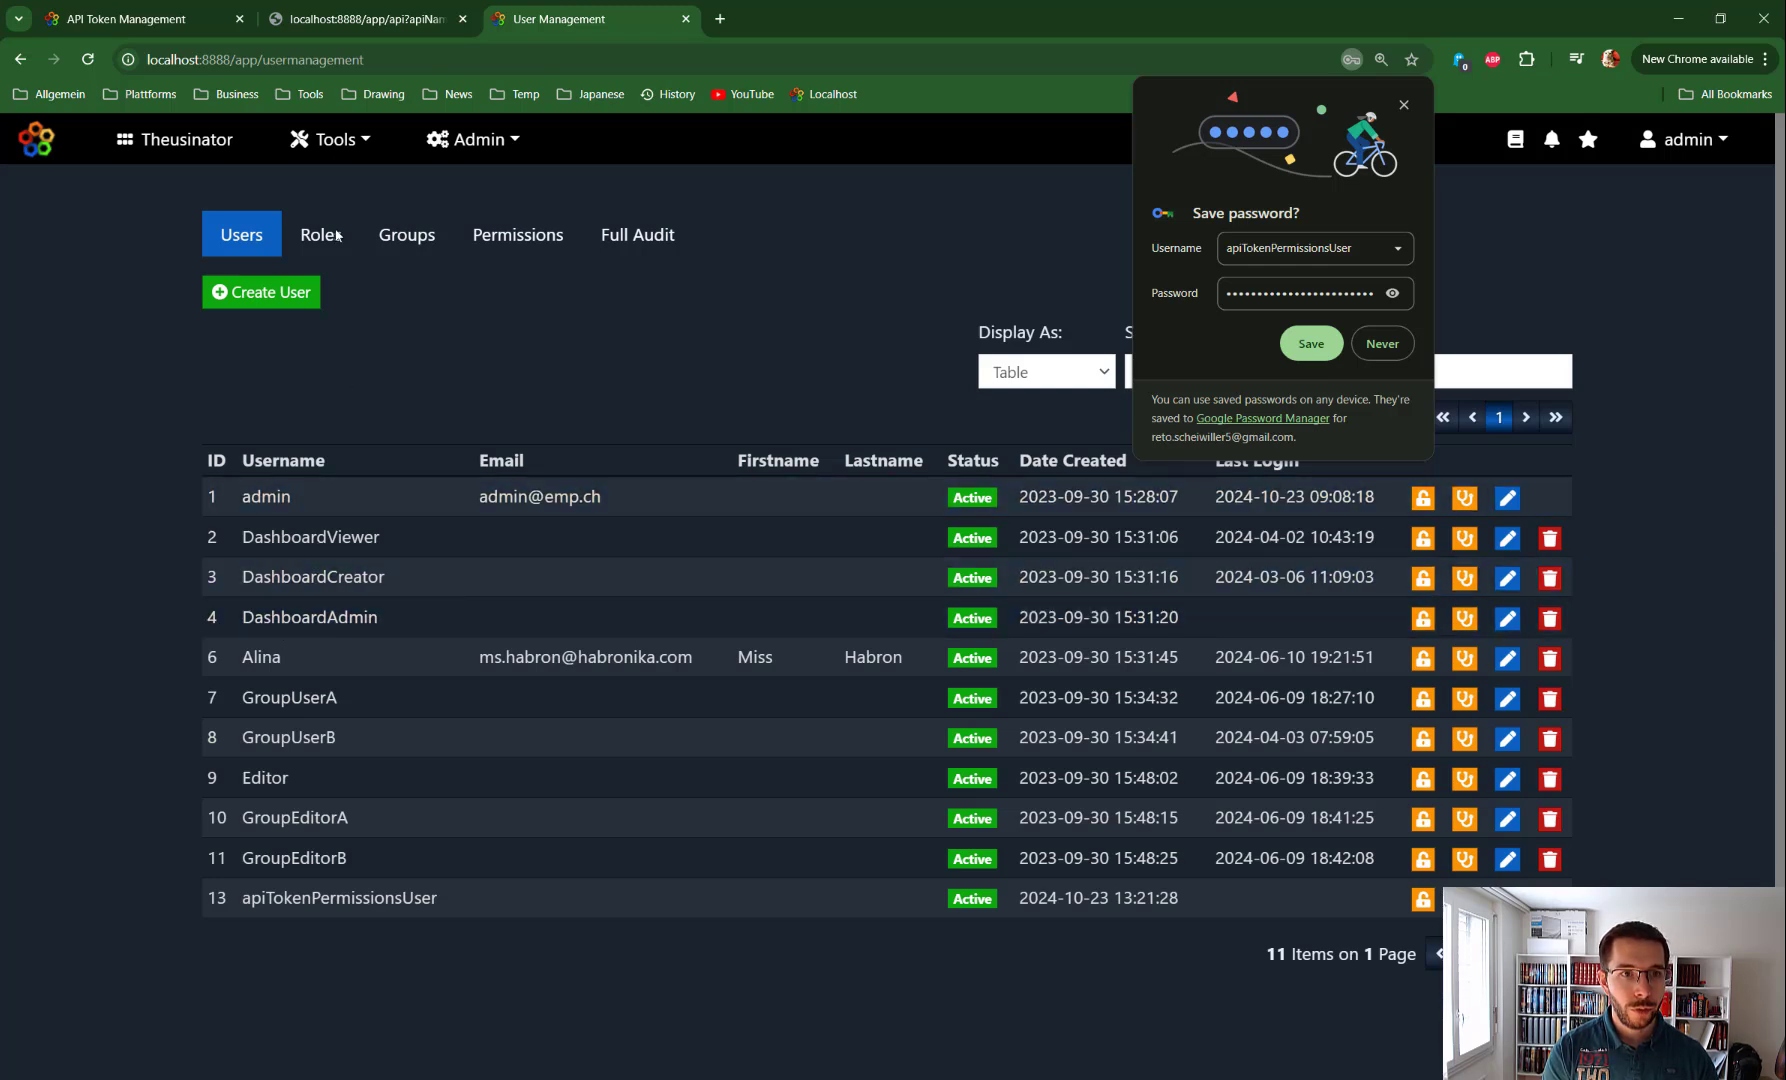
# In the credentials list, share the SharedWithEditor credentials with apiTokenPermissionsUser, update them and dismiss the browser's password-saving prompt
pyautogui.click(330, 139)
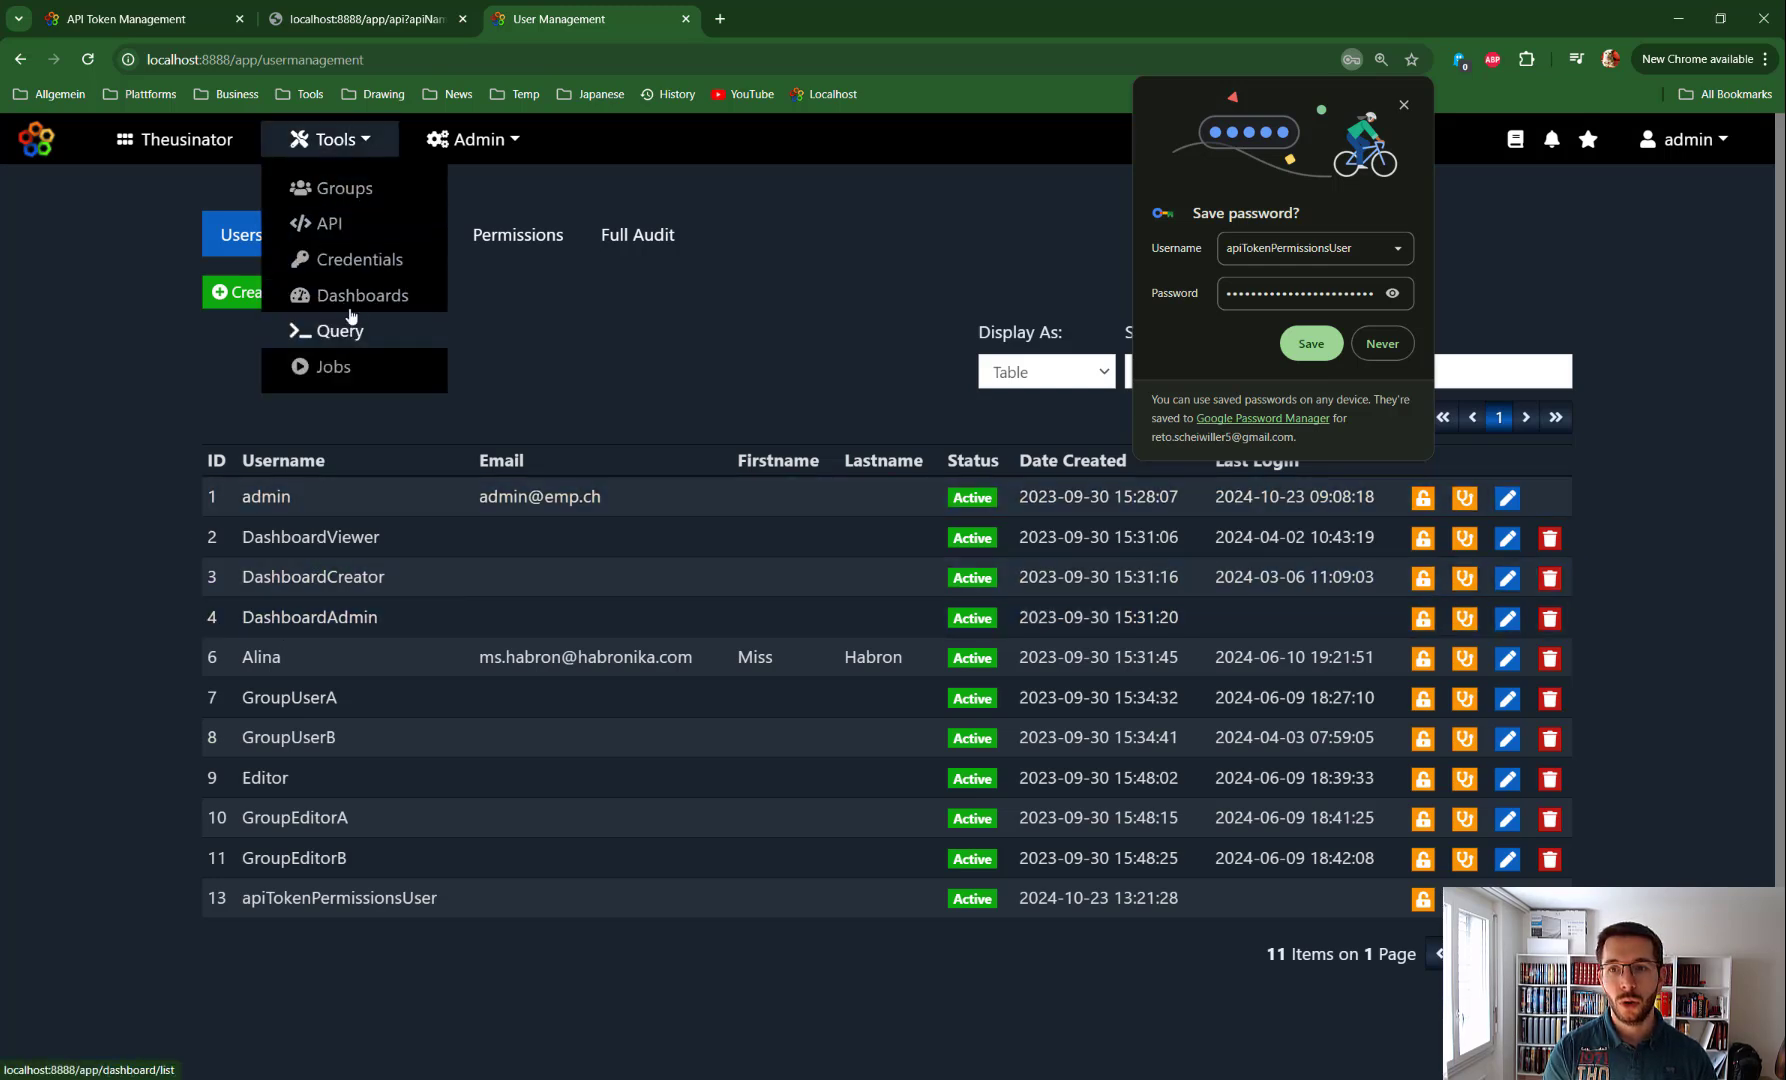
pyautogui.click(347, 262)
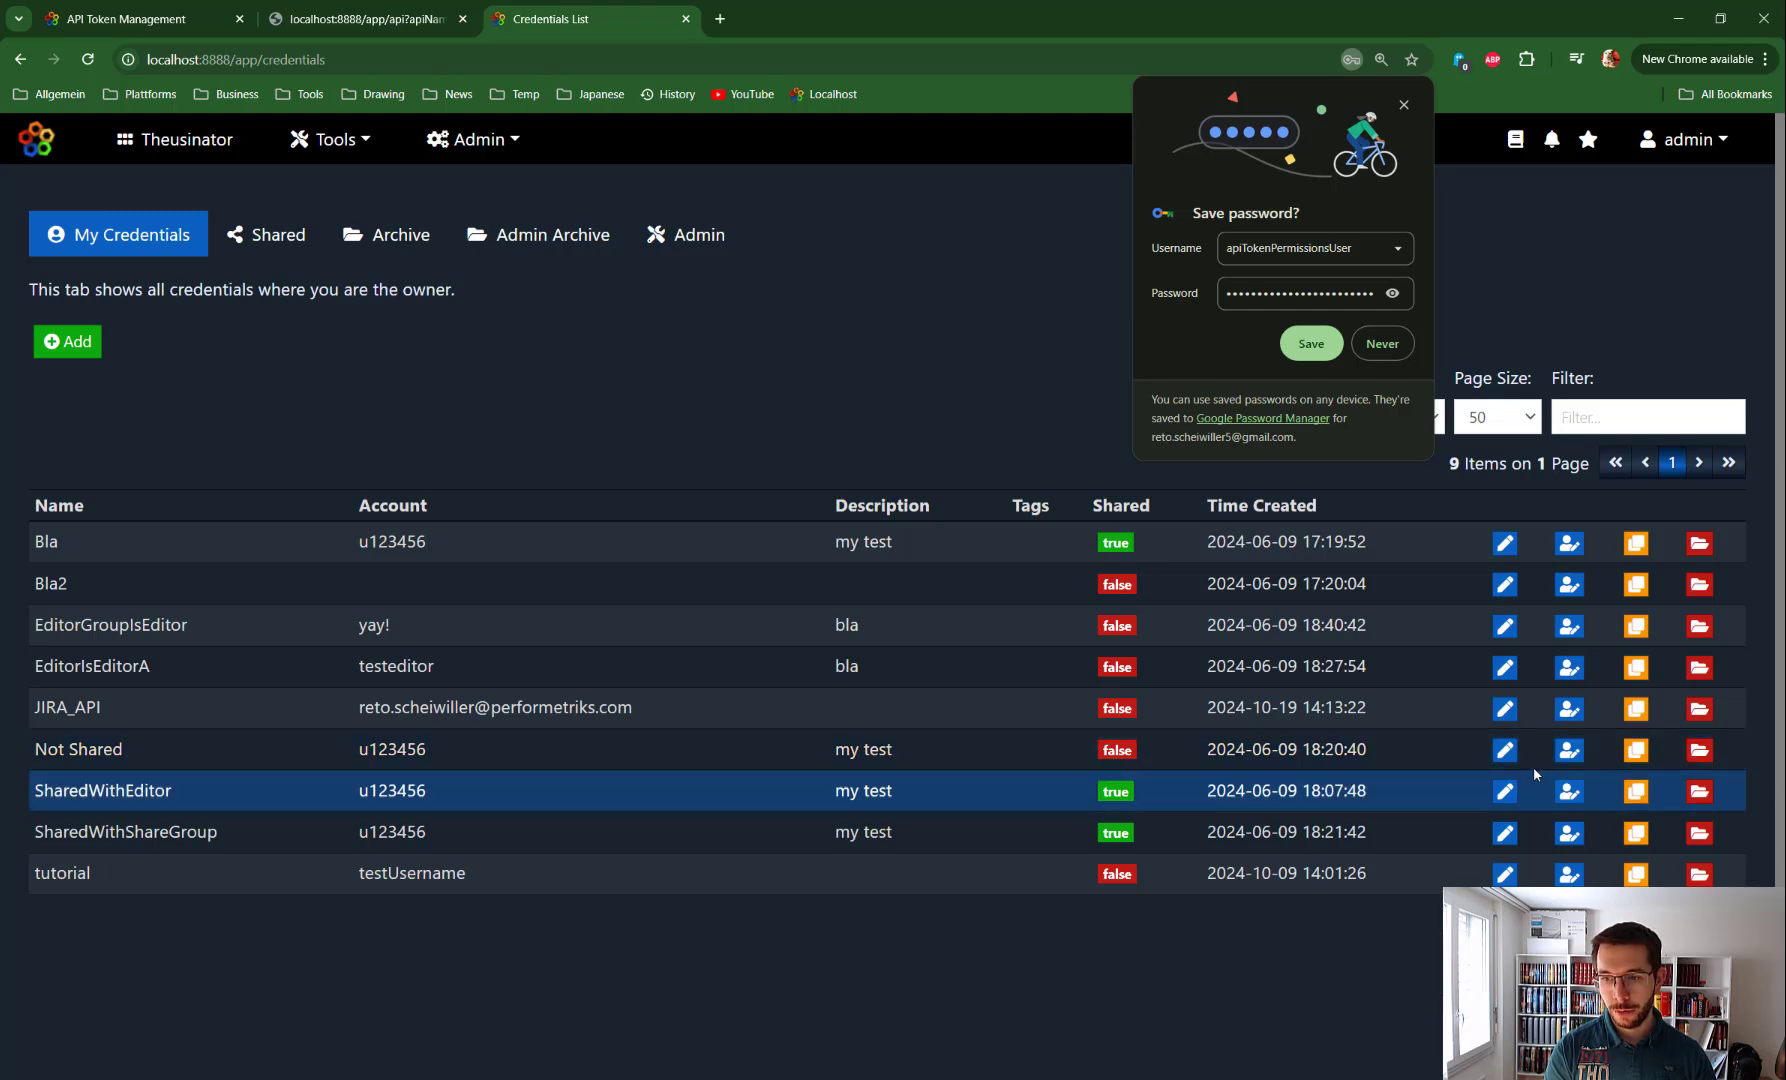
pyautogui.click(1570, 752)
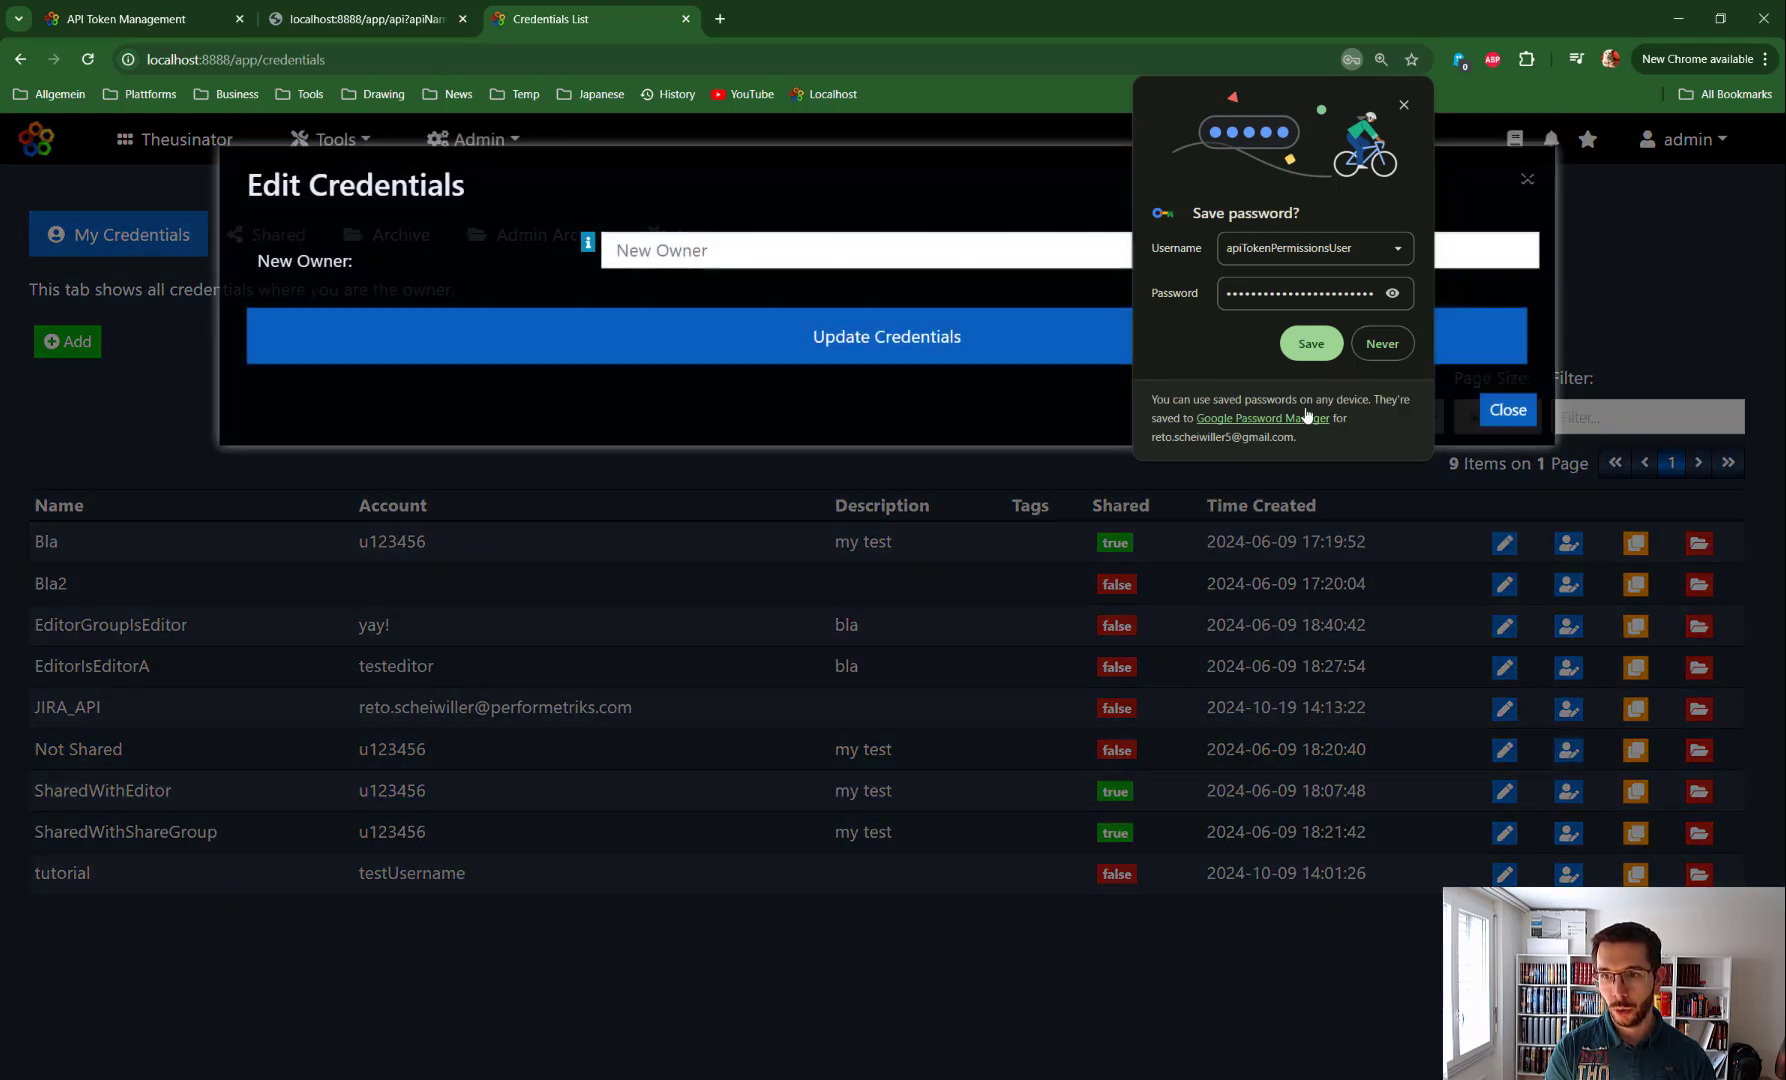
pyautogui.click(1505, 412)
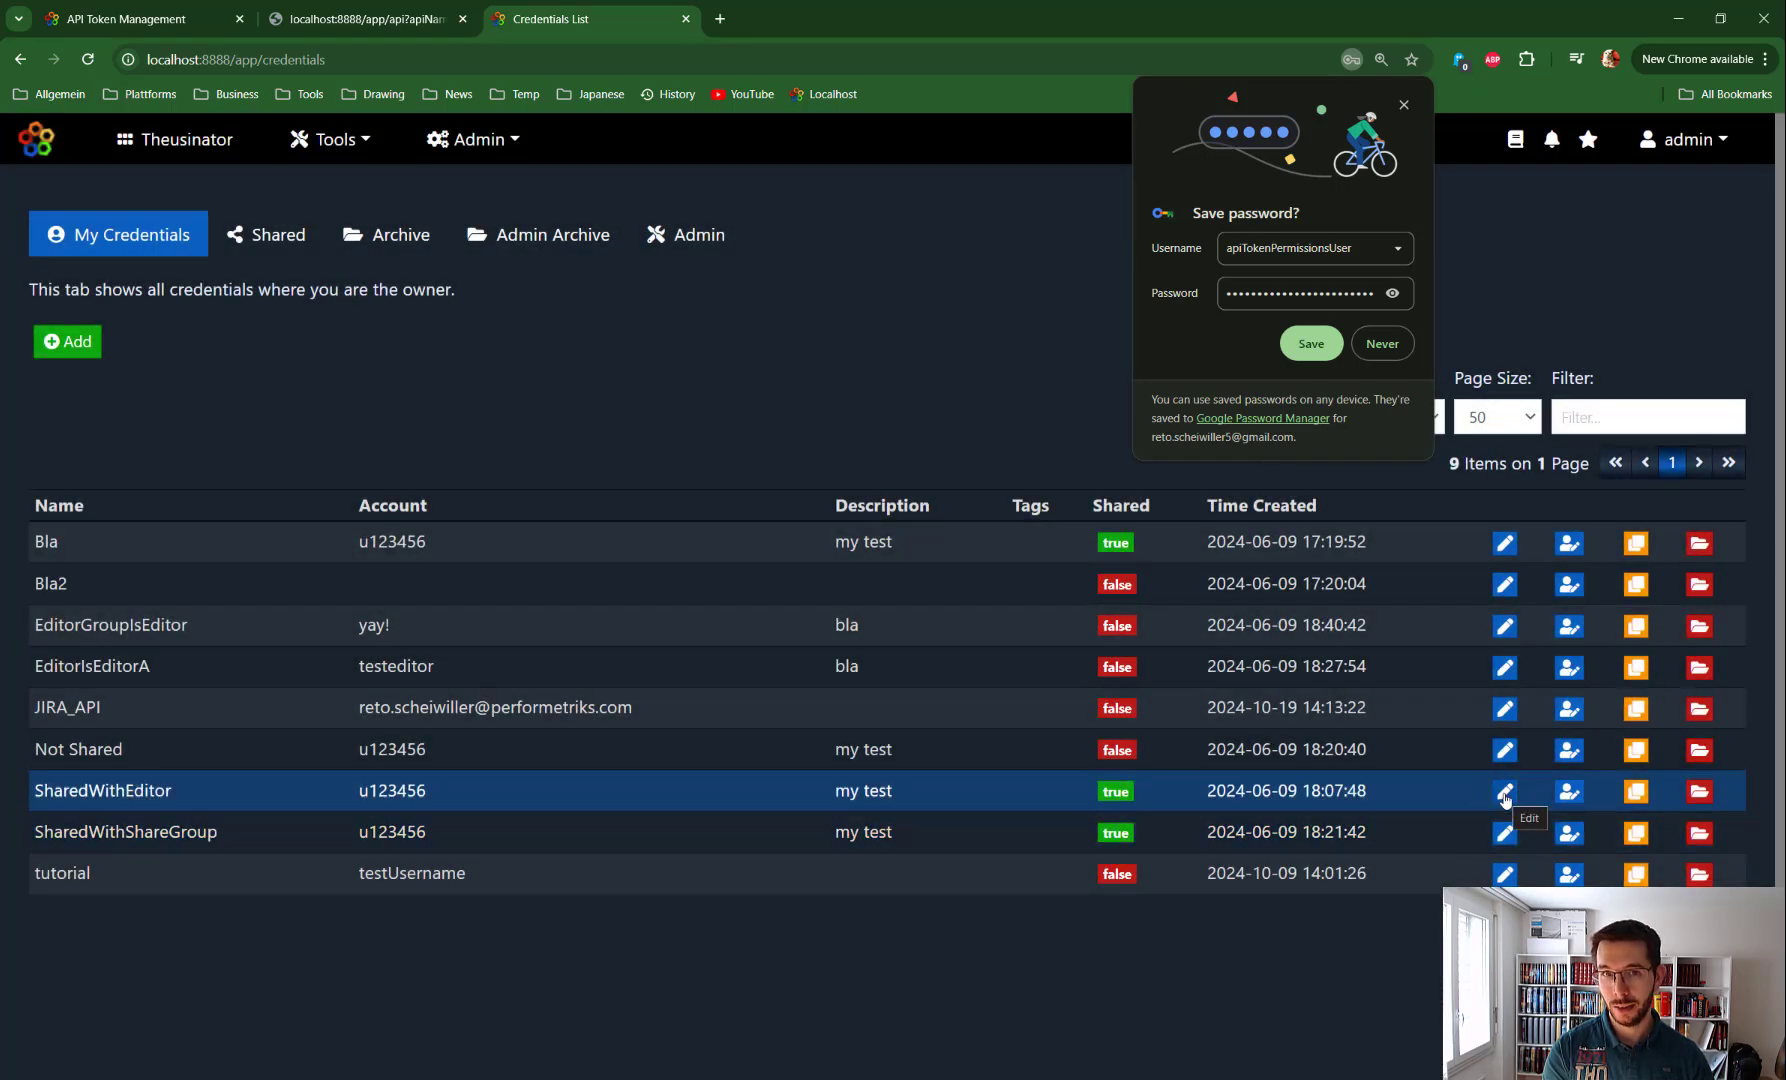
pyautogui.click(1505, 793)
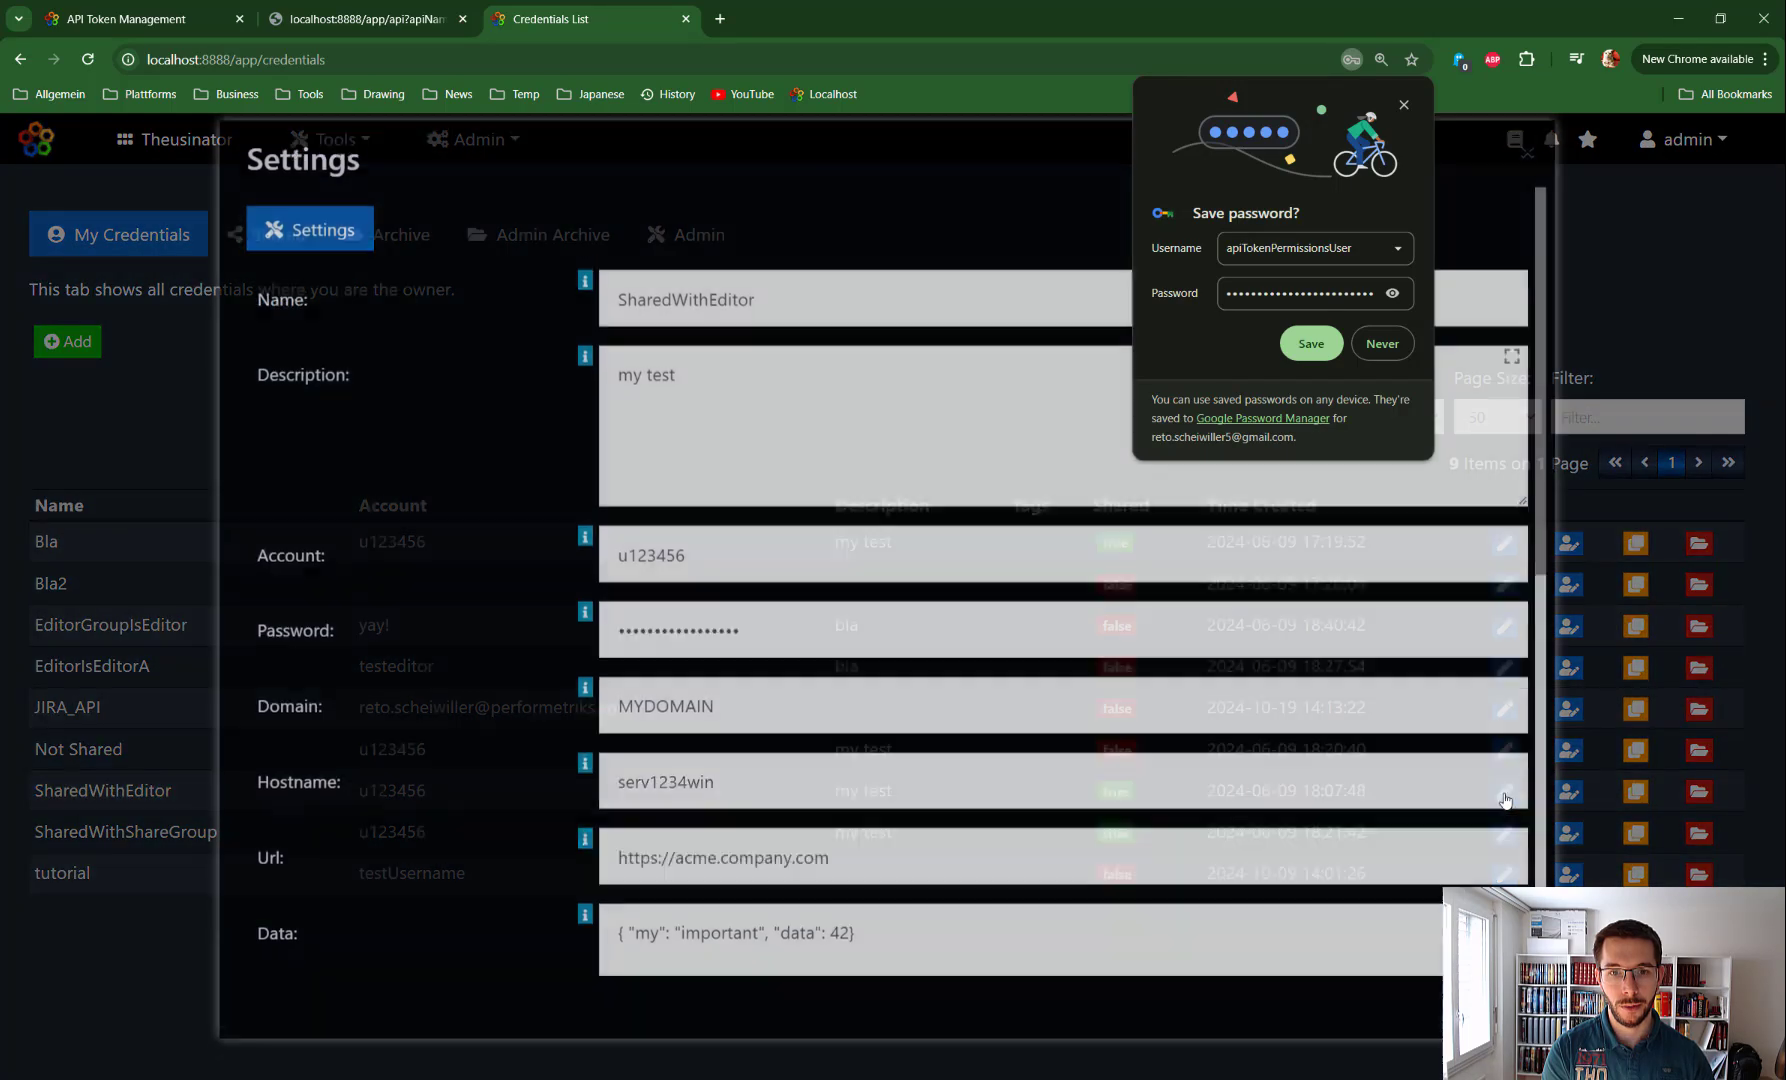
pyautogui.scroll(-7, 695, 629)
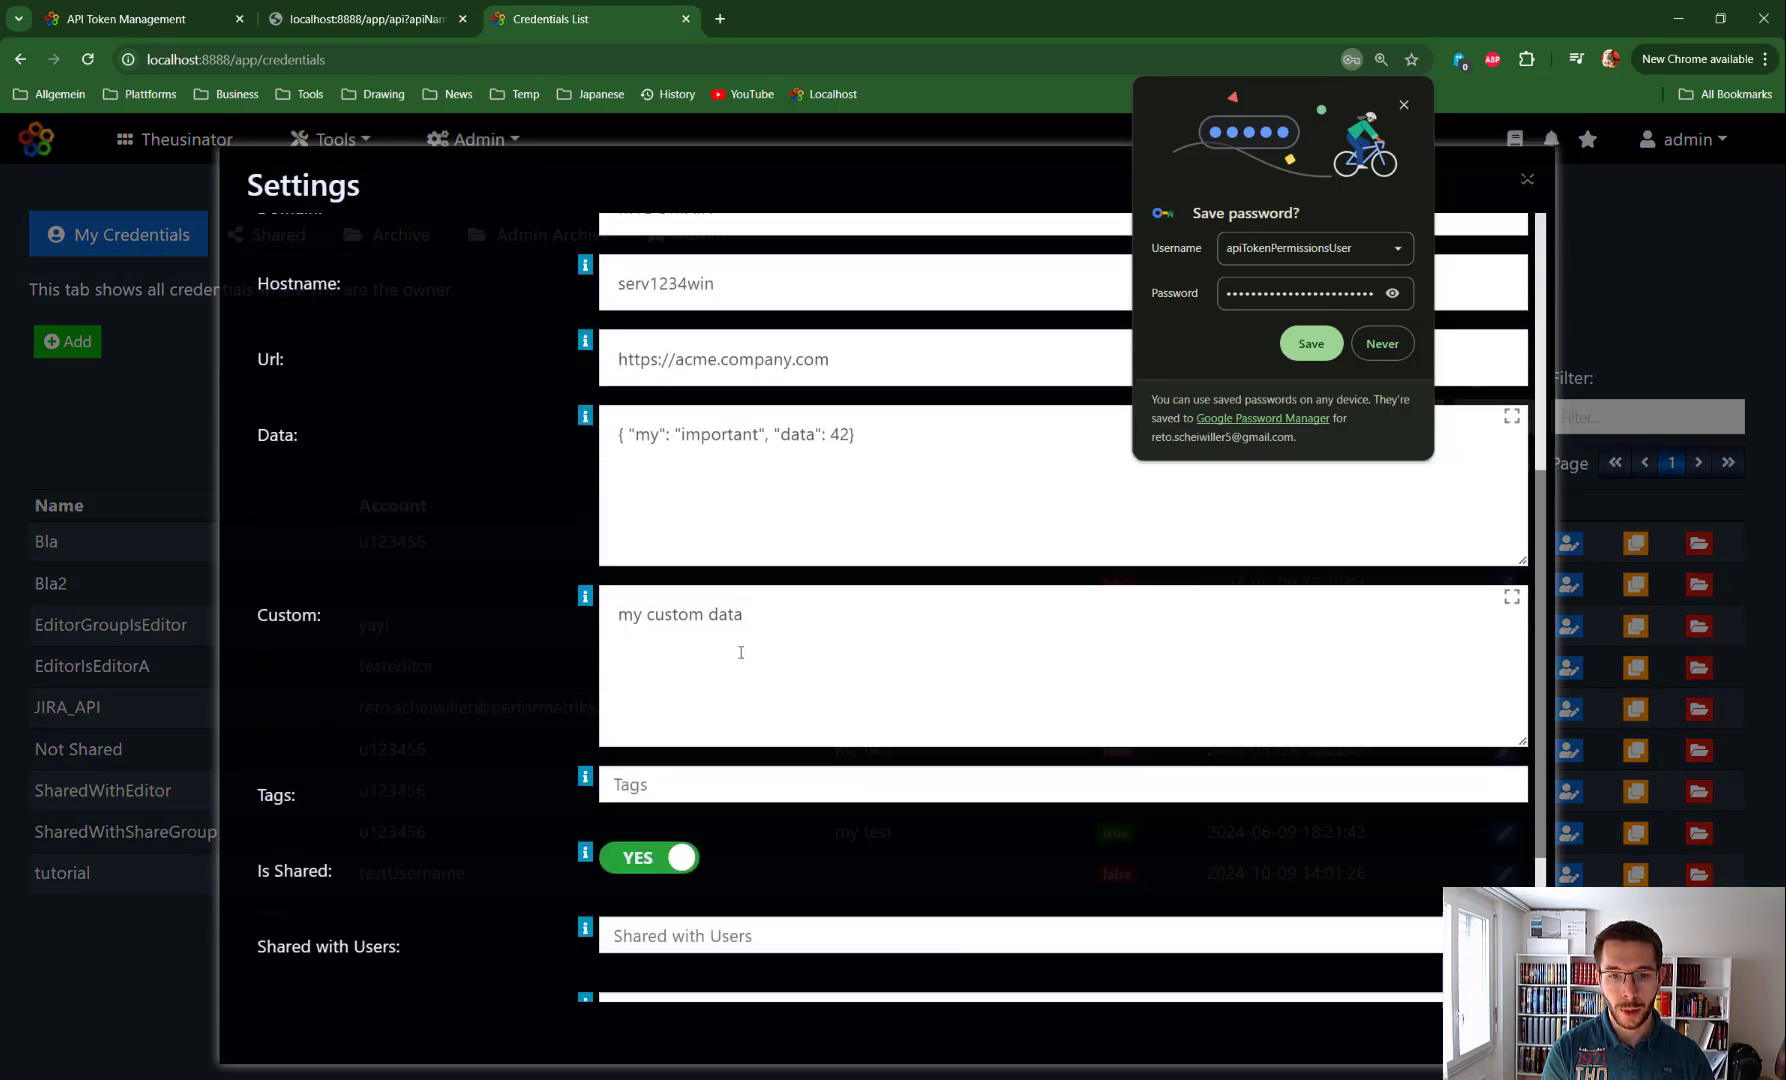
pyautogui.click(670, 643)
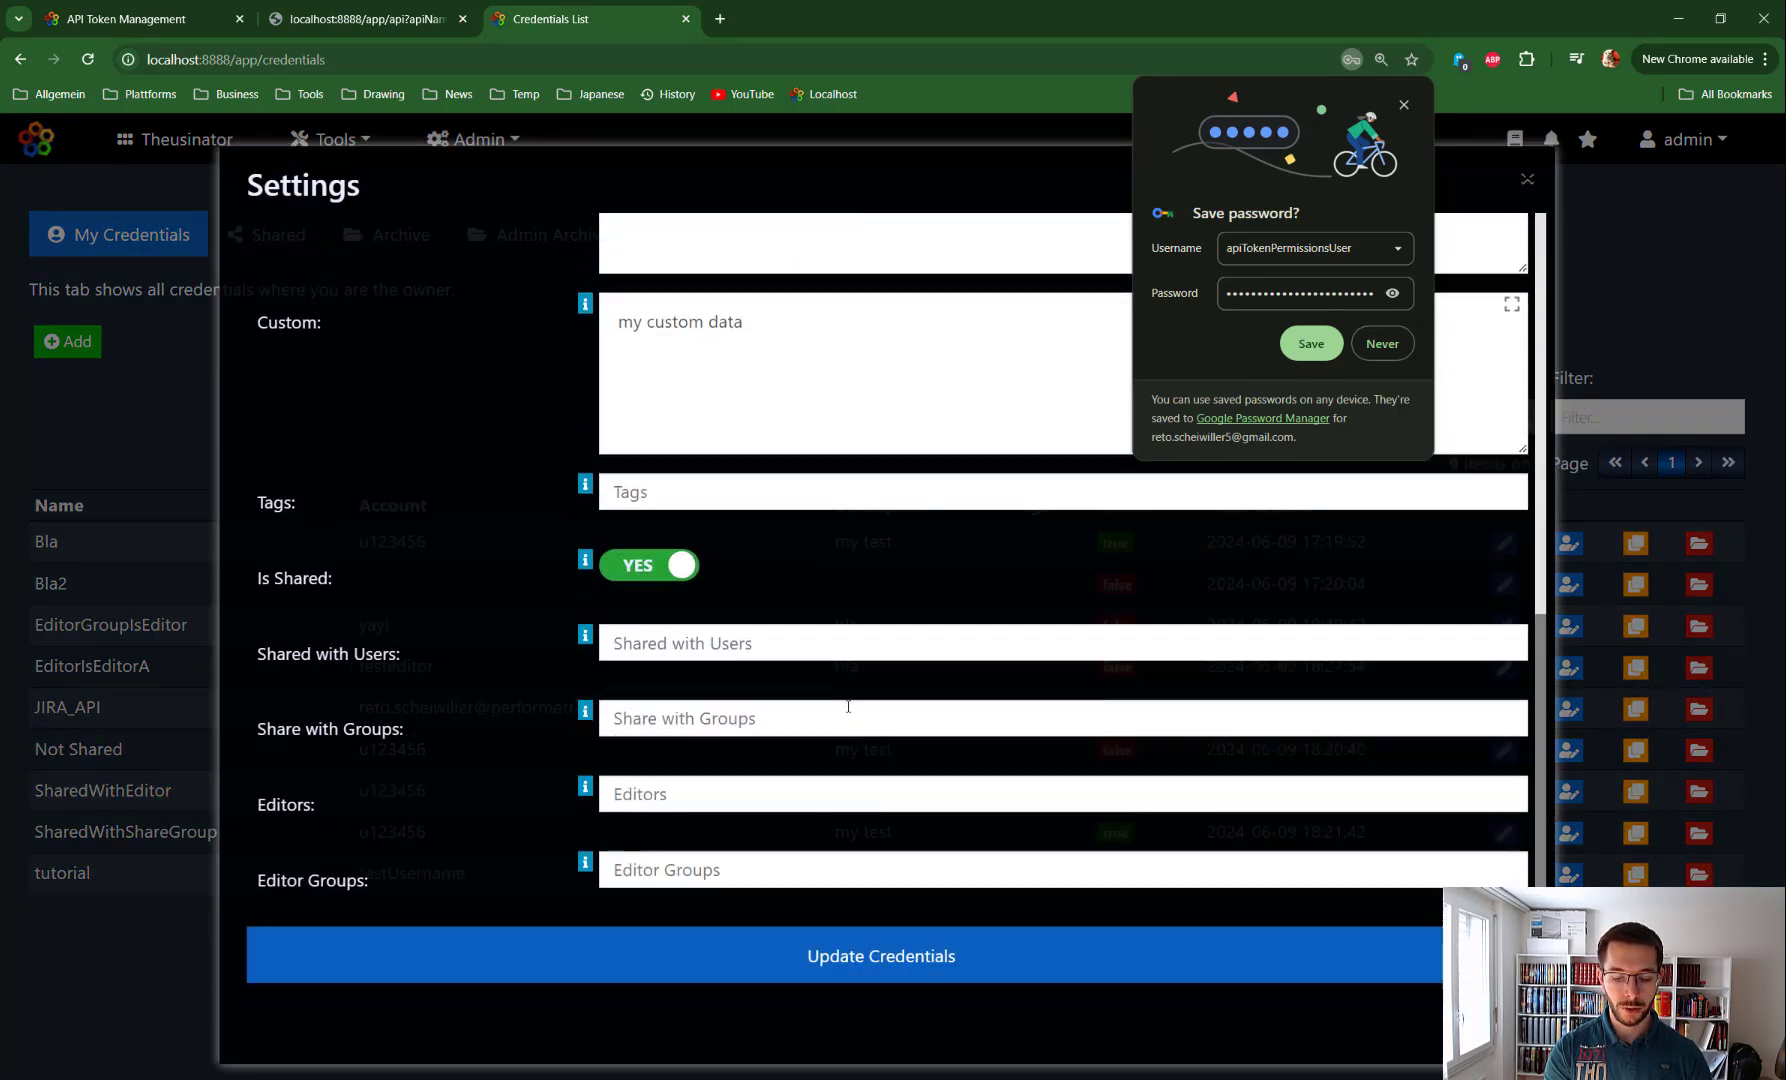
pyautogui.write('api')
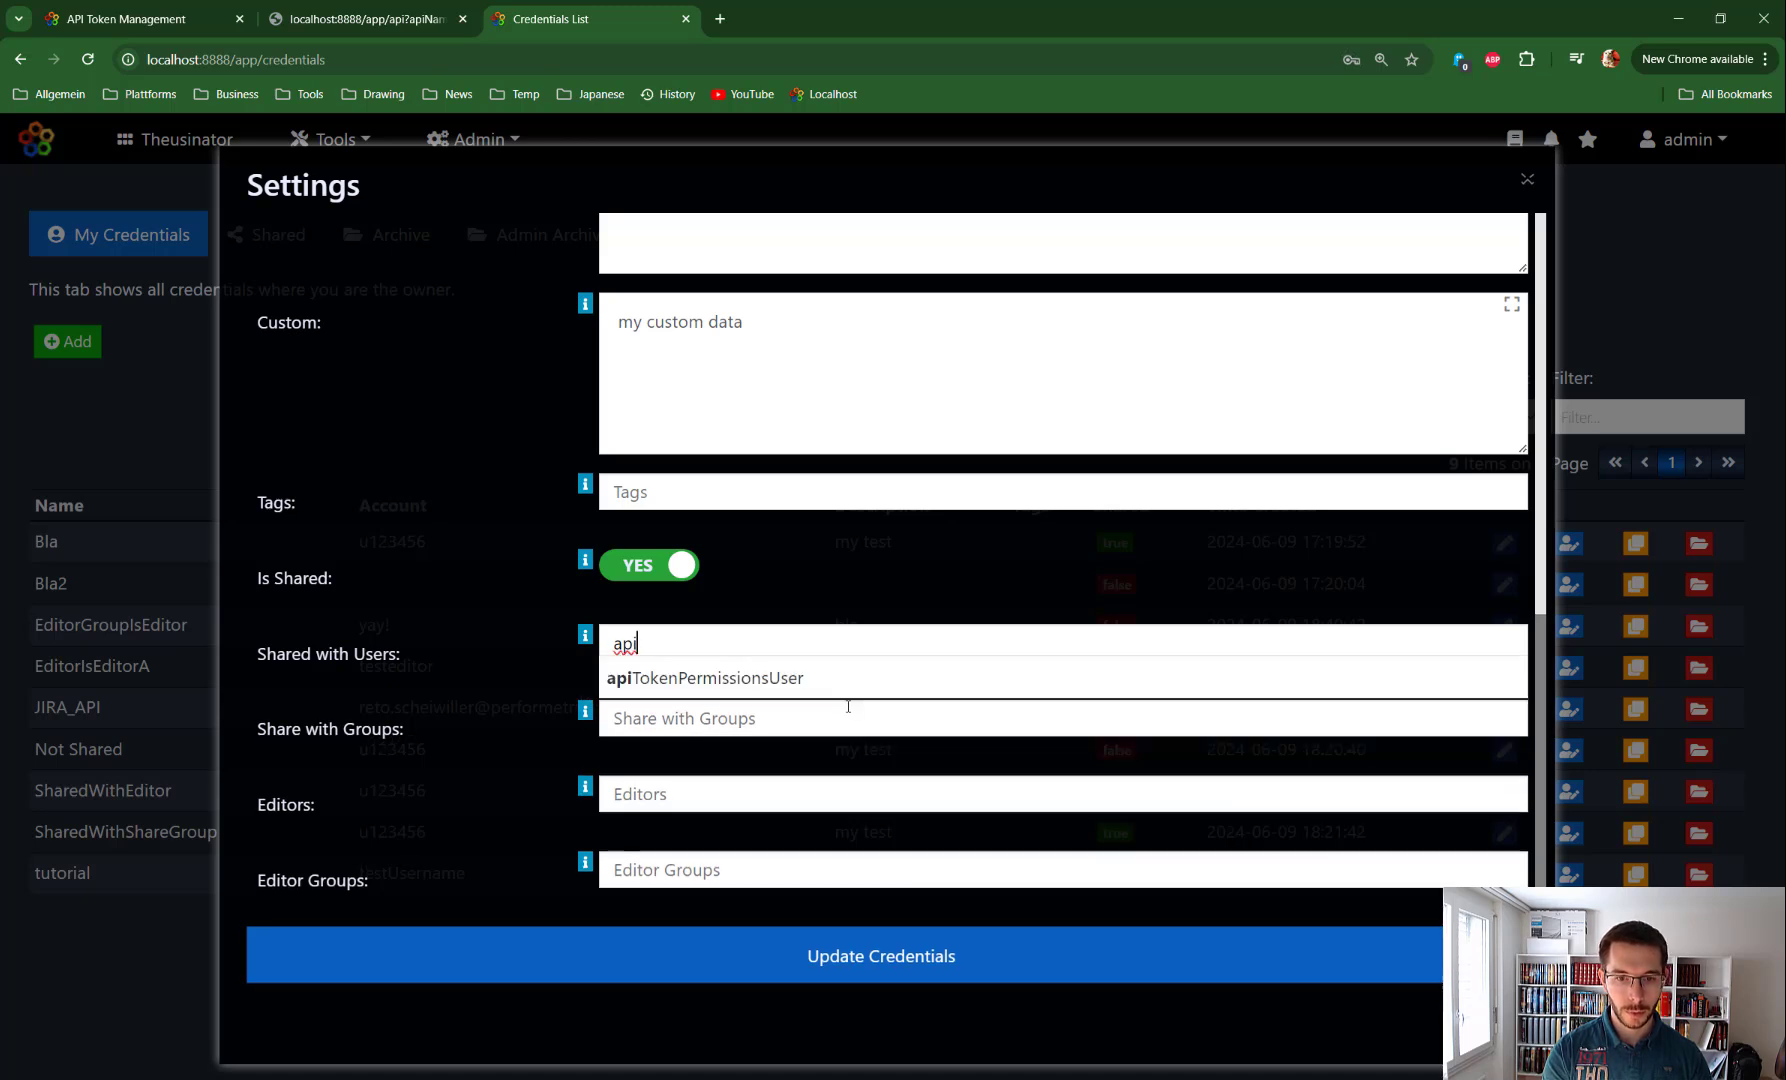
pyautogui.click(750, 680)
pyautogui.click(860, 958)
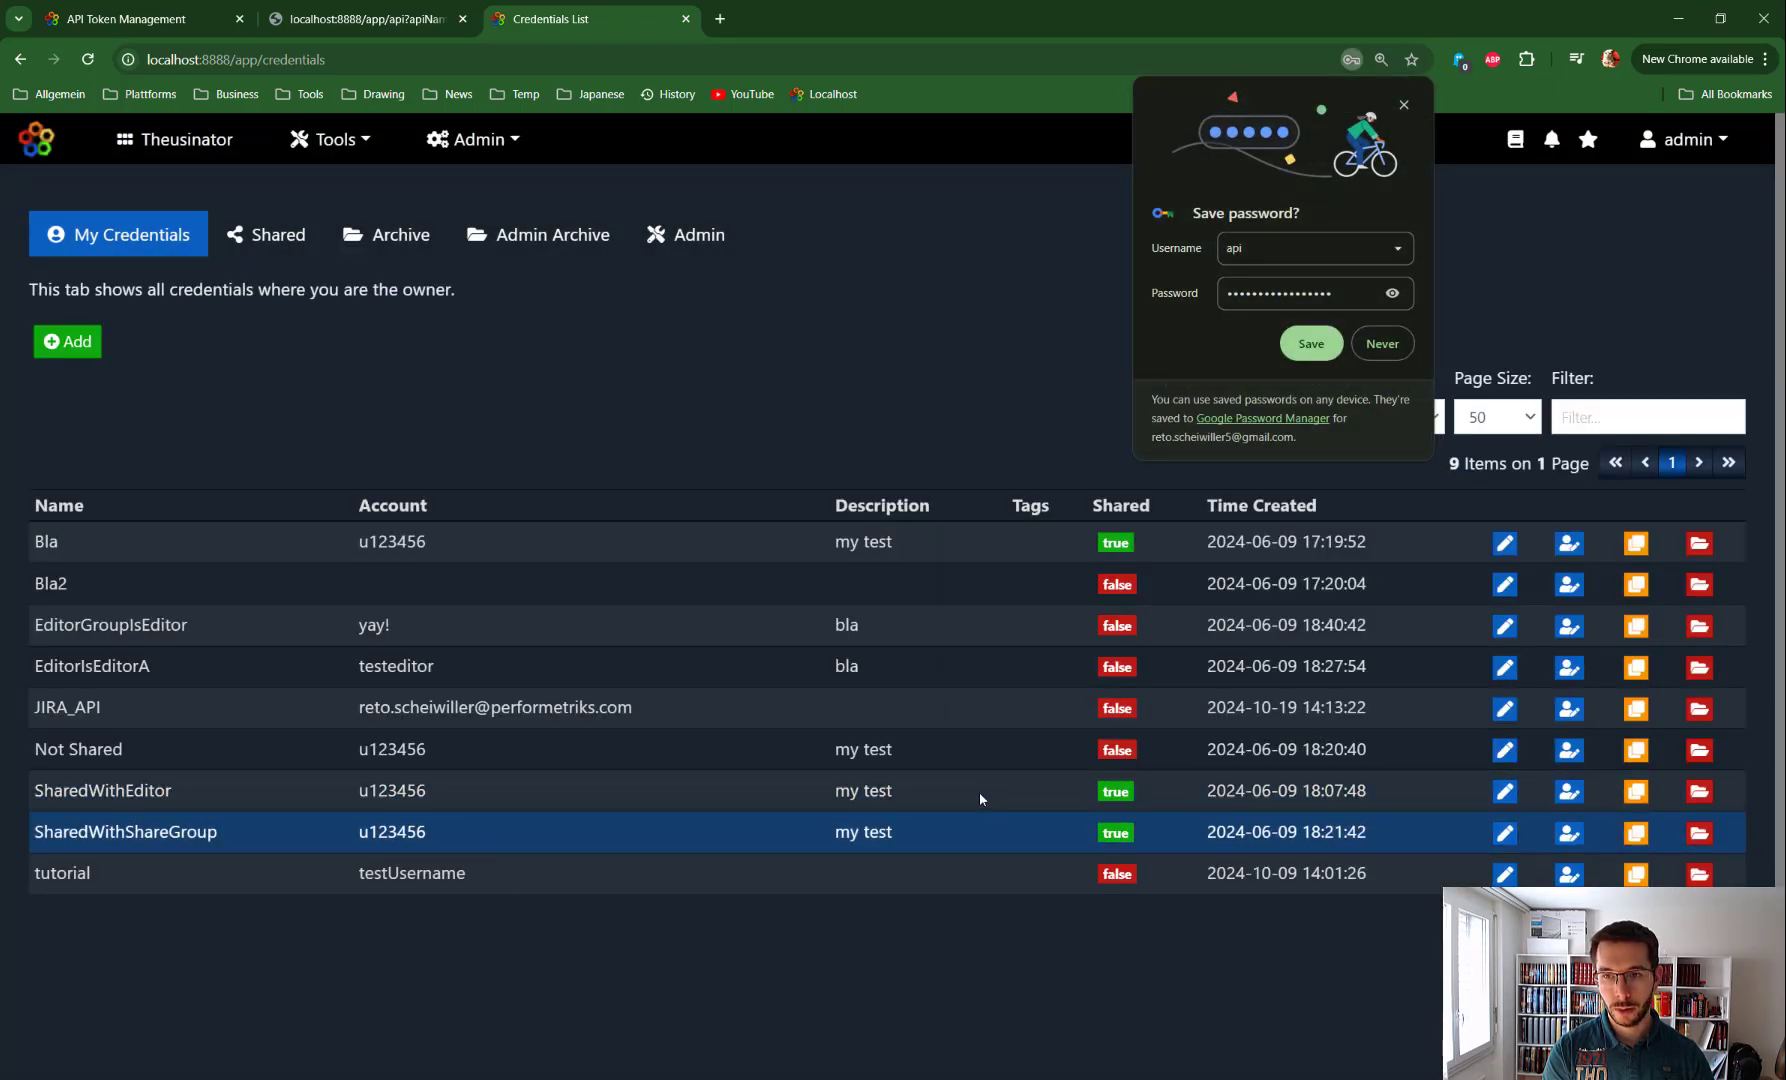
pyautogui.click(1404, 104)
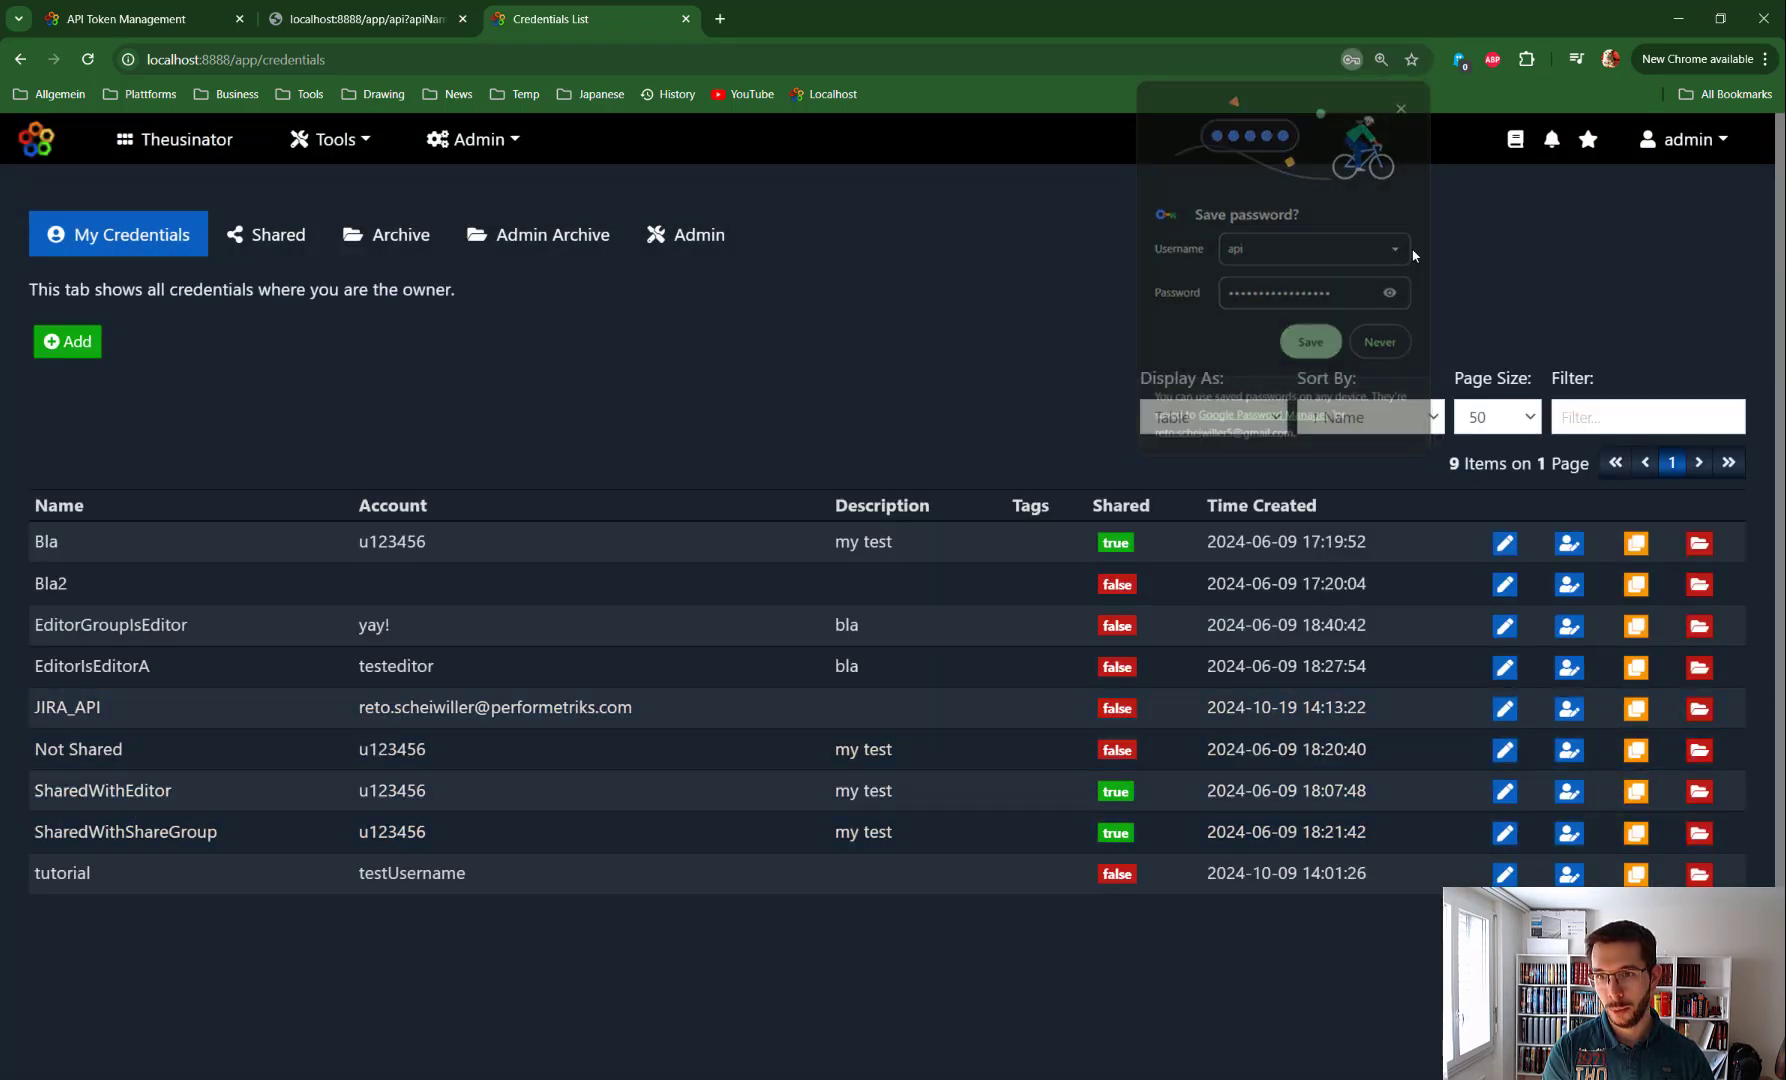
# Display the credentials as Sharing Details and examine which user SharedWithEditor is shared with
pyautogui.click(1245, 419)
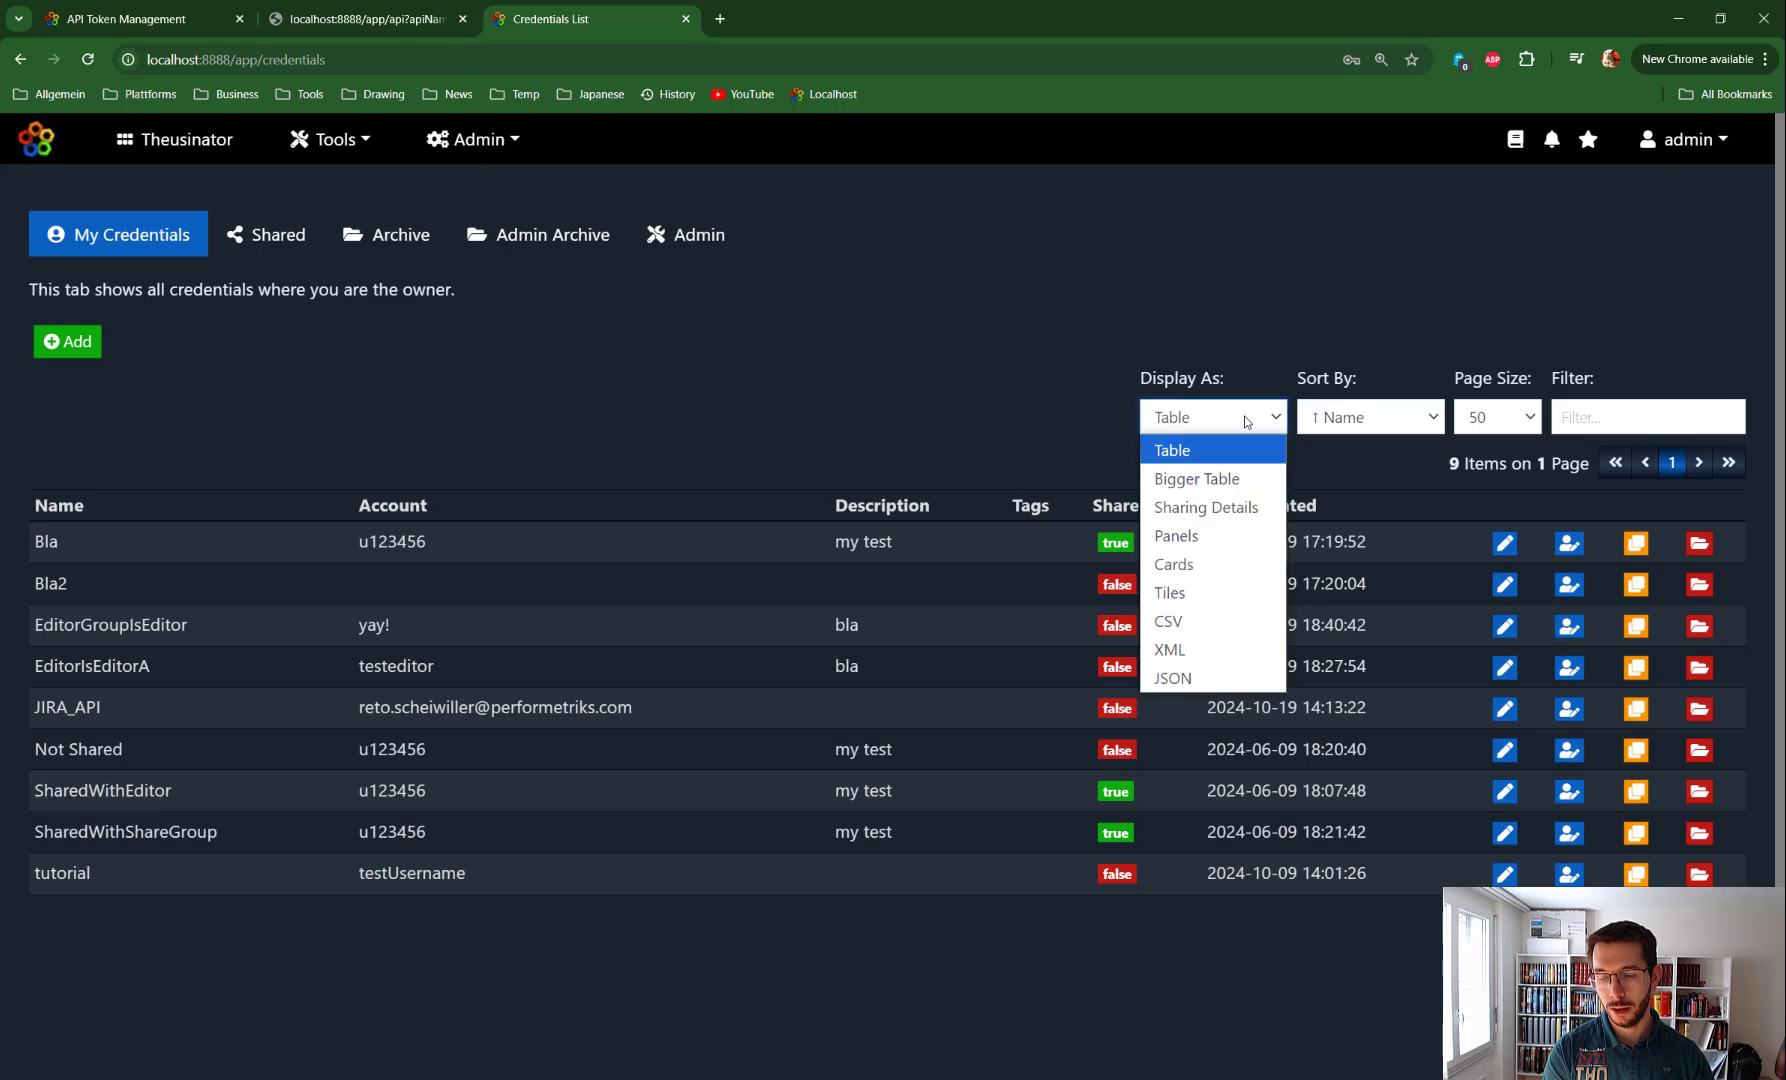
pyautogui.click(1228, 508)
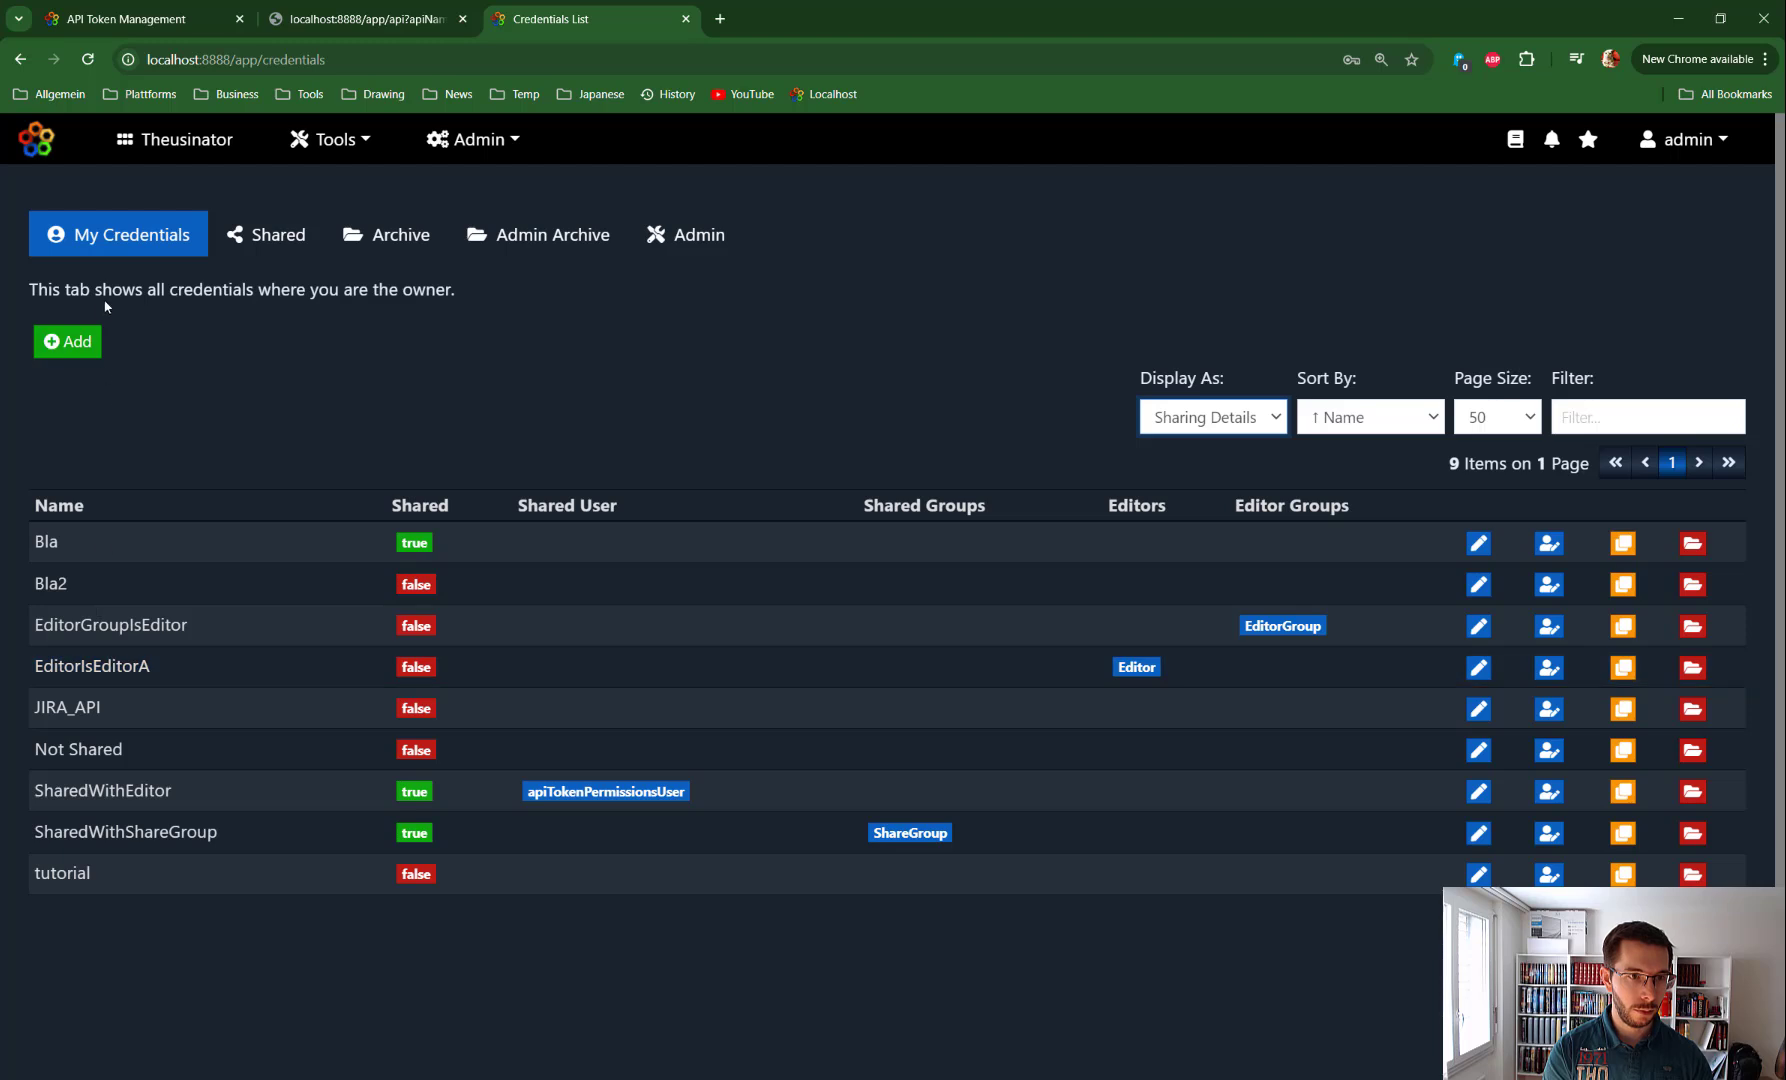
pyautogui.moveTo(32, 790); pyautogui.dragTo(766, 793)
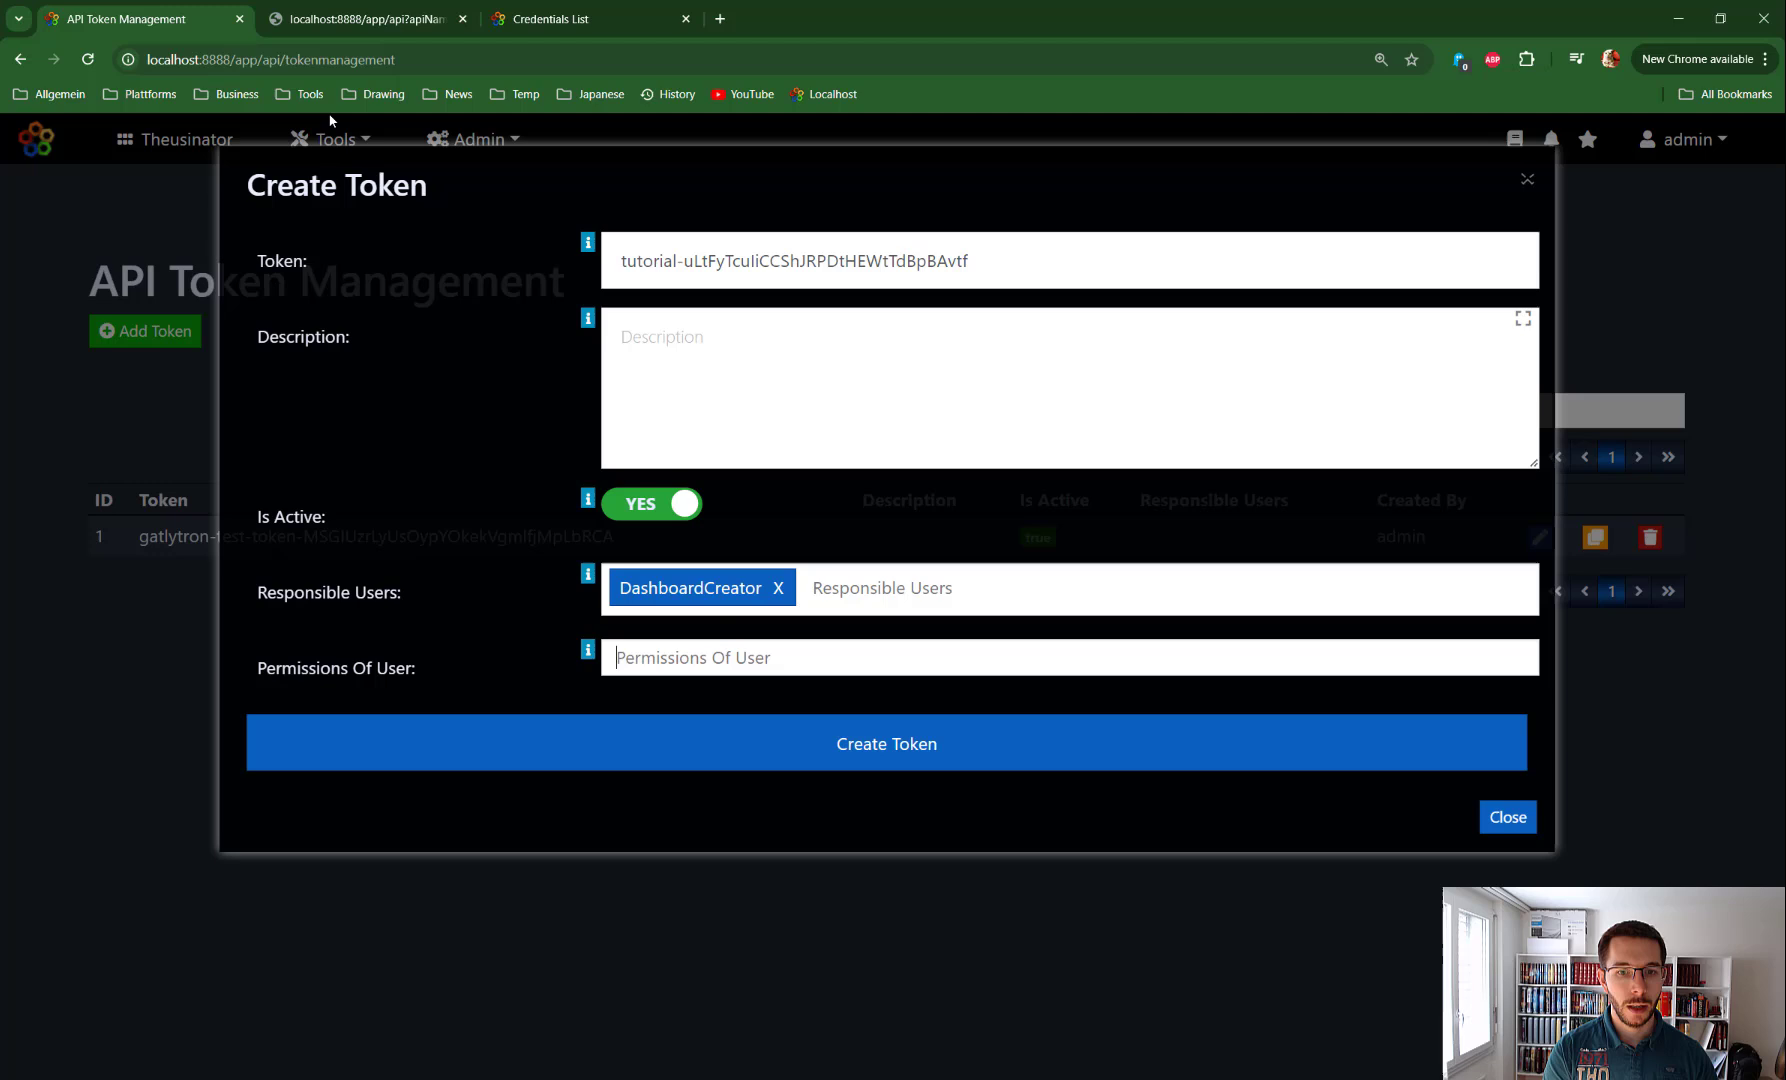
# Back in the open token form, set Permissions Of User to apiTokenPermissionsUser, create the token and close the form
pyautogui.click(140, 18)
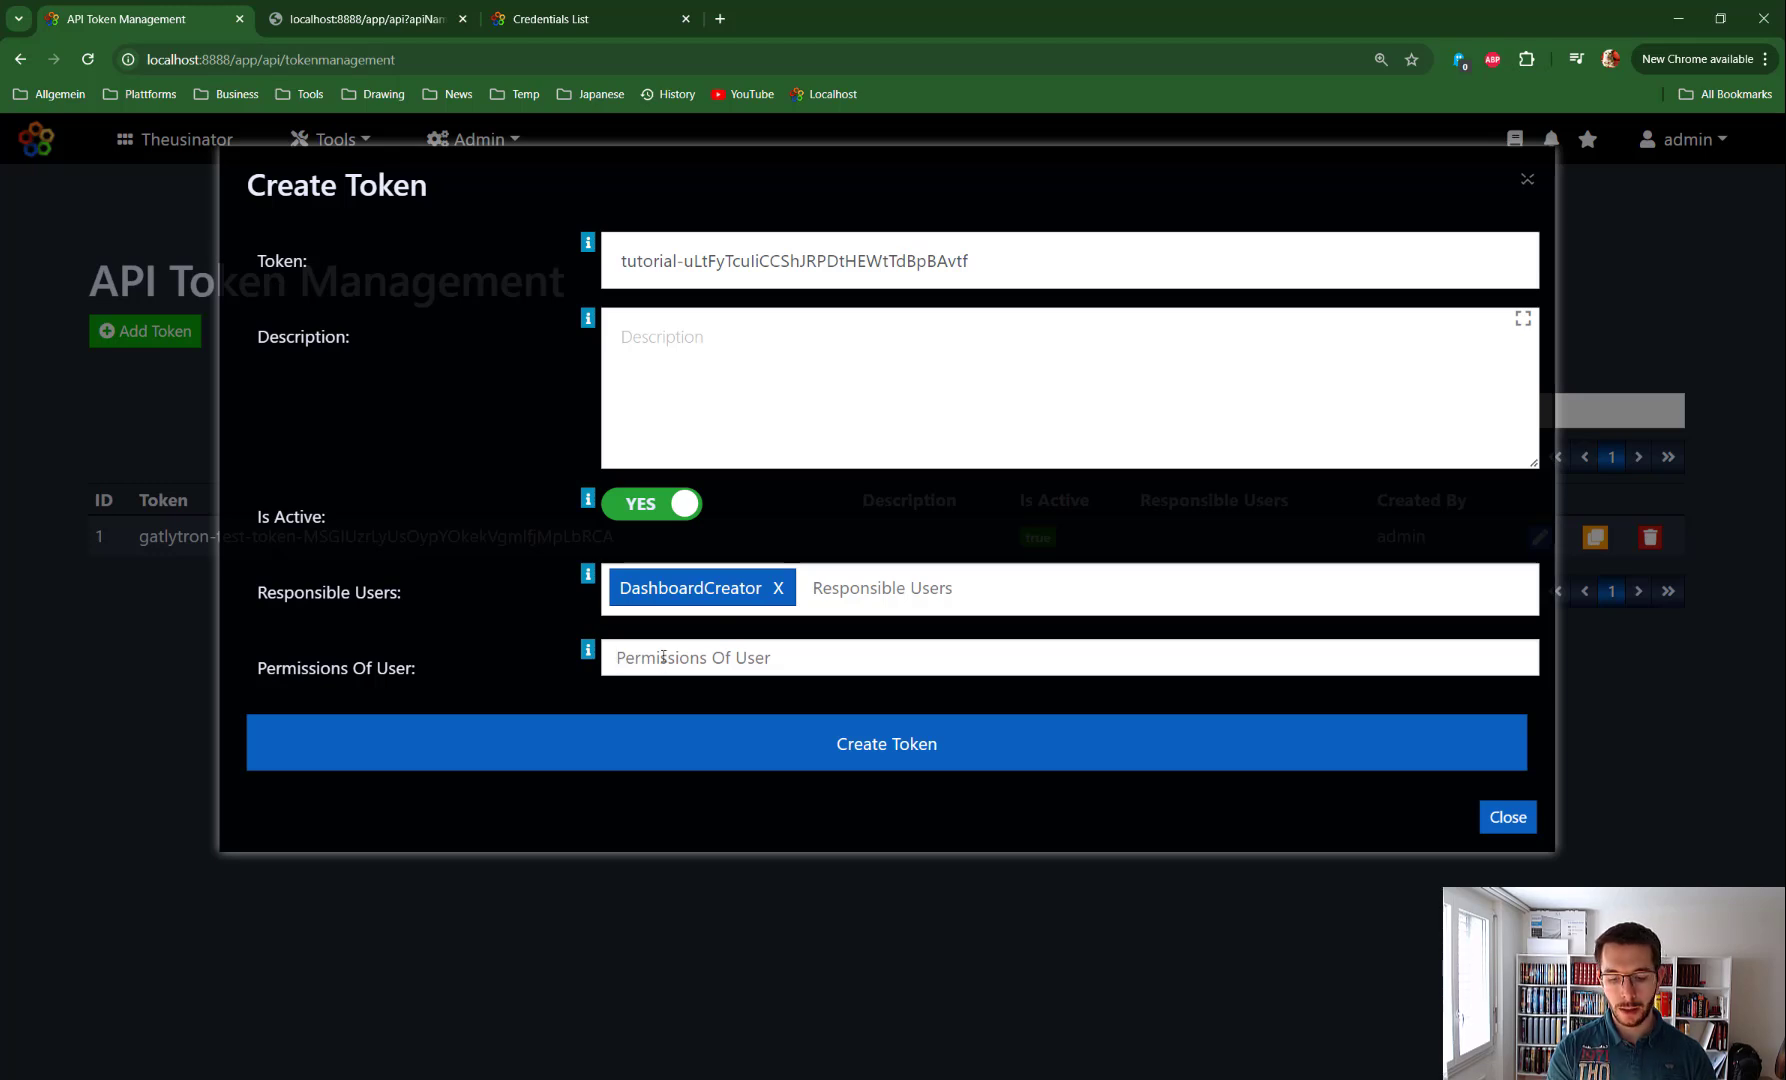
pyautogui.click(663, 657)
pyautogui.write('api')
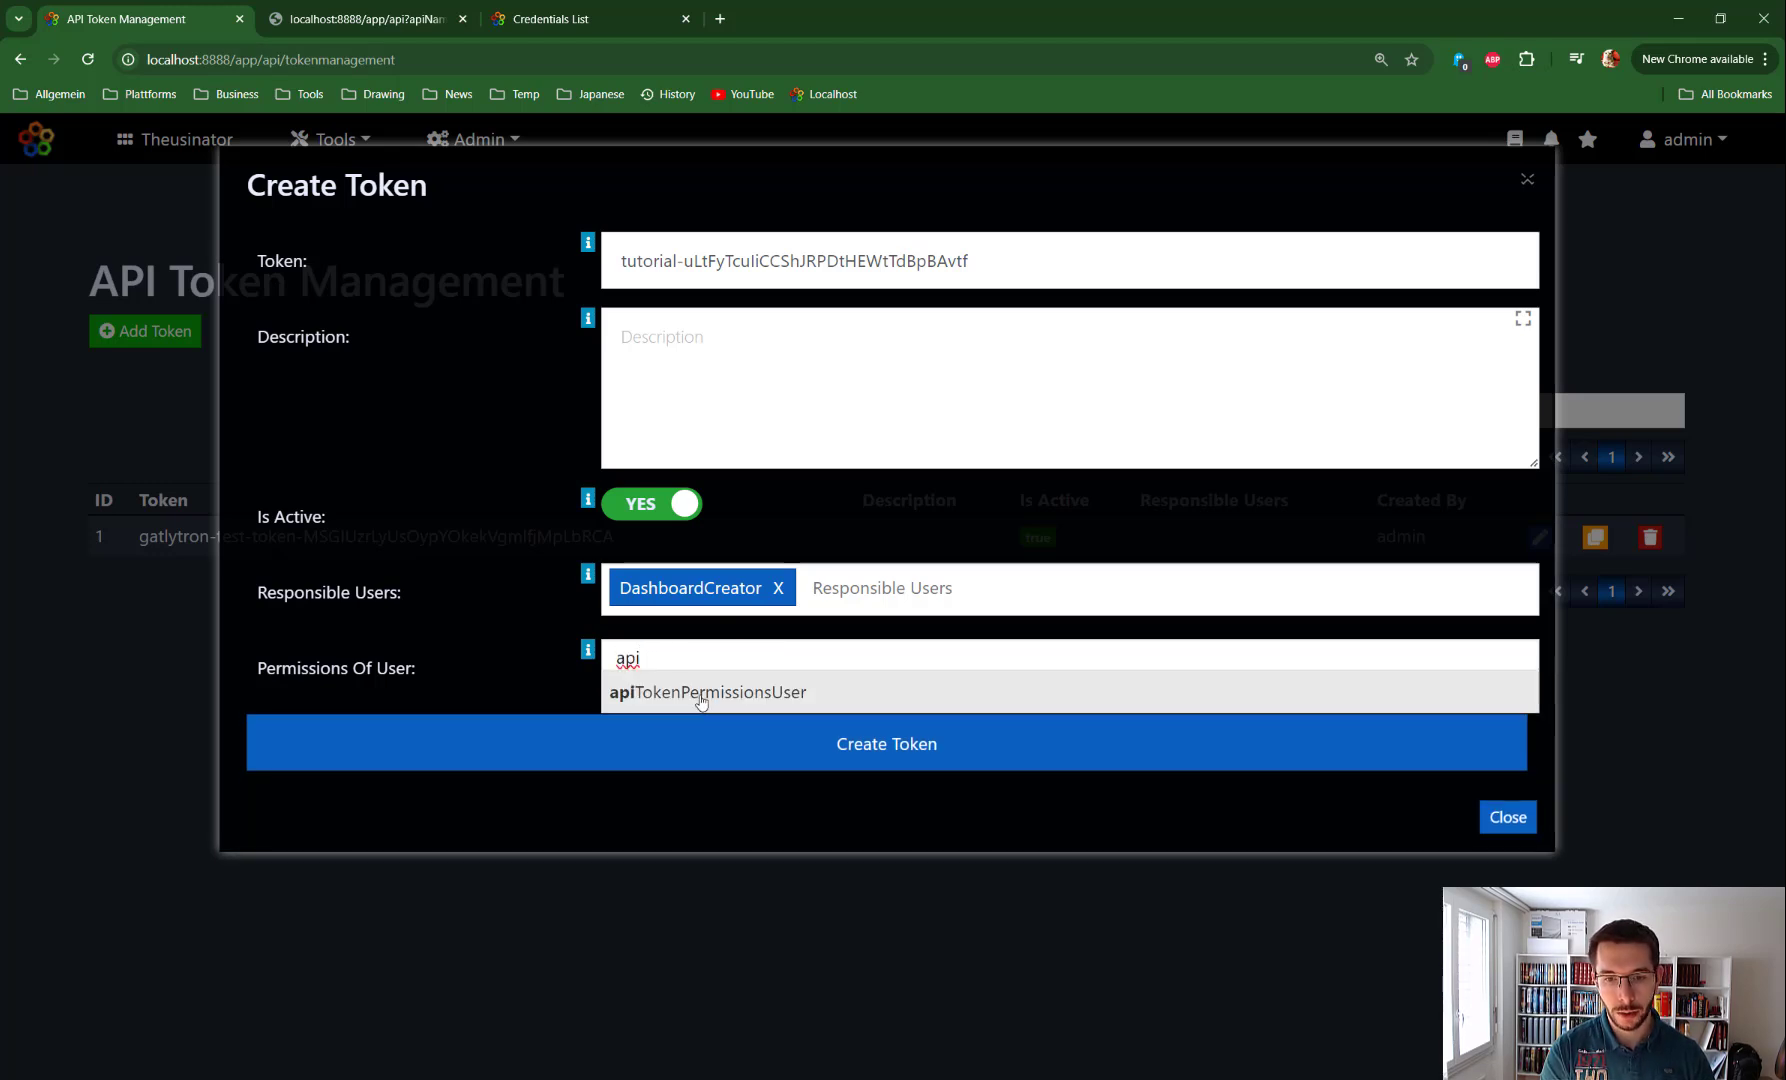
pyautogui.click(701, 692)
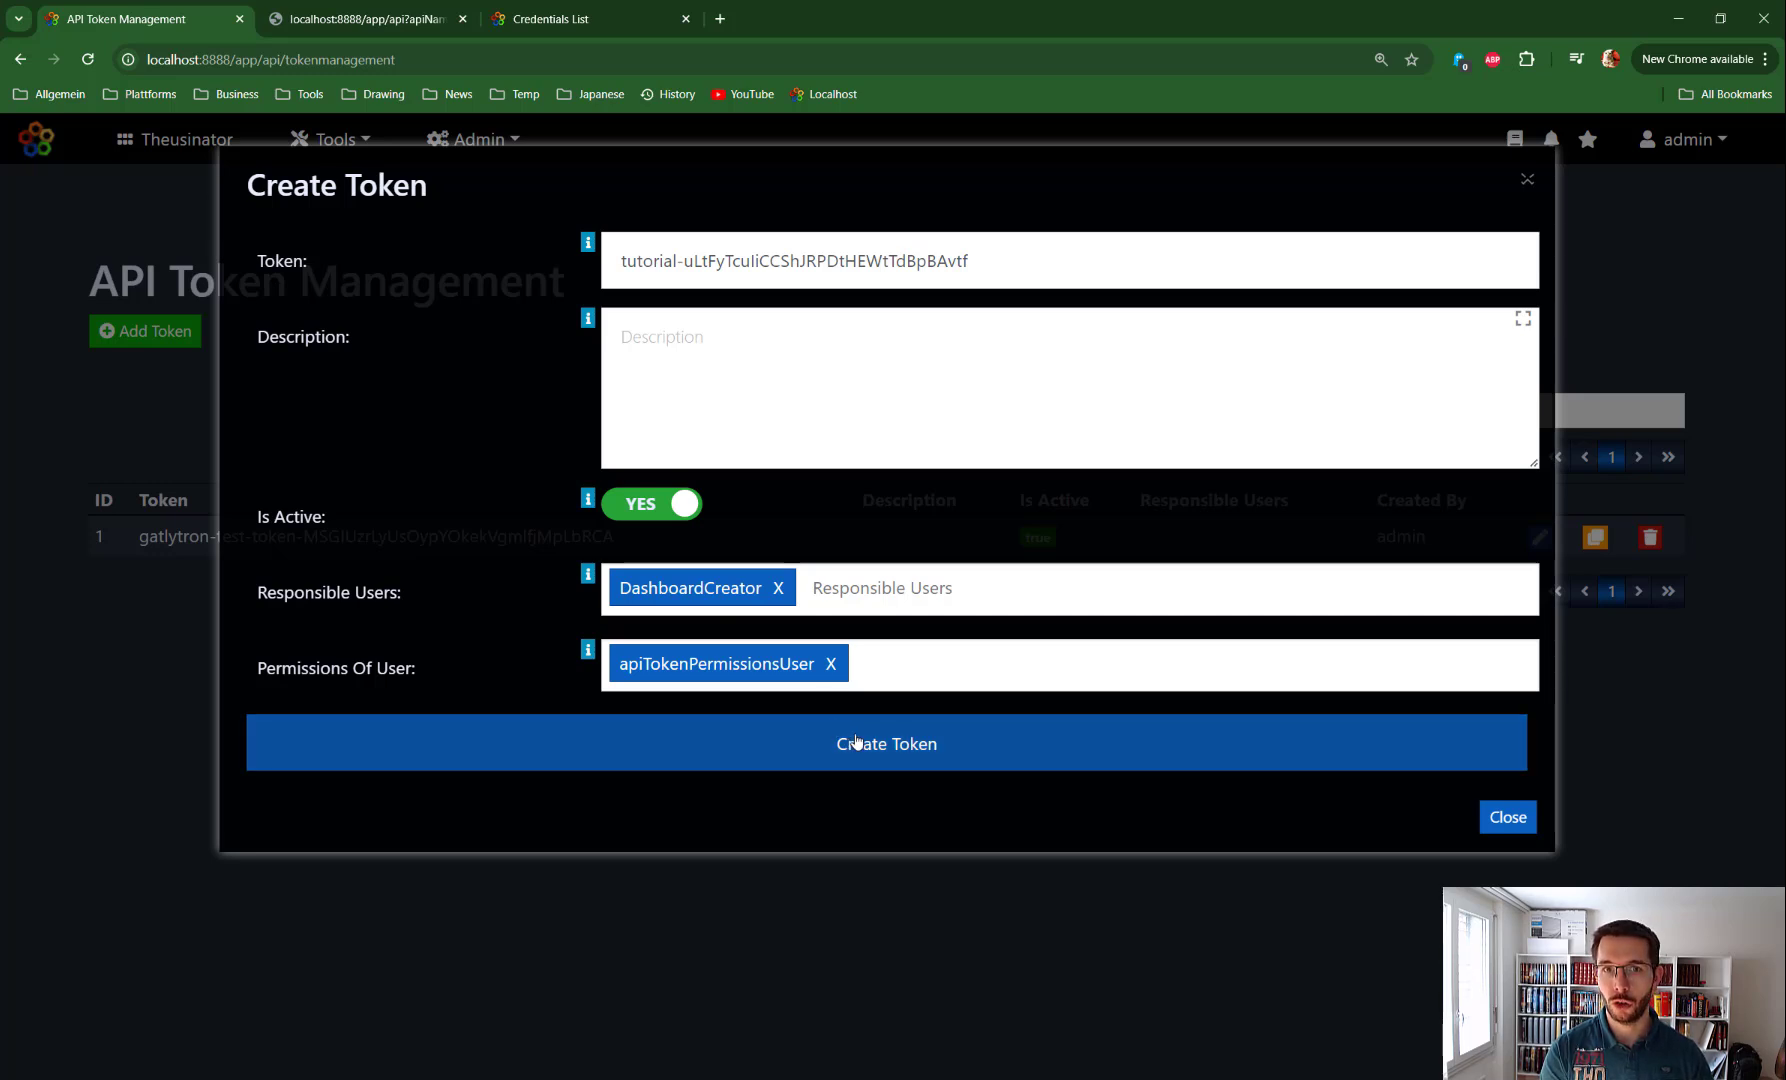
pyautogui.click(909, 748)
pyautogui.click(1495, 824)
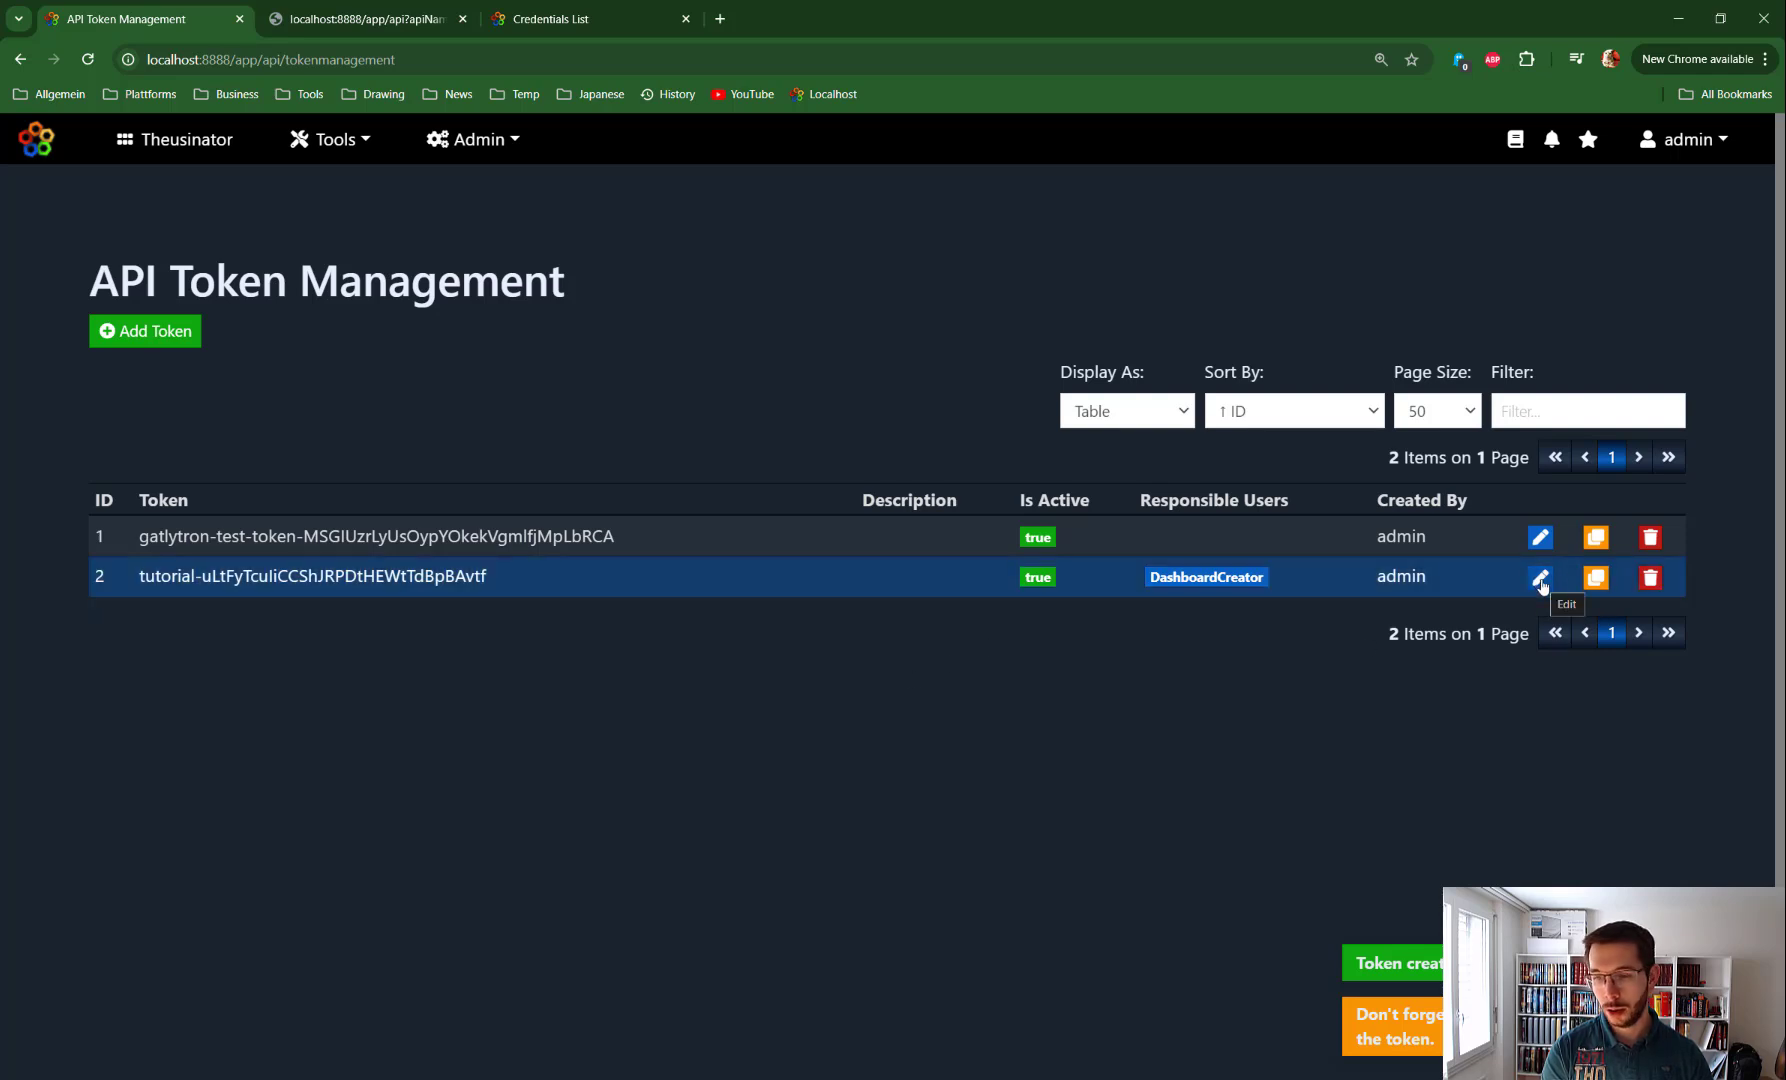
# Open the new tutorial token for editing, filter its permissions by "query" and allow the Query execute action
pyautogui.click(1540, 579)
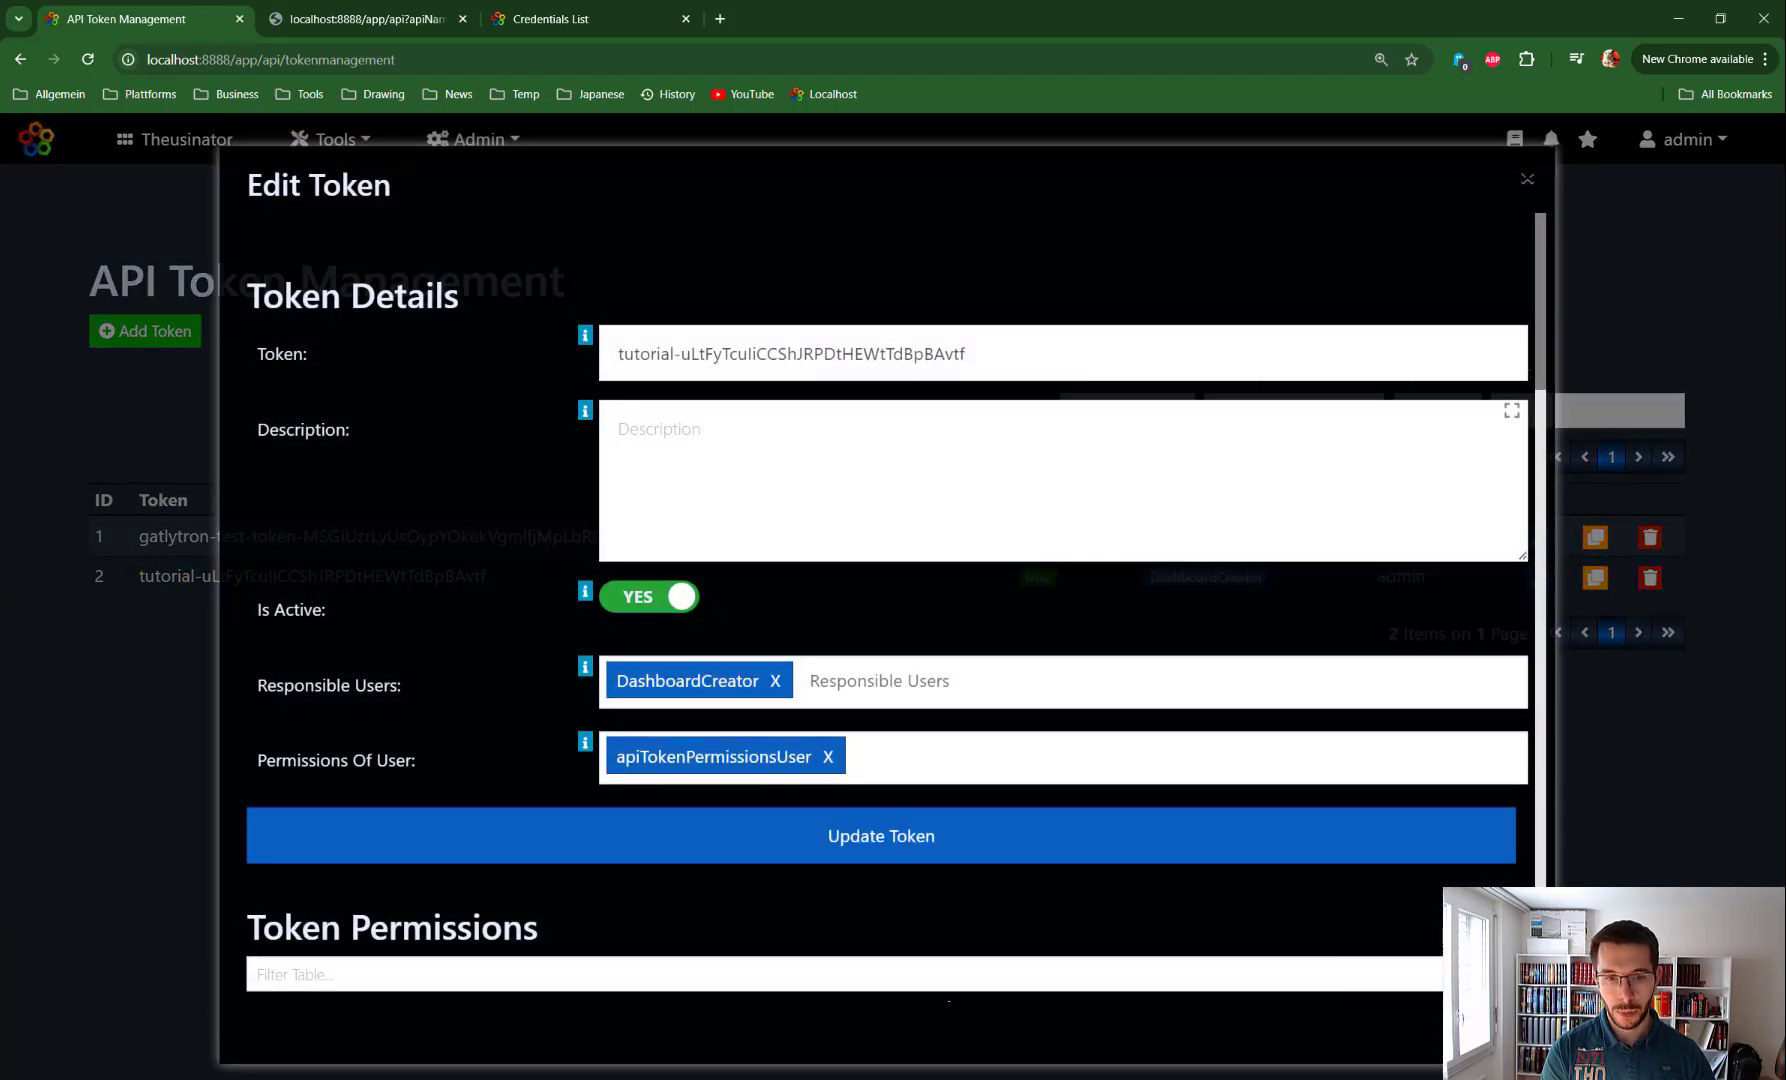
pyautogui.scroll(-5, 857, 731)
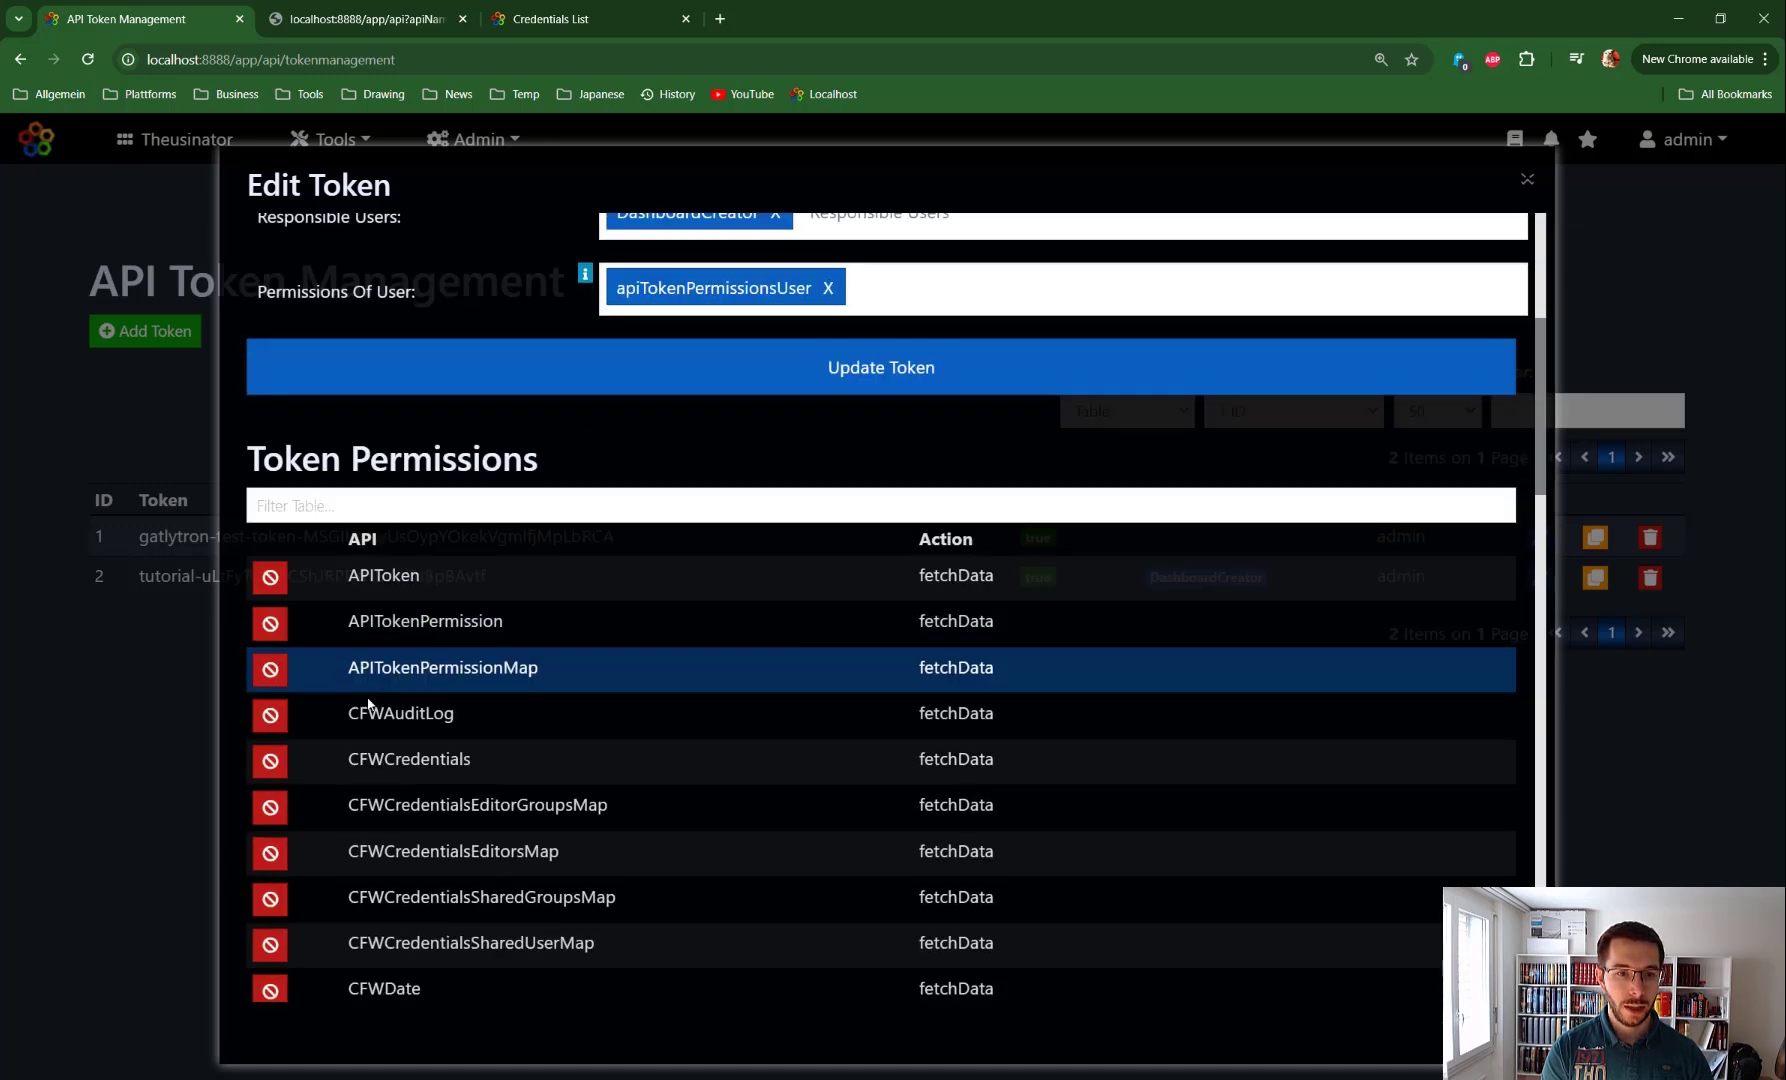
pyautogui.click(327, 505)
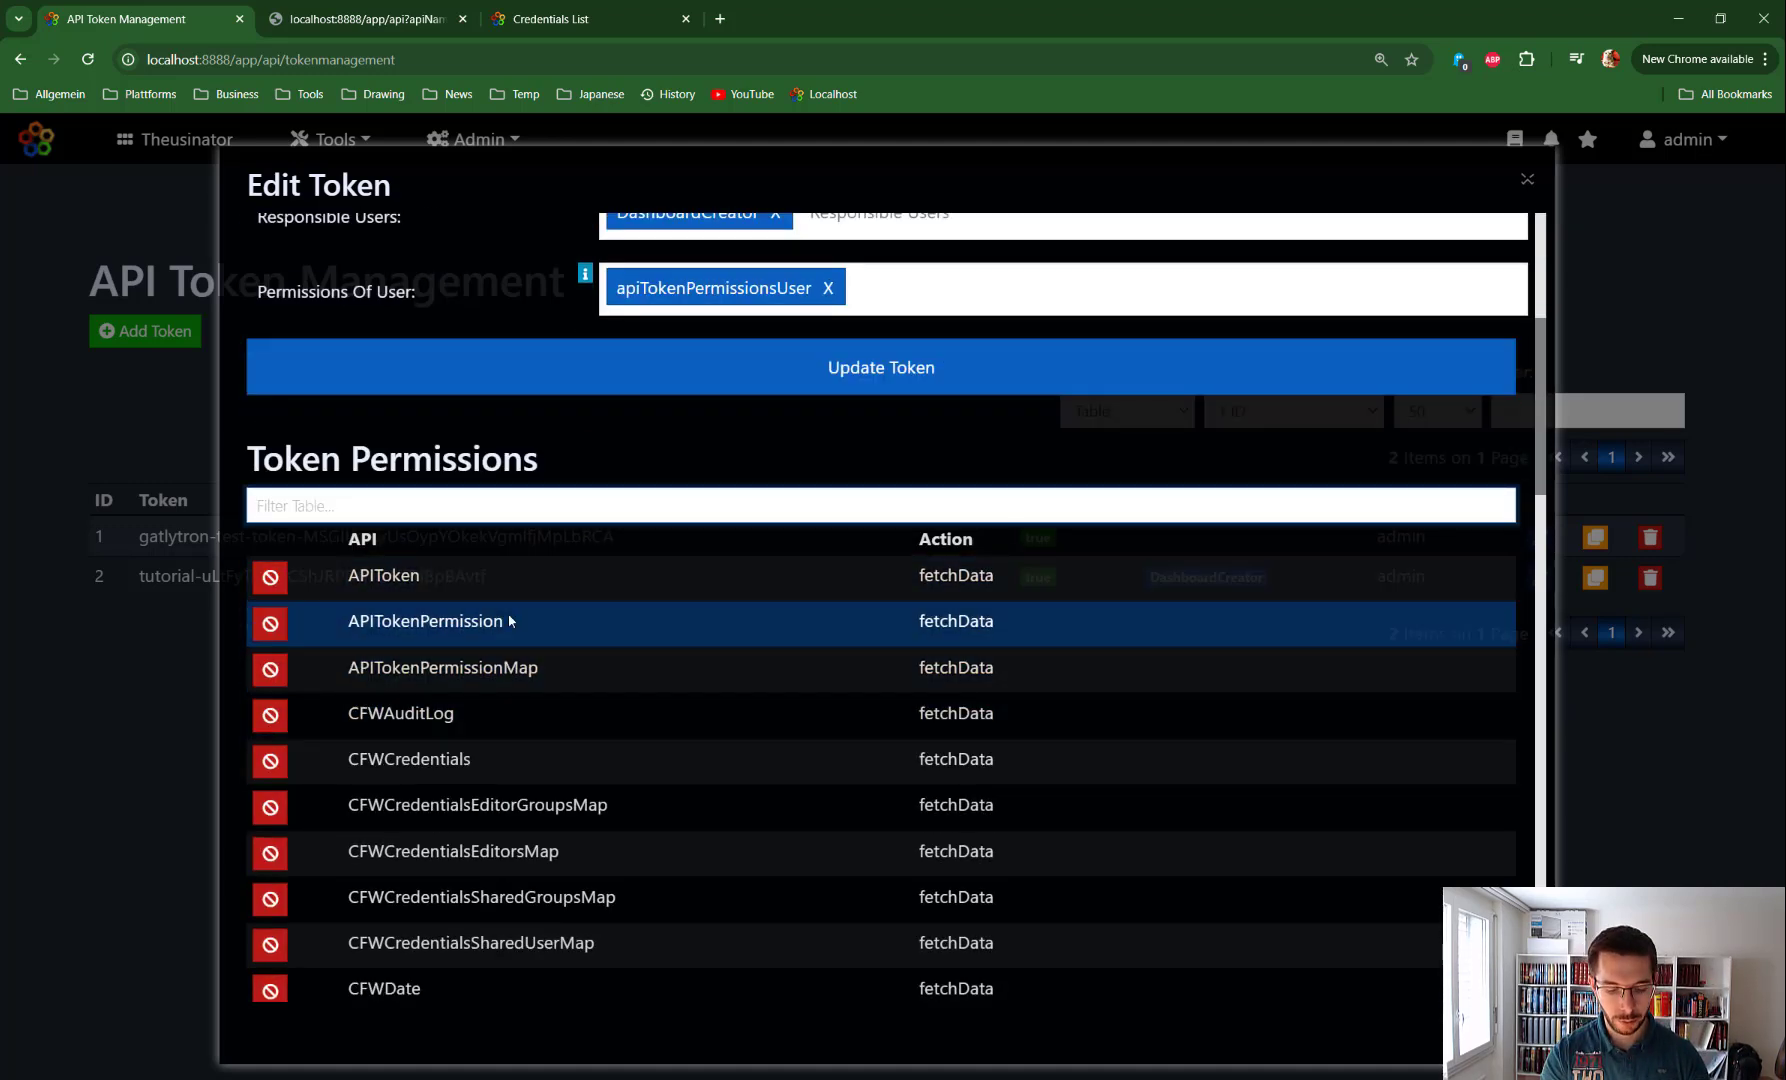
pyautogui.write('query')
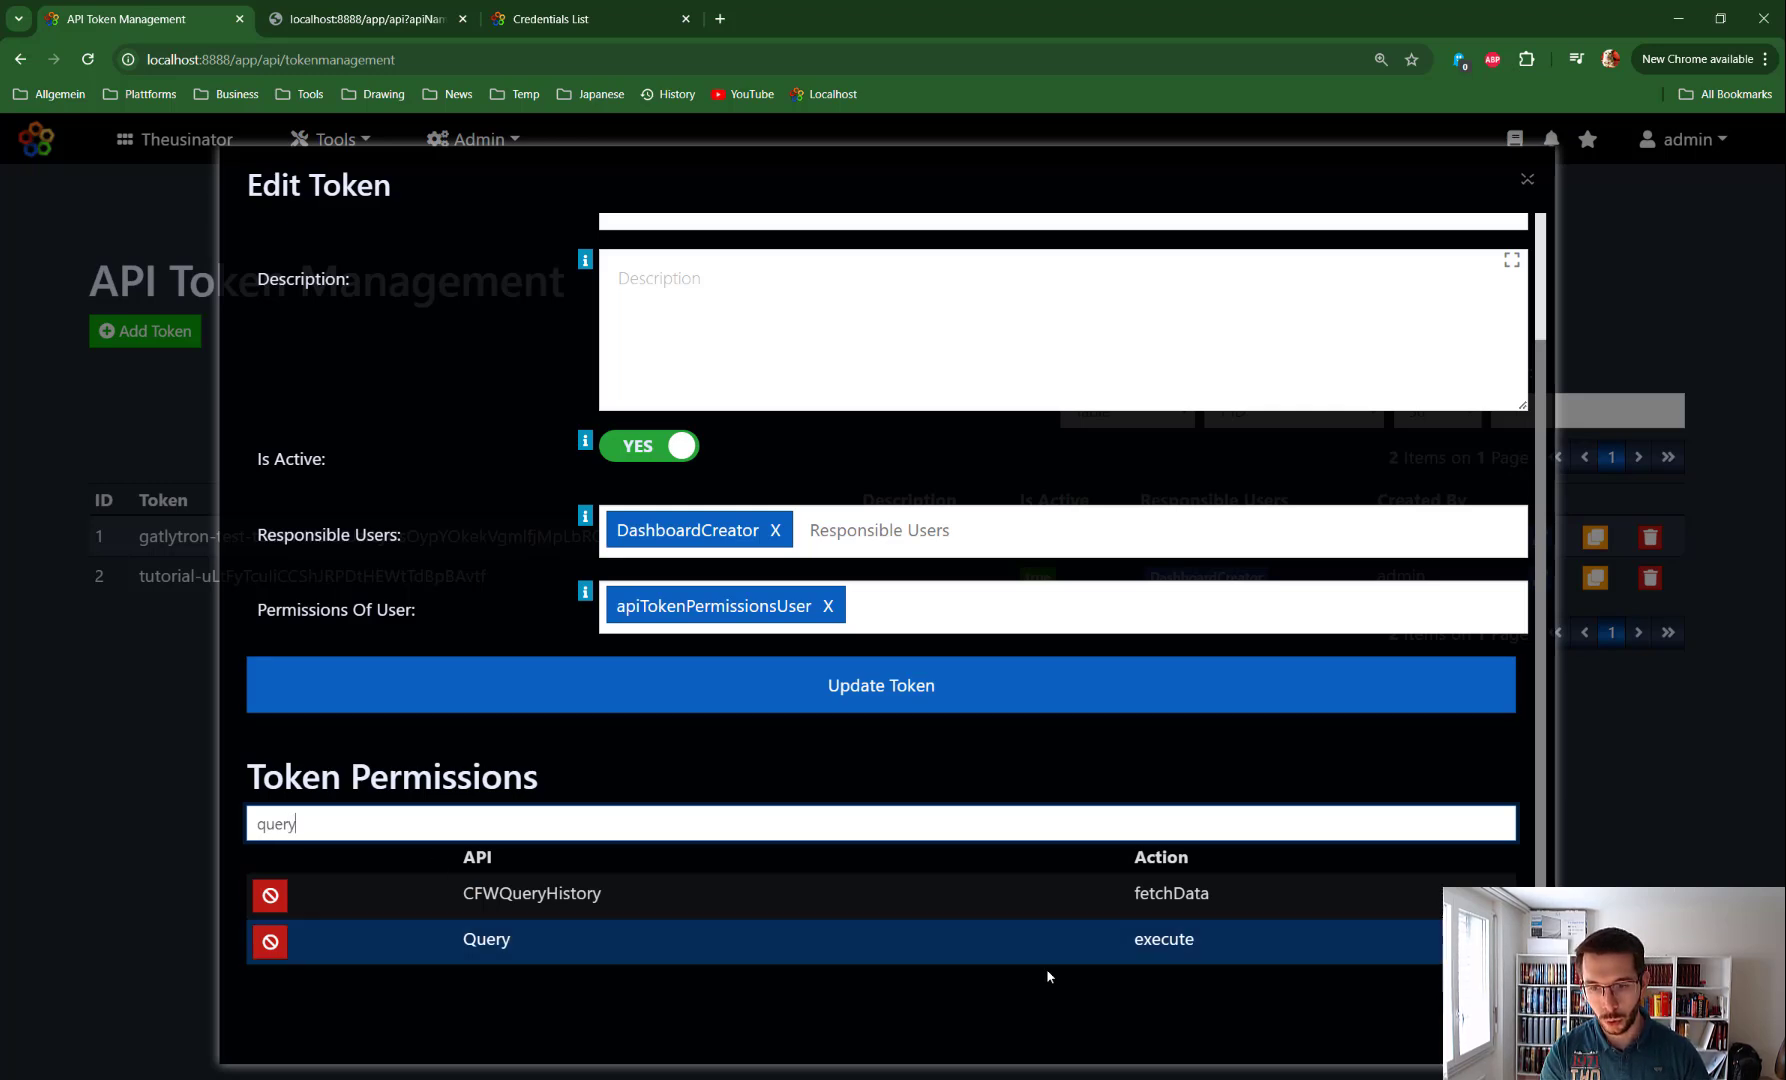
pyautogui.click(272, 948)
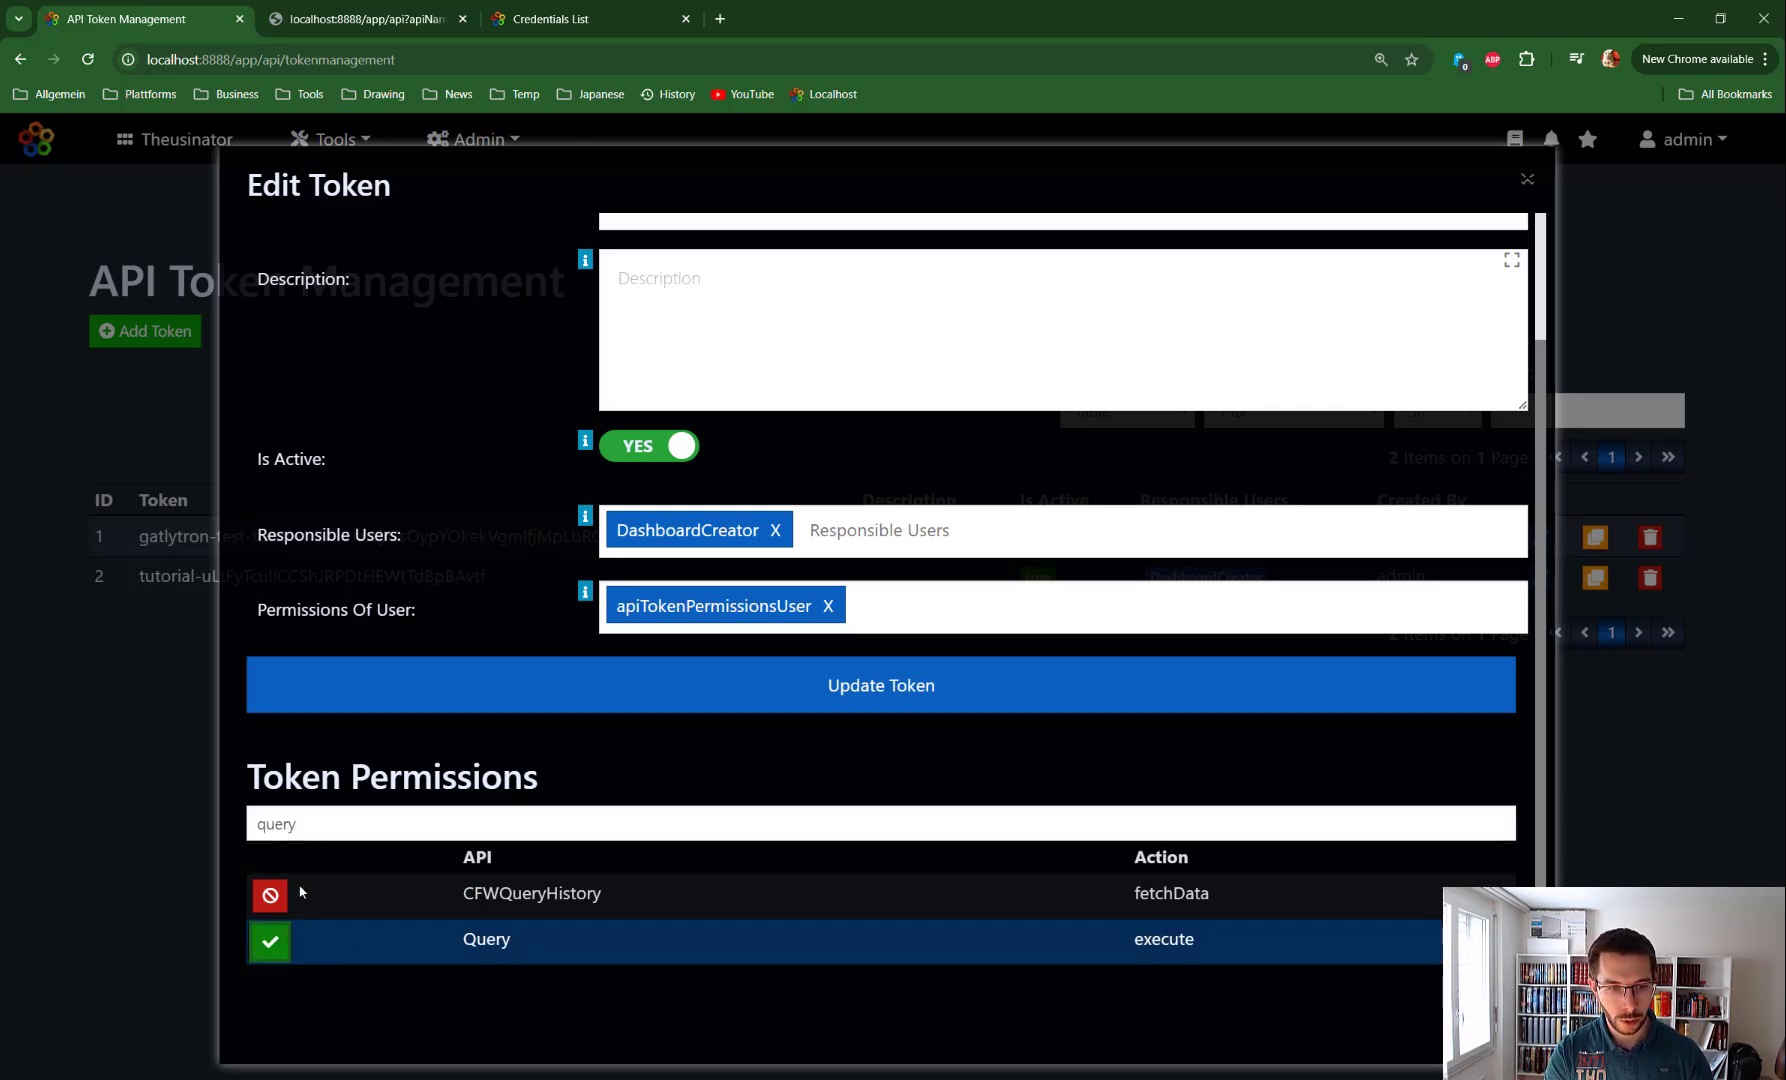
# Clear the permissions filter and allow the Configuration fetchData action for the token
pyautogui.moveTo(333, 825); pyautogui.dragTo(212, 821)
pyautogui.press('BackSpace')
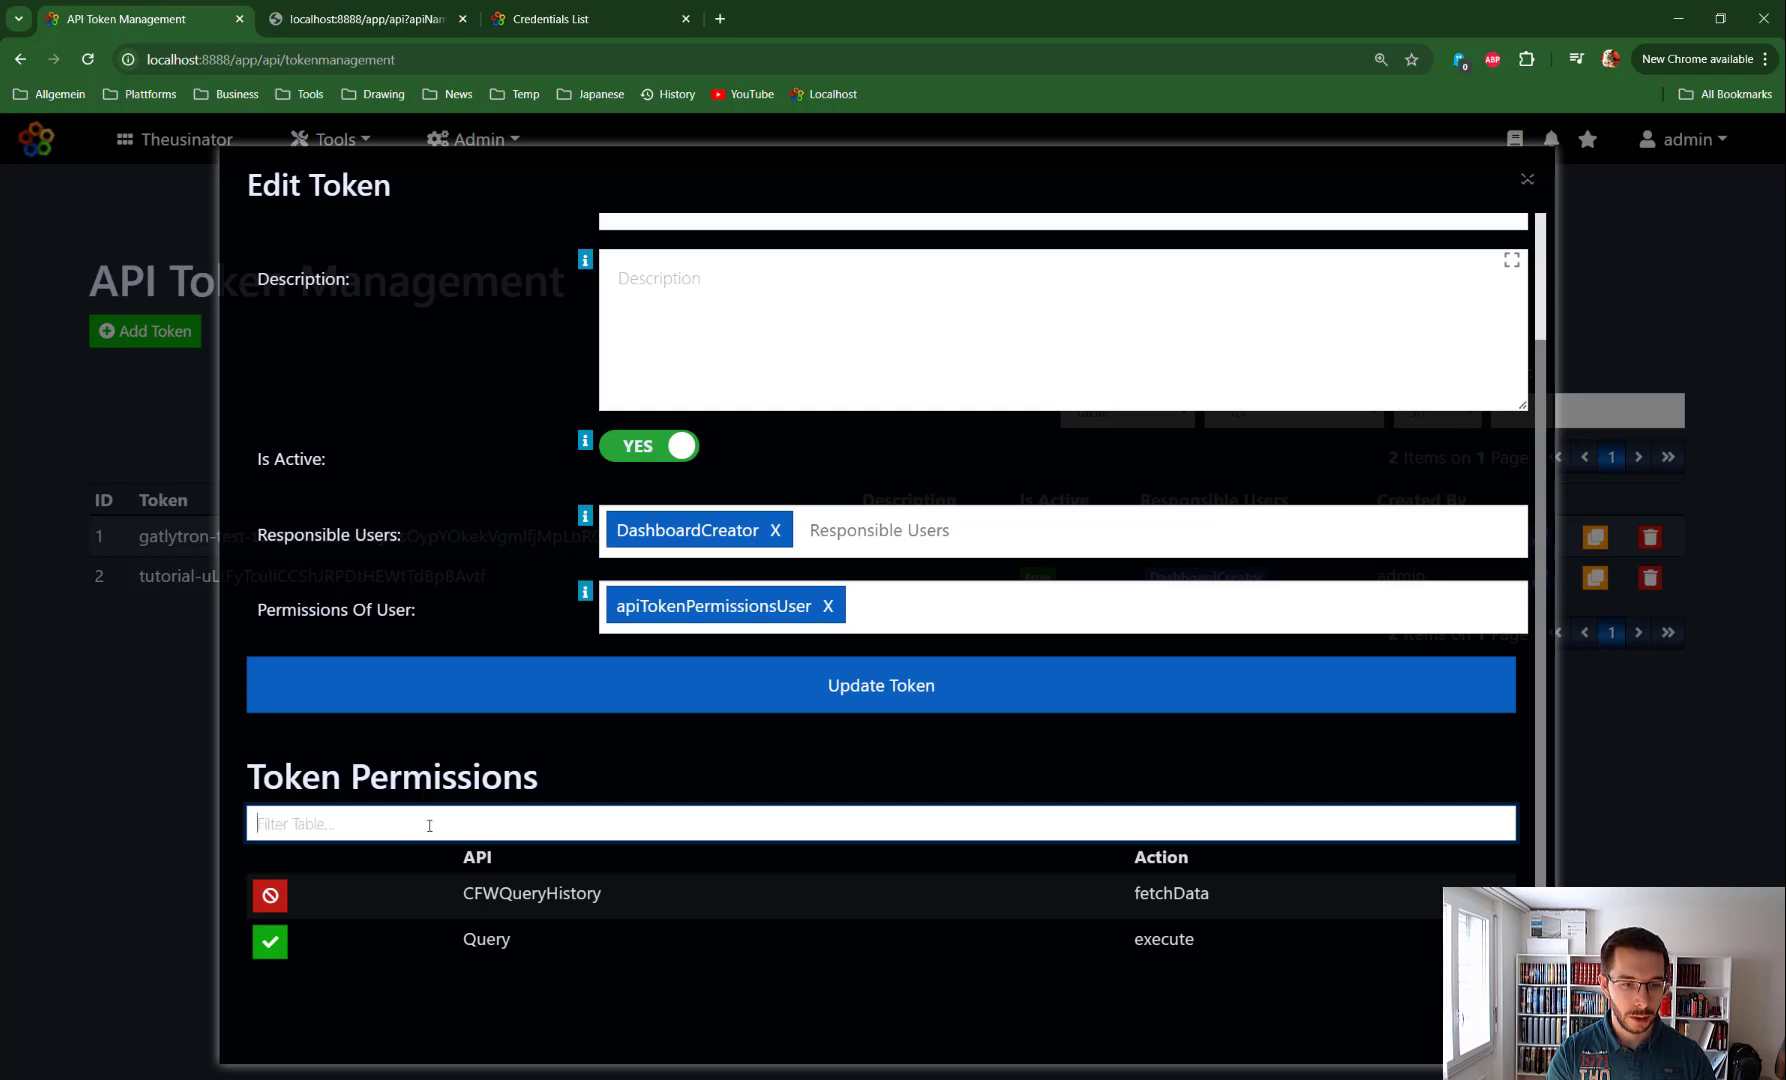
pyautogui.scroll(-5, 429, 825)
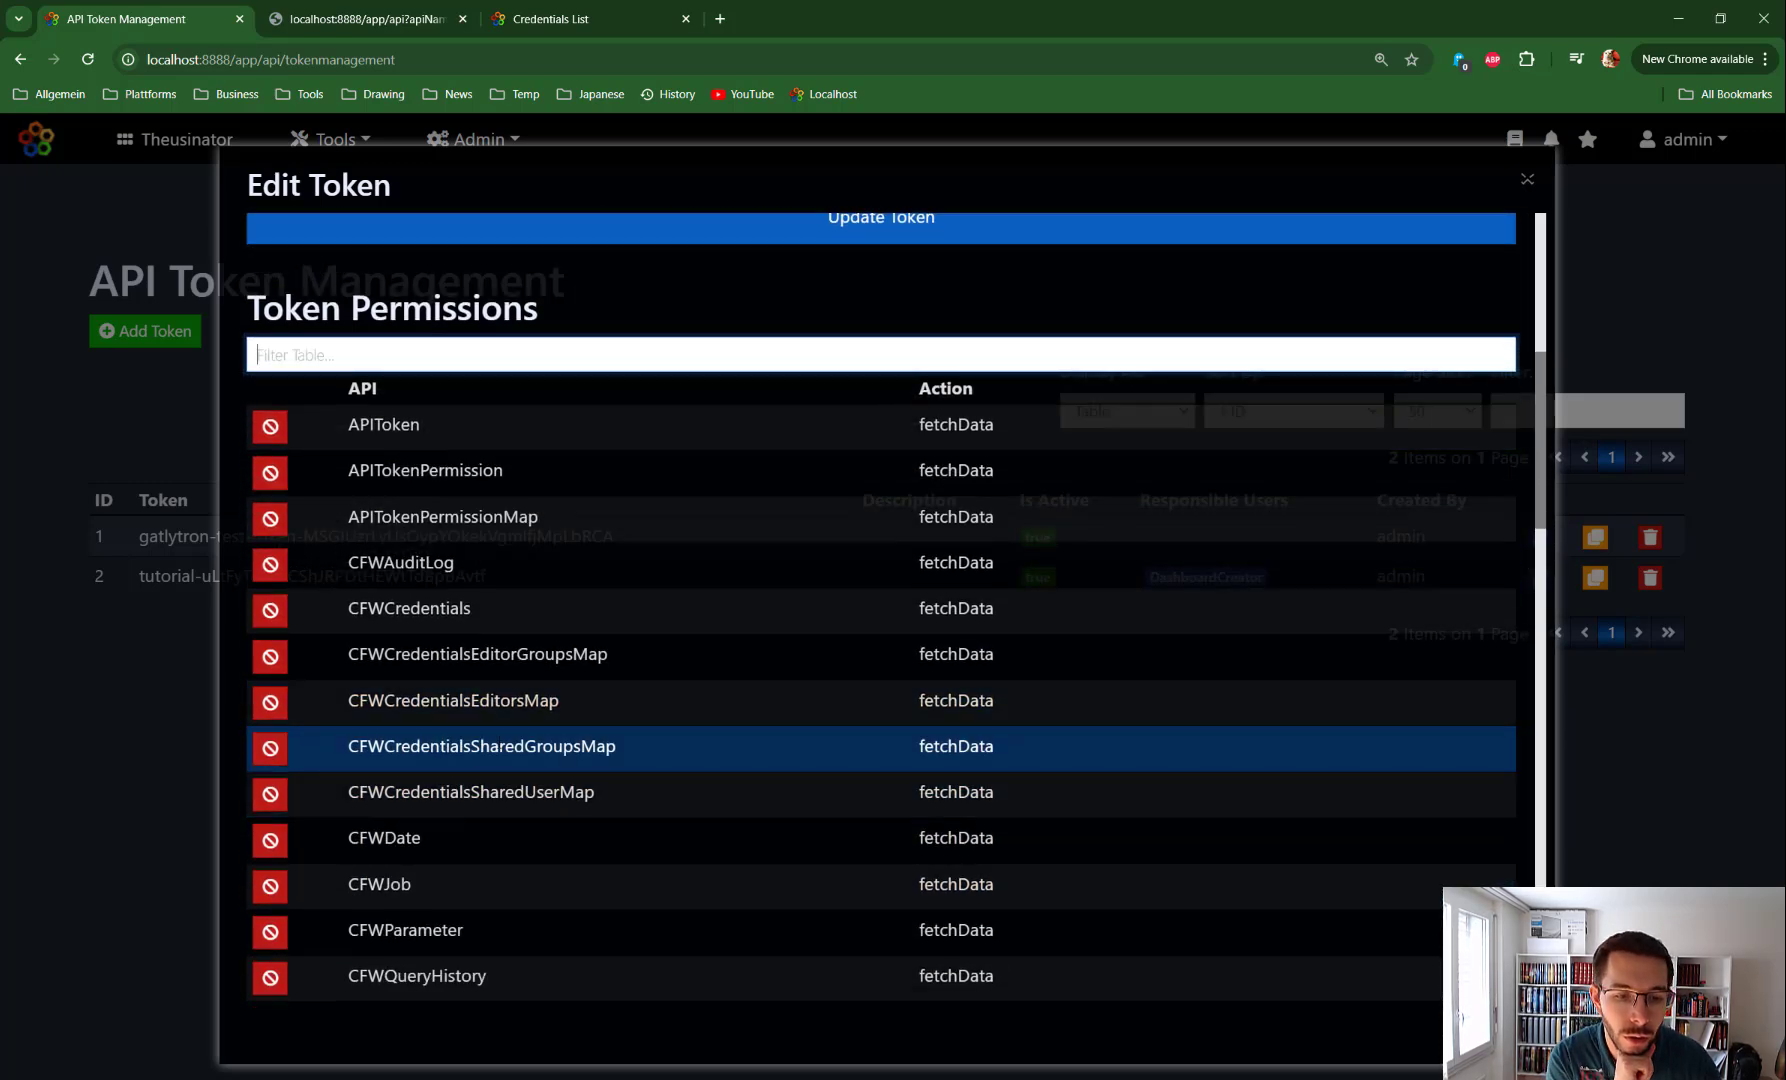
pyautogui.scroll(-2, 511, 693)
pyautogui.scroll(-1, 501, 643)
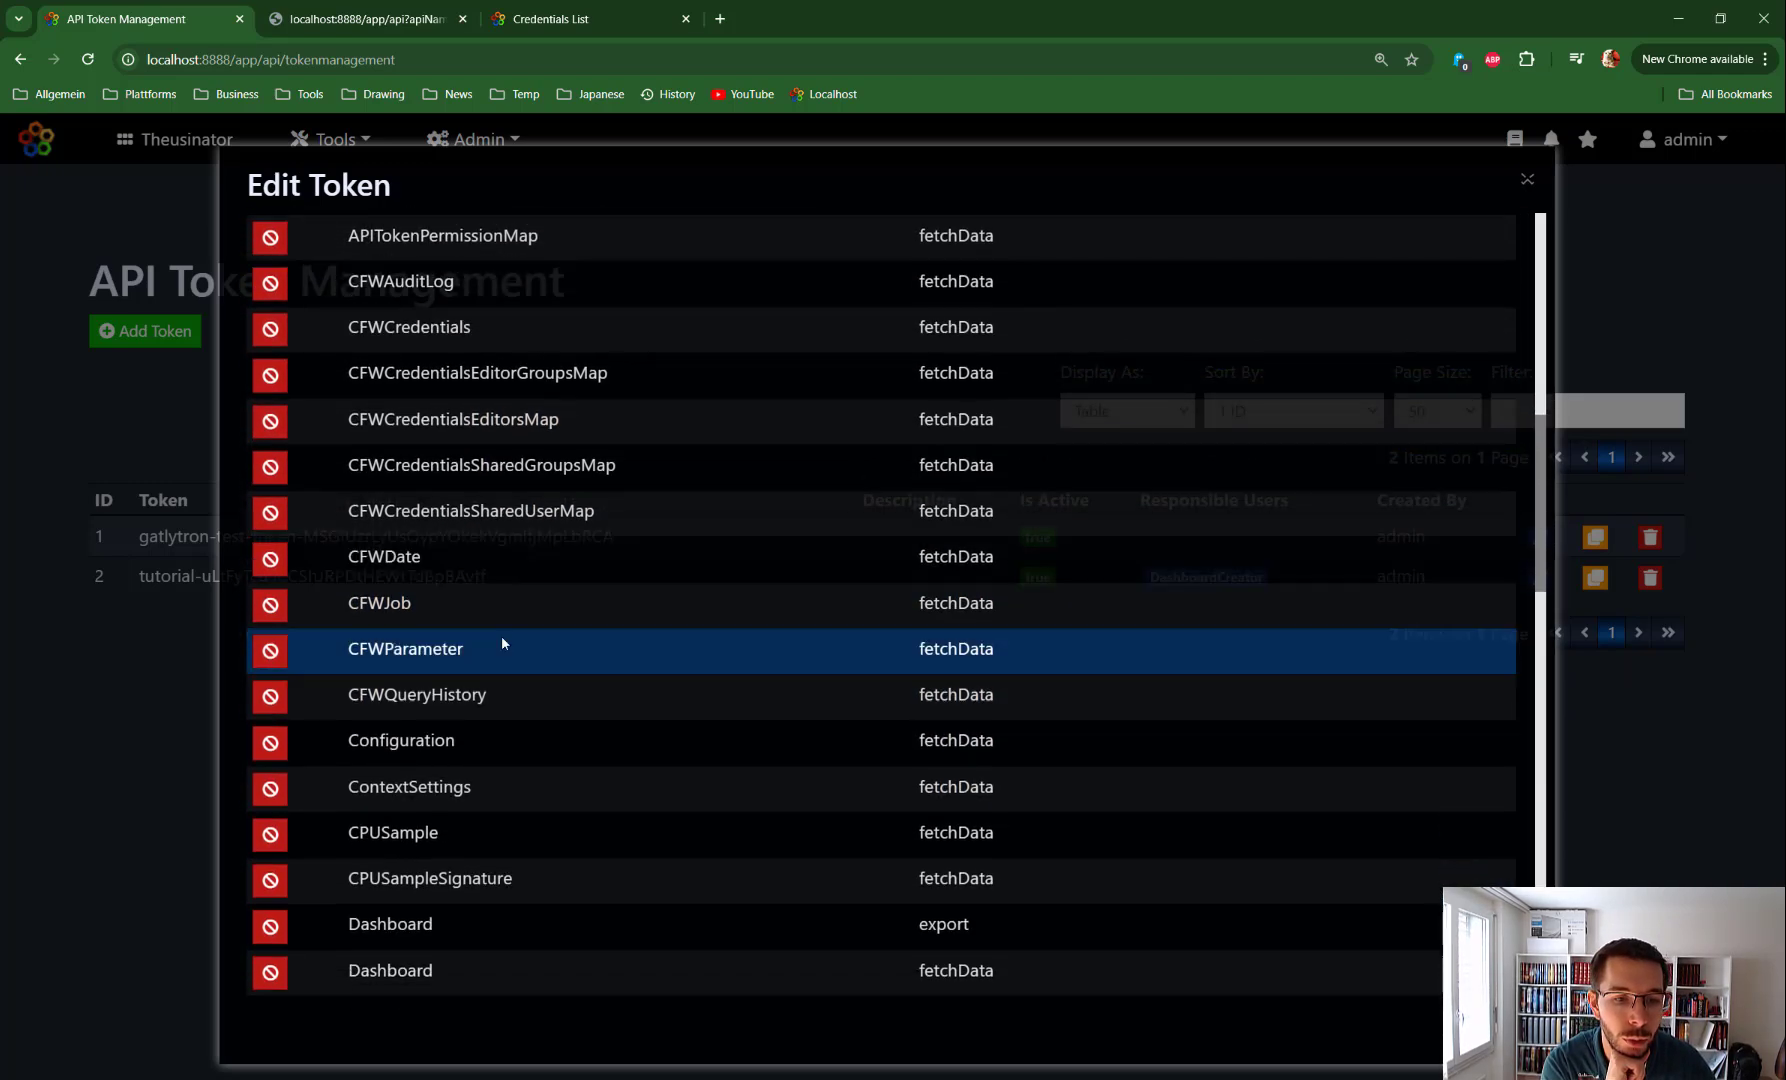
pyautogui.click(270, 743)
pyautogui.scroll(-3, 481, 693)
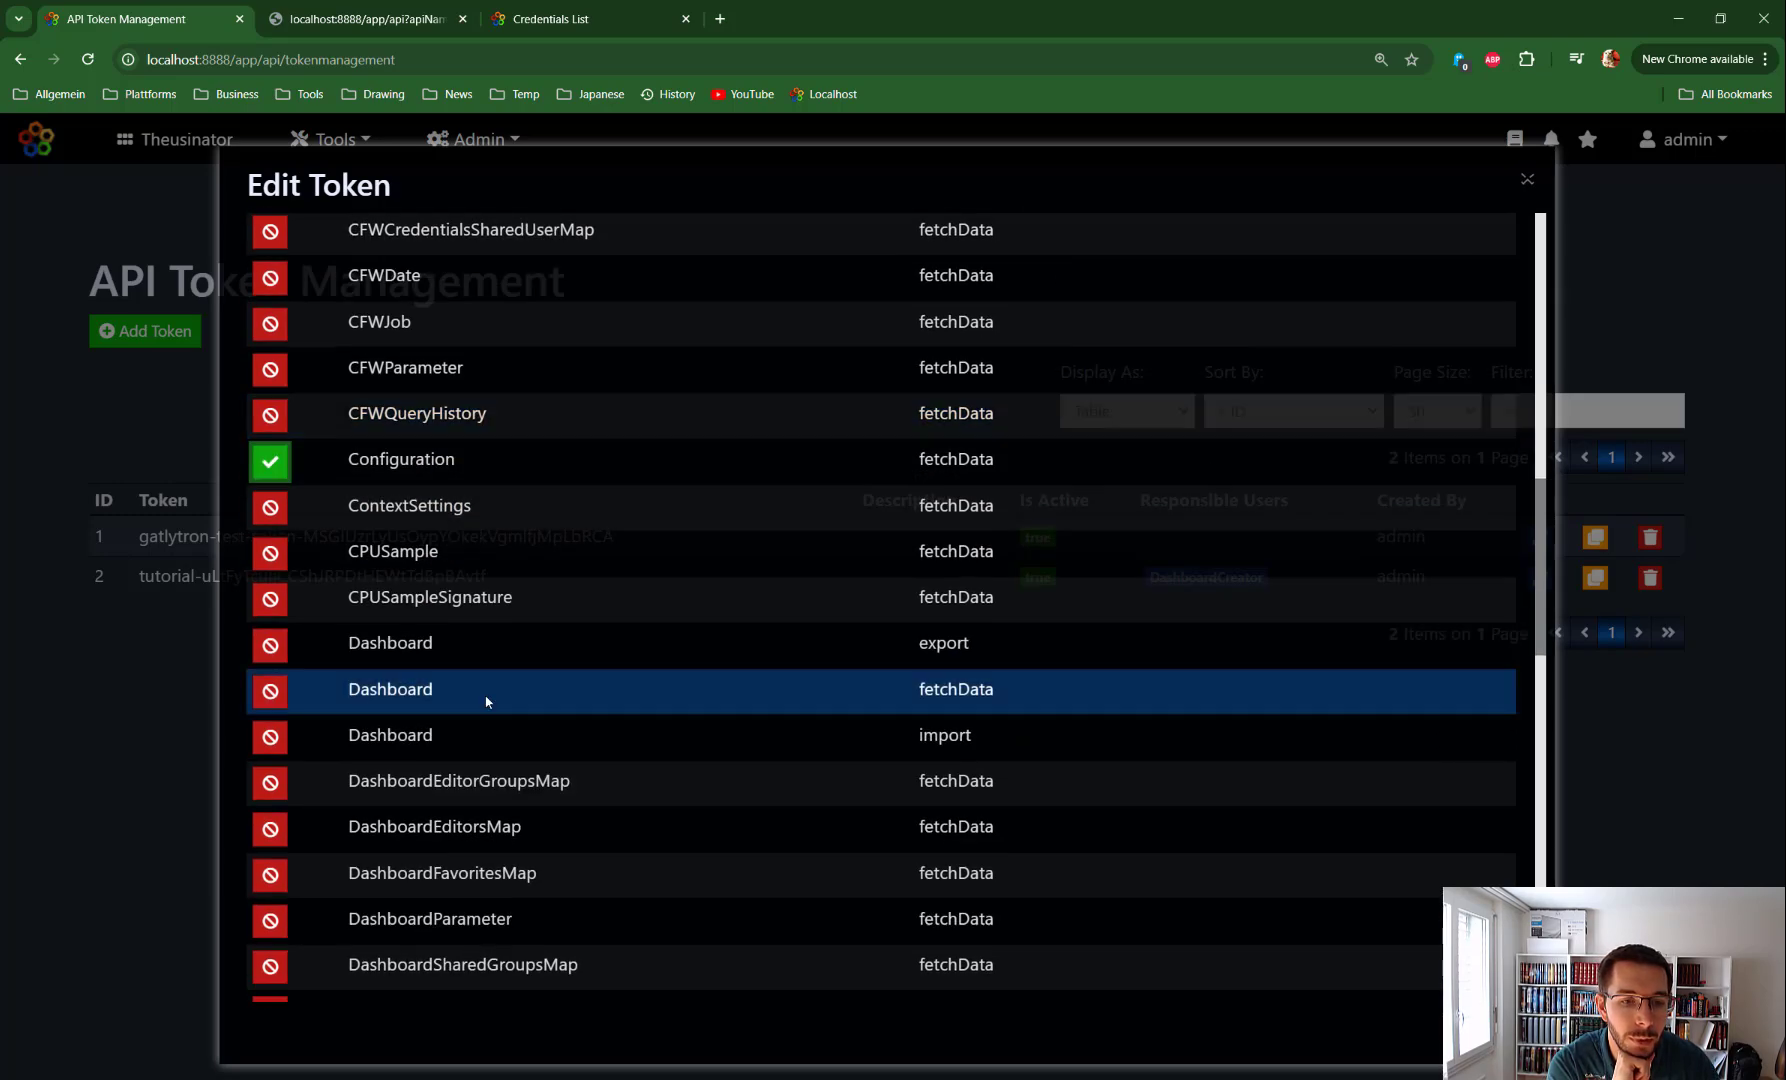
# Allow the EAVStats fetchData action in the tutorial token's permissions
pyautogui.scroll(-4, 486, 698)
pyautogui.scroll(-2, 485, 690)
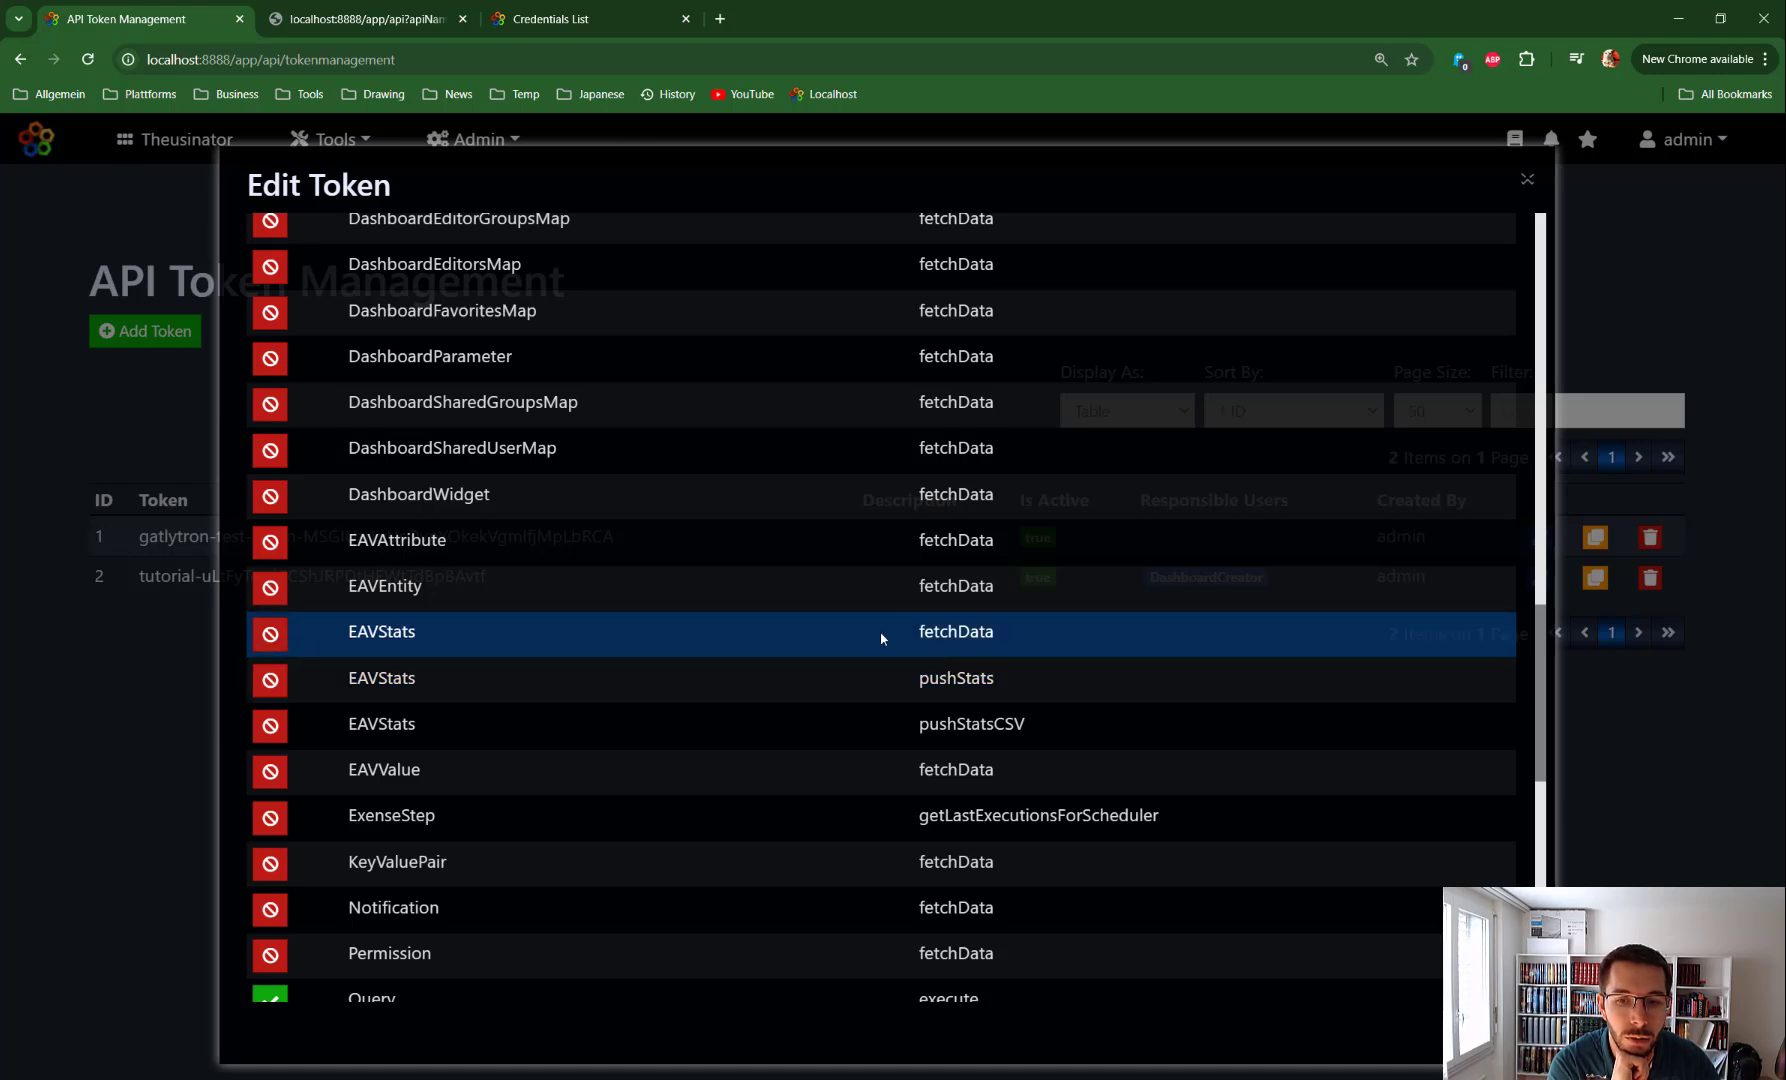
pyautogui.click(271, 636)
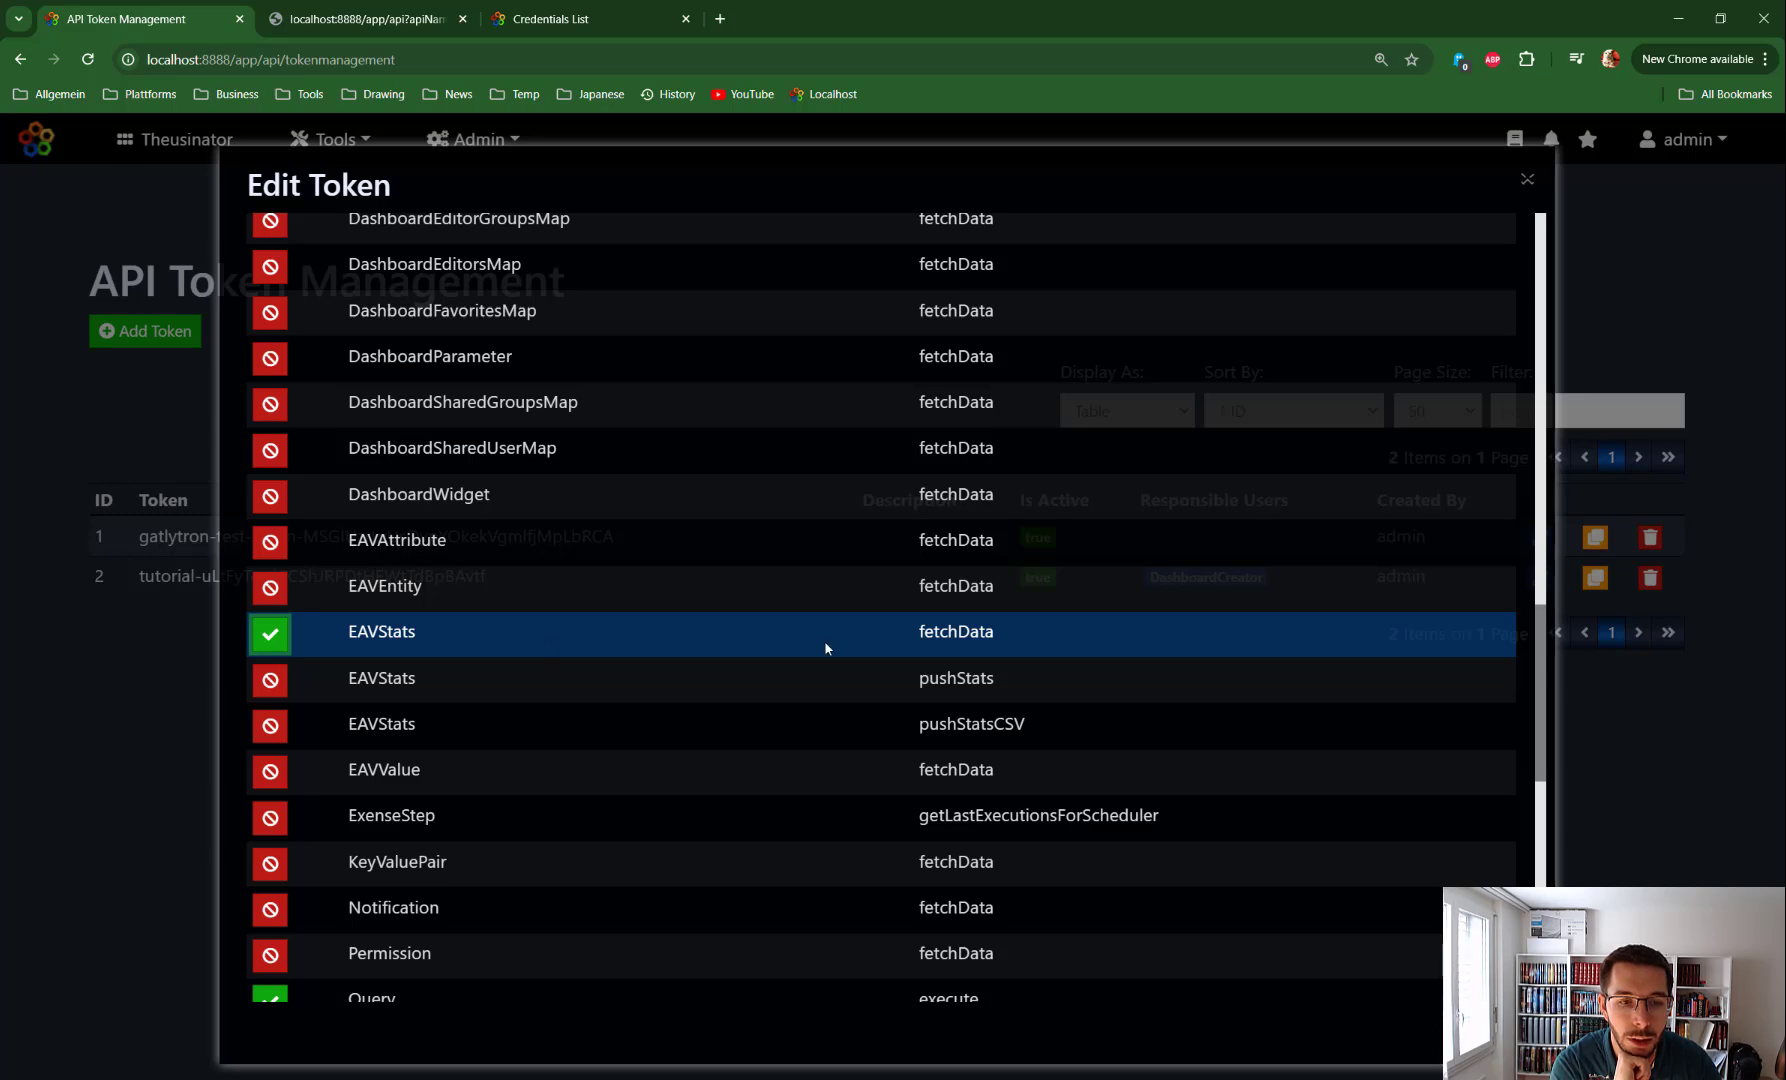
# Review the granted token permissions, copy the tutorial token's value from its details and close the edit form
pyautogui.scroll(15, 825, 648)
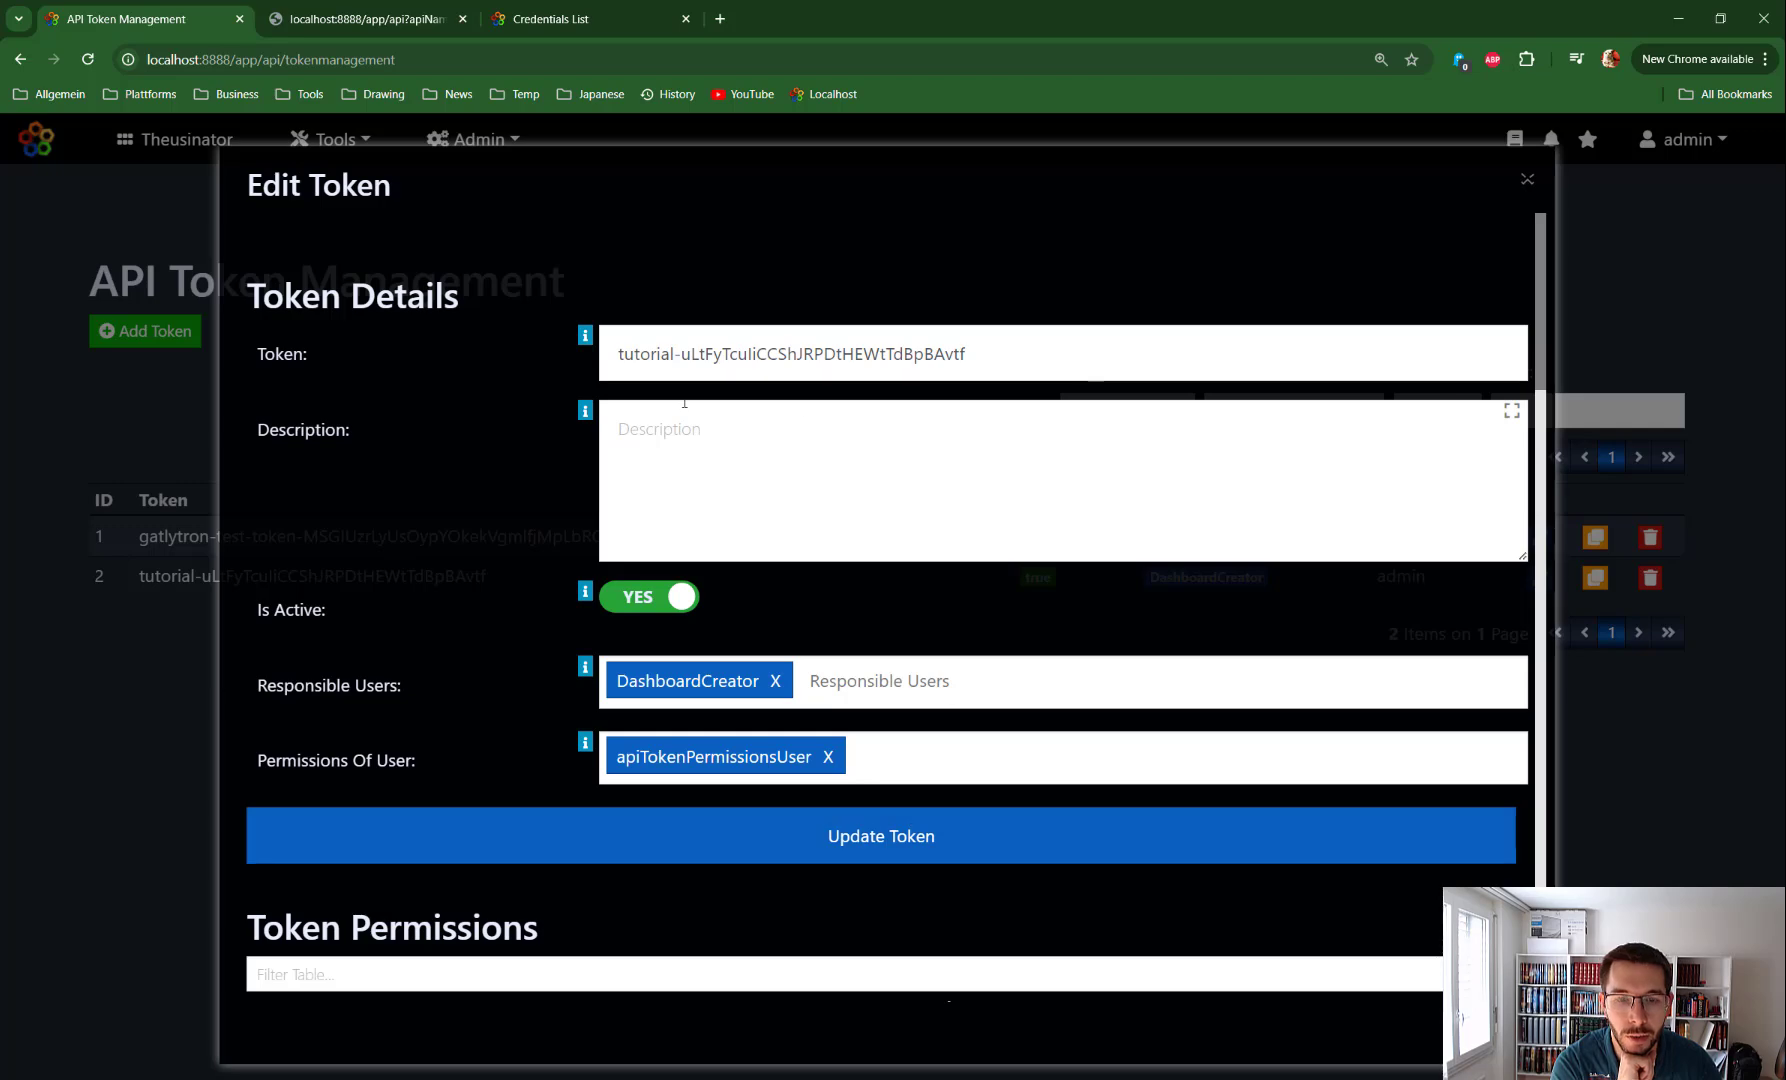
pyautogui.scroll(-7, 563, 1000)
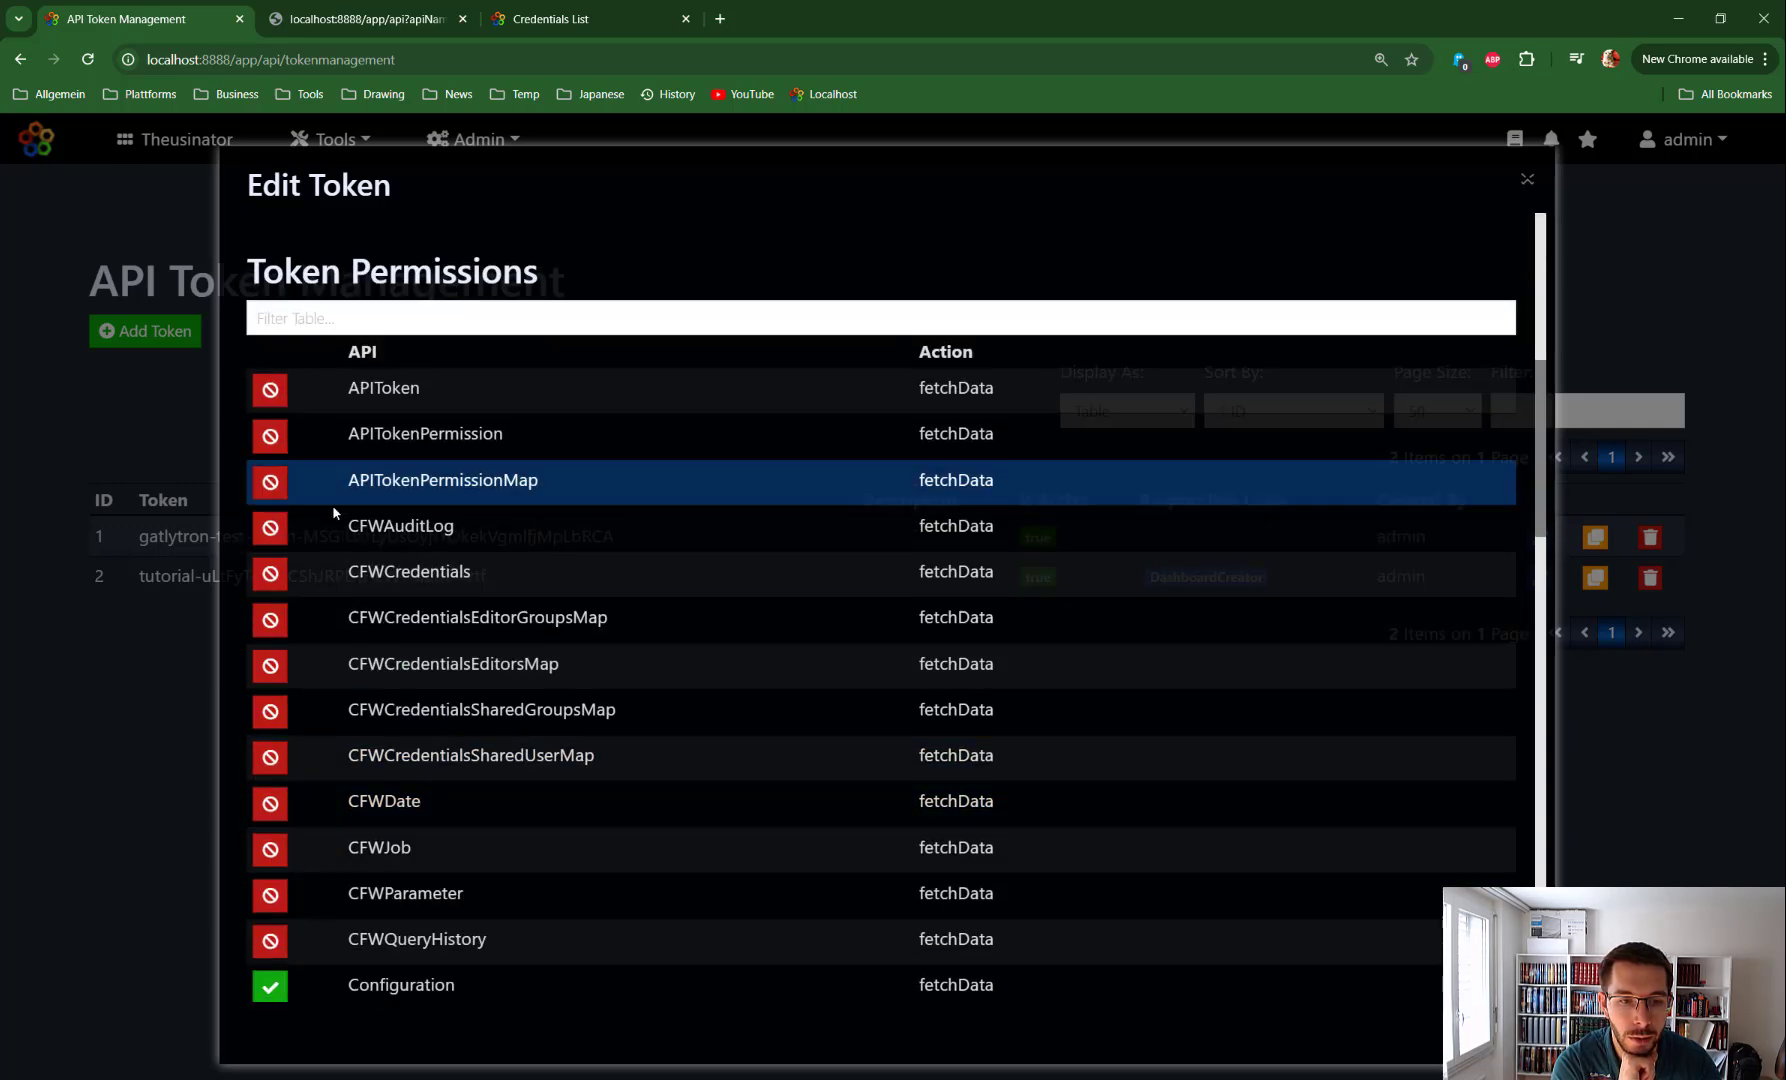
pyautogui.scroll(-3, 350, 840)
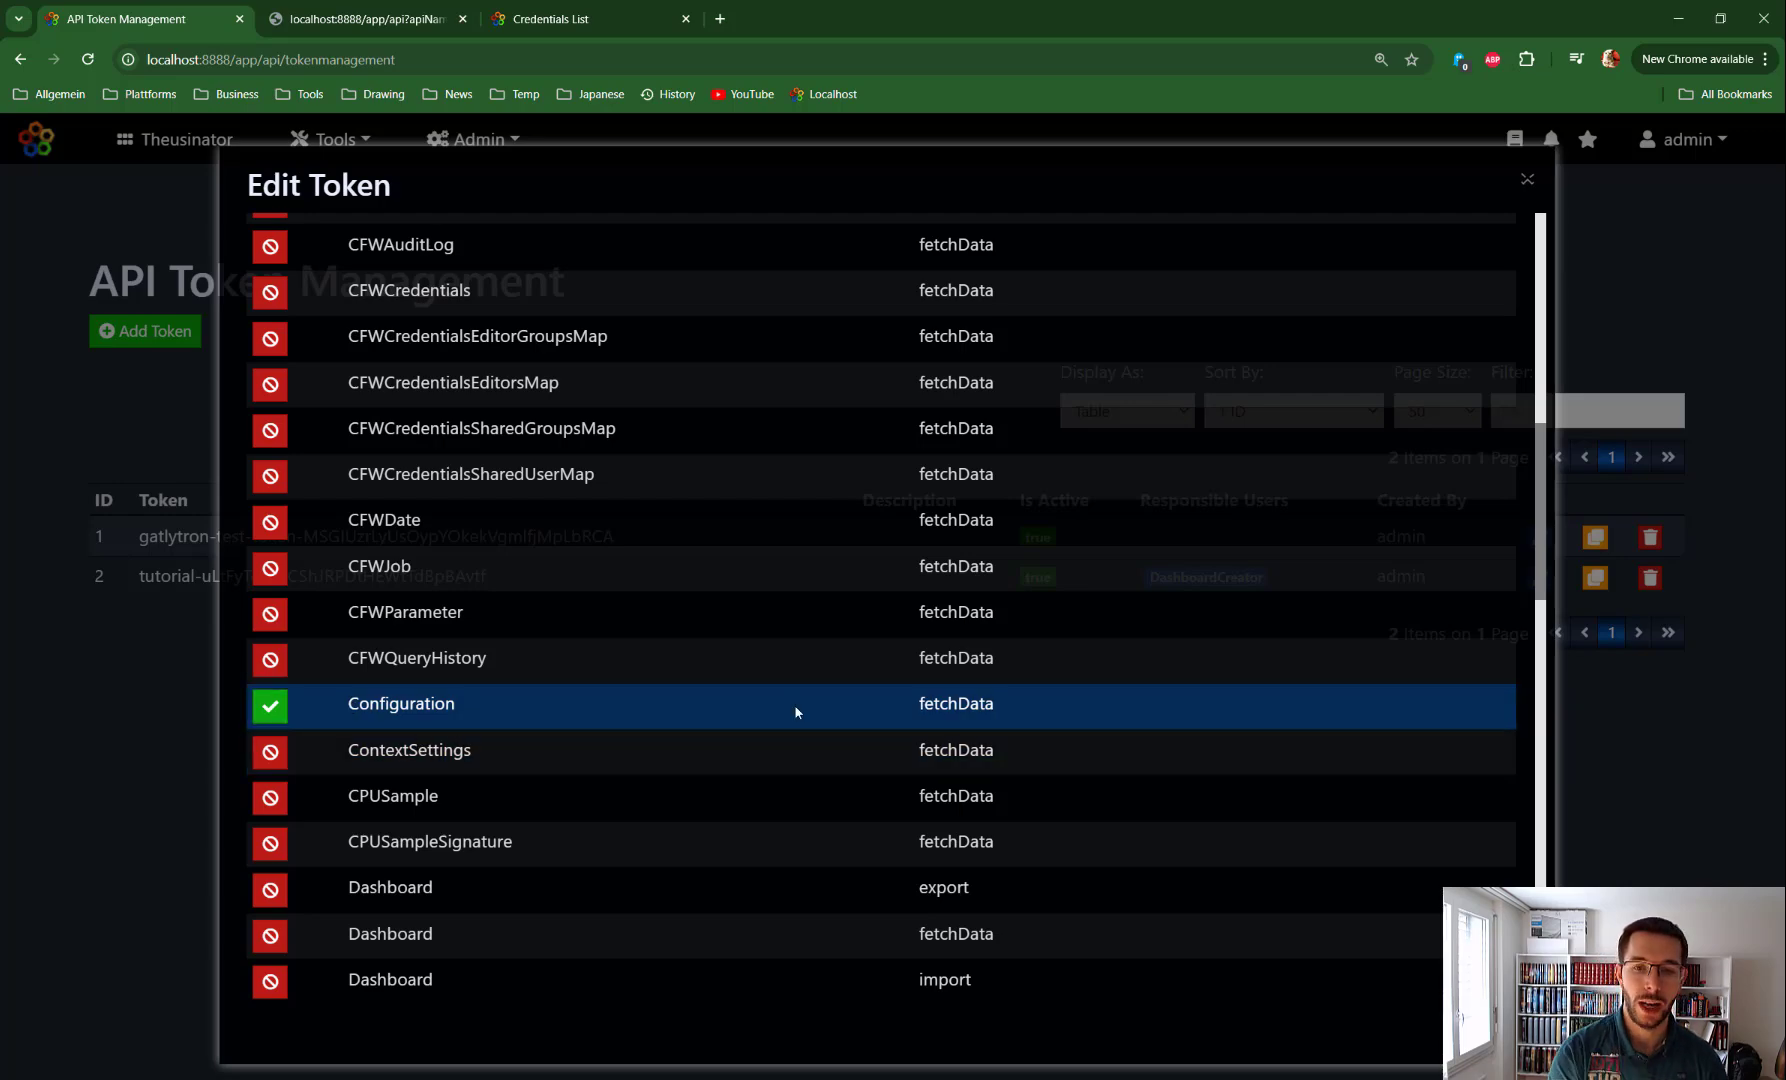
pyautogui.scroll(10, 811, 710)
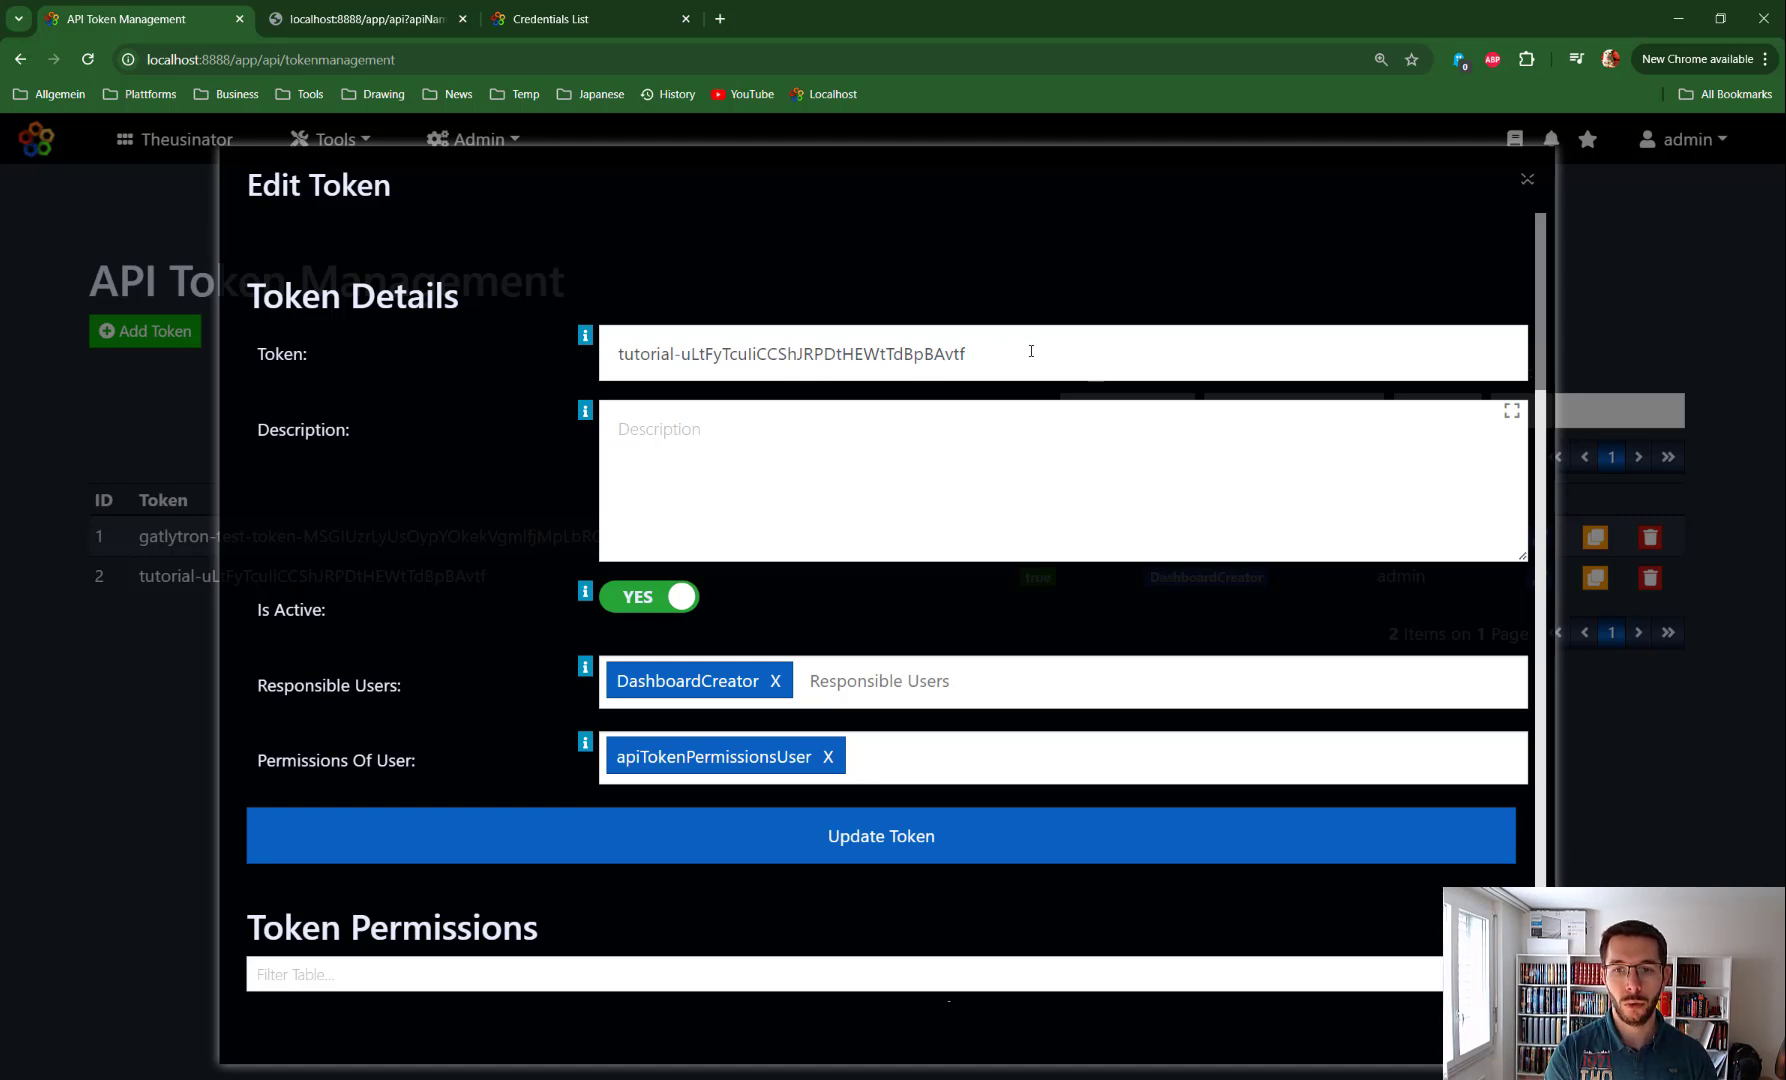
pyautogui.moveTo(1031, 351); pyautogui.dragTo(586, 388)
pyautogui.hotkey('ctrl', 'c')
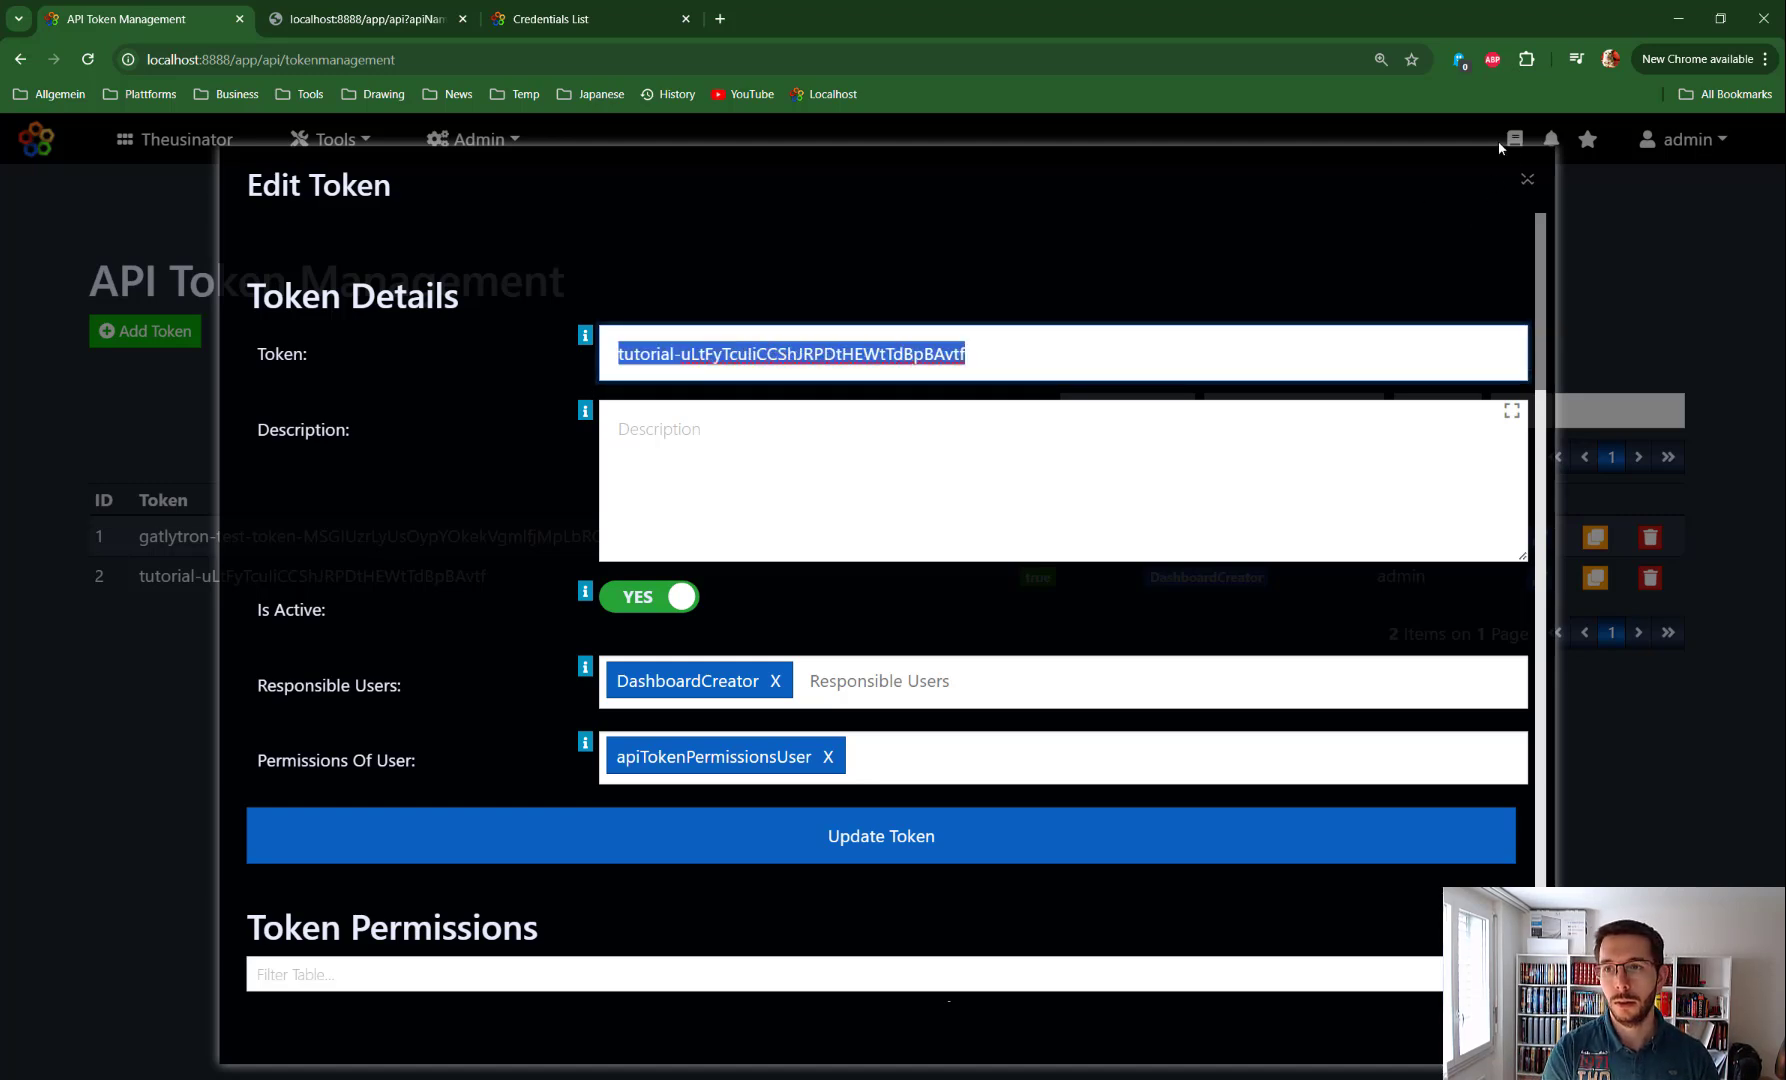
pyautogui.click(1528, 184)
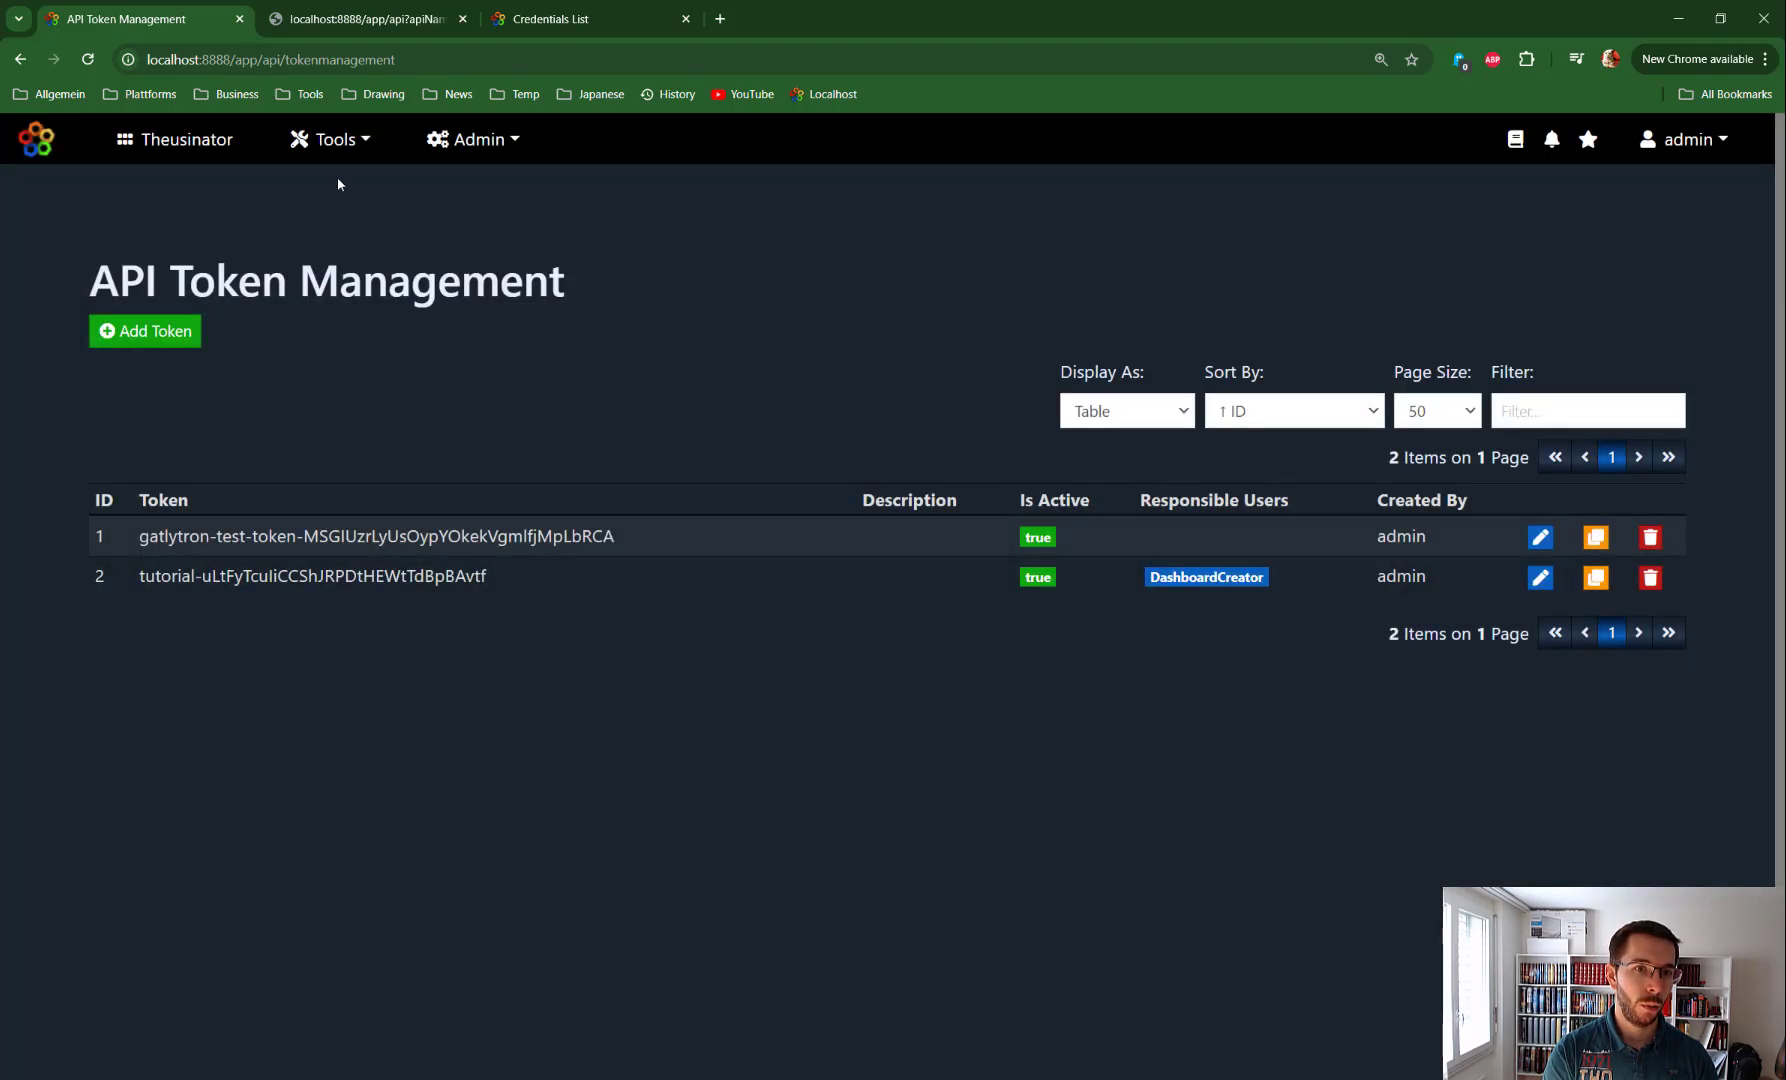
# Open the API Overview page, switch to the MINGW64 terminal and recall the previous curl Query execute request
pyautogui.click(340, 145)
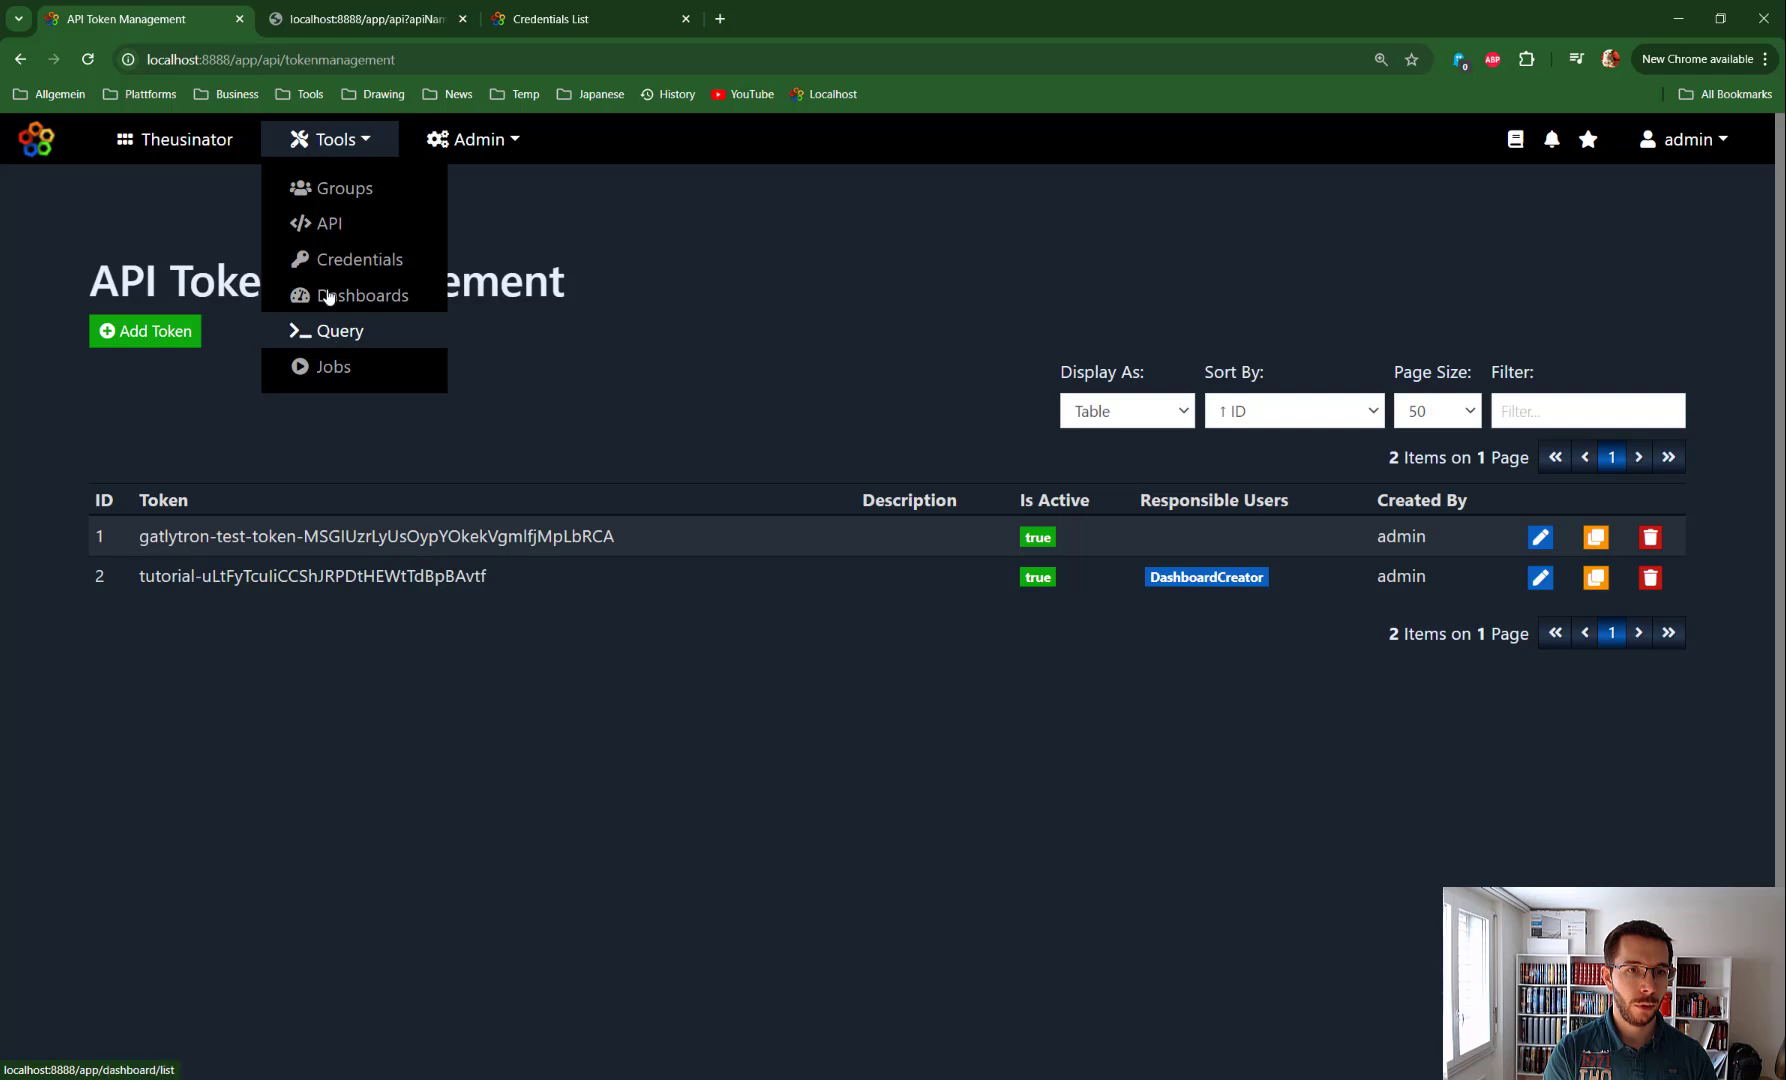
pyautogui.click(330, 222)
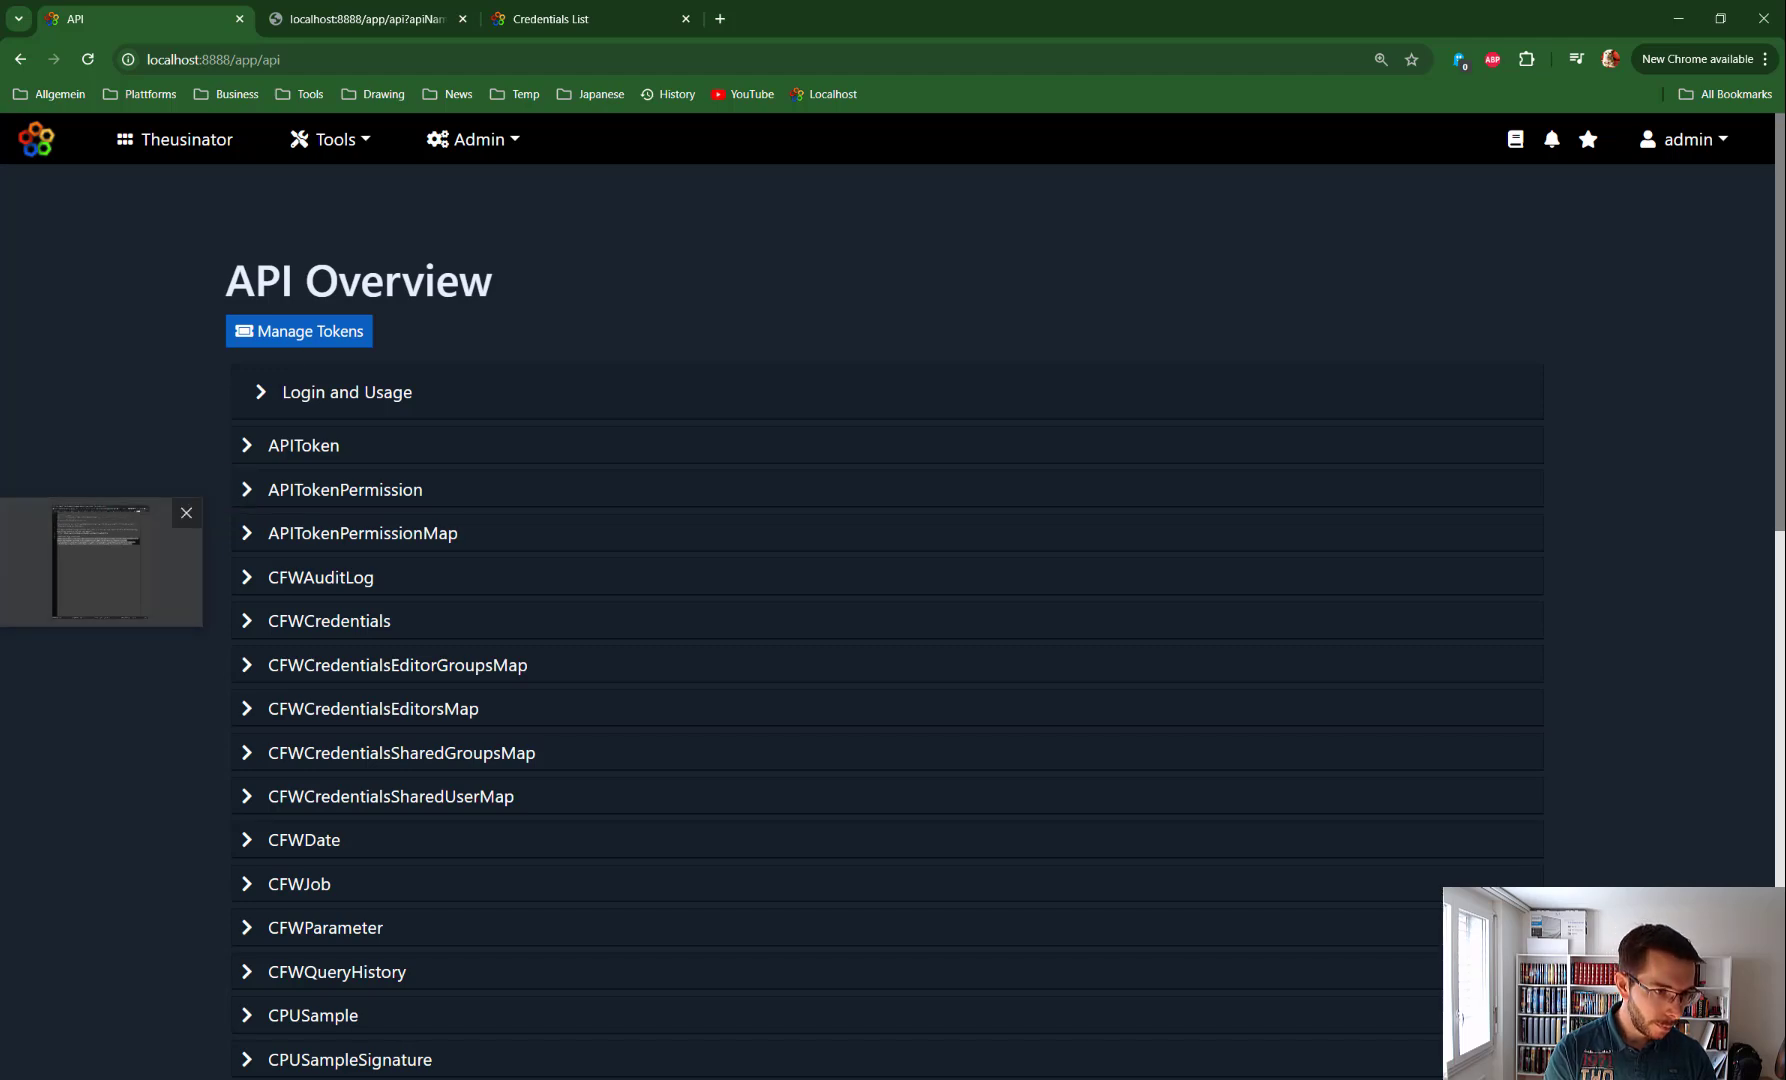
pyautogui.click(3, 488)
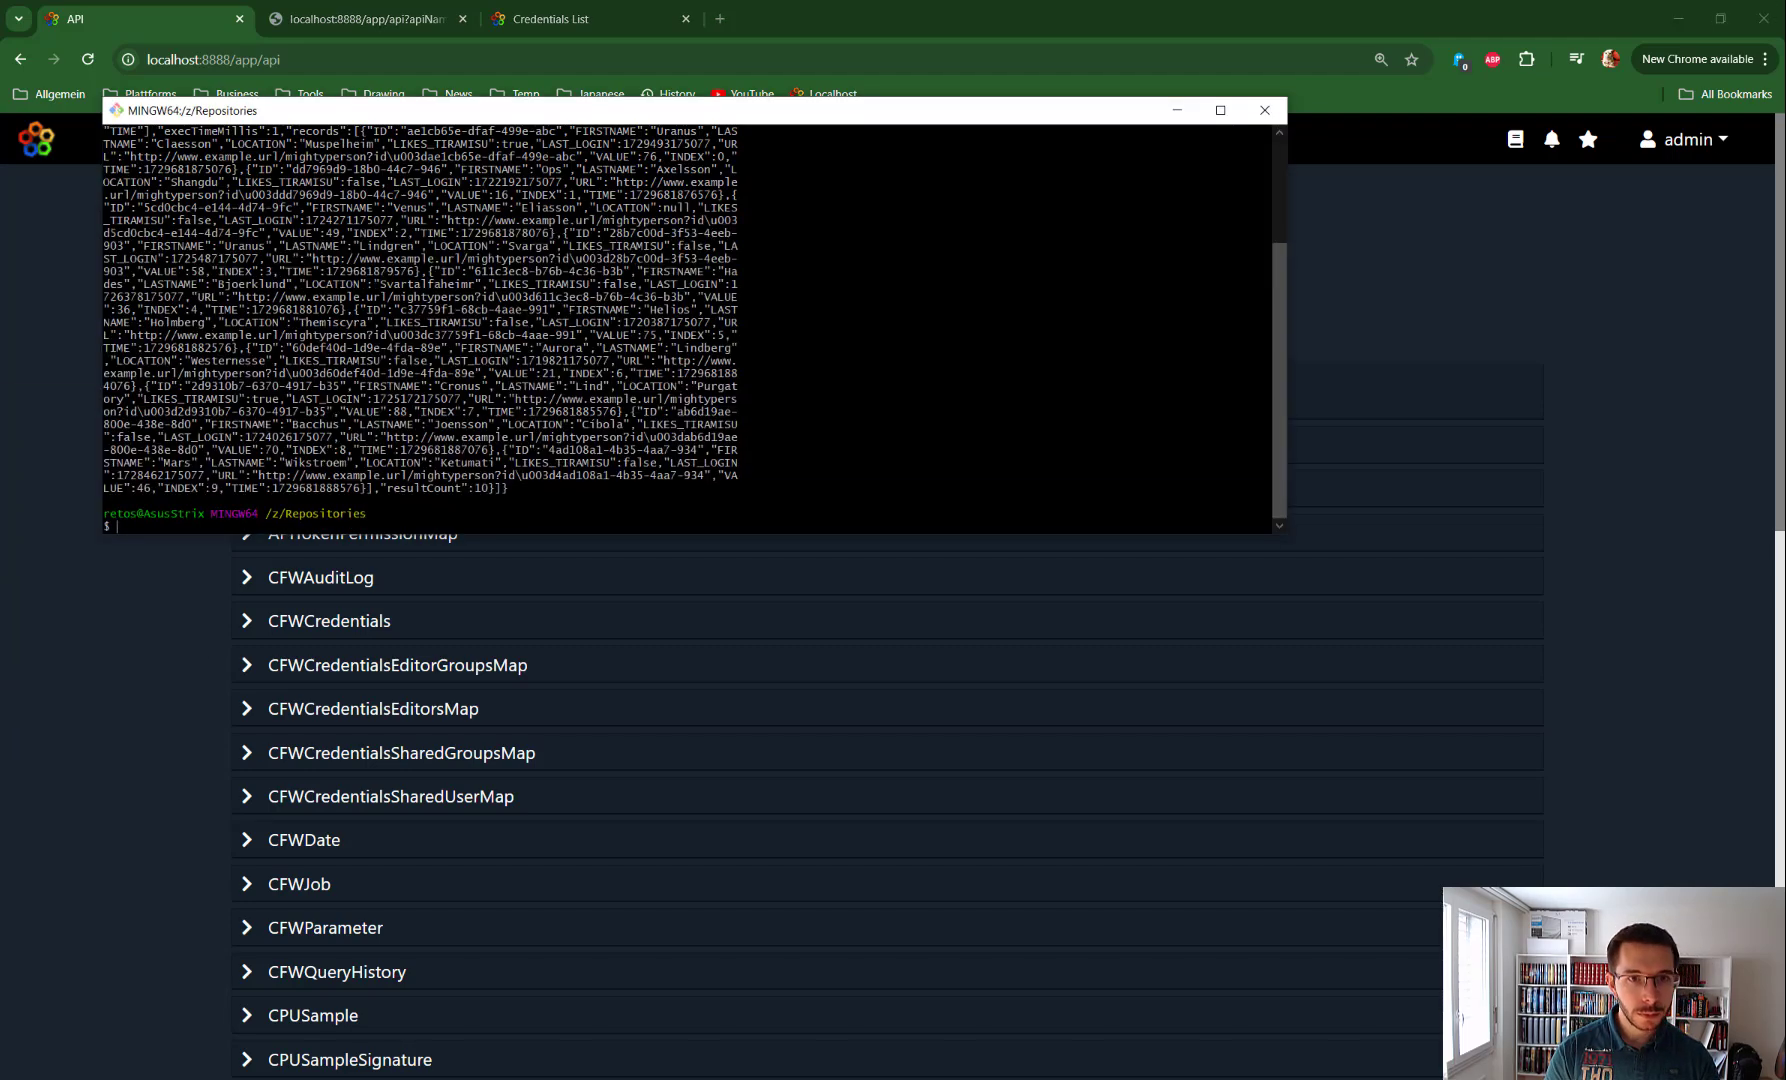
pyautogui.moveTo(588, 116); pyautogui.dragTo(645, 274)
pyautogui.press('Up')
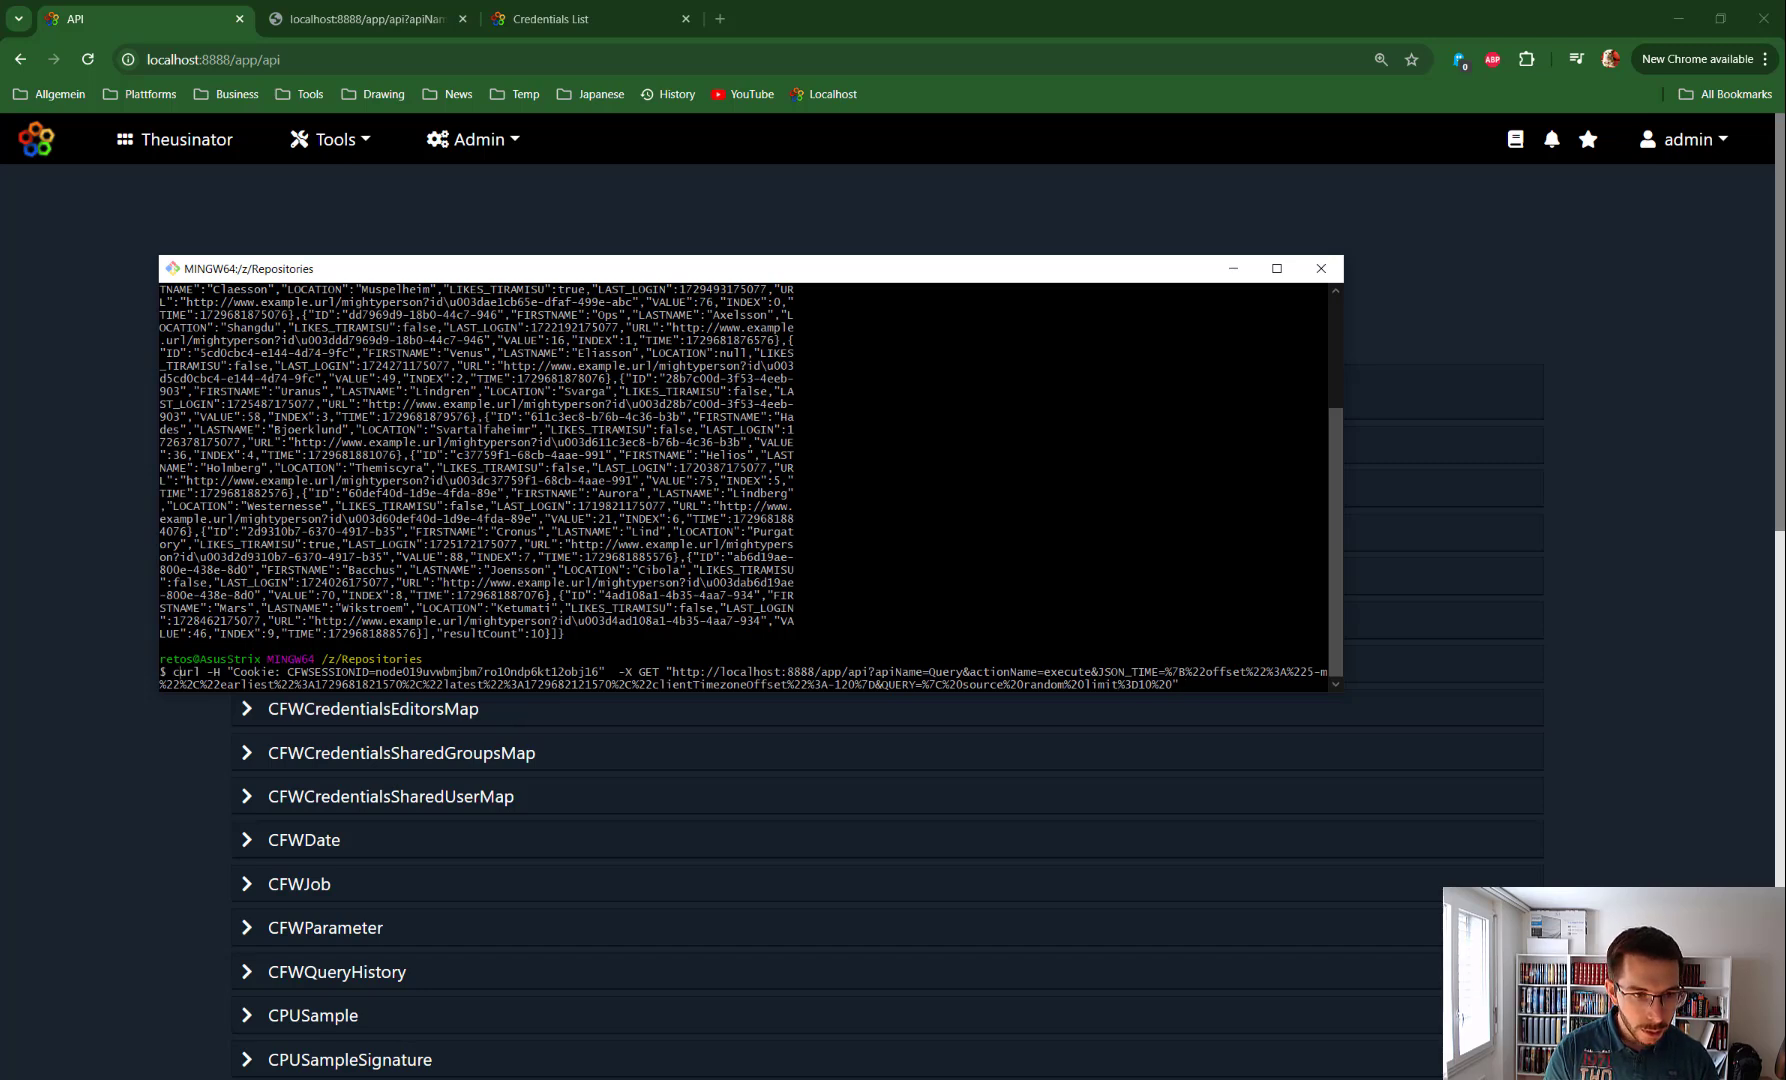
# Remove the session cookie text from the curl request's header, leaving empty quotes after -H
pyautogui.press('Delete')
pyautogui.press('Delete')
pyautogui.press('Delete')
pyautogui.press('Delete')
pyautogui.press('Delete')
pyautogui.press('Delete')
pyautogui.press('Delete')
pyautogui.press('Delete')
pyautogui.press('Delete')
pyautogui.press('Delete')
pyautogui.press('Delete')
pyautogui.press('Delete')
pyautogui.press('Delete')
pyautogui.press('Delete')
pyautogui.press('Delete')
pyautogui.press('Delete')
pyautogui.press('Delete')
pyautogui.press('Delete')
pyautogui.press('Delete')
pyautogui.press('Delete')
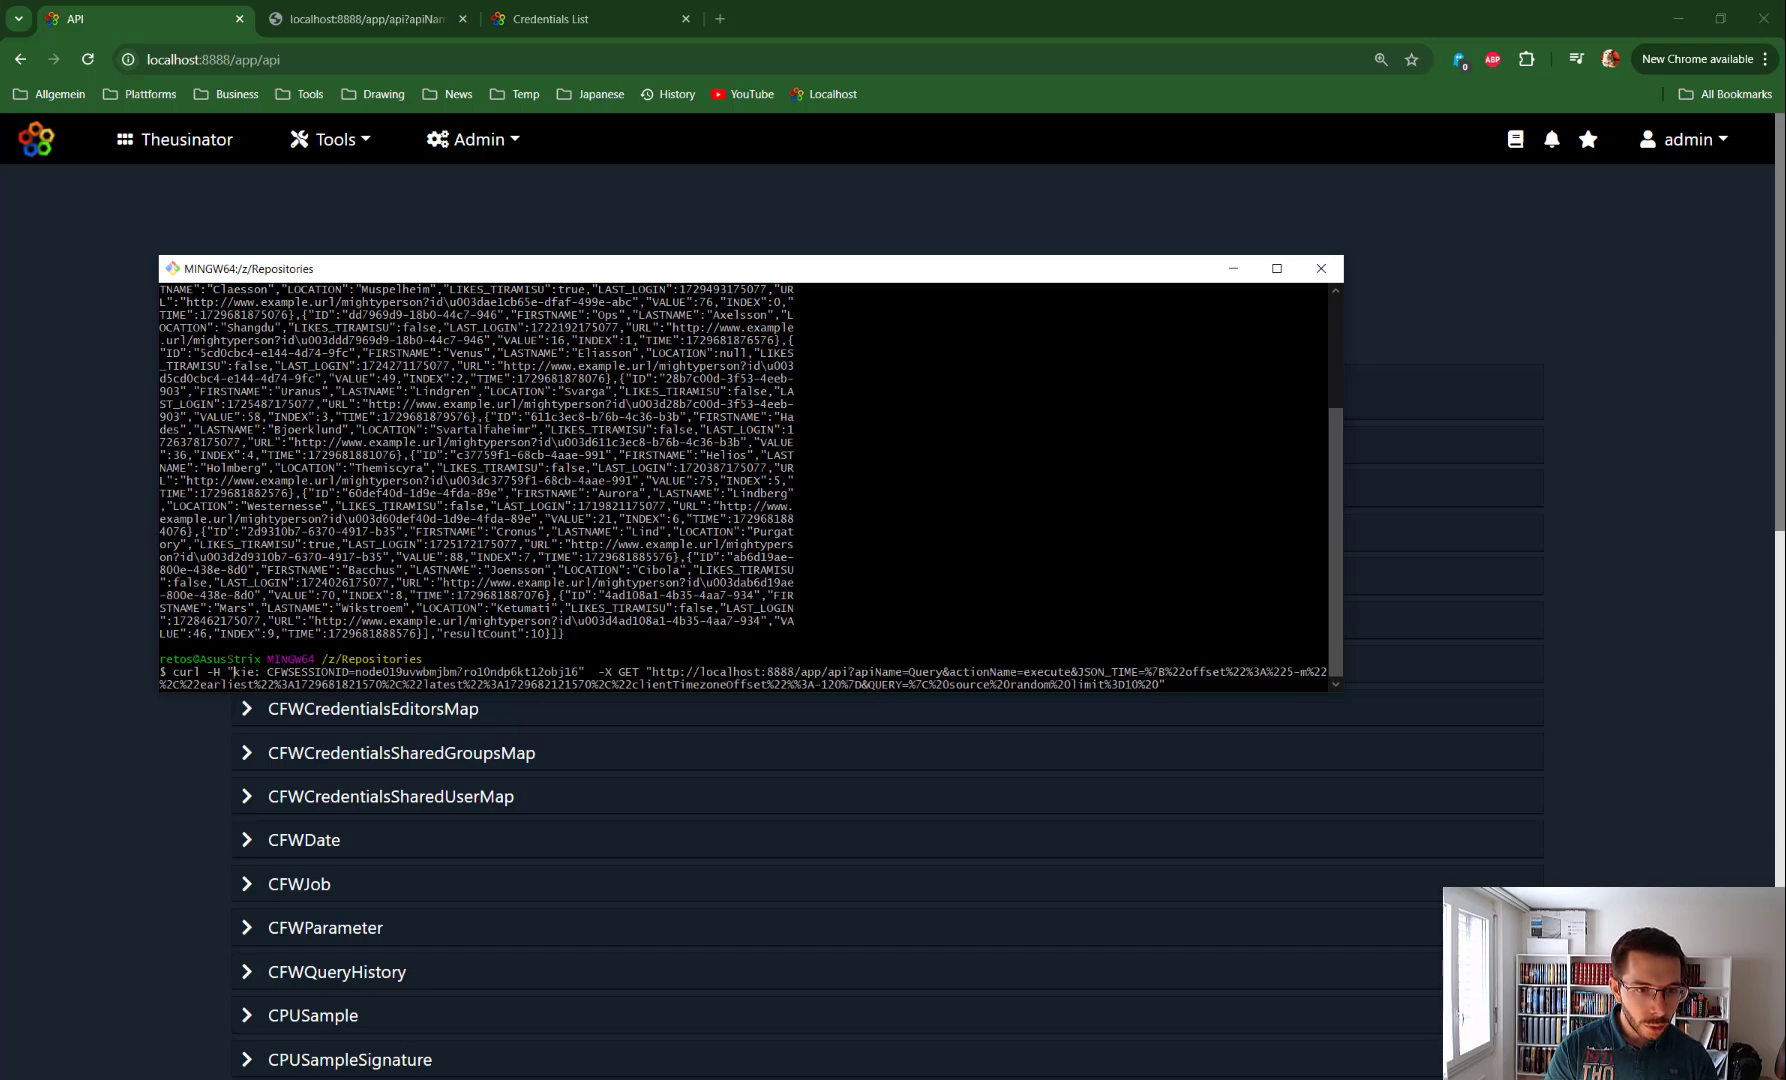
pyautogui.press('Delete')
pyautogui.press('Delete')
pyautogui.press('Delete')
pyautogui.press('Delete')
pyautogui.press('Delete')
pyautogui.press('Delete')
pyautogui.press('Delete')
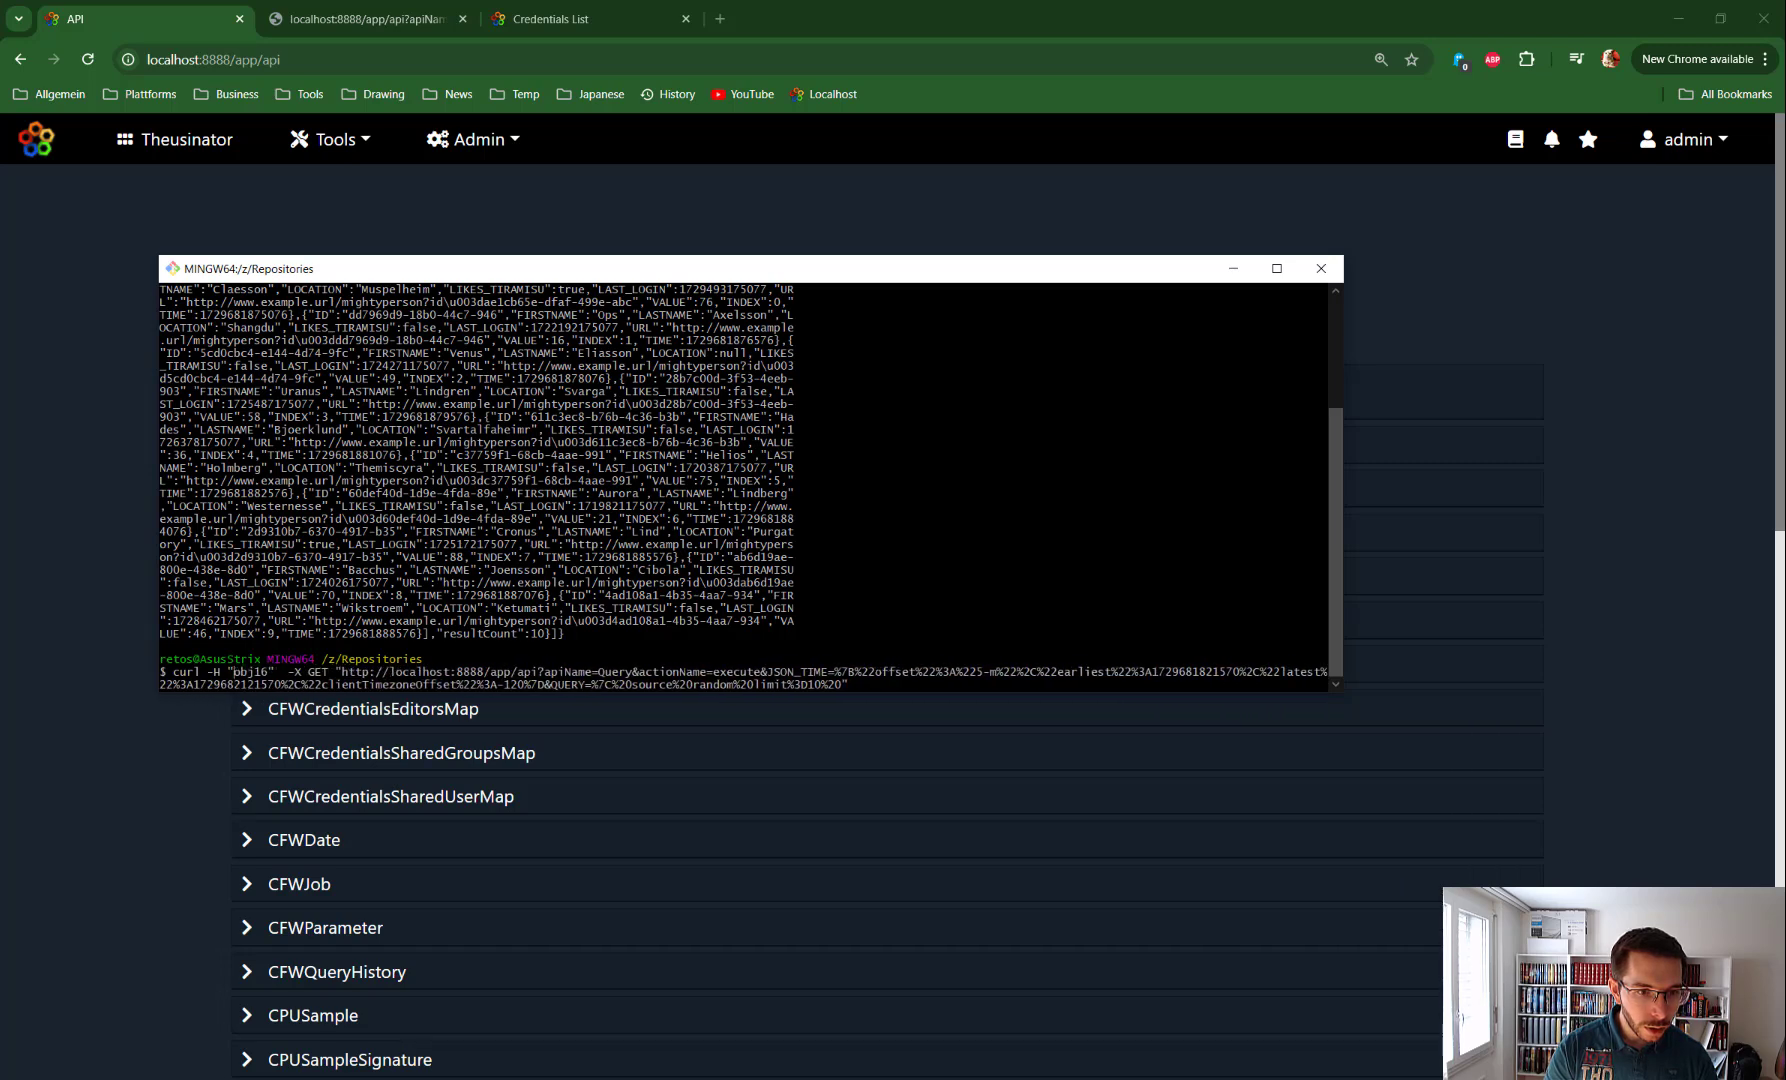
# Paste the copied API token into the curl header and put the header name "API-Token:" before it
pyautogui.rightClick(470, 658)
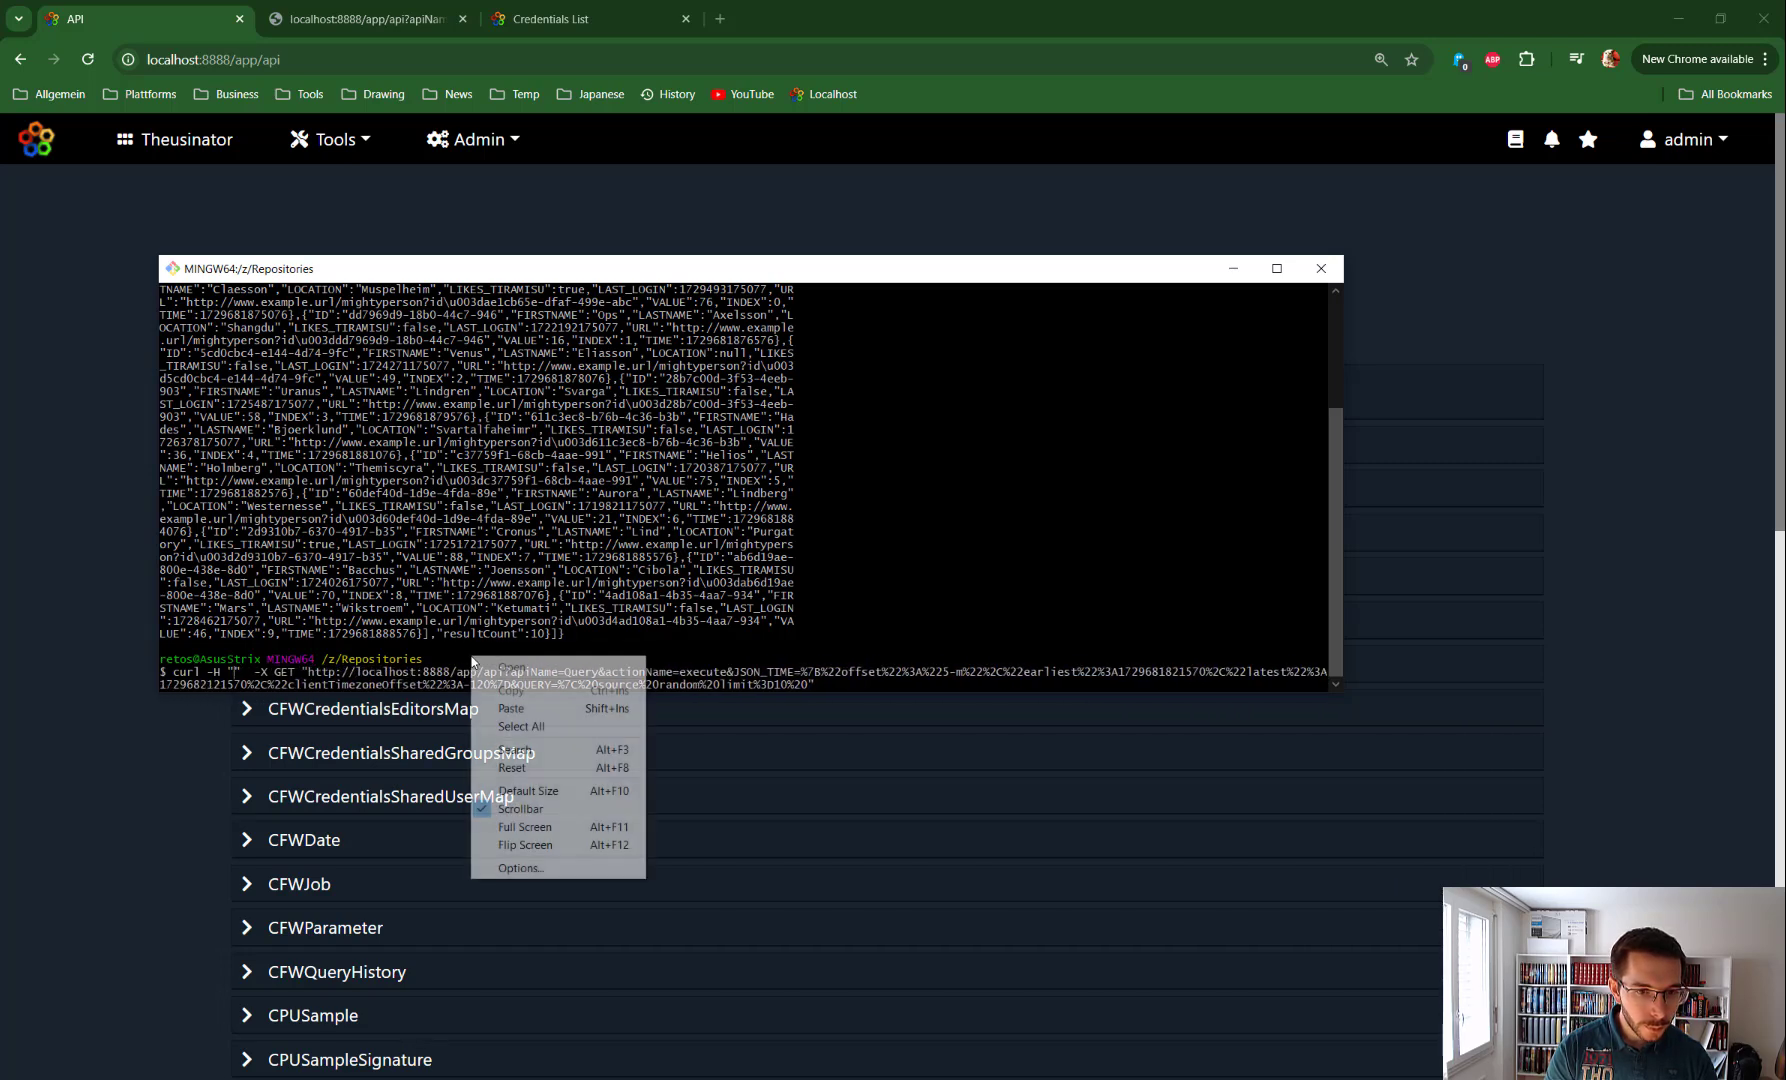
pyautogui.click(500, 690)
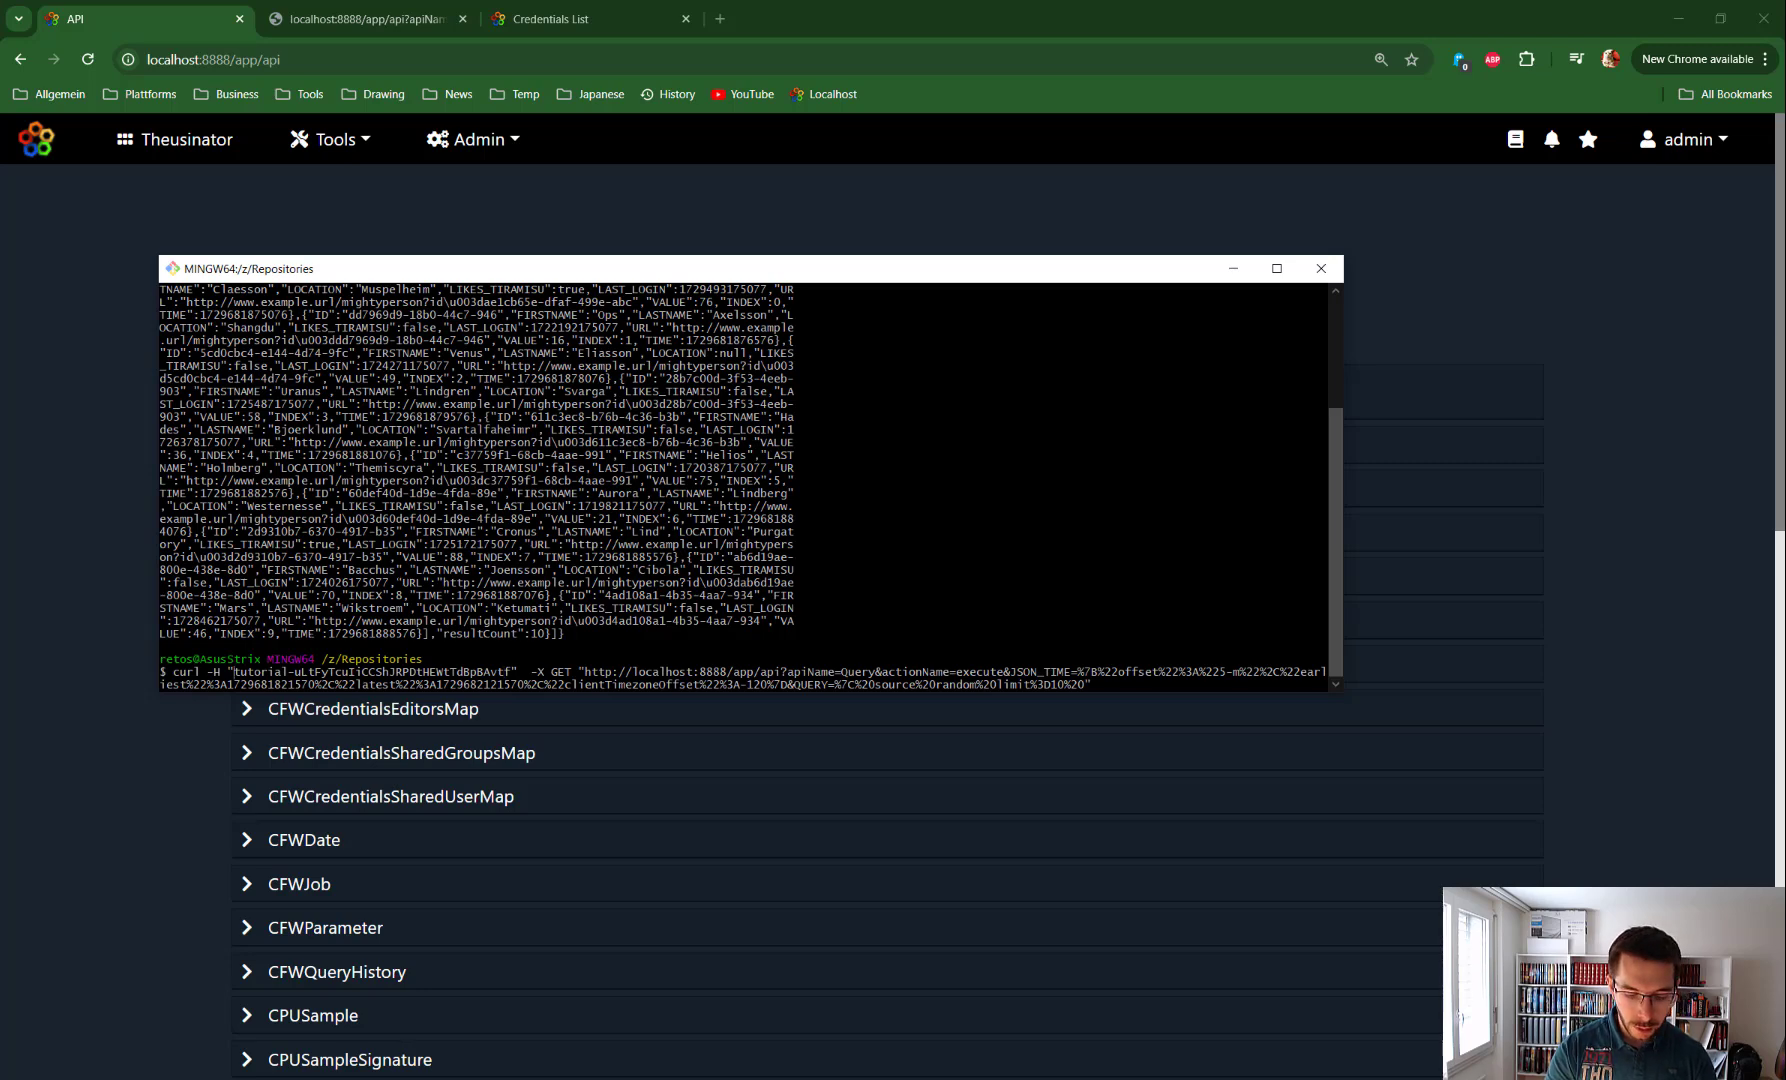
pyautogui.write('API')
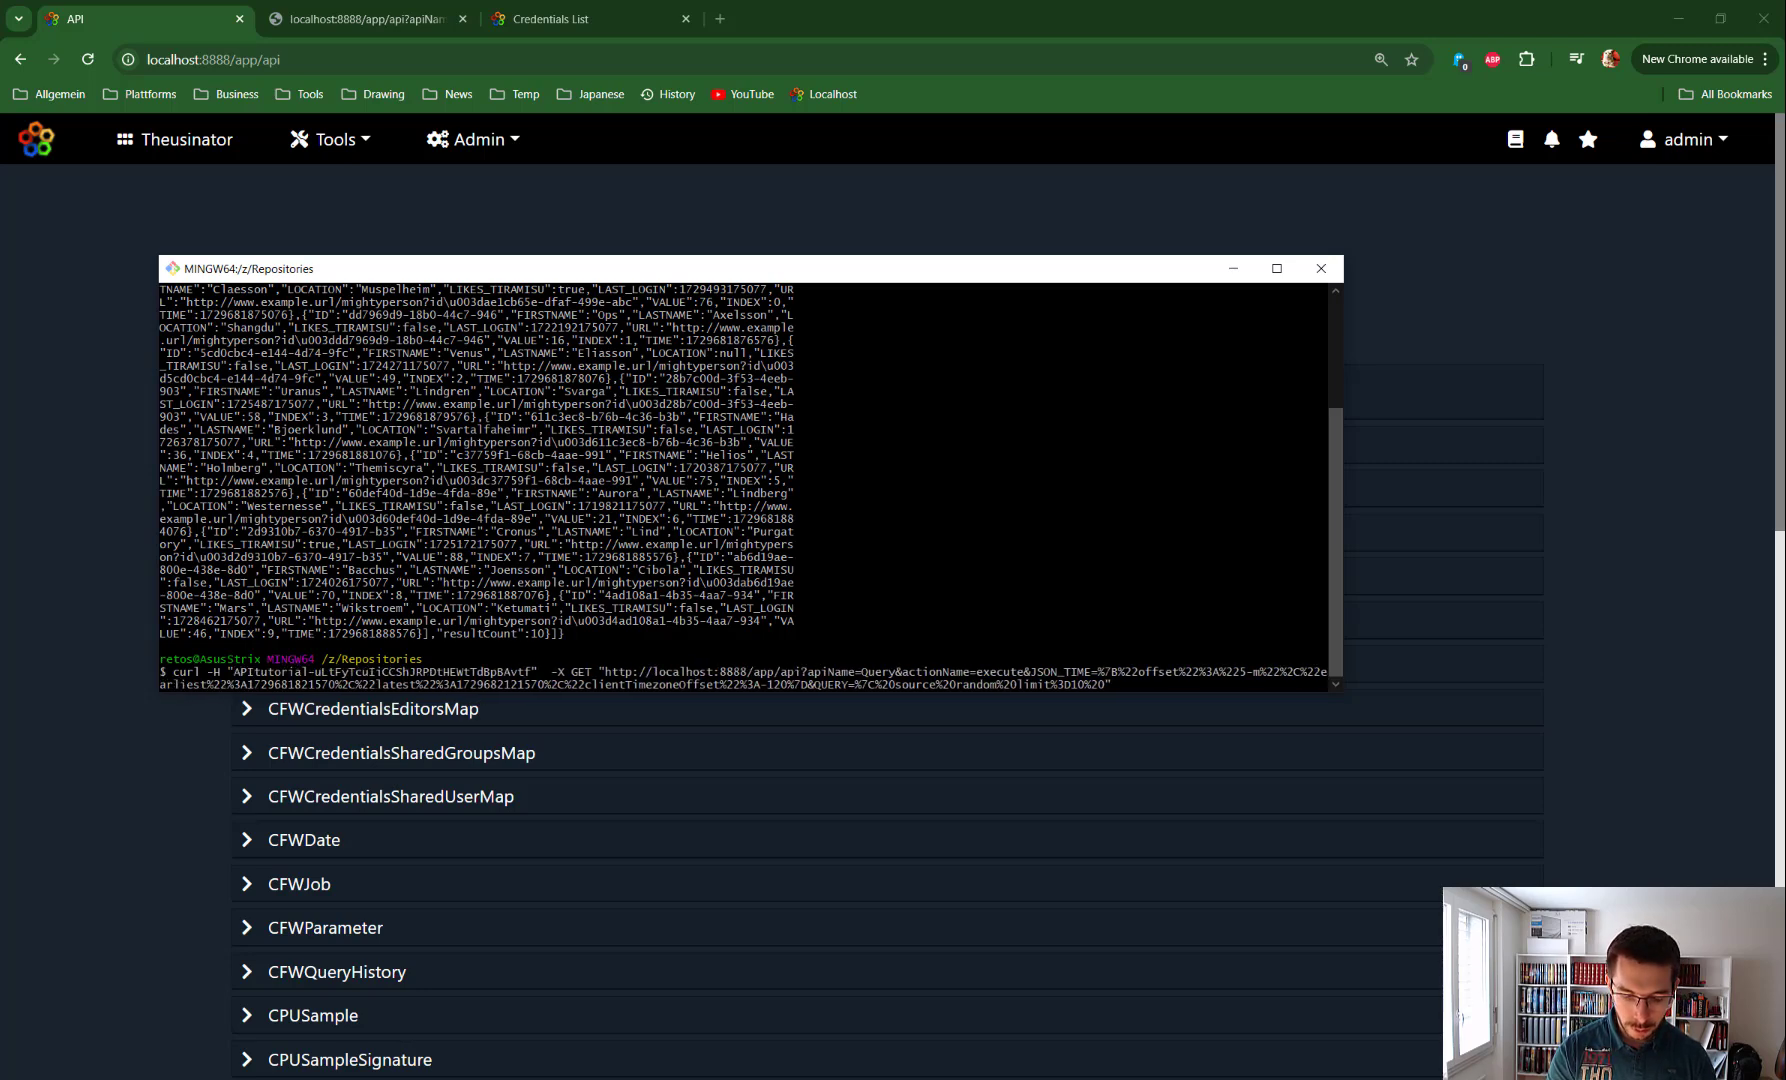
pyautogui.write('-Token:')
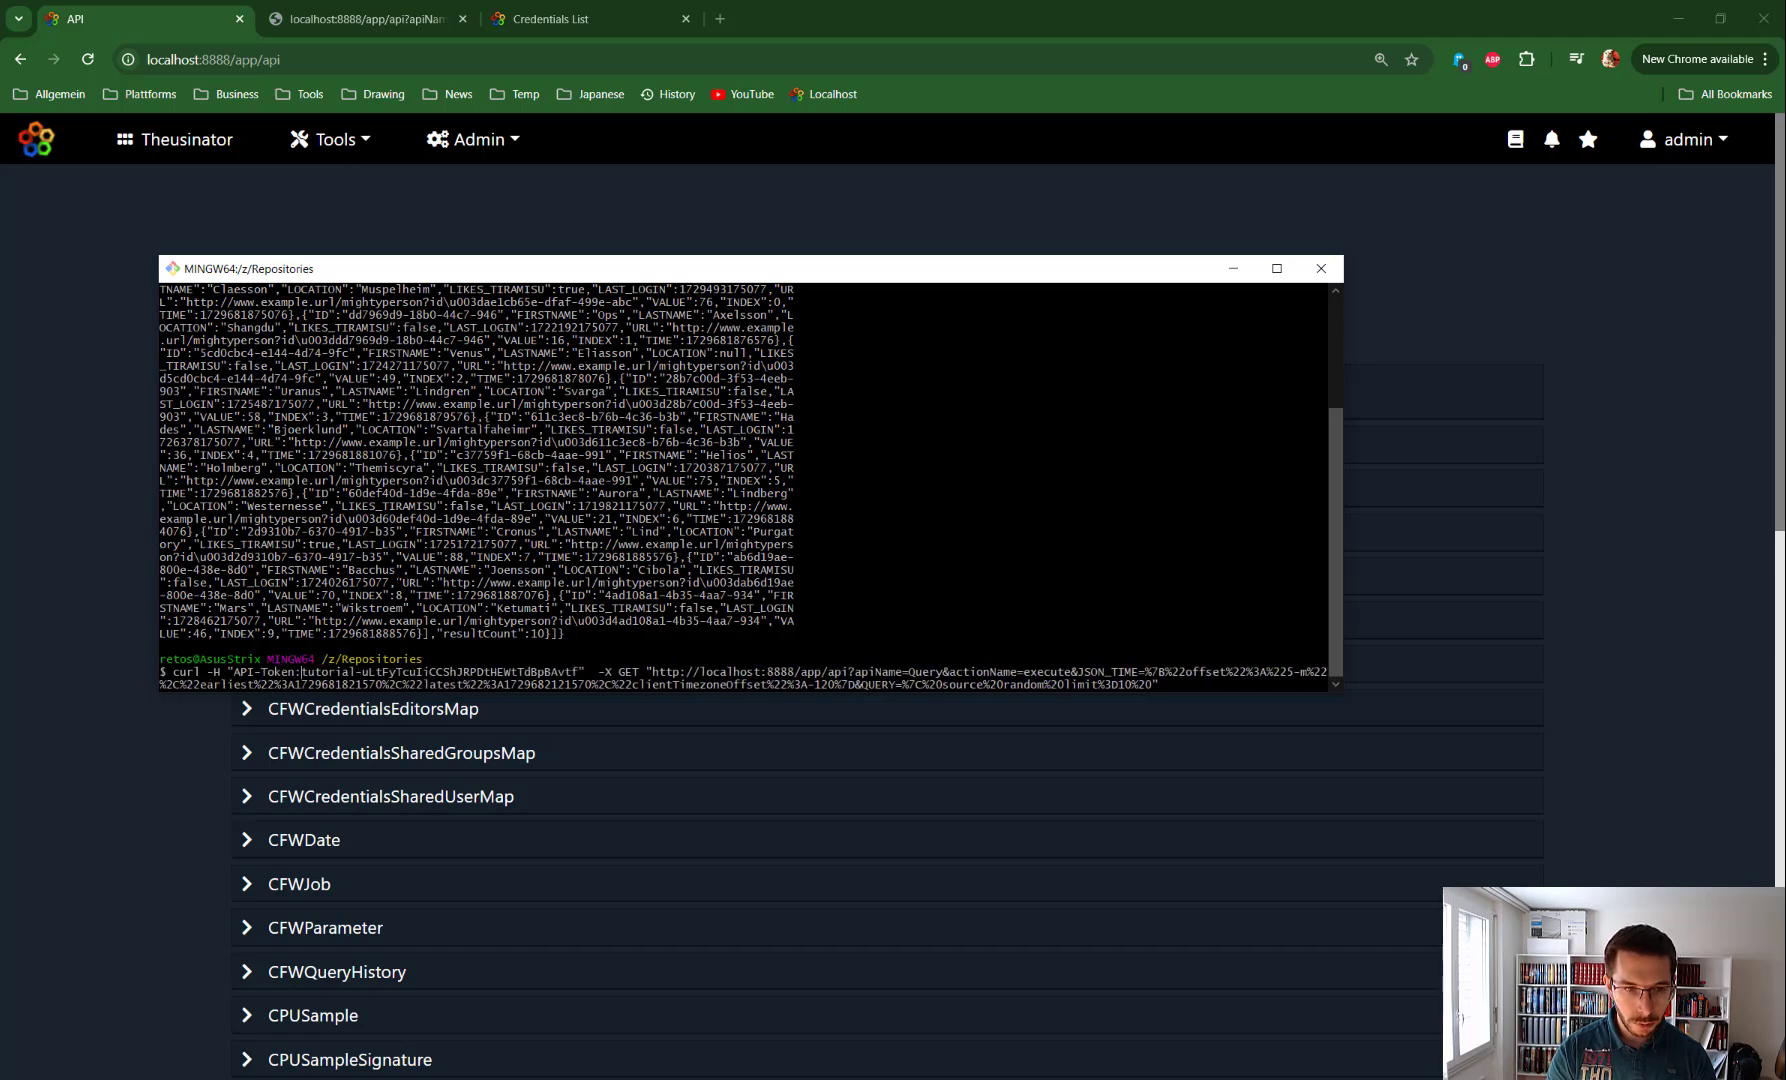
# Check the API-Token header example under Login and Usage, return to the terminal and run the token-based curl request
pyautogui.click(284, 188)
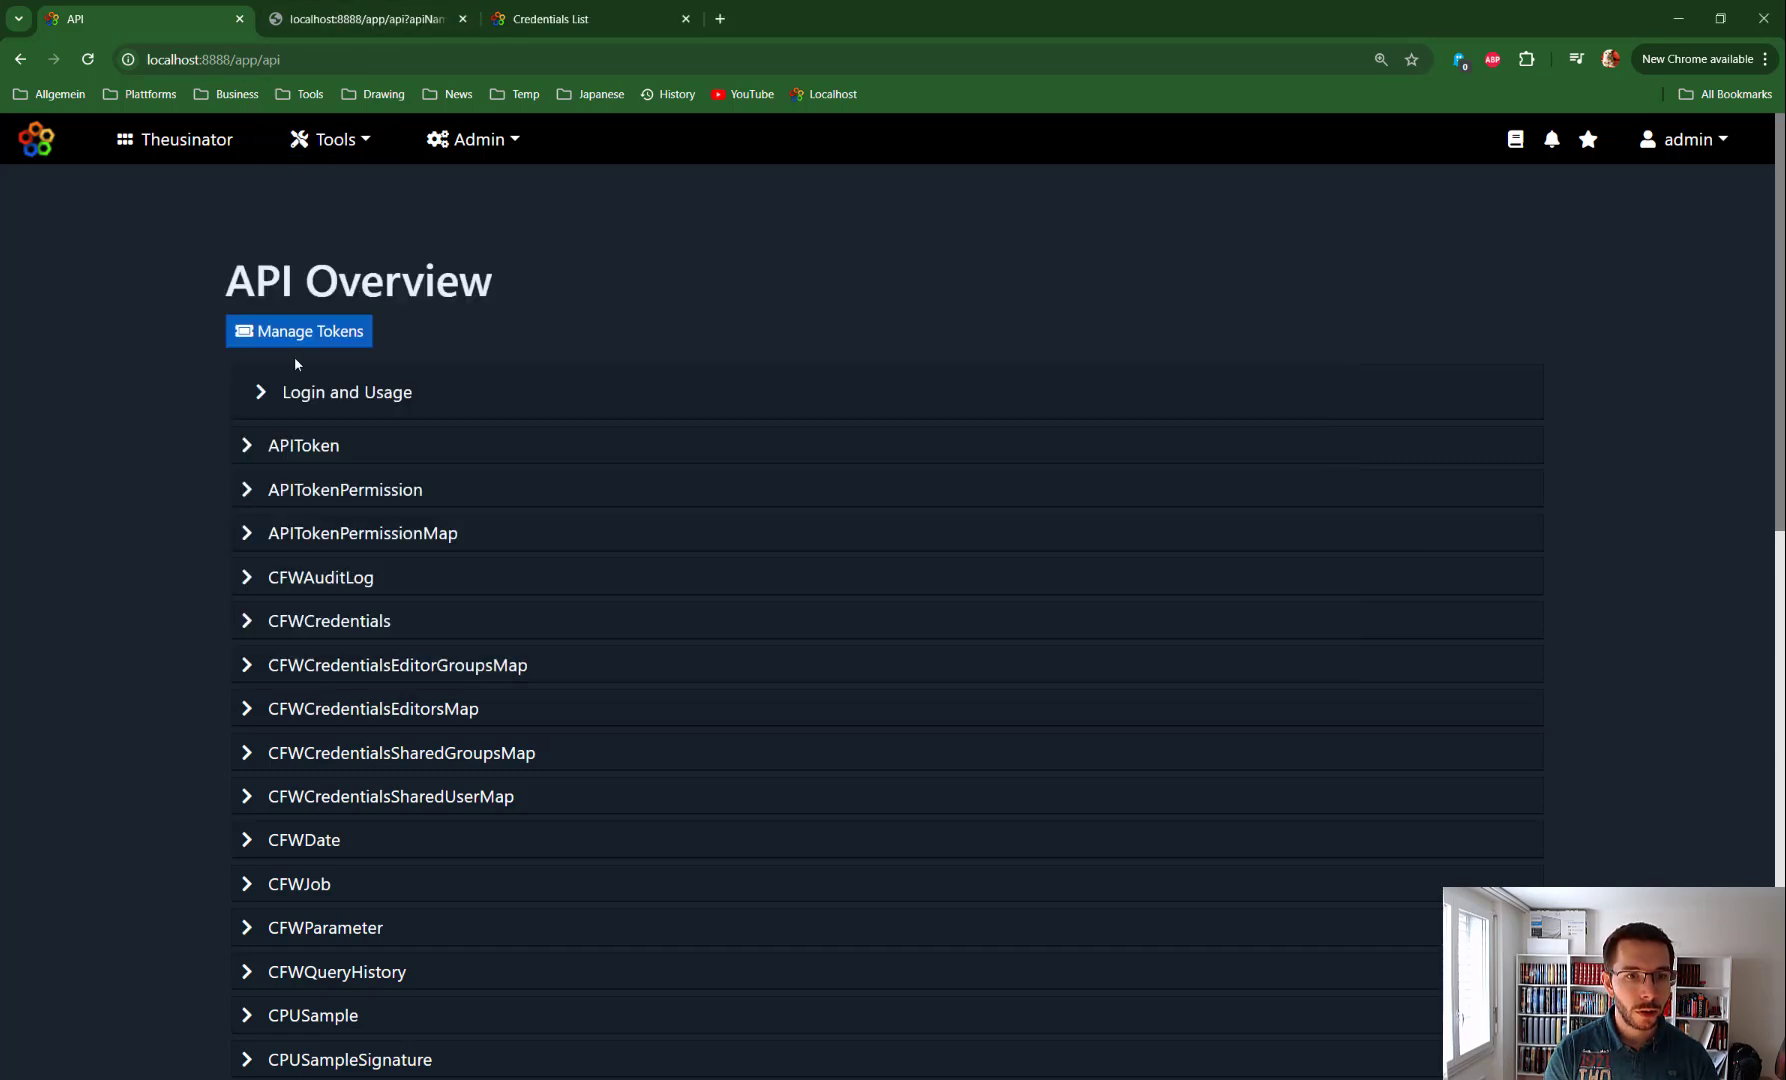
pyautogui.click(296, 391)
pyautogui.scroll(-1, 296, 391)
pyautogui.scroll(-3, 343, 362)
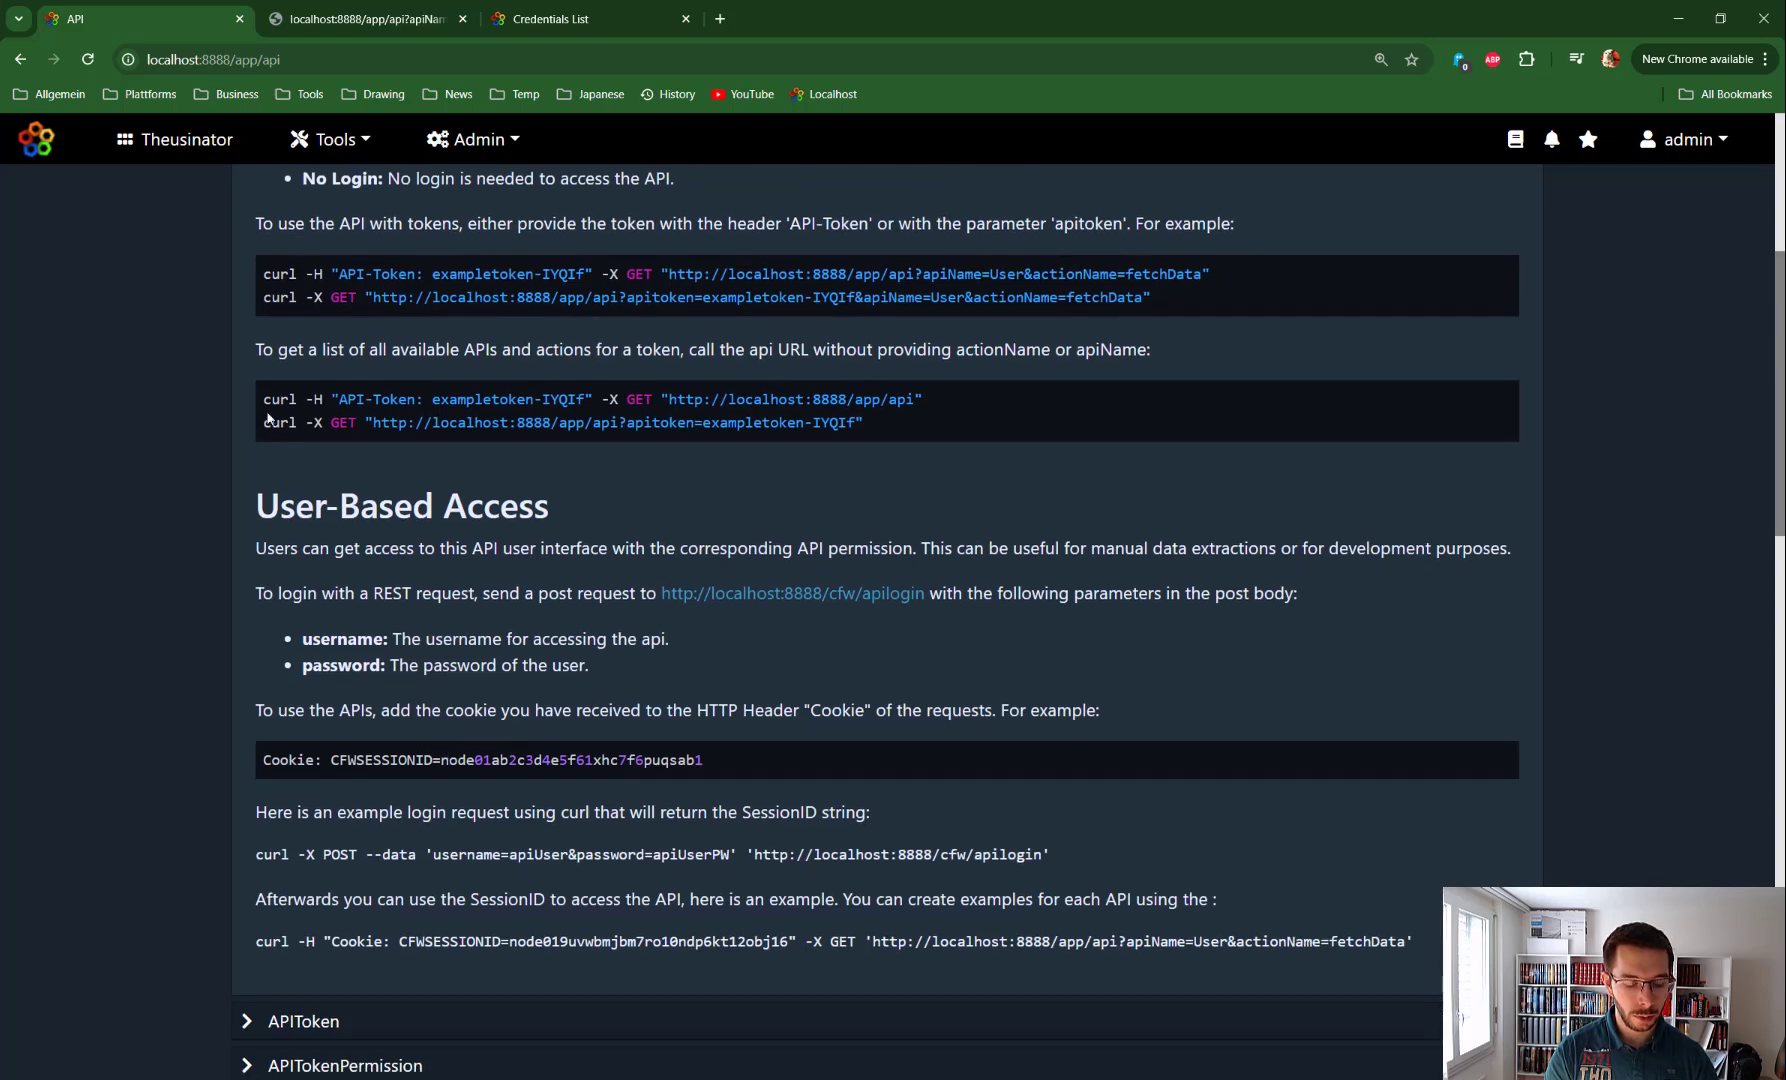
pyautogui.hotkey('alt', 'Tab')
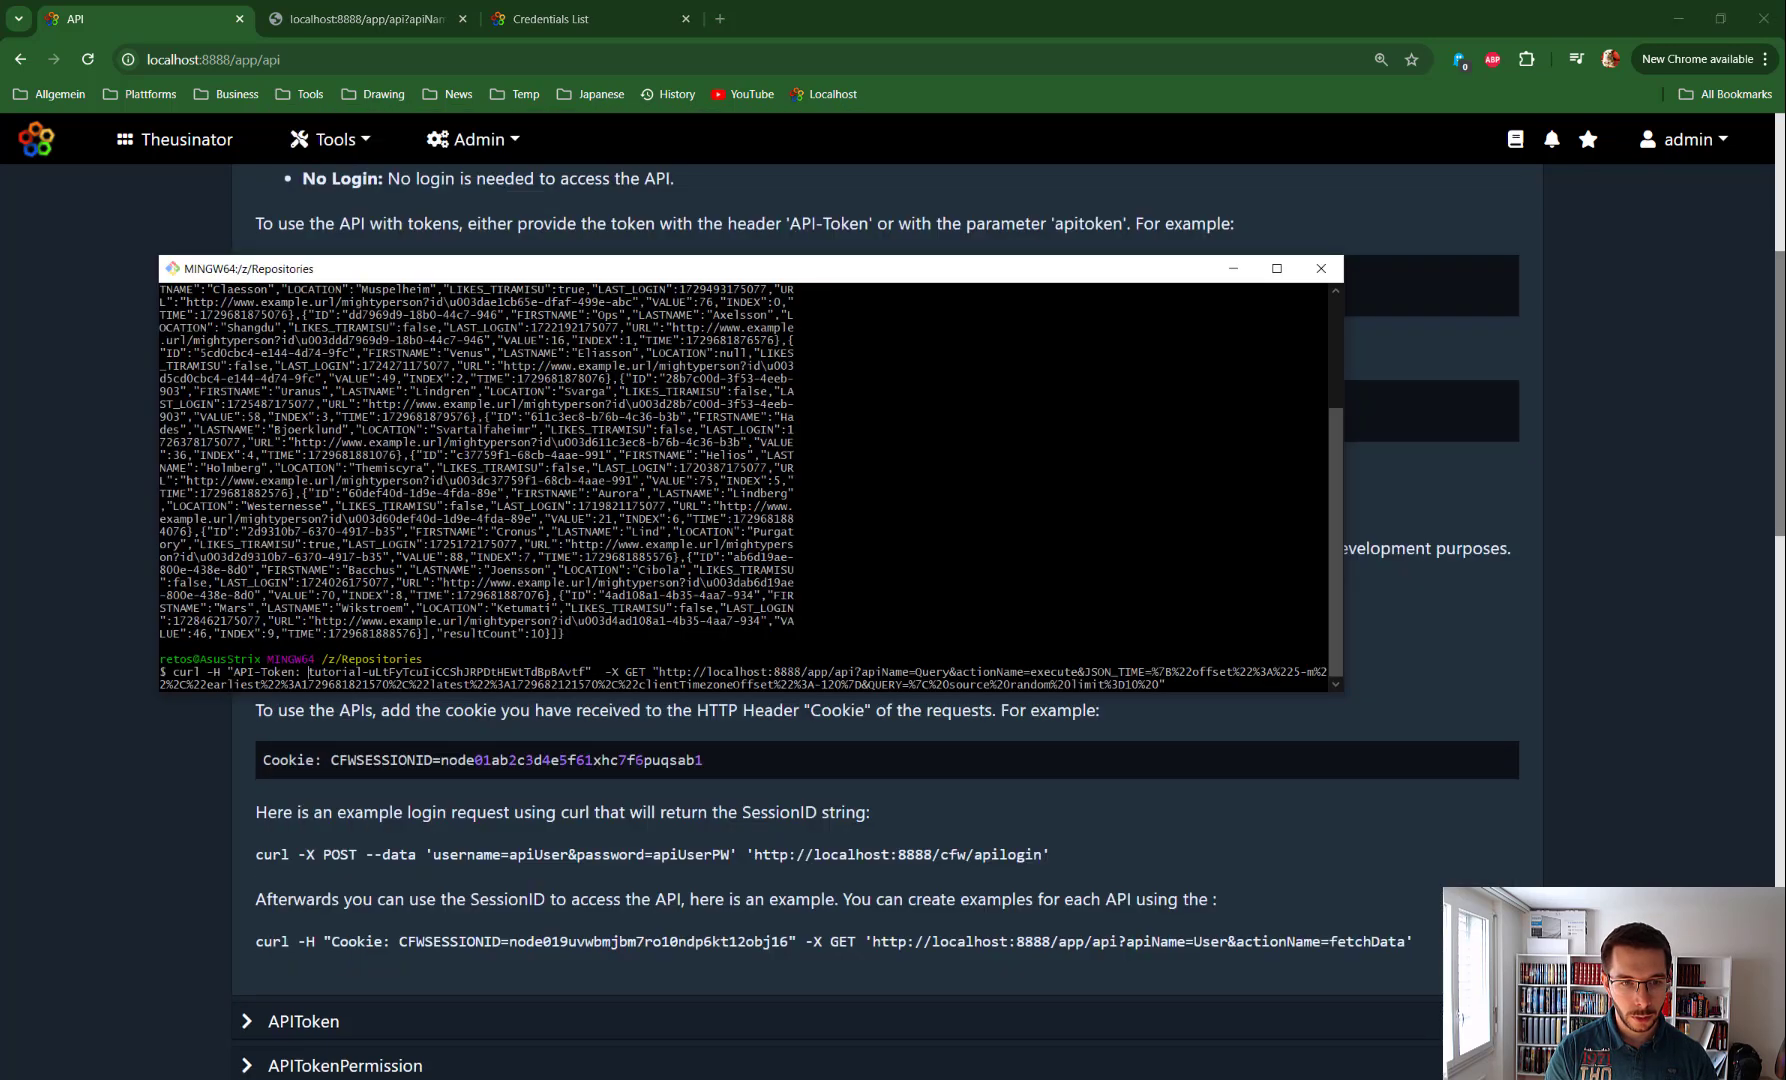
pyautogui.press('Return')
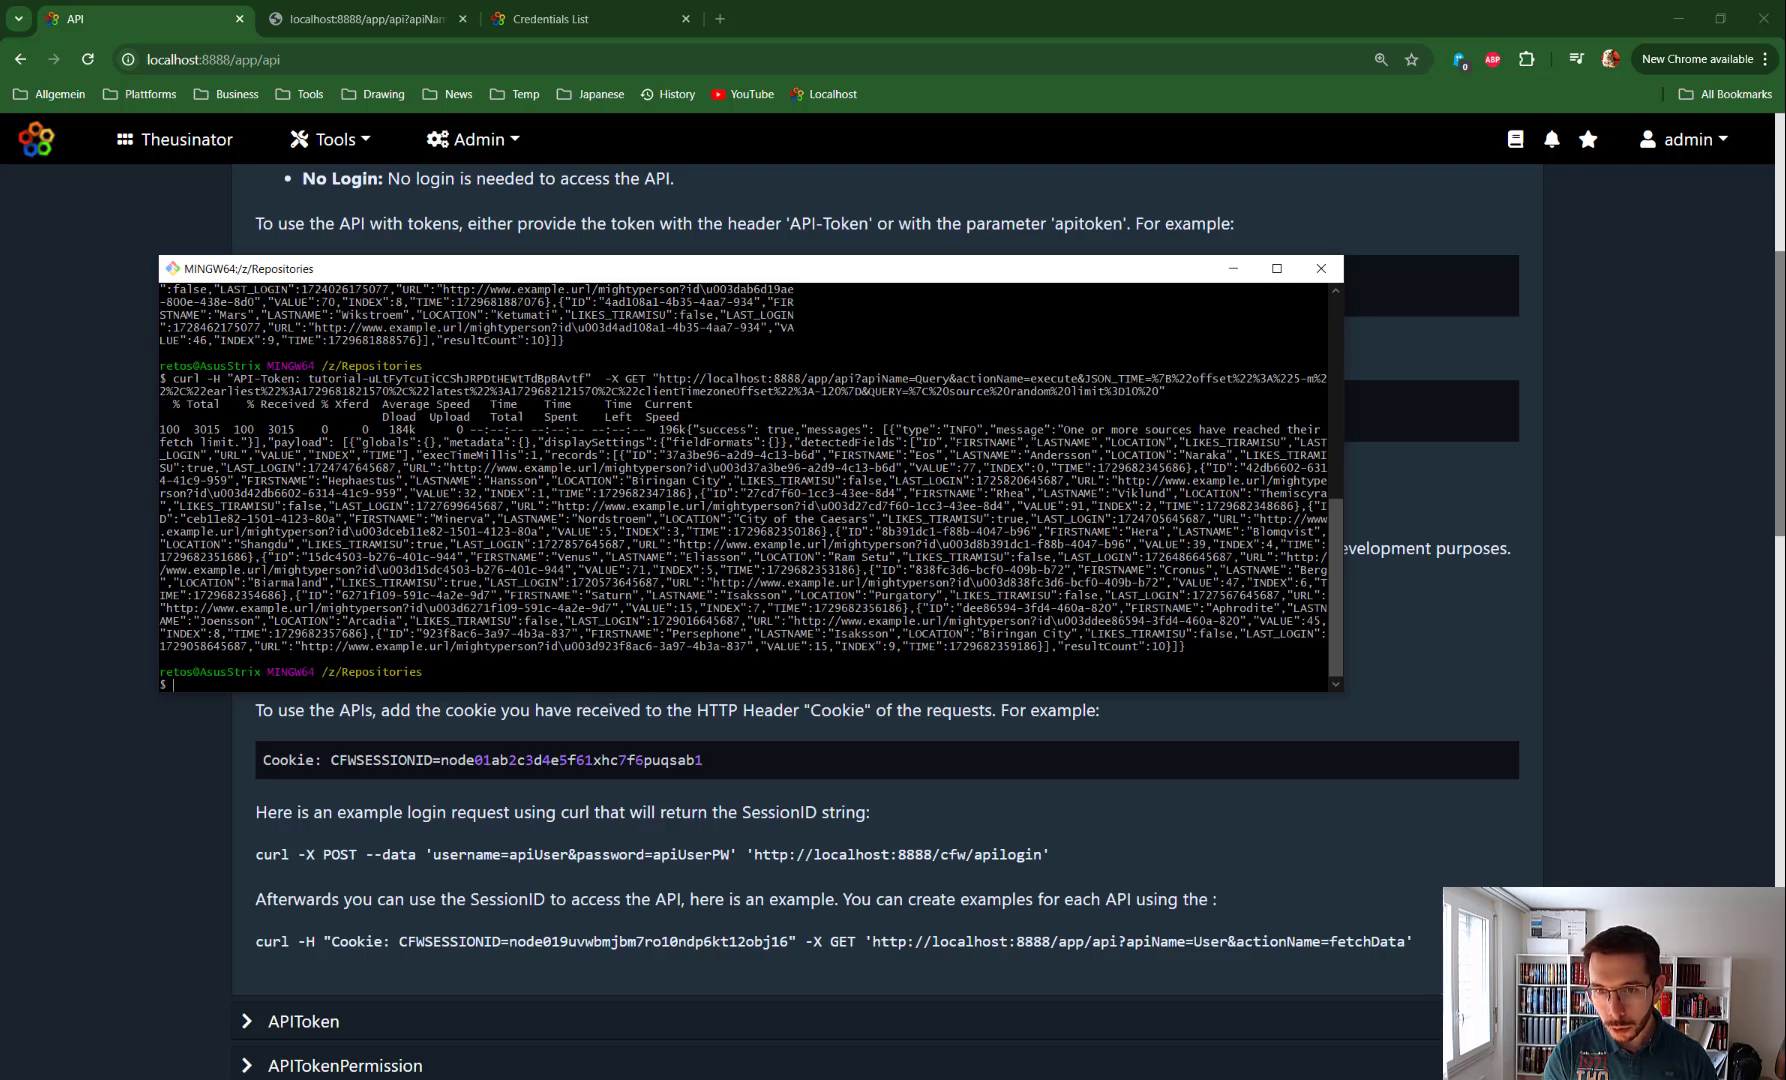
# Examine the returned JSON payload, and the execute action and API-Token header in the curl command
pyautogui.moveTo(882, 430); pyautogui.dragTo(1176, 637)
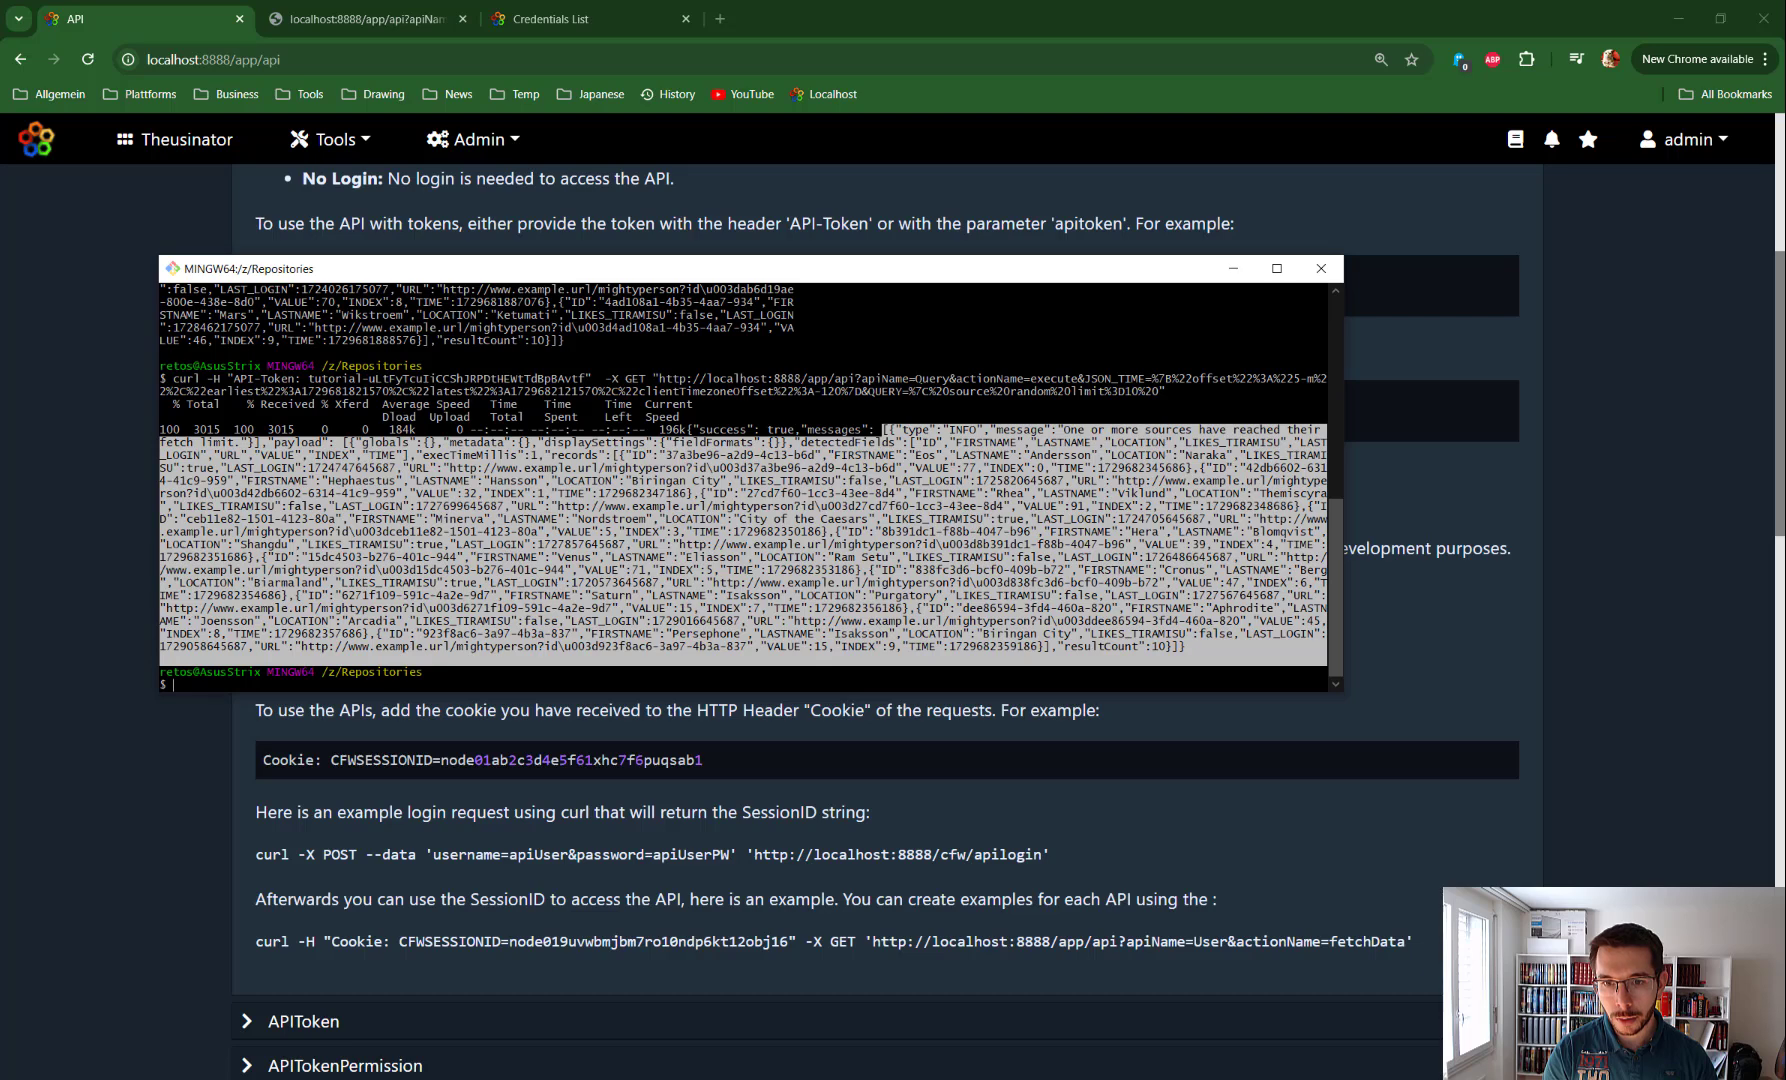
pyautogui.moveTo(908, 379); pyautogui.dragTo(1078, 379)
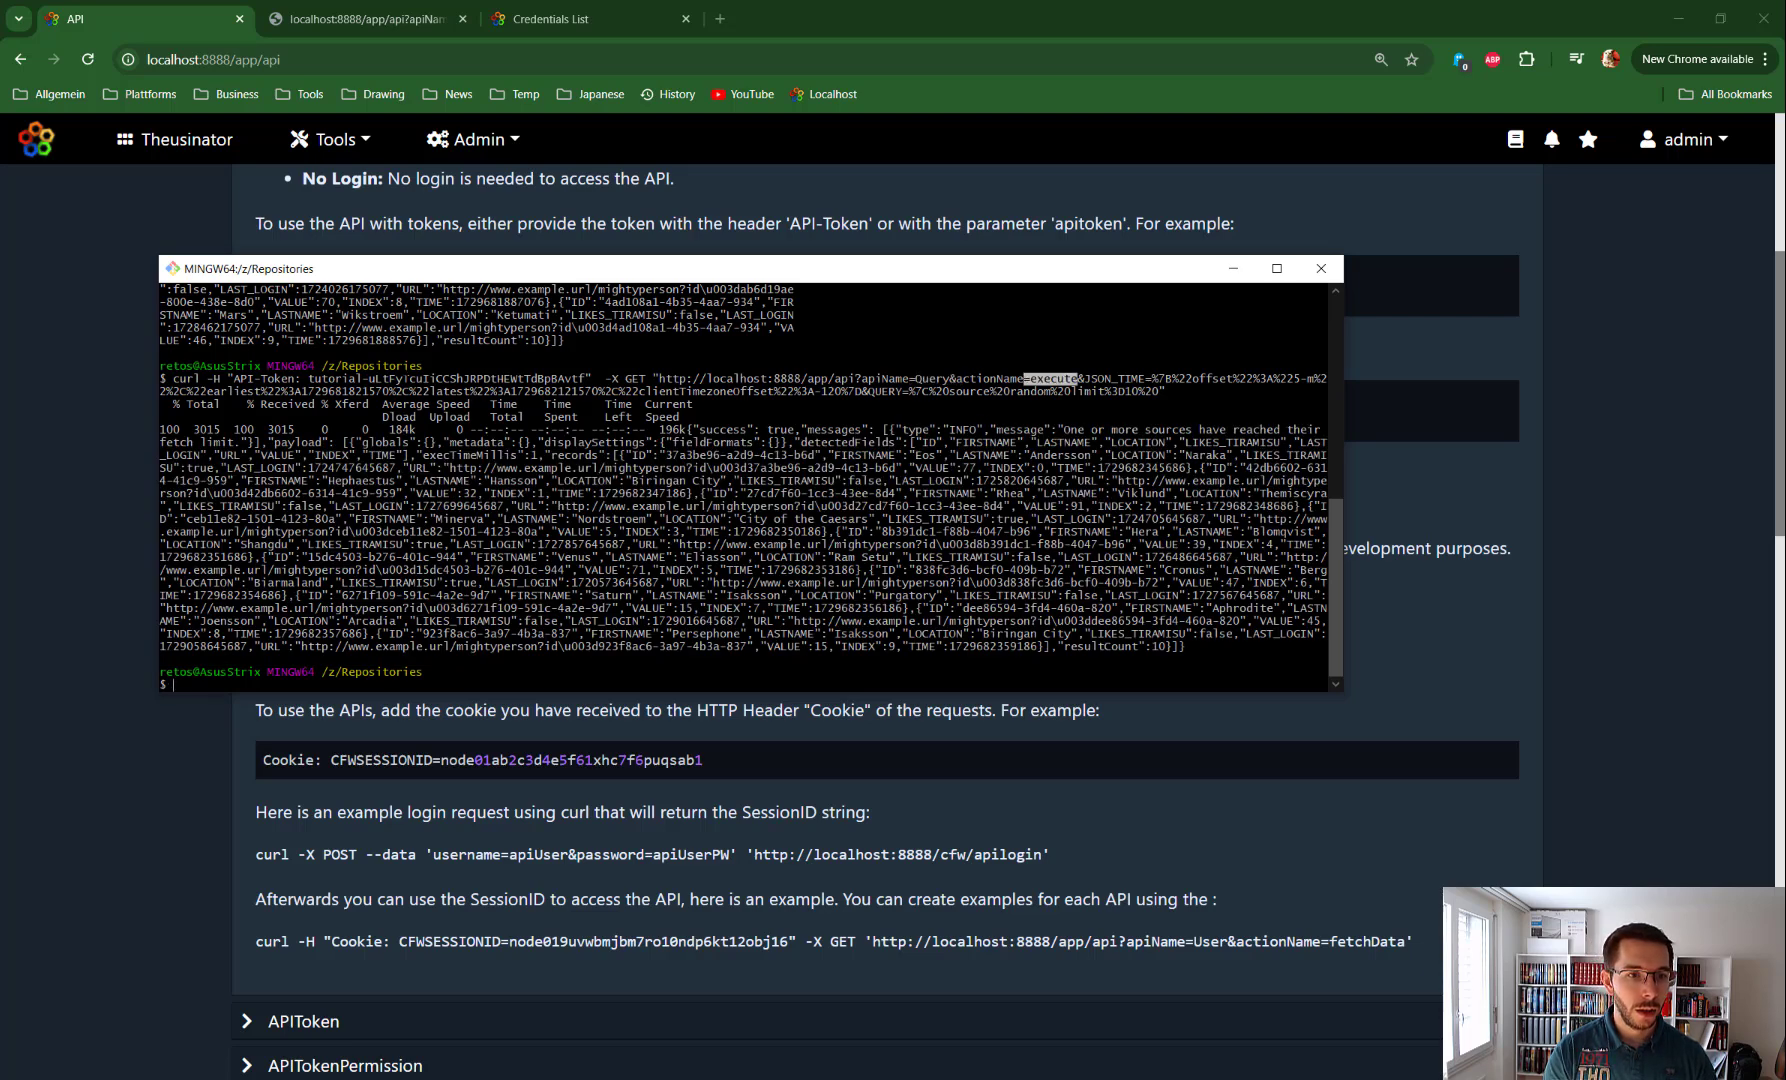
pyautogui.moveTo(228, 379); pyautogui.dragTo(590, 379)
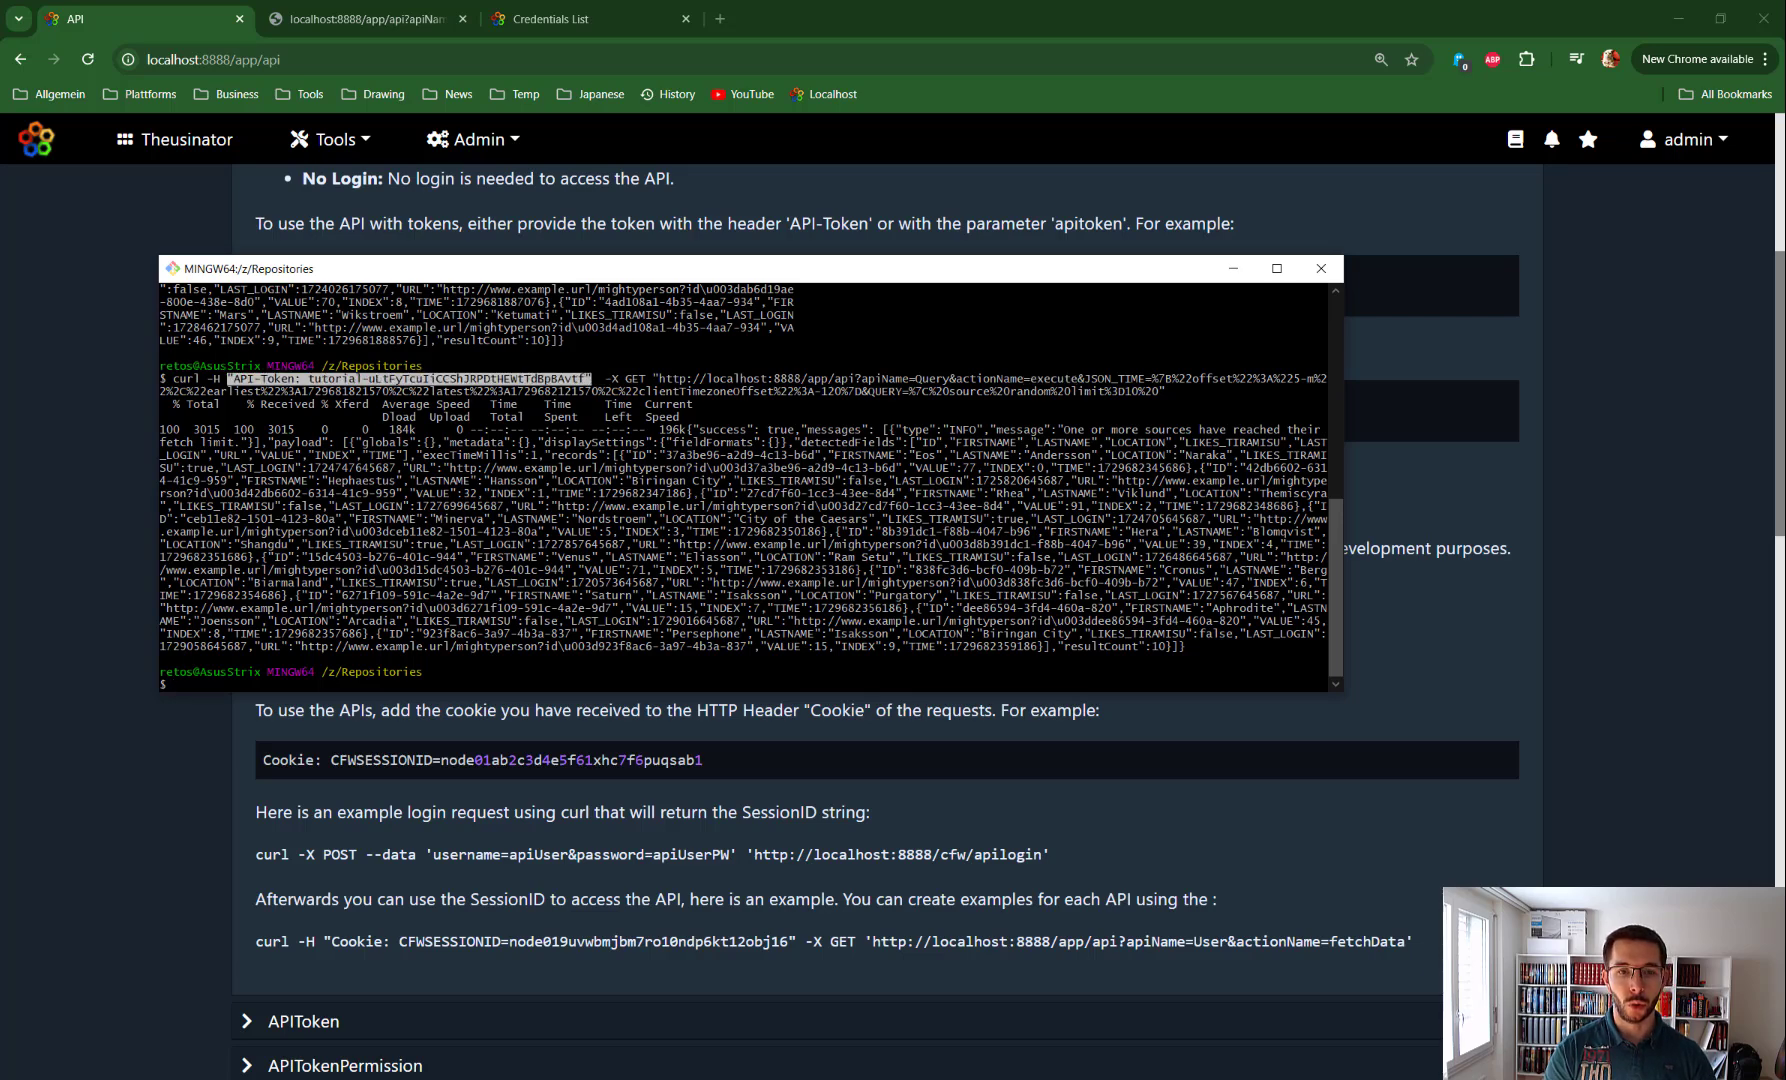